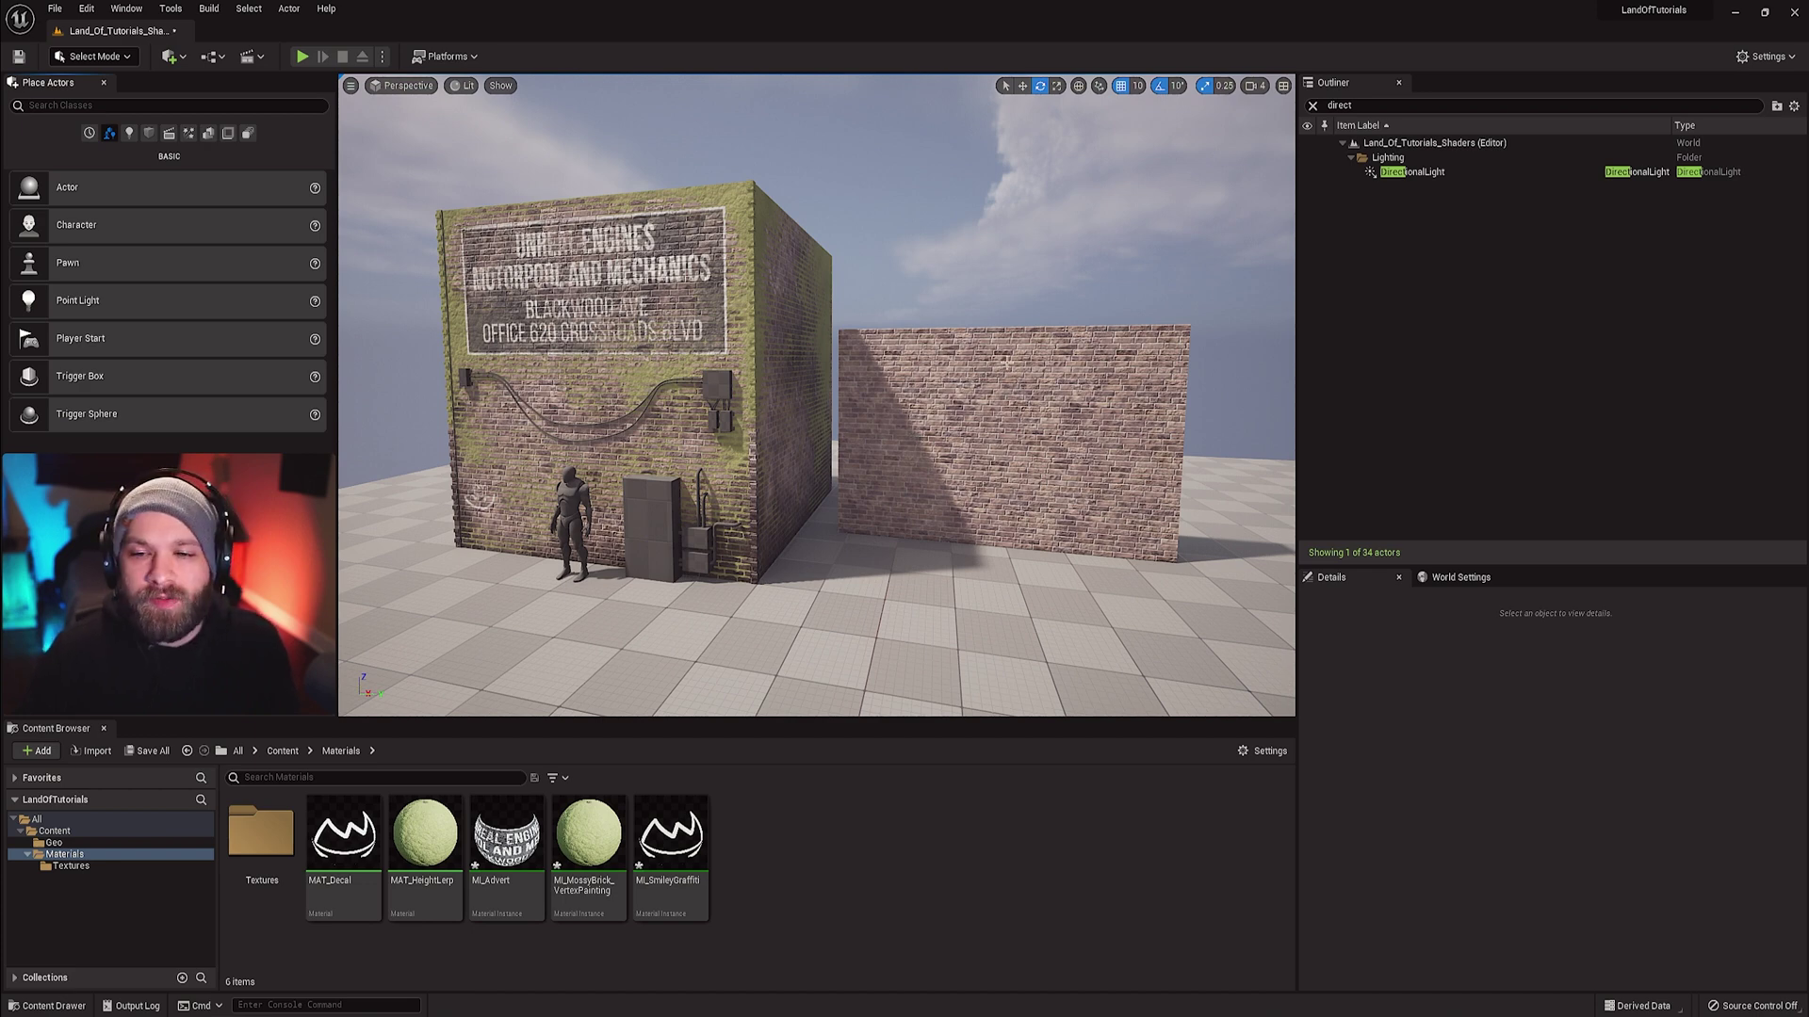
pyautogui.moveTo(1018, 384); pyautogui.dragTo(951, 385, button='right')
pyautogui.press('w')
pyautogui.press('s')
pyautogui.press('s')
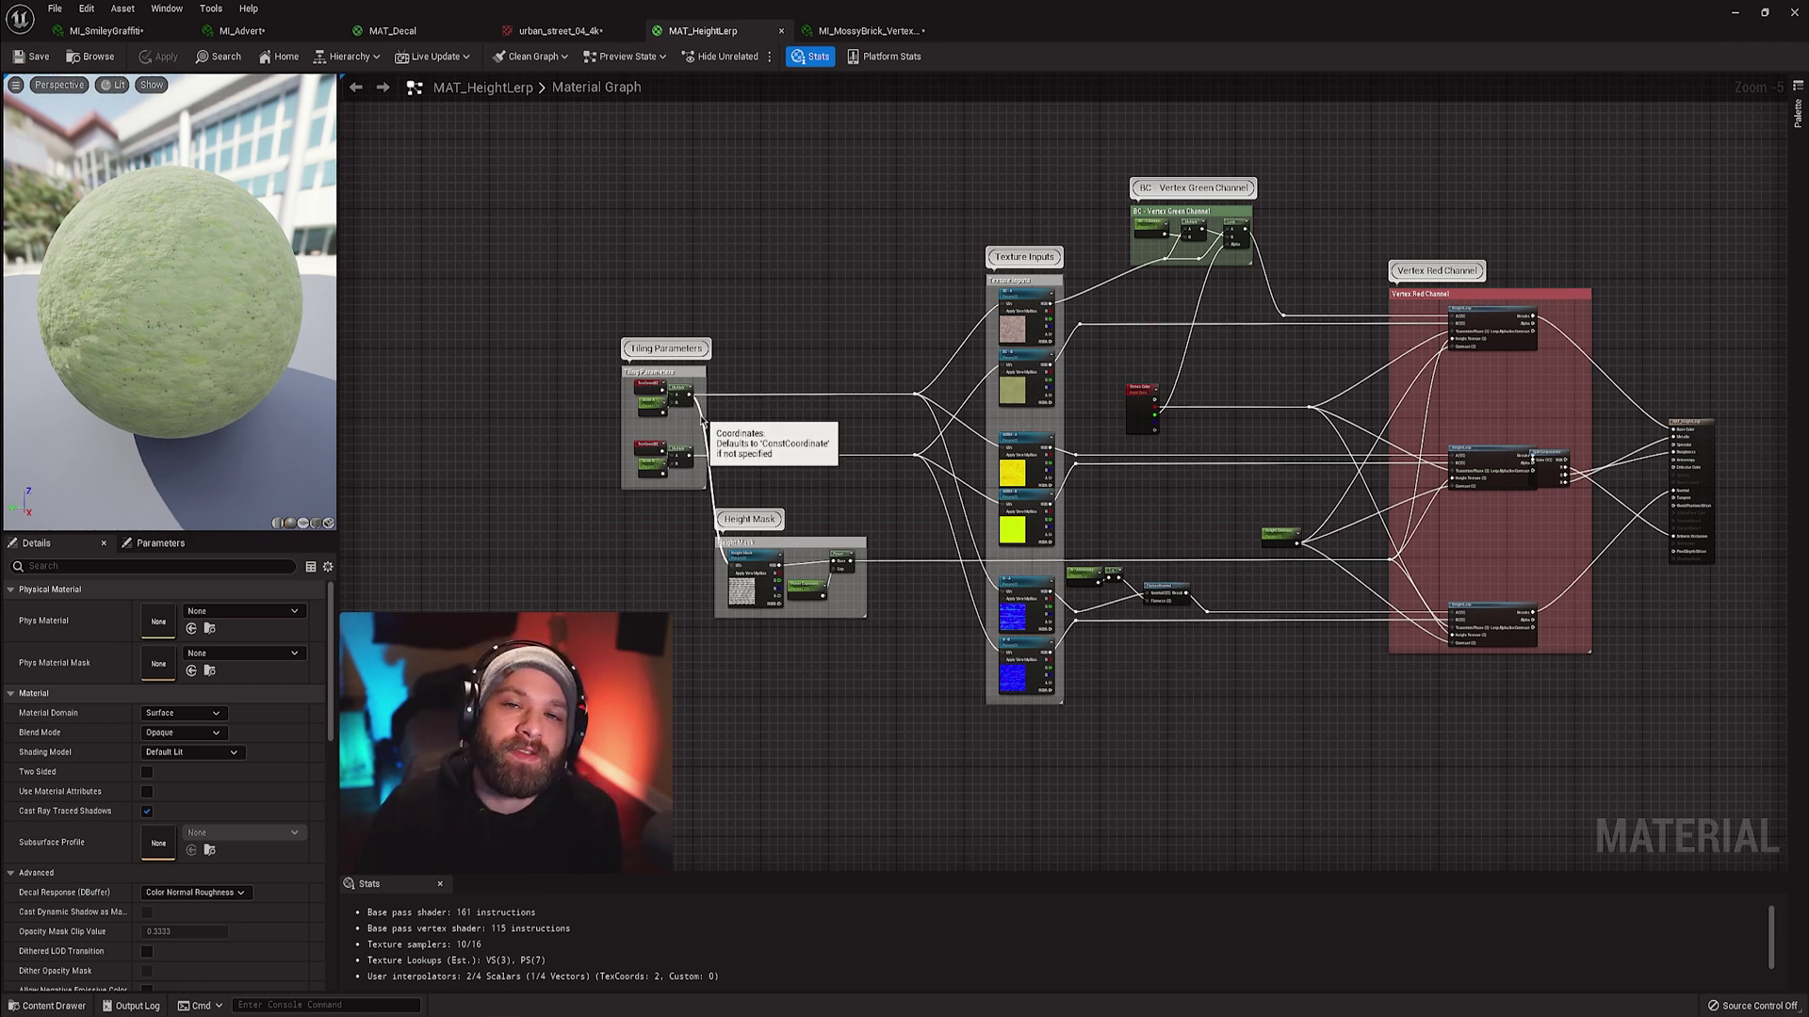
# - Examine the MAT_HeightLerp graph from the tiling parameters and height mask through the Vertex Red Channel group to the vertex color node
pyautogui.scroll(3, 660, 414)
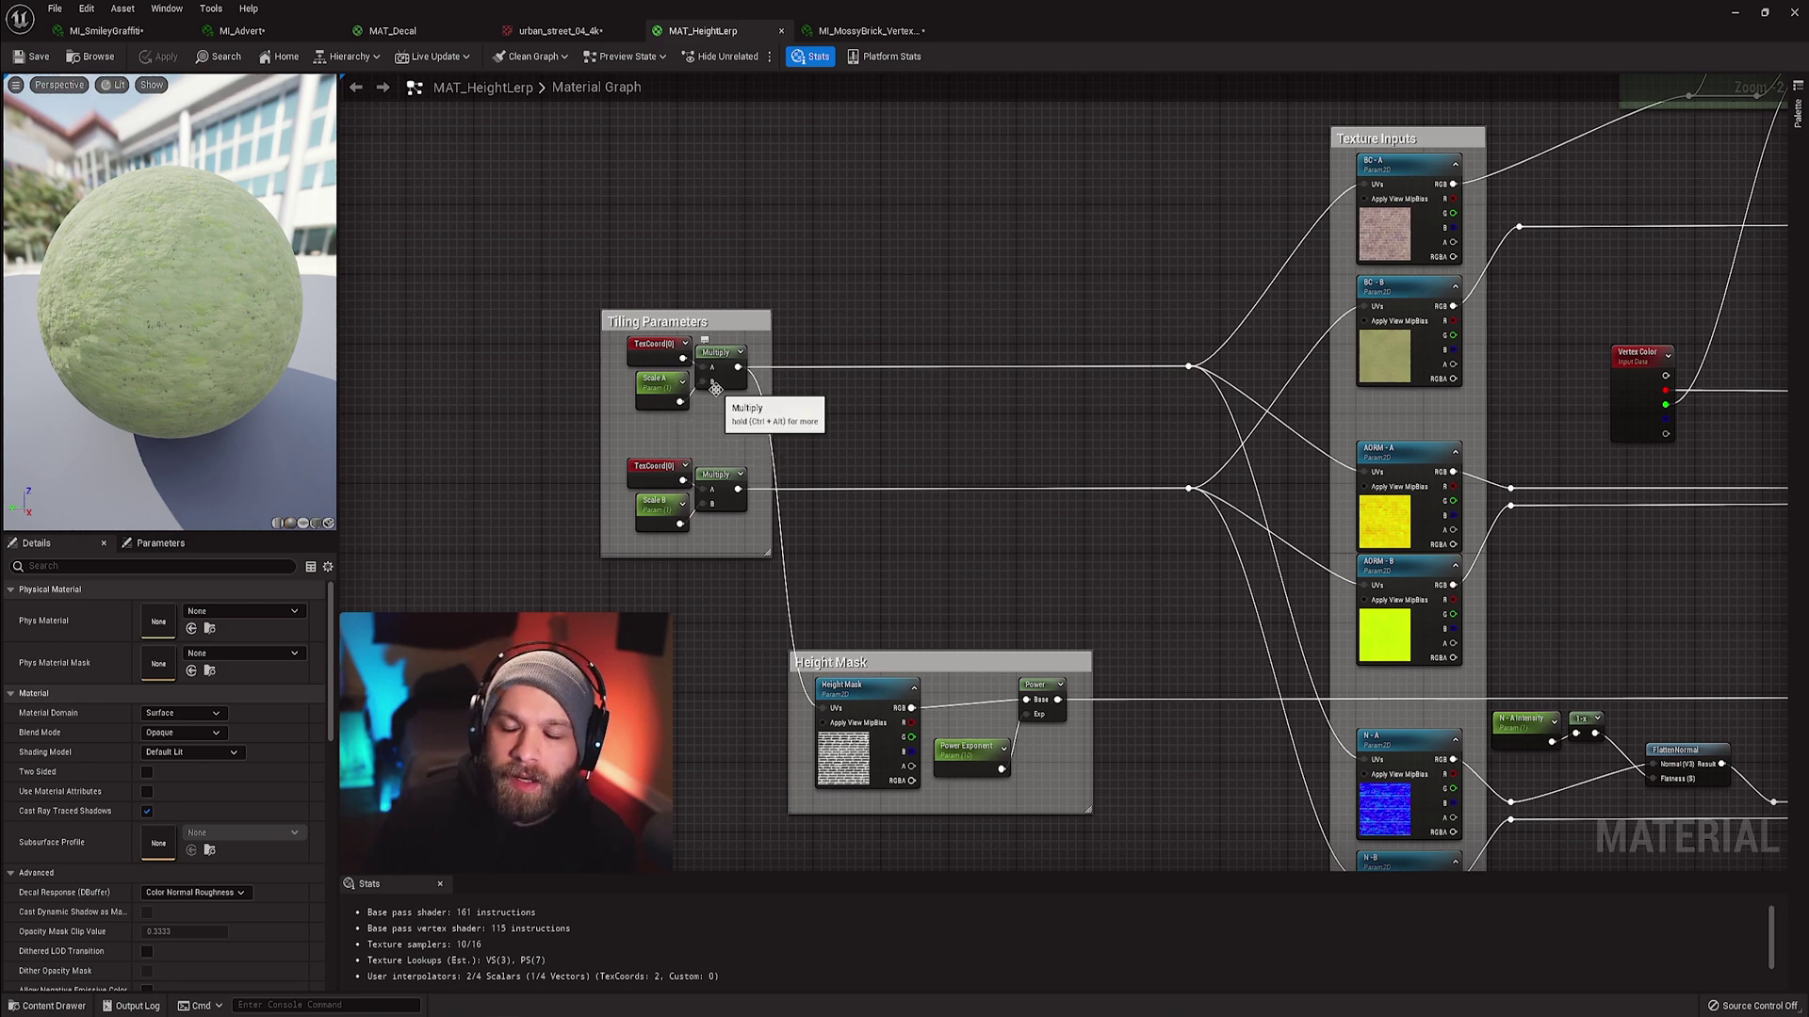
pyautogui.moveTo(910, 599); pyautogui.dragTo(763, 376, button='right')
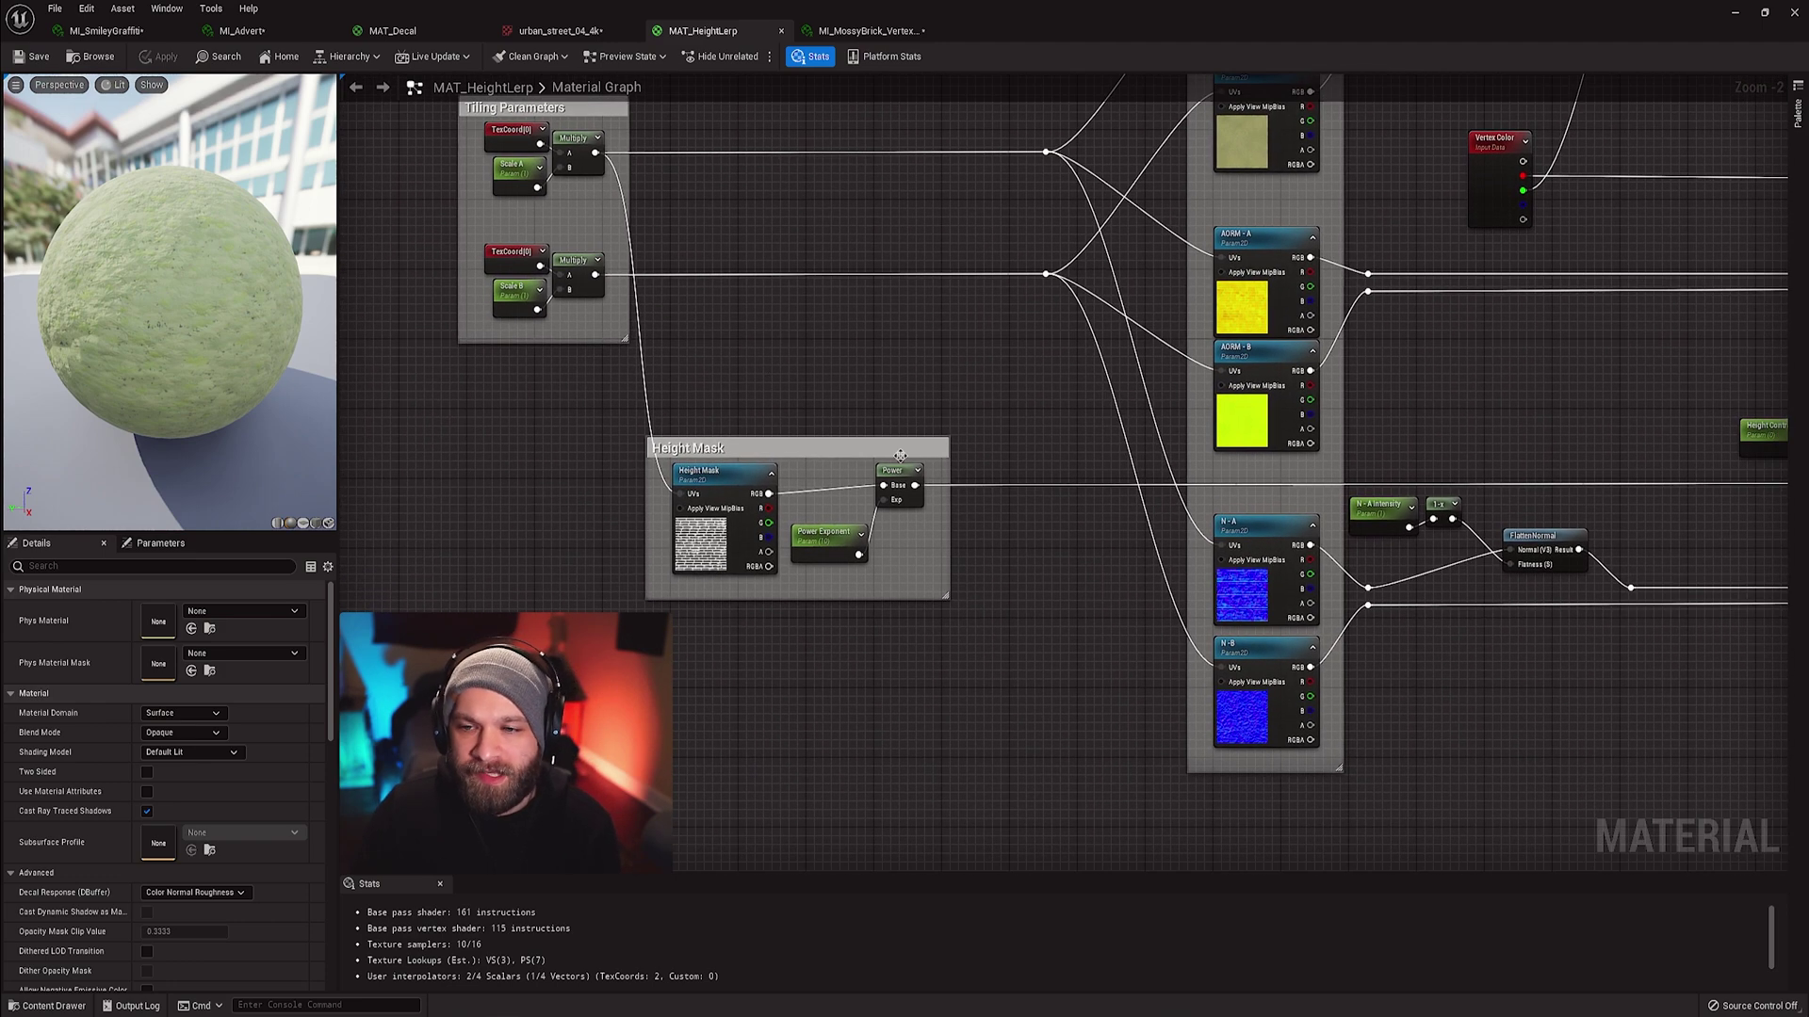
pyautogui.moveTo(901, 455); pyautogui.dragTo(796, 417, button='right')
pyautogui.scroll(-1, 457, 507)
pyautogui.rightClick(459, 510)
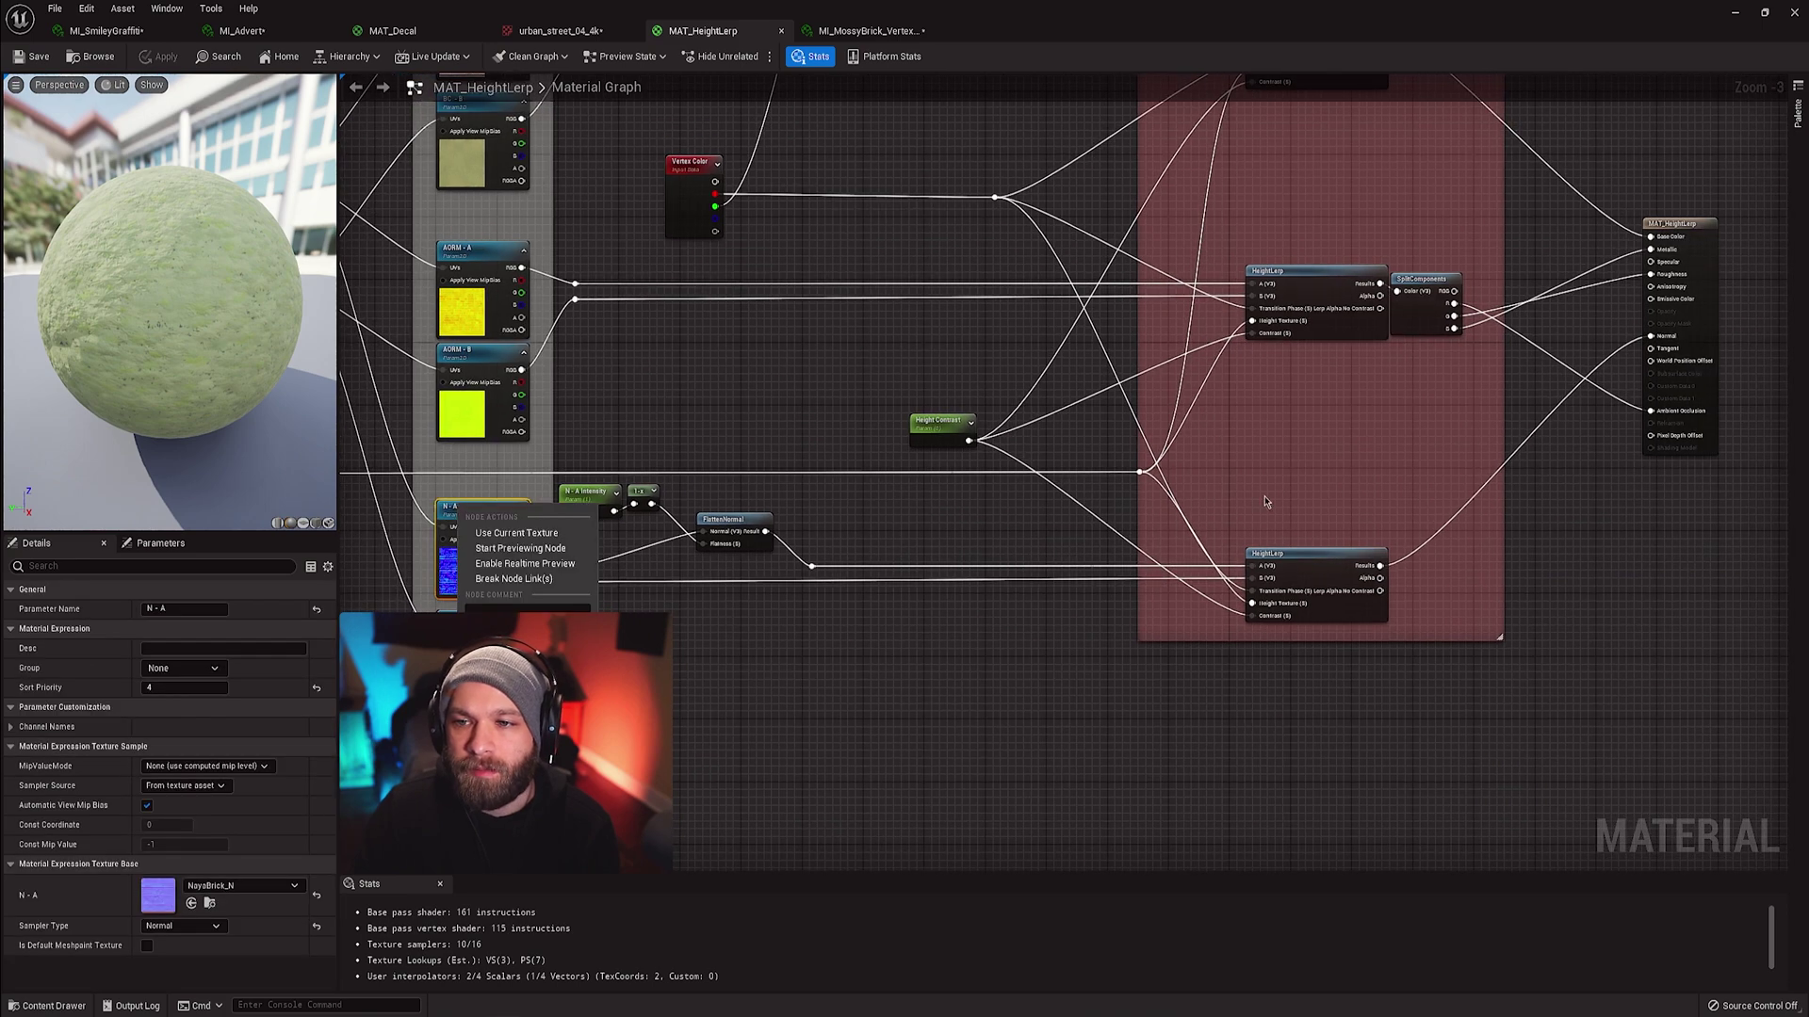
pyautogui.moveTo(1569, 462); pyautogui.dragTo(1269, 671, button='right')
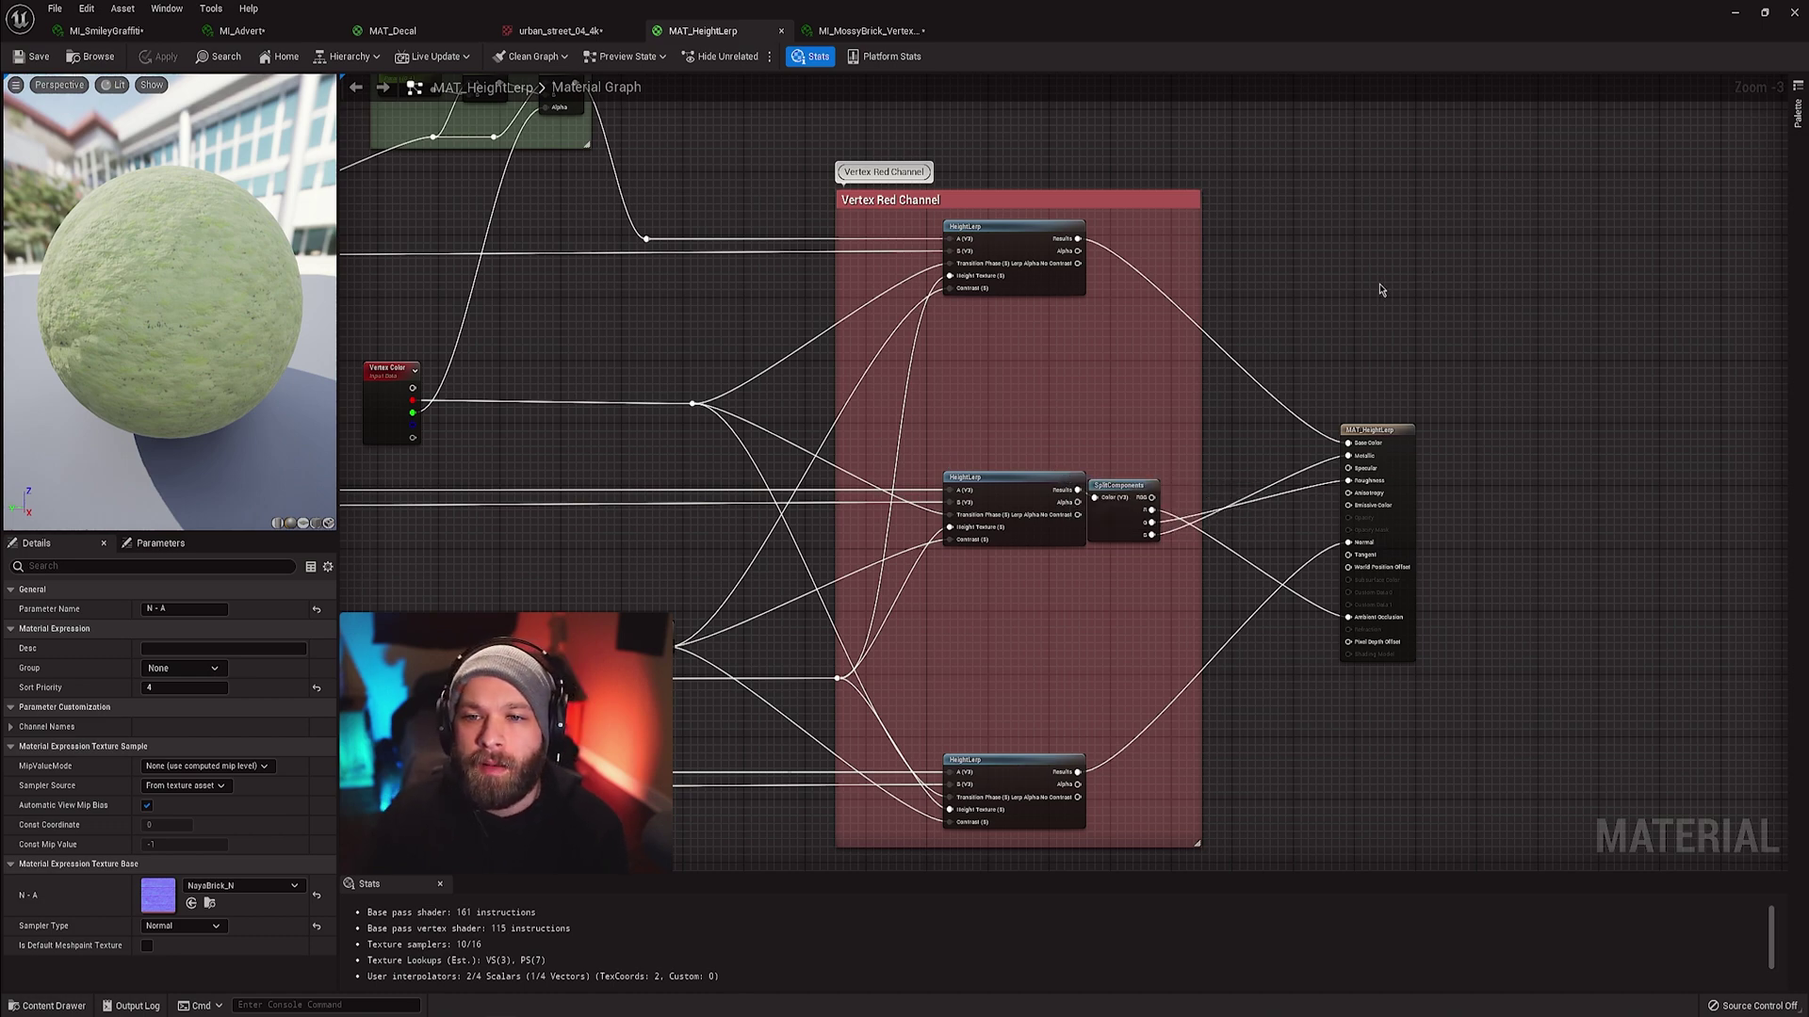
pyautogui.scroll(-2, 1380, 284)
pyautogui.scroll(1, 935, 382)
pyautogui.moveTo(825, 386); pyautogui.dragTo(853, 456, button='right')
pyautogui.scroll(1, 852, 456)
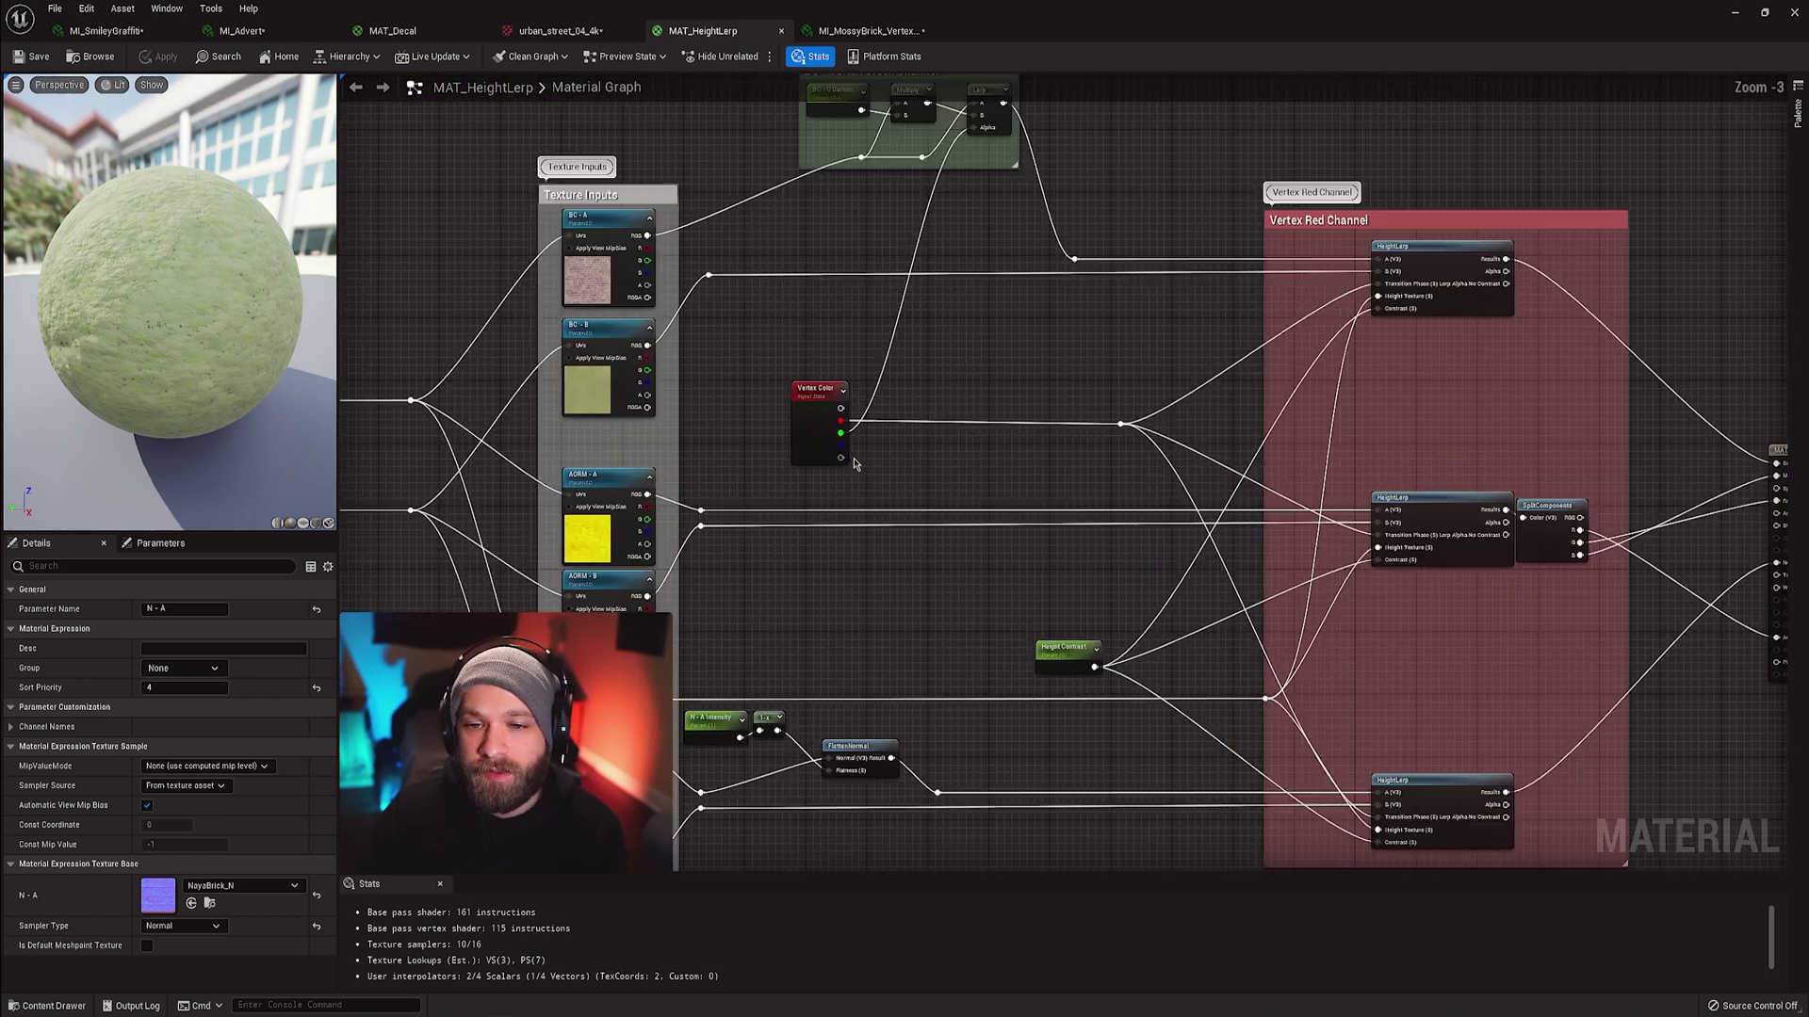
pyautogui.scroll(1, 854, 462)
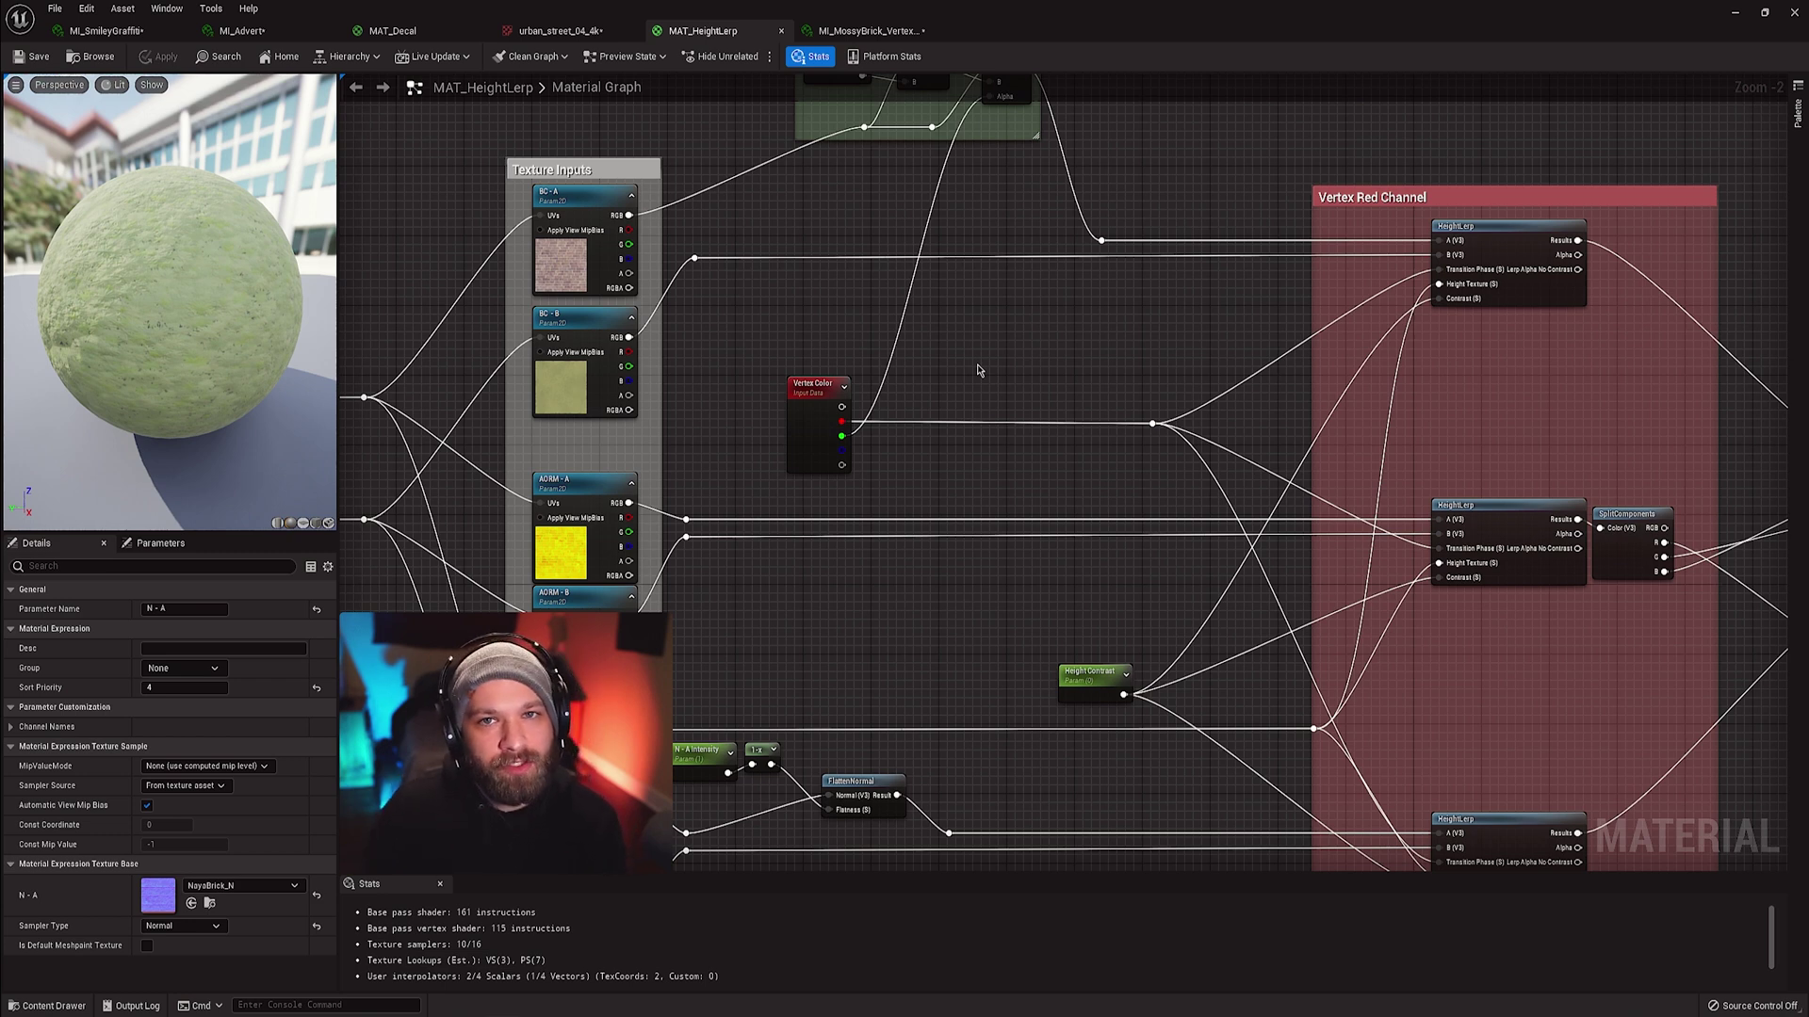
# - Inspect the BC - Vertex Green Channel group, its BC - C Darken parameter and its link to the red channel blend
pyautogui.scroll(-1, 979, 370)
pyautogui.moveTo(1051, 364); pyautogui.dragTo(1027, 699, button='right')
pyautogui.scroll(3, 876, 463)
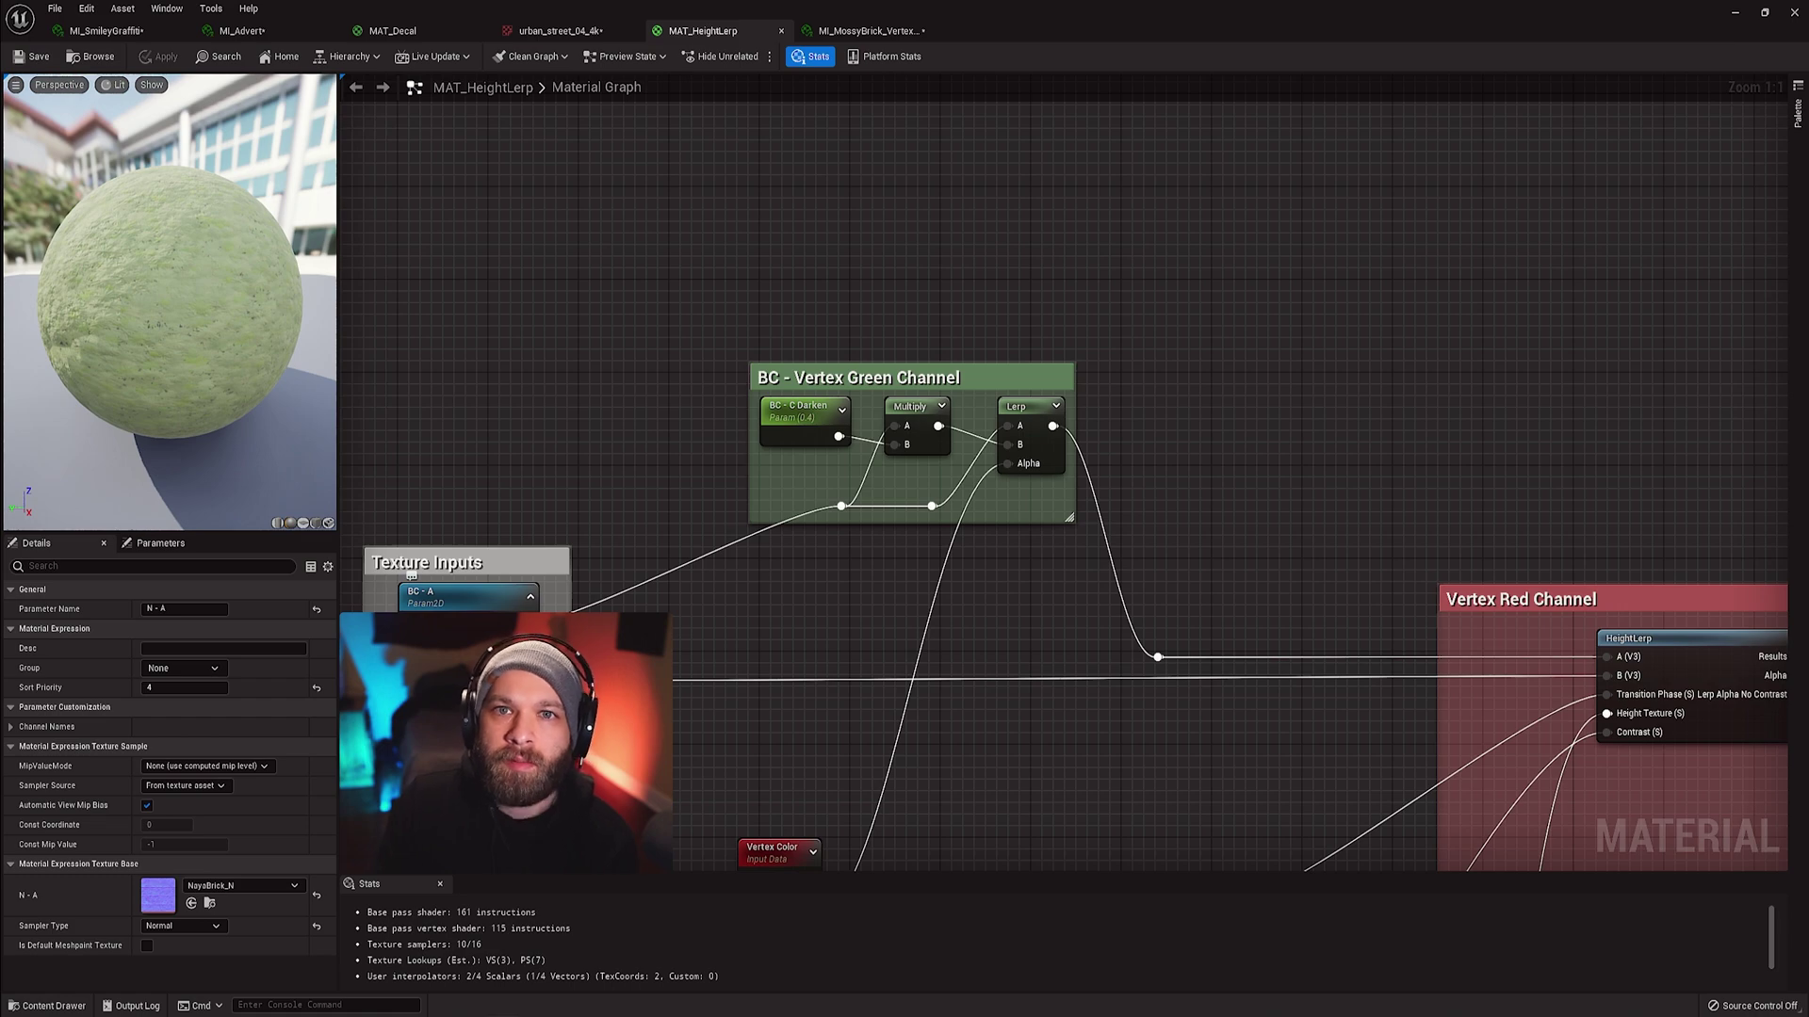
pyautogui.moveTo(817, 722); pyautogui.dragTo(521, 588, button='right')
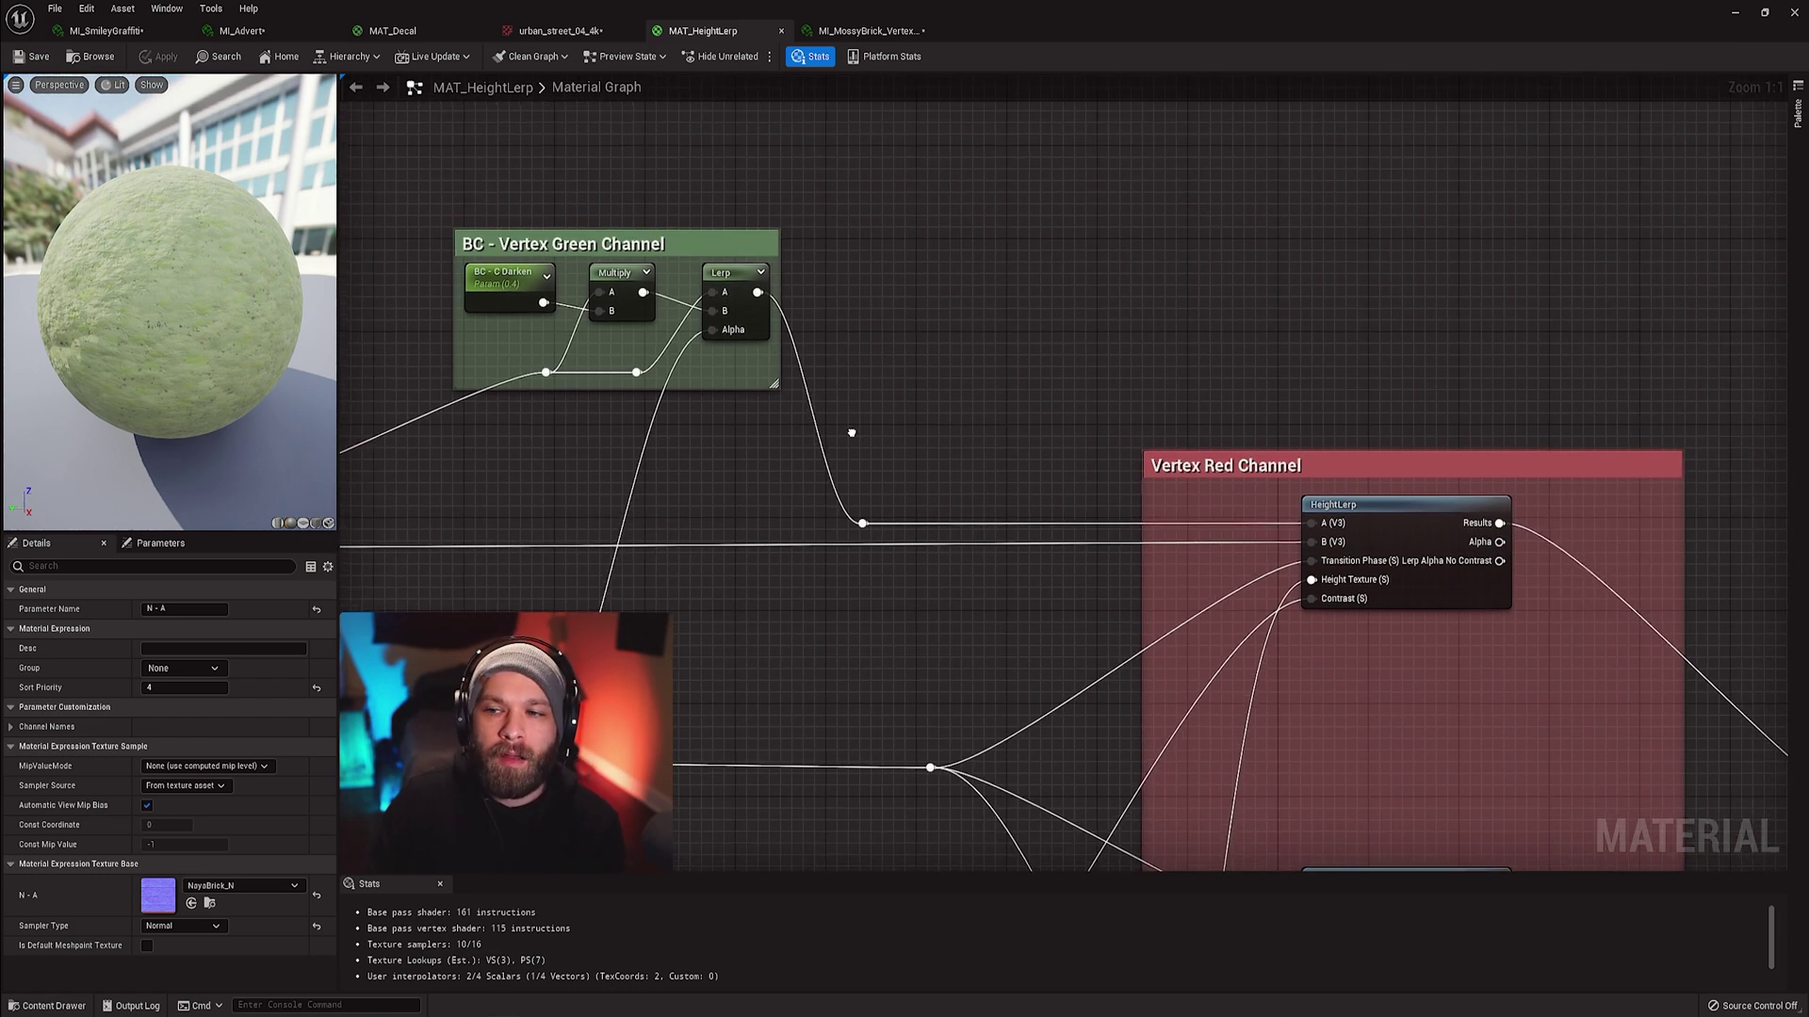
pyautogui.click(500, 285)
pyautogui.scroll(-1, 820, 323)
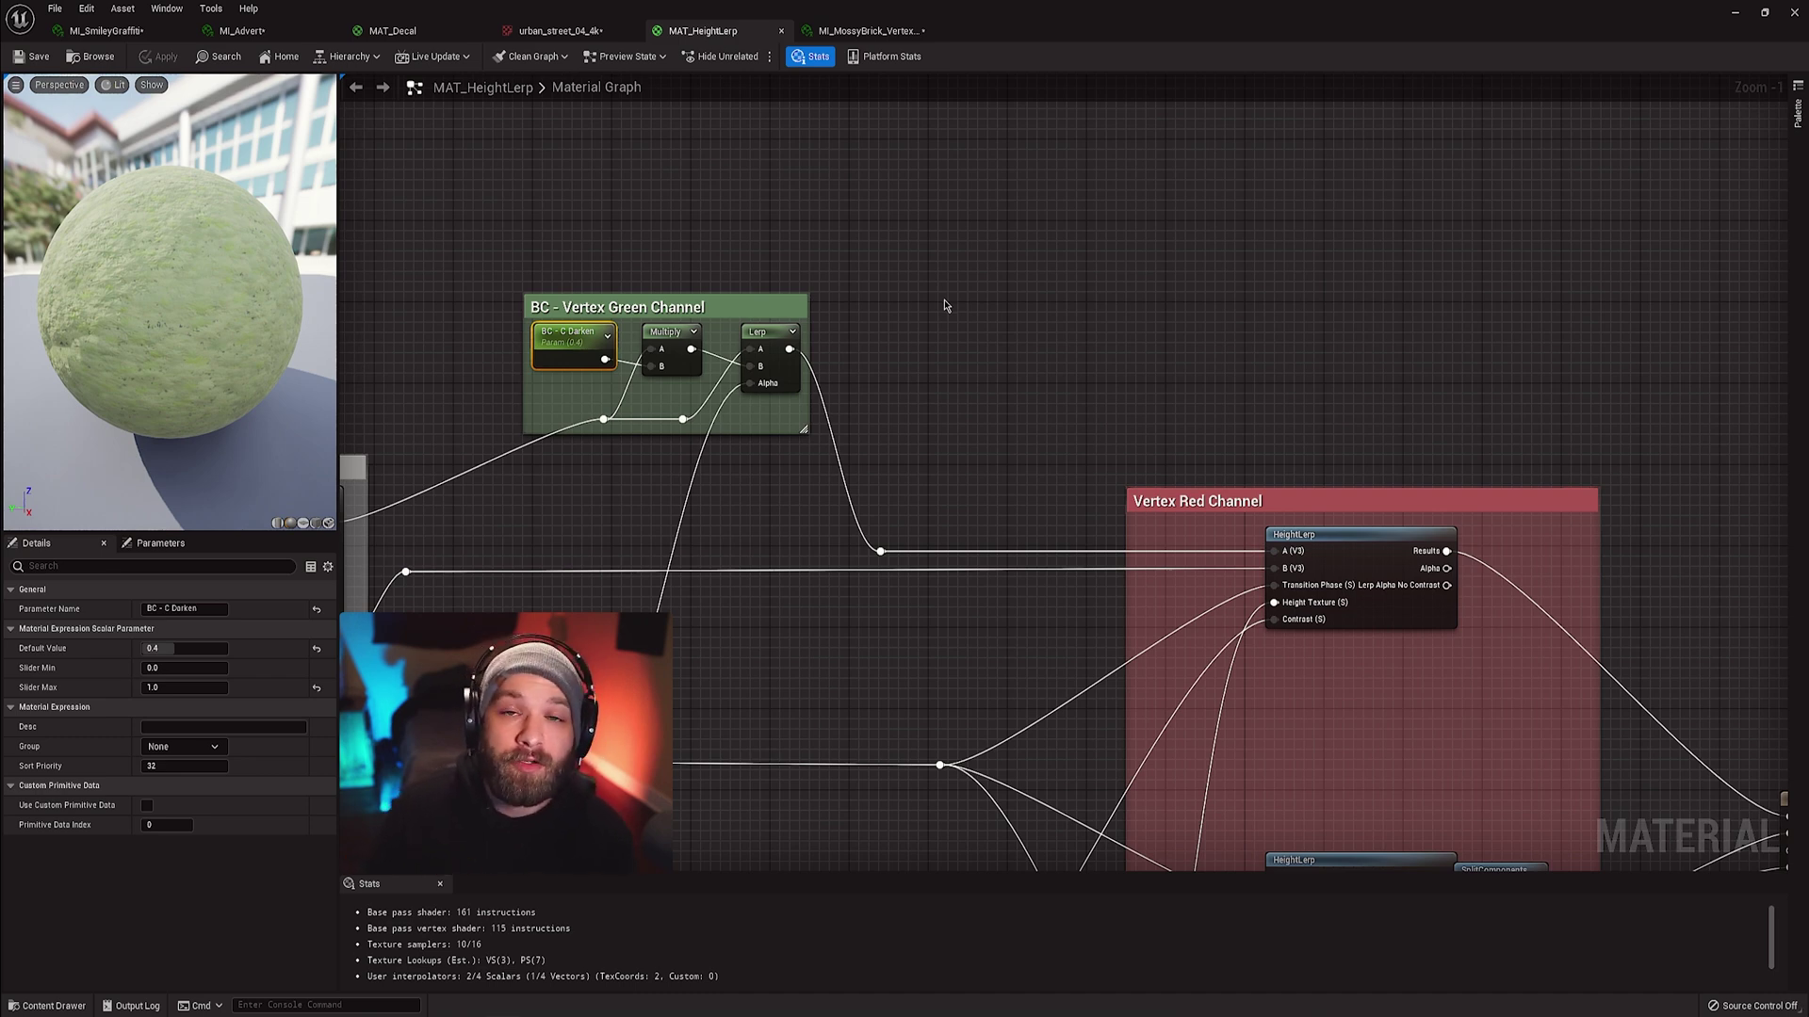
pyautogui.scroll(-5, 946, 305)
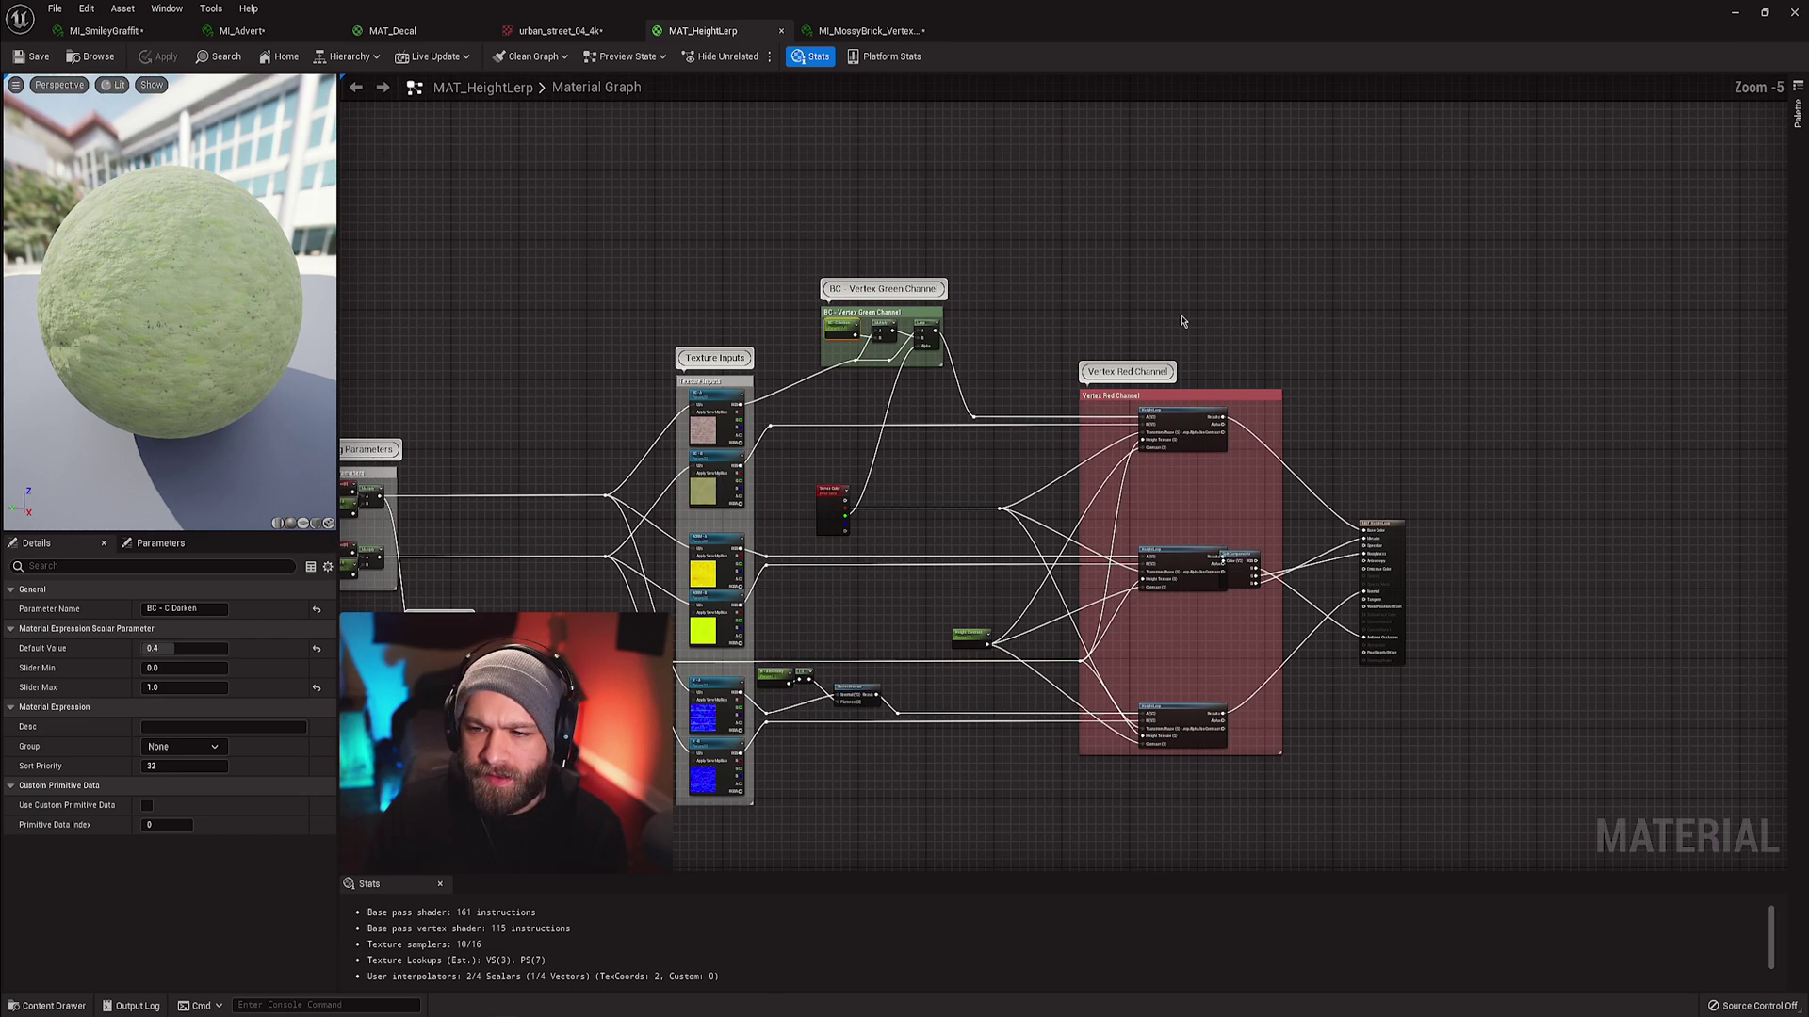
pyautogui.scroll(1, 1239, 581)
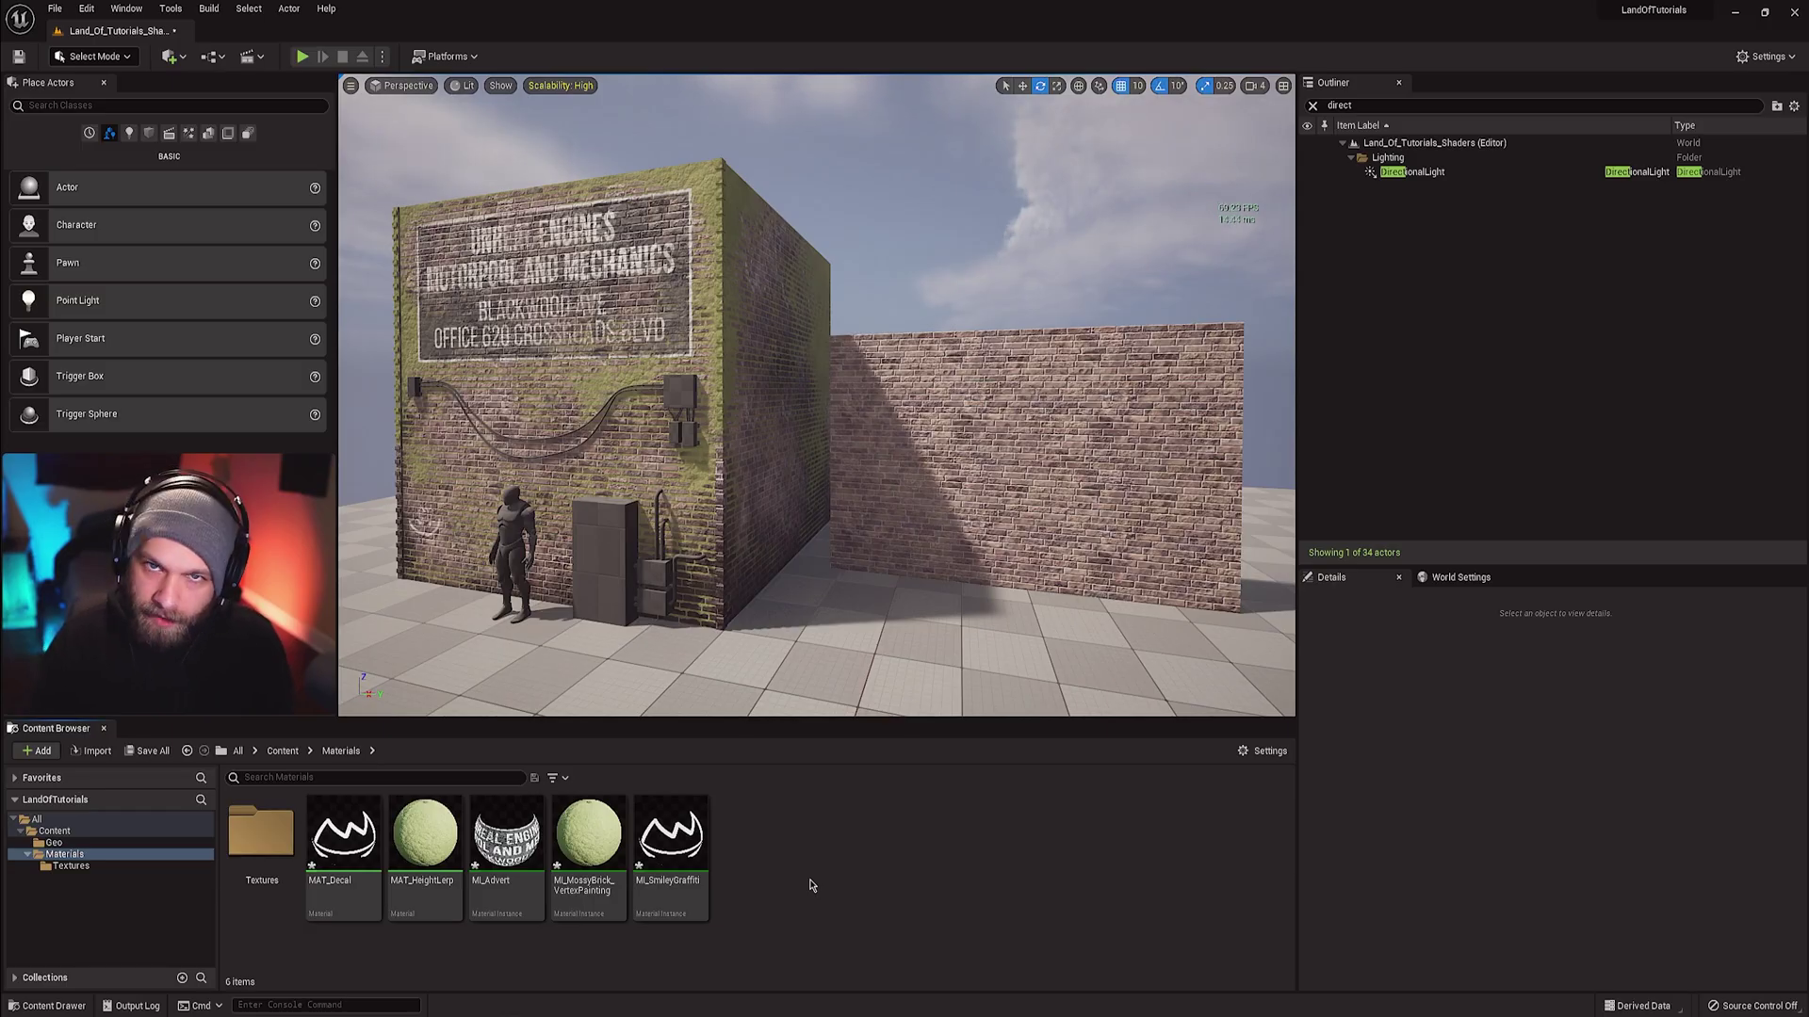
# - Create a material named MAT_VertexPaintingTut in the Materials folder and open it for editing
pyautogui.rightClick(756, 832)
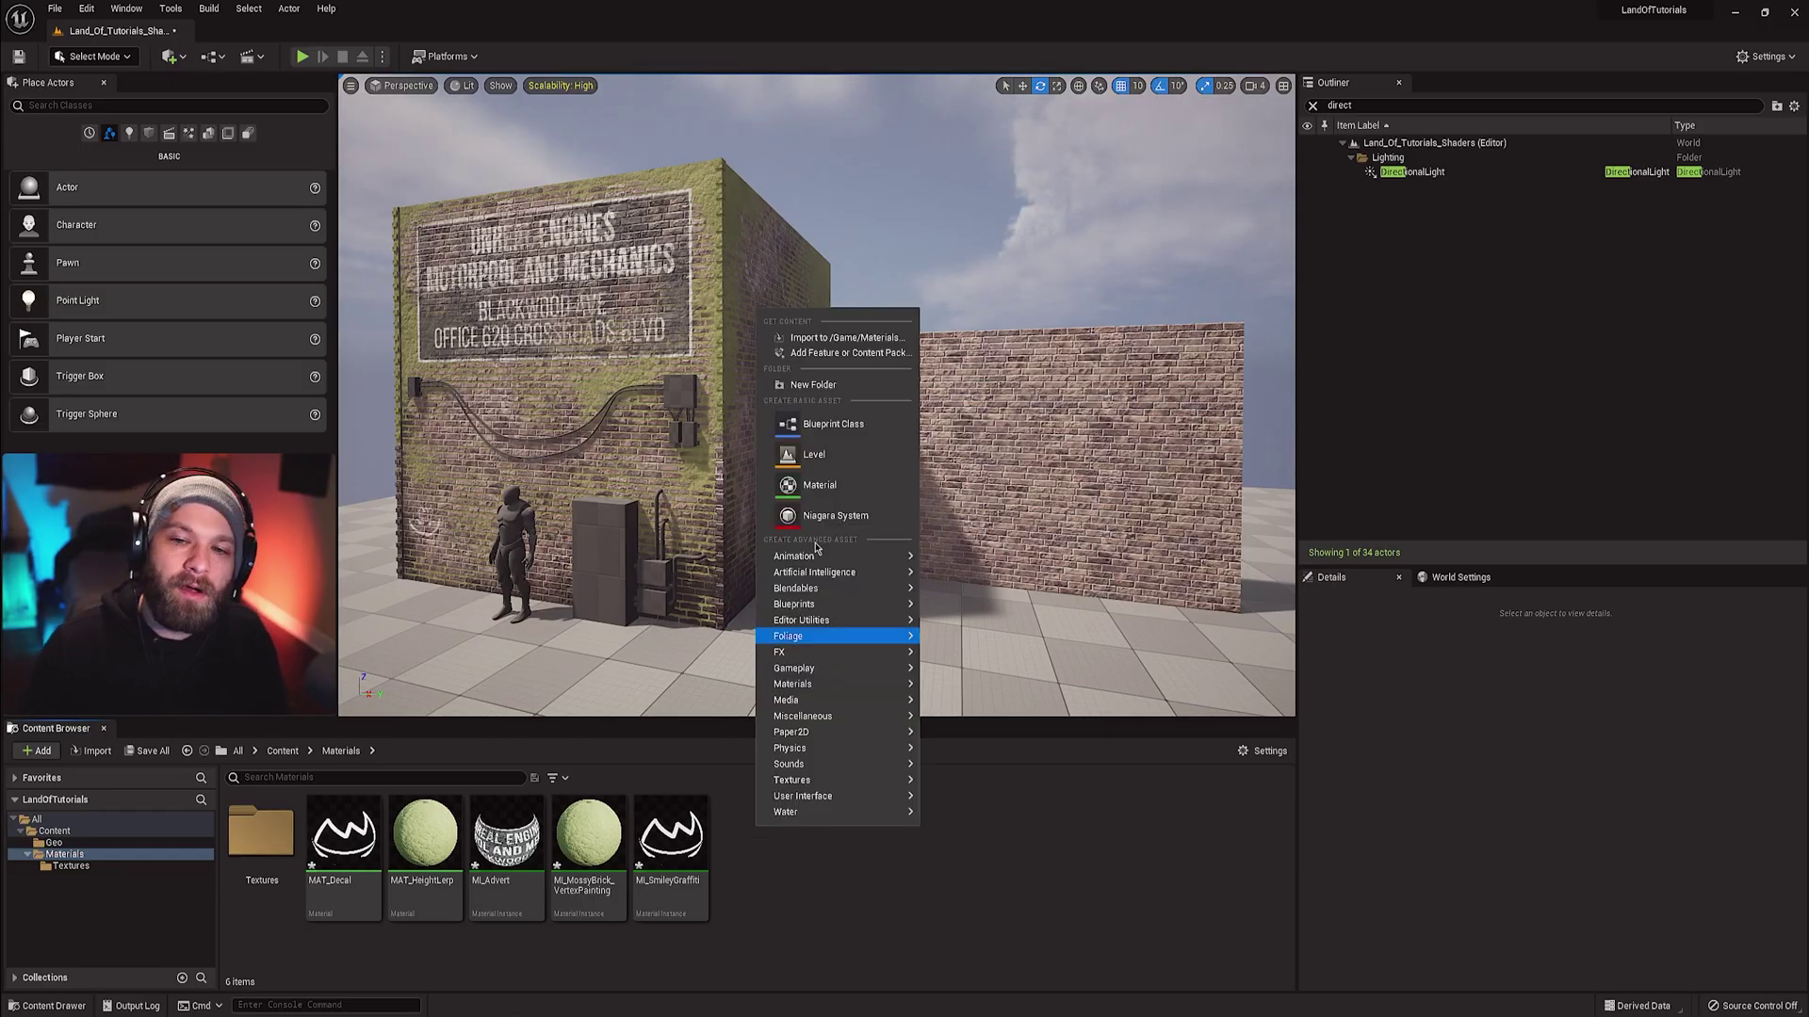
pyautogui.click(801, 487)
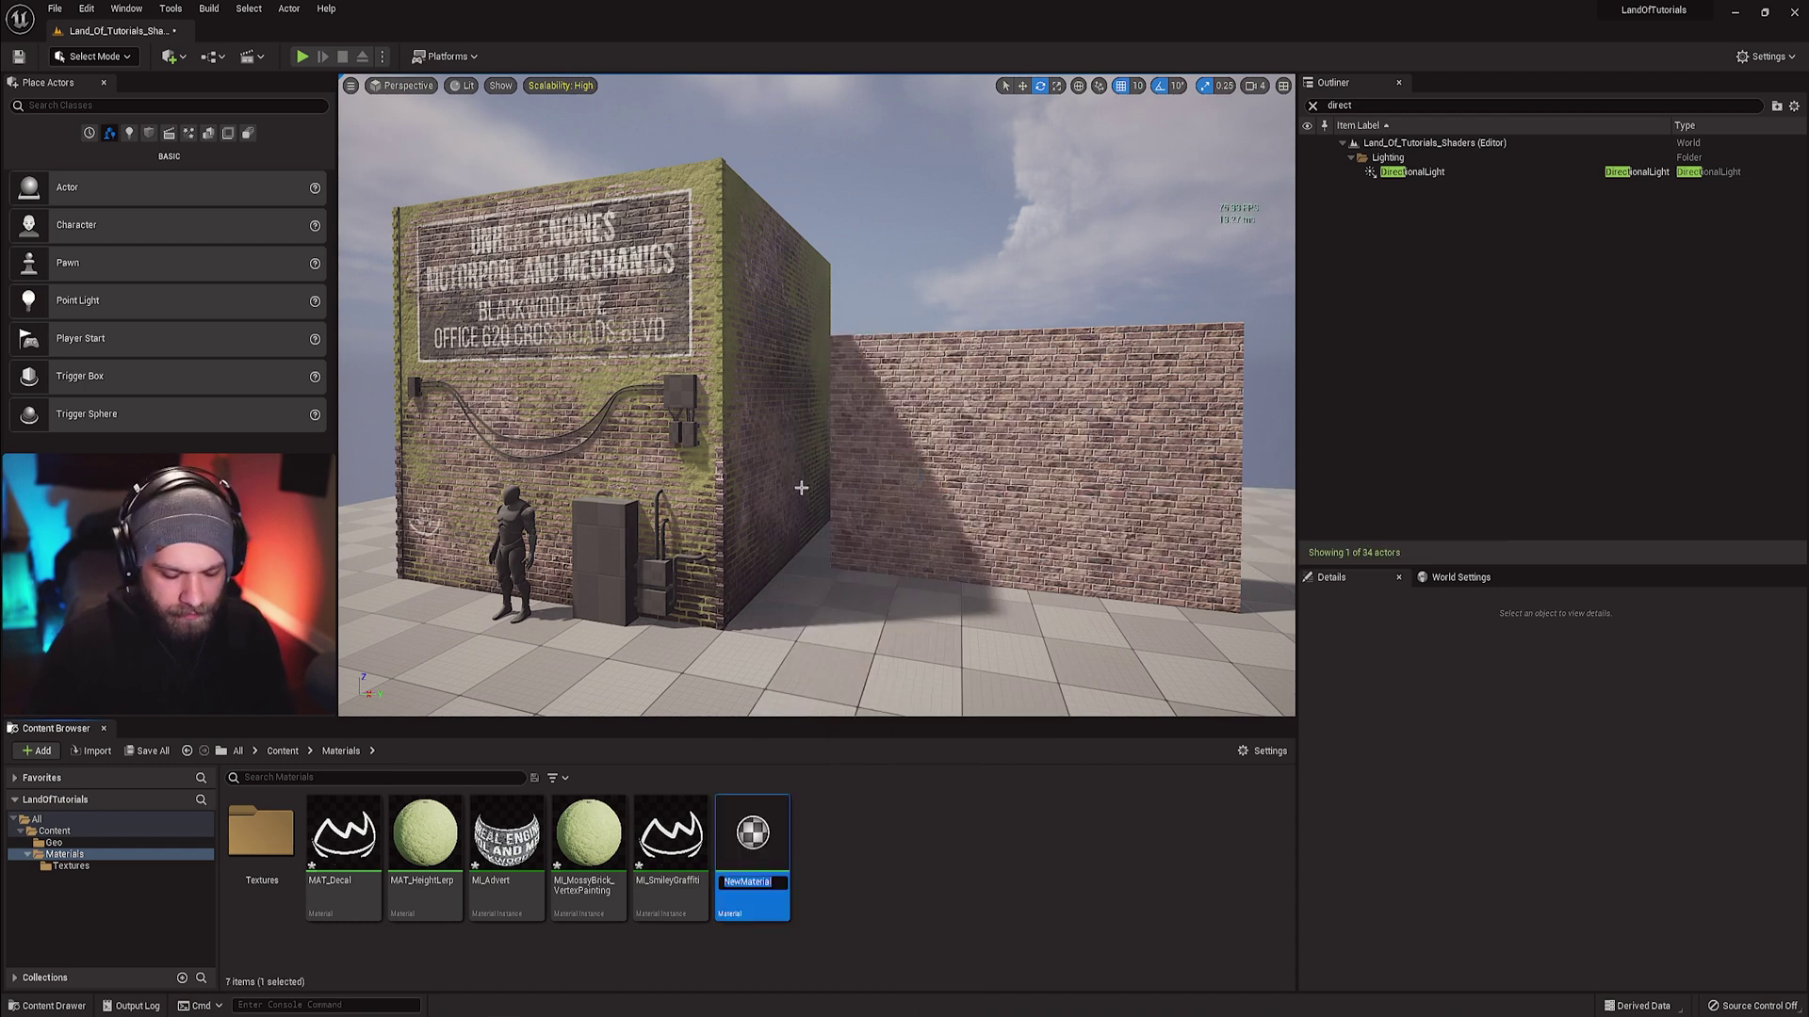
pyautogui.write('MAT_Ver')
pyautogui.write('tex')
pyautogui.write('PaintingTu')
pyautogui.write('t')
pyautogui.press('Return')
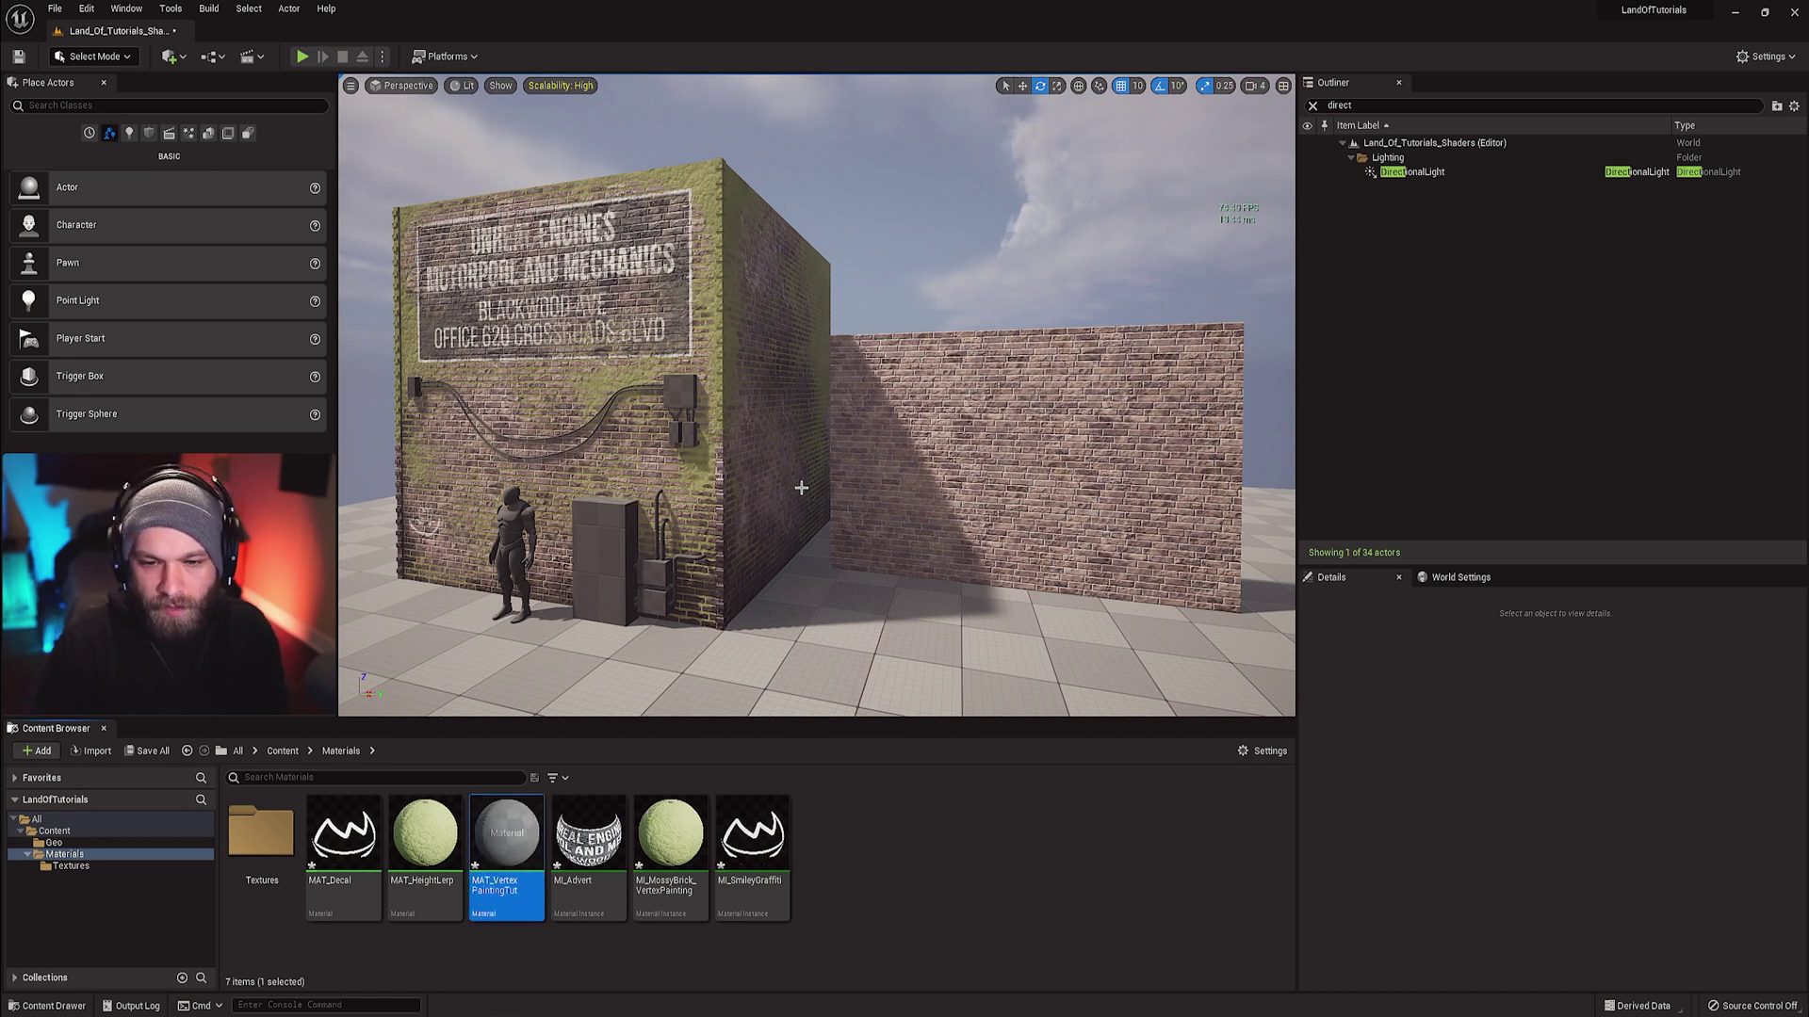
pyautogui.doubleClick(506, 841)
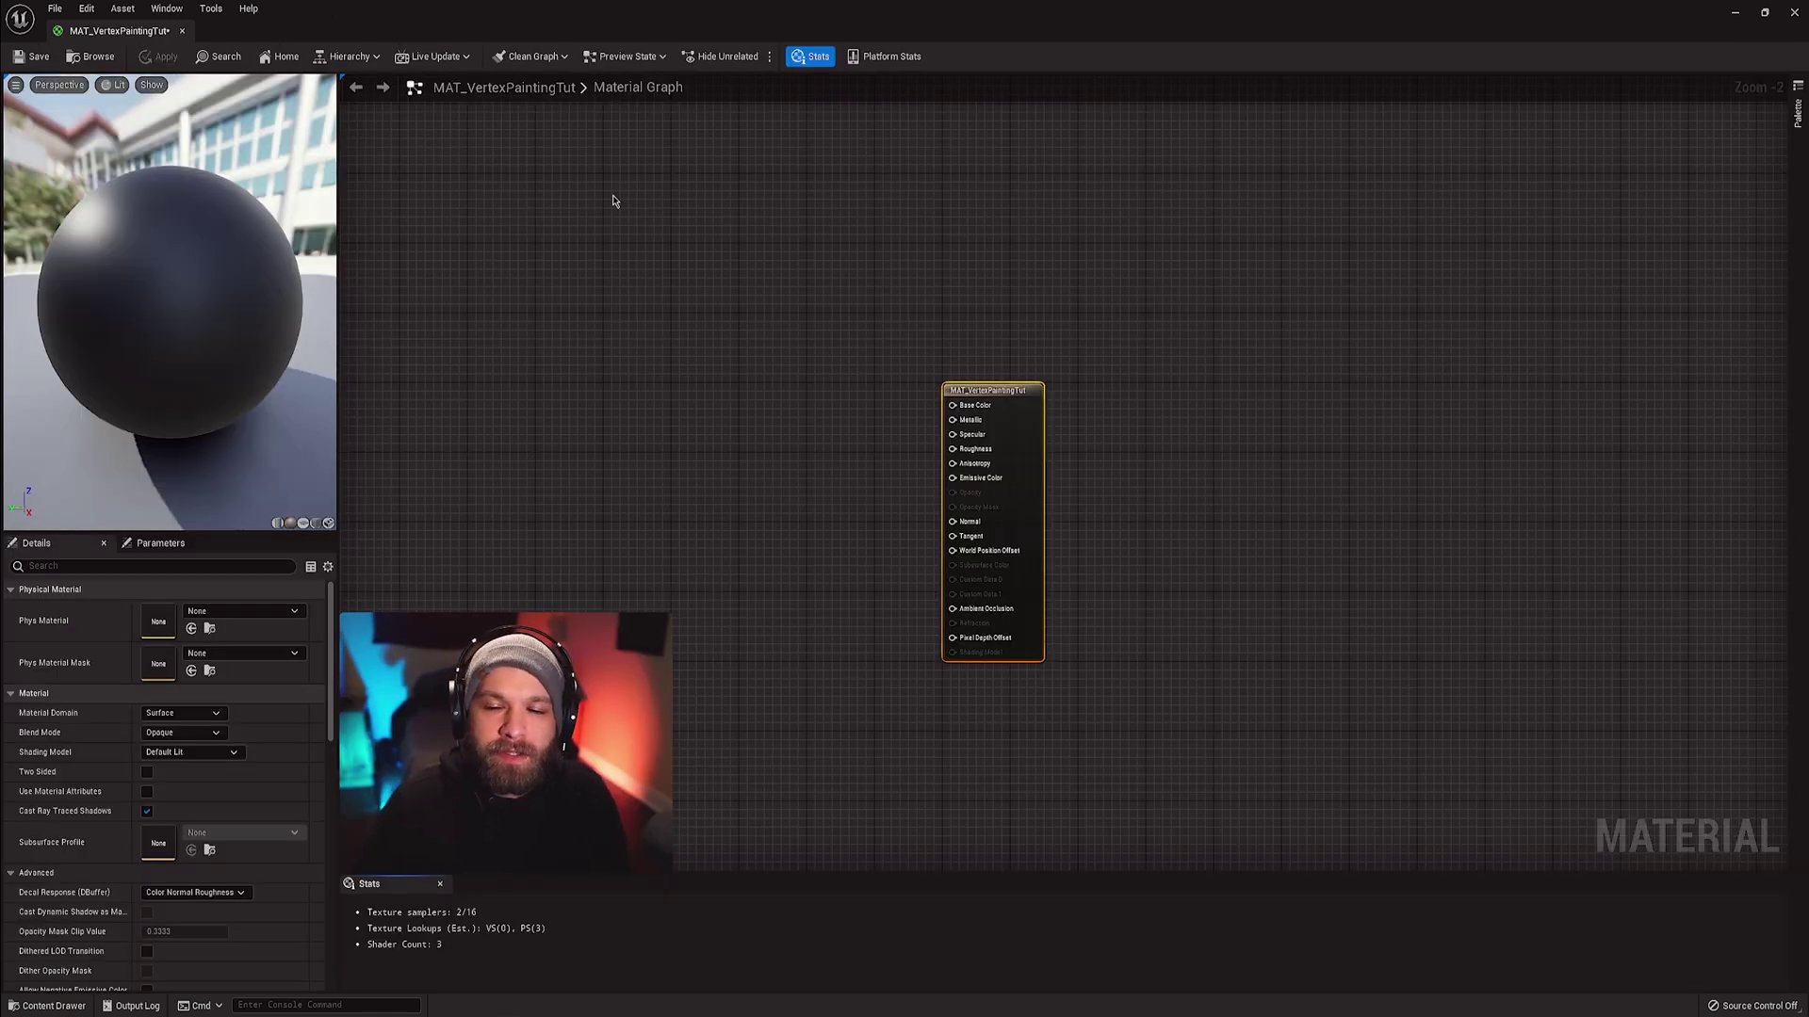
# - Add the Moss and NayaBrick AORM, BC and N textures from the Textures folder to the material graph
pyautogui.moveTo(1292, 419); pyautogui.dragTo(1430, 412, button='right')
pyautogui.moveTo(1139, 393); pyautogui.dragTo(1208, 394)
pyautogui.moveTo(908, 385)
pyautogui.mouseDown(button='right')
pyautogui.moveTo(926, 406)
pyautogui.moveTo(896, 399)
pyautogui.mouseUp(button='right')
pyautogui.doubleClick(876, 10)
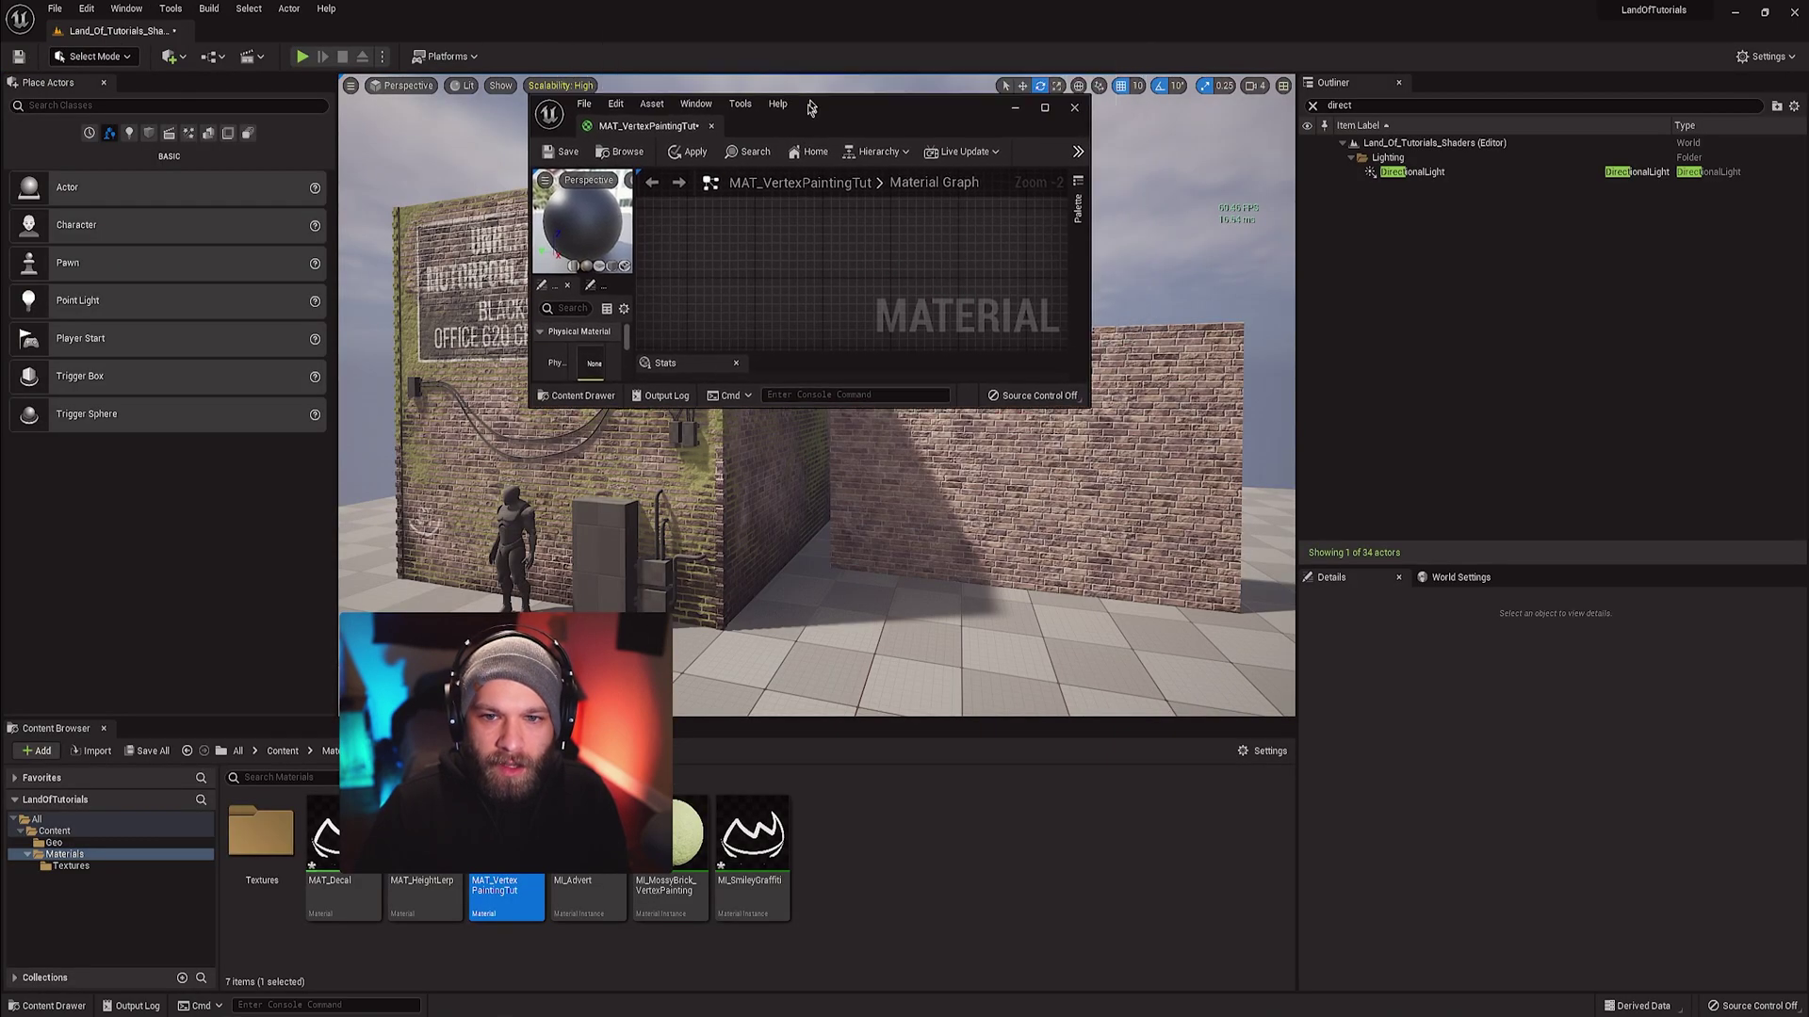
pyautogui.doubleClick(256, 833)
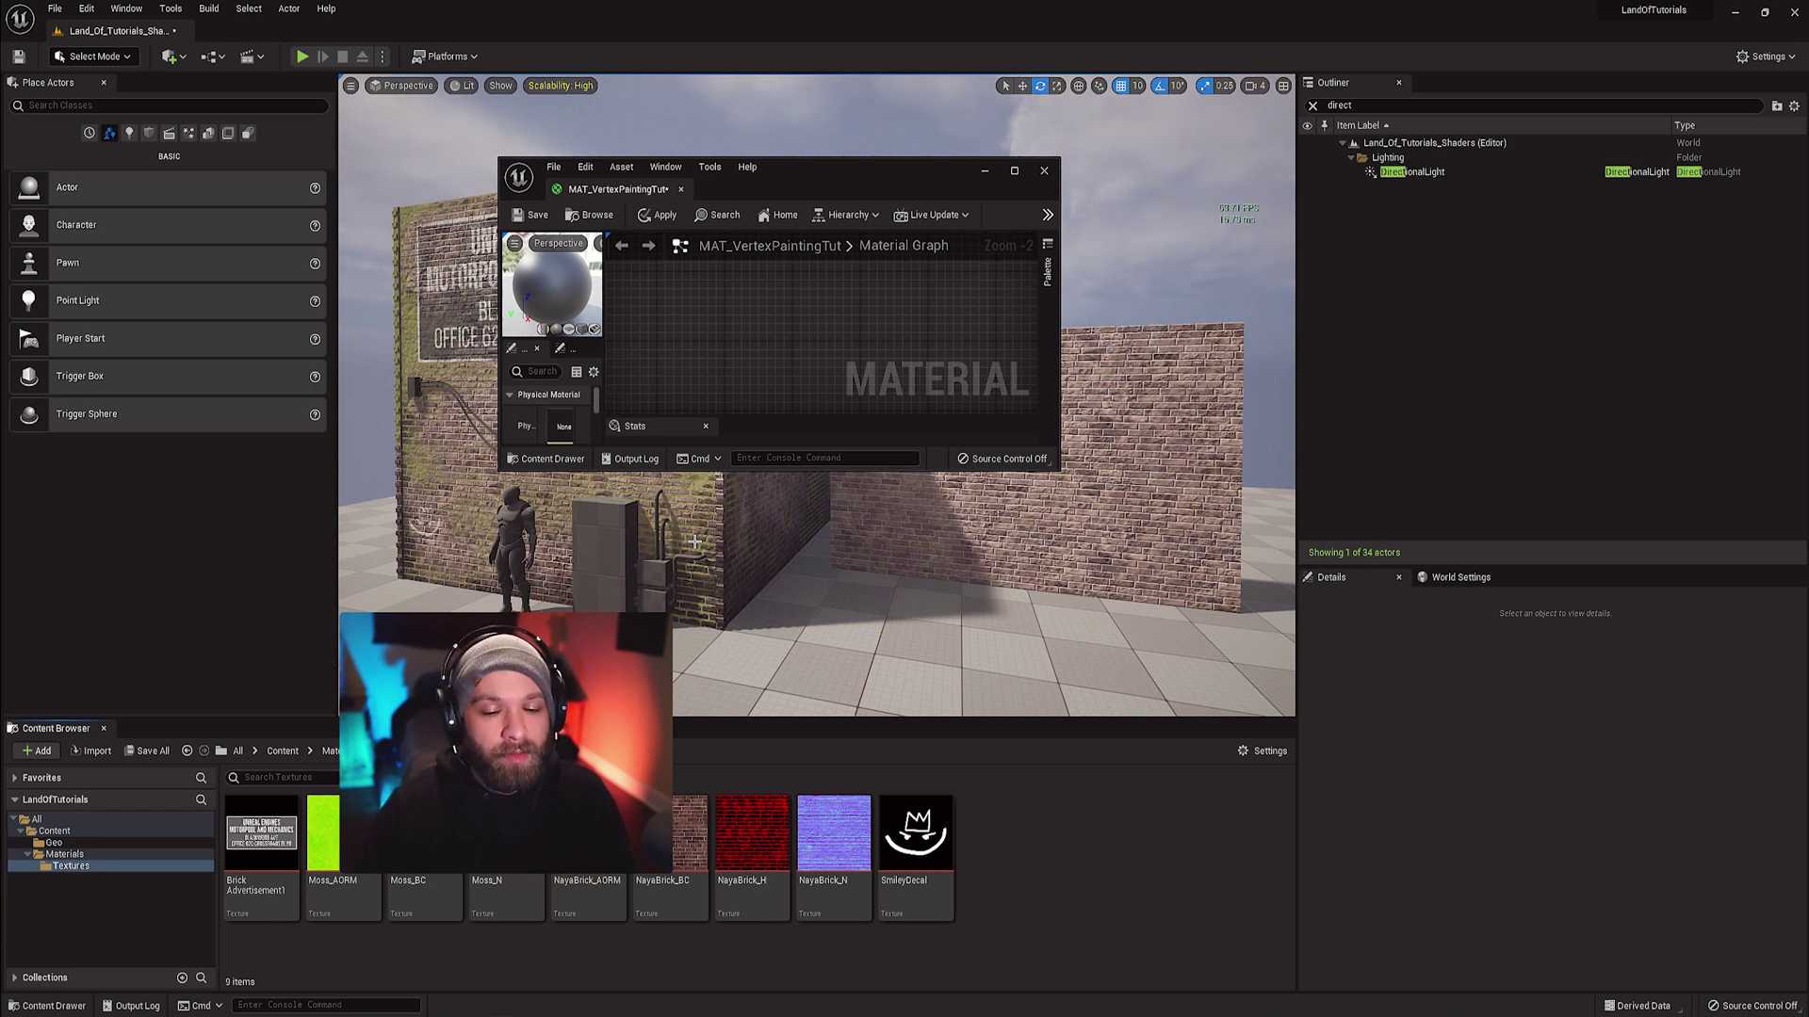
pyautogui.click(358, 933)
pyautogui.keyDown('ctrl'); pyautogui.click(424, 904); pyautogui.keyUp('ctrl')
pyautogui.keyDown('ctrl'); pyautogui.click(478, 881); pyautogui.keyUp('ctrl')
pyautogui.keyDown('ctrl'); pyautogui.click(622, 878); pyautogui.keyUp('ctrl')
pyautogui.keyDown('ctrl'); pyautogui.click(663, 874); pyautogui.keyUp('ctrl')
pyautogui.keyDown('ctrl'); pyautogui.click(838, 859); pyautogui.keyUp('ctrl')
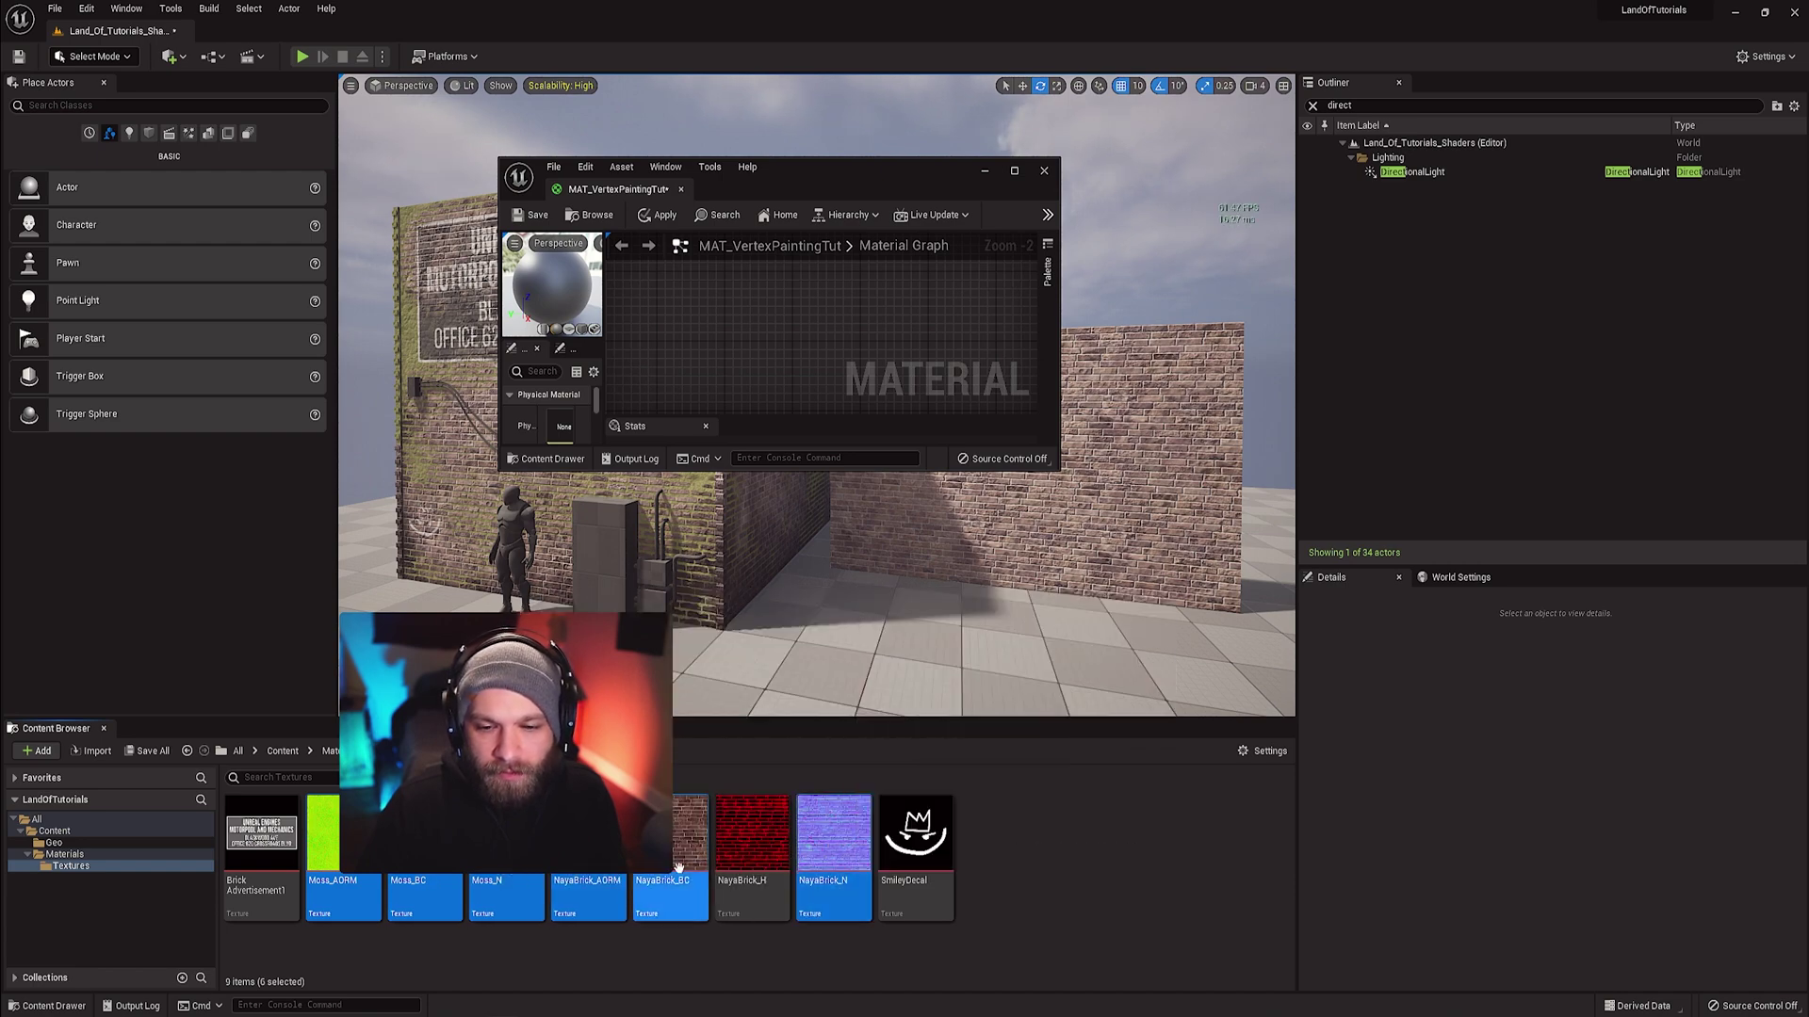
pyautogui.moveTo(676, 864); pyautogui.dragTo(810, 329)
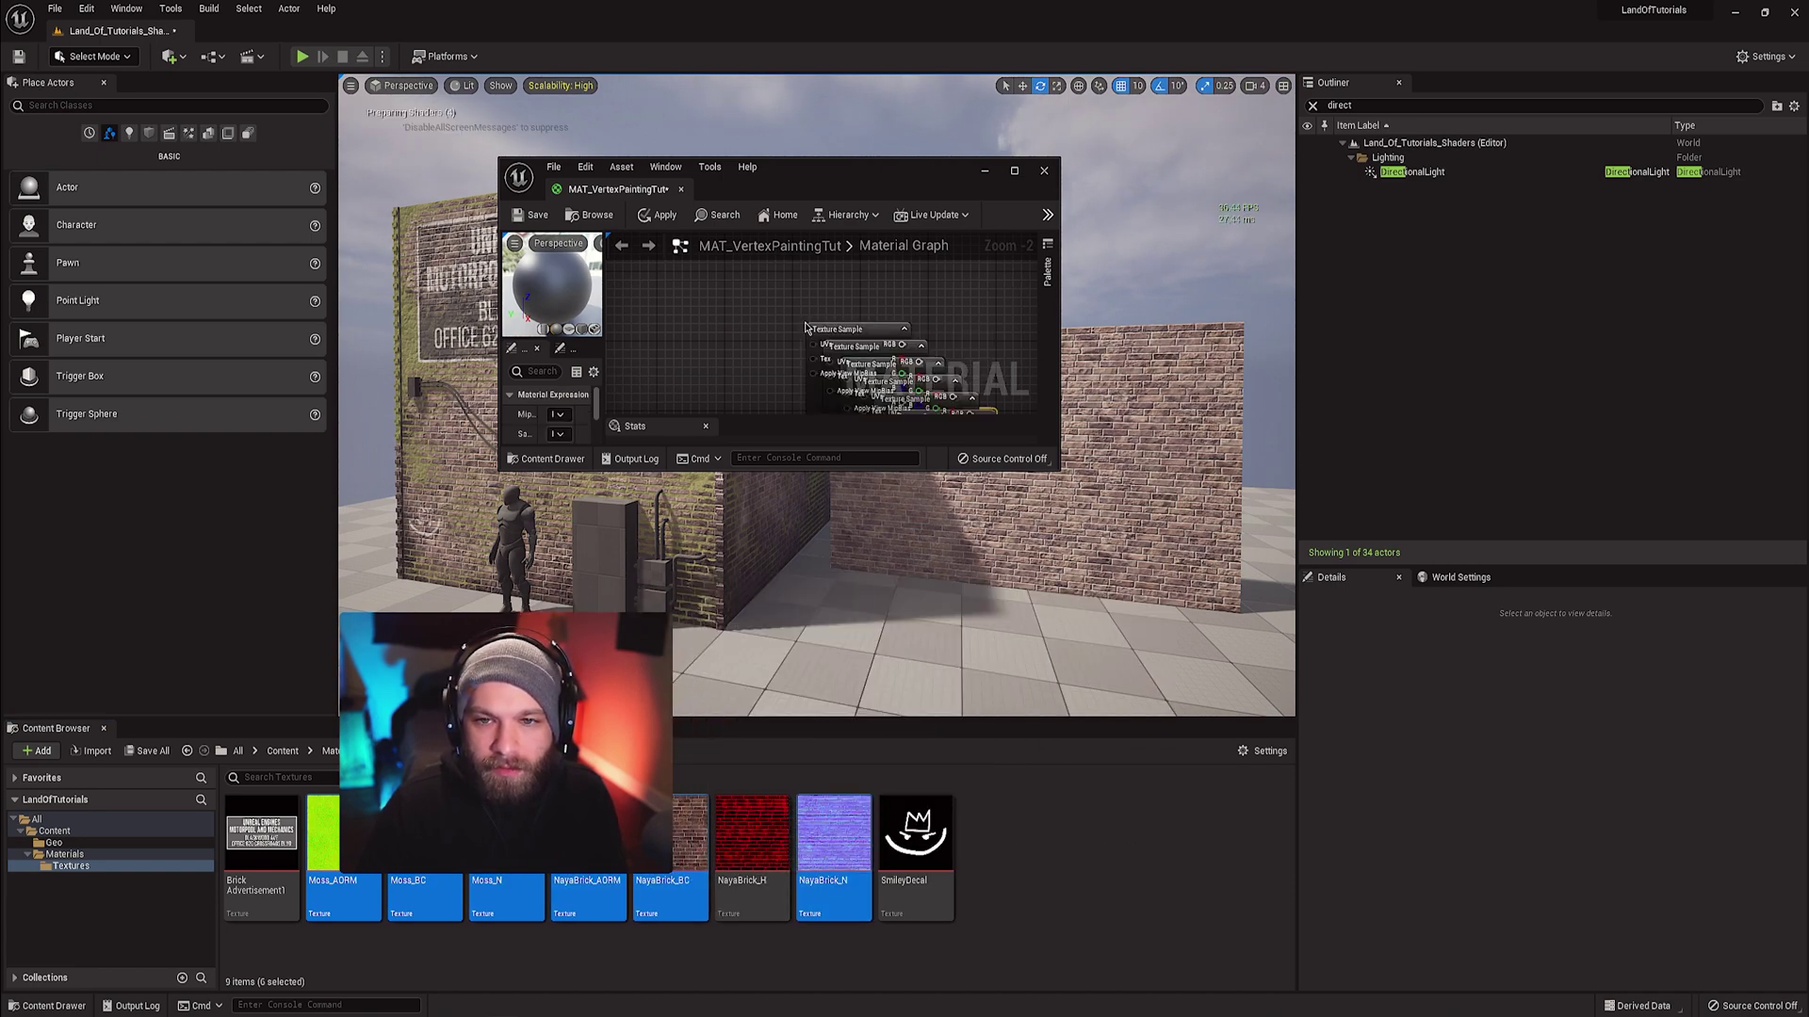
# - Maximize the material editor and spread the overlapping texture samples apart
pyautogui.click(1015, 171)
pyautogui.moveTo(779, 359); pyautogui.dragTo(791, 613, button='right')
pyautogui.scroll(2, 789, 606)
pyautogui.moveTo(660, 480); pyautogui.dragTo(634, 668)
pyautogui.moveTo(606, 435); pyautogui.dragTo(702, 484)
pyautogui.moveTo(561, 388); pyautogui.dragTo(736, 216)
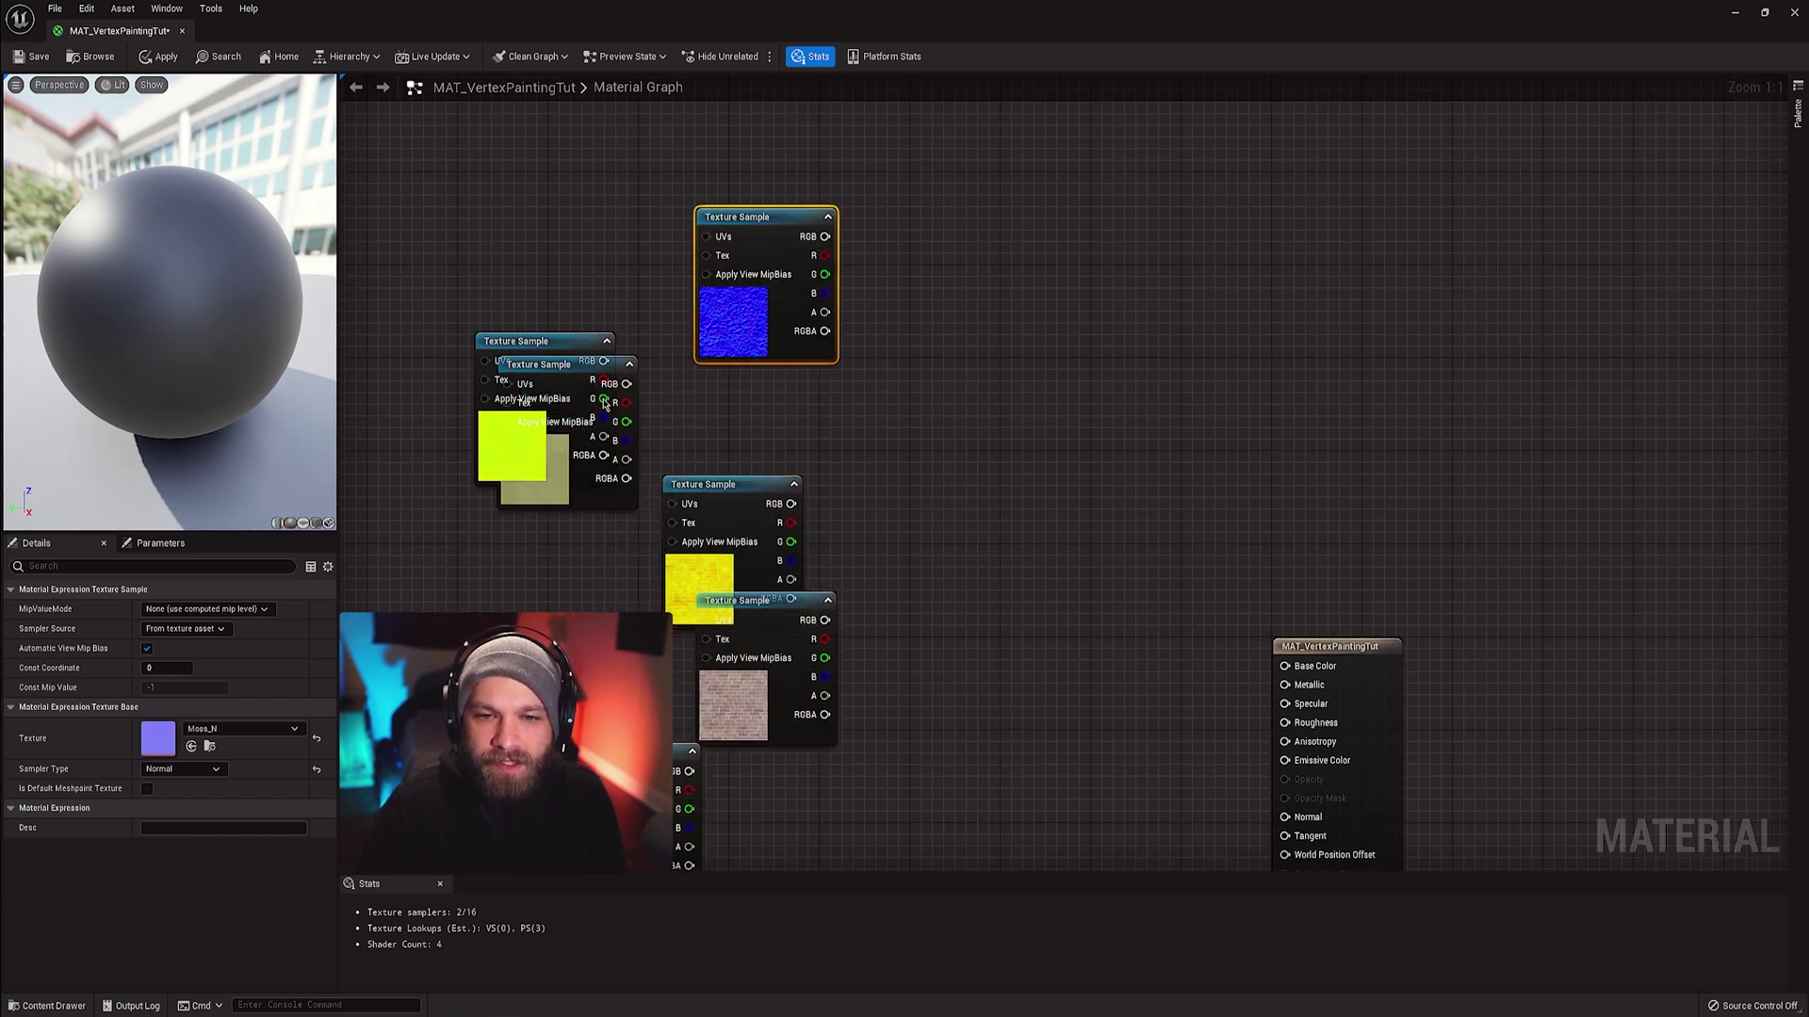
pyautogui.moveTo(556, 463); pyautogui.dragTo(573, 235)
pyautogui.moveTo(872, 484); pyautogui.dragTo(844, 465, button='right')
pyautogui.scroll(-1, 758, 531)
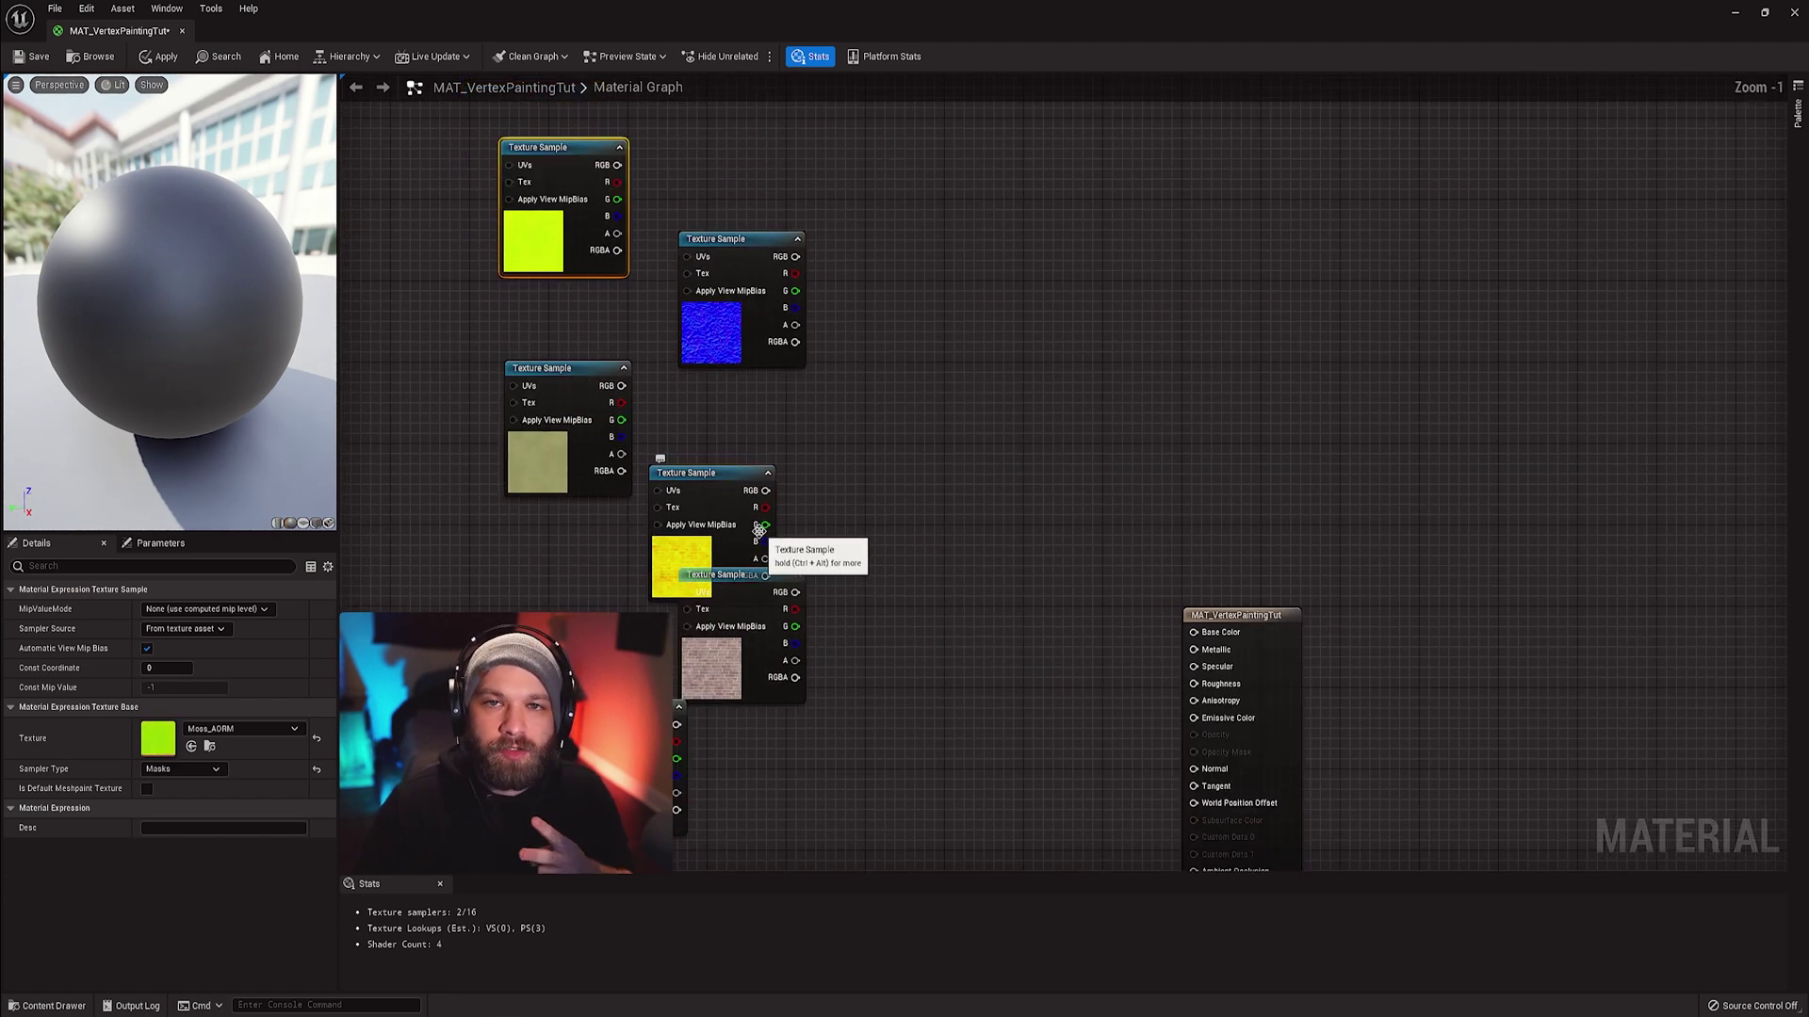
pyautogui.moveTo(539, 475); pyautogui.dragTo(538, 396)
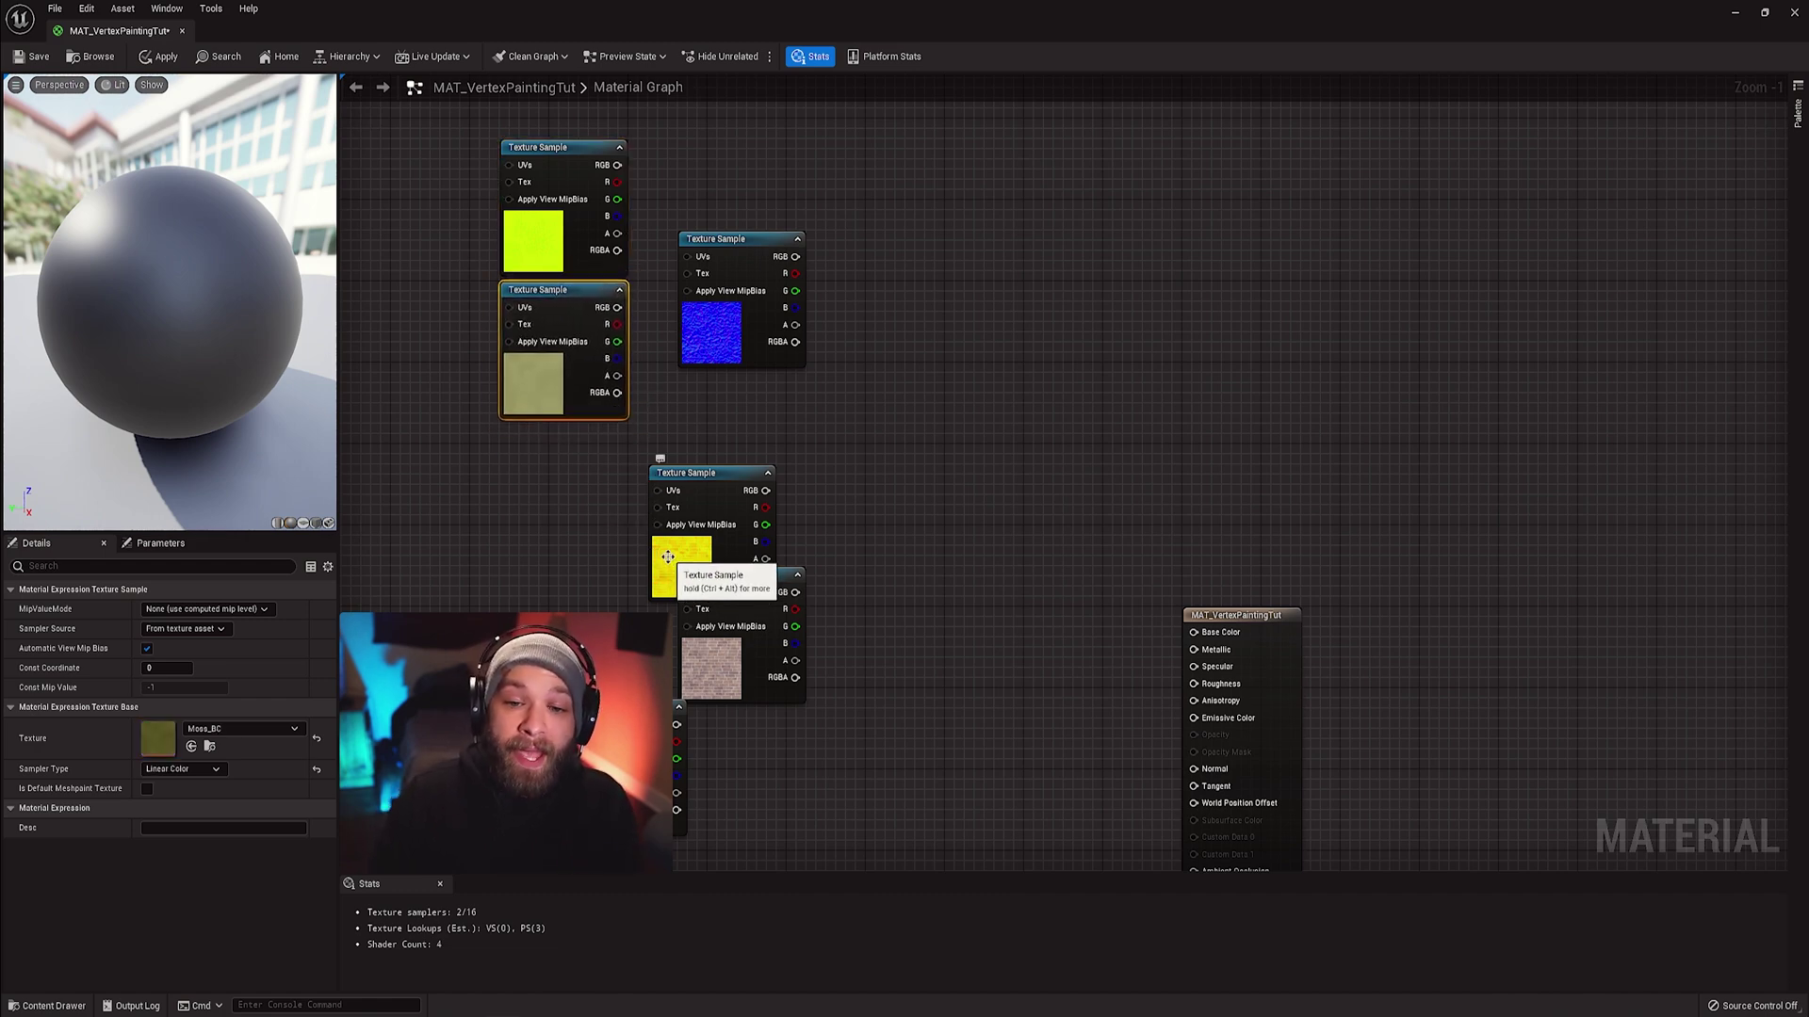
pyautogui.moveTo(669, 562); pyautogui.dragTo(876, 420)
pyautogui.moveTo(697, 648); pyautogui.dragTo(687, 577)
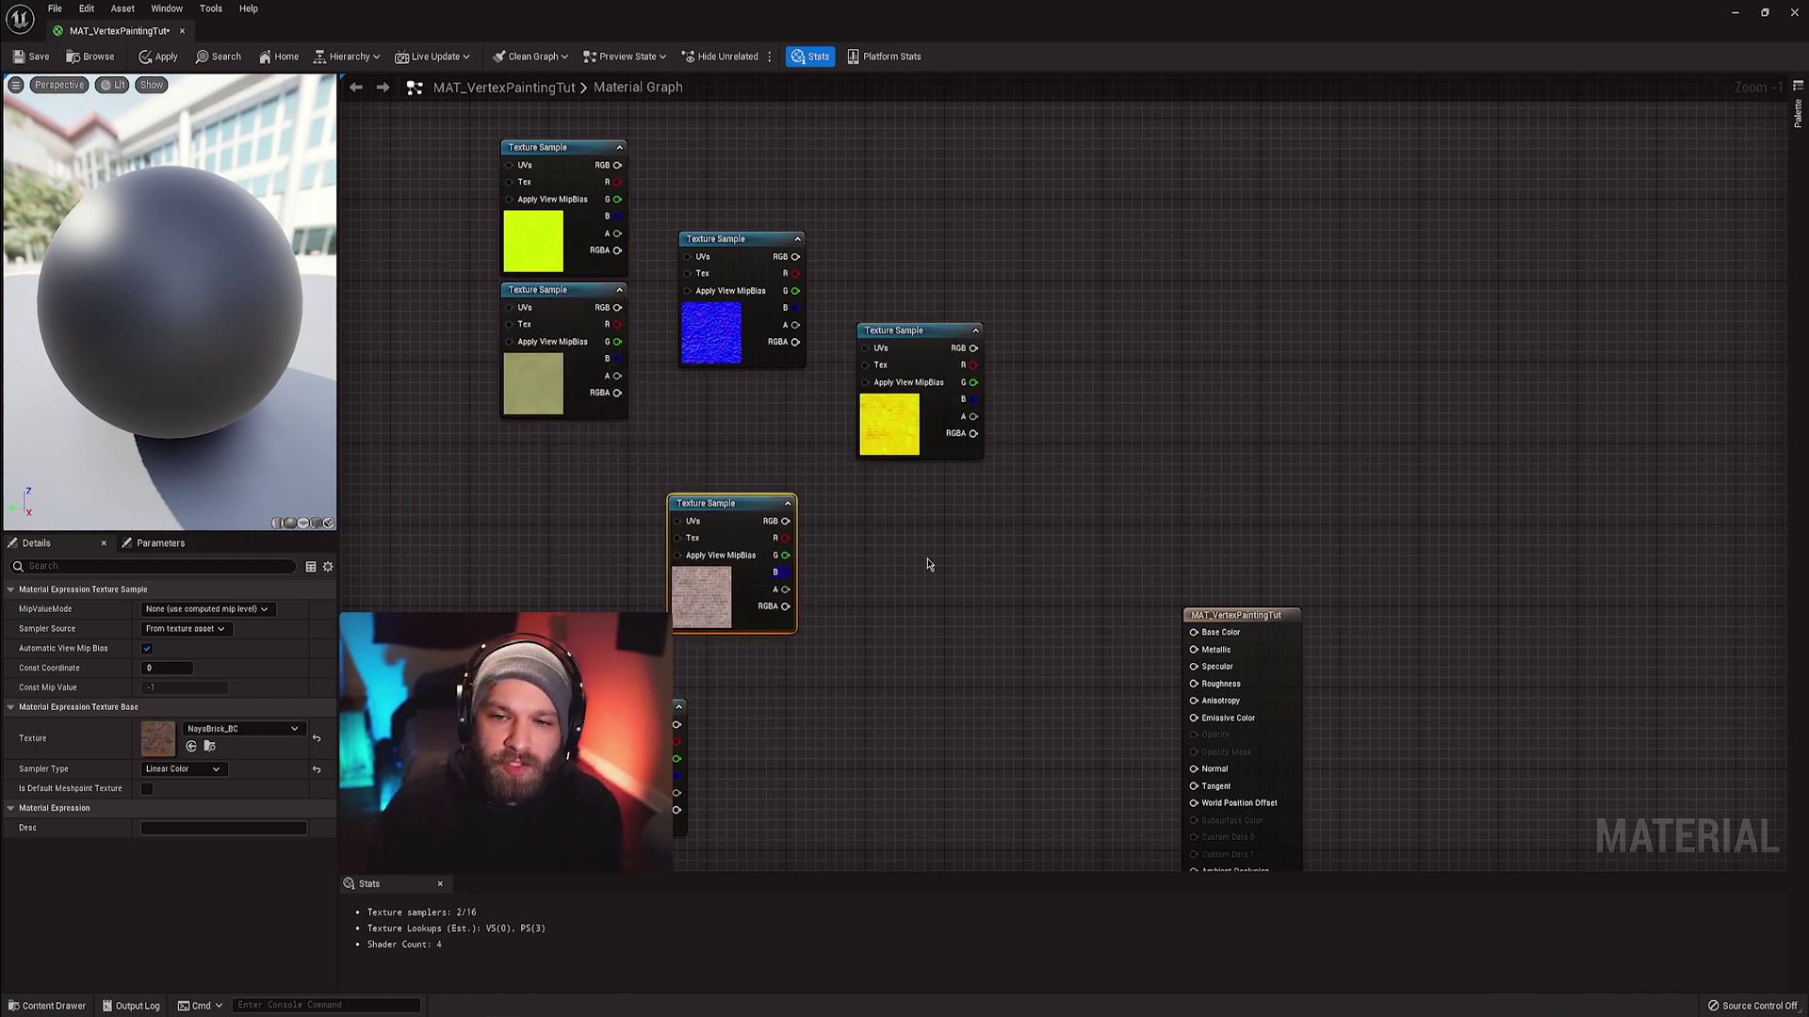
# - Stack the NayaBrick_N texture sample above the Moss_N sample, below the other texture samples
pyautogui.moveTo(748, 341); pyautogui.dragTo(808, 809)
pyautogui.moveTo(603, 773); pyautogui.dragTo(713, 912)
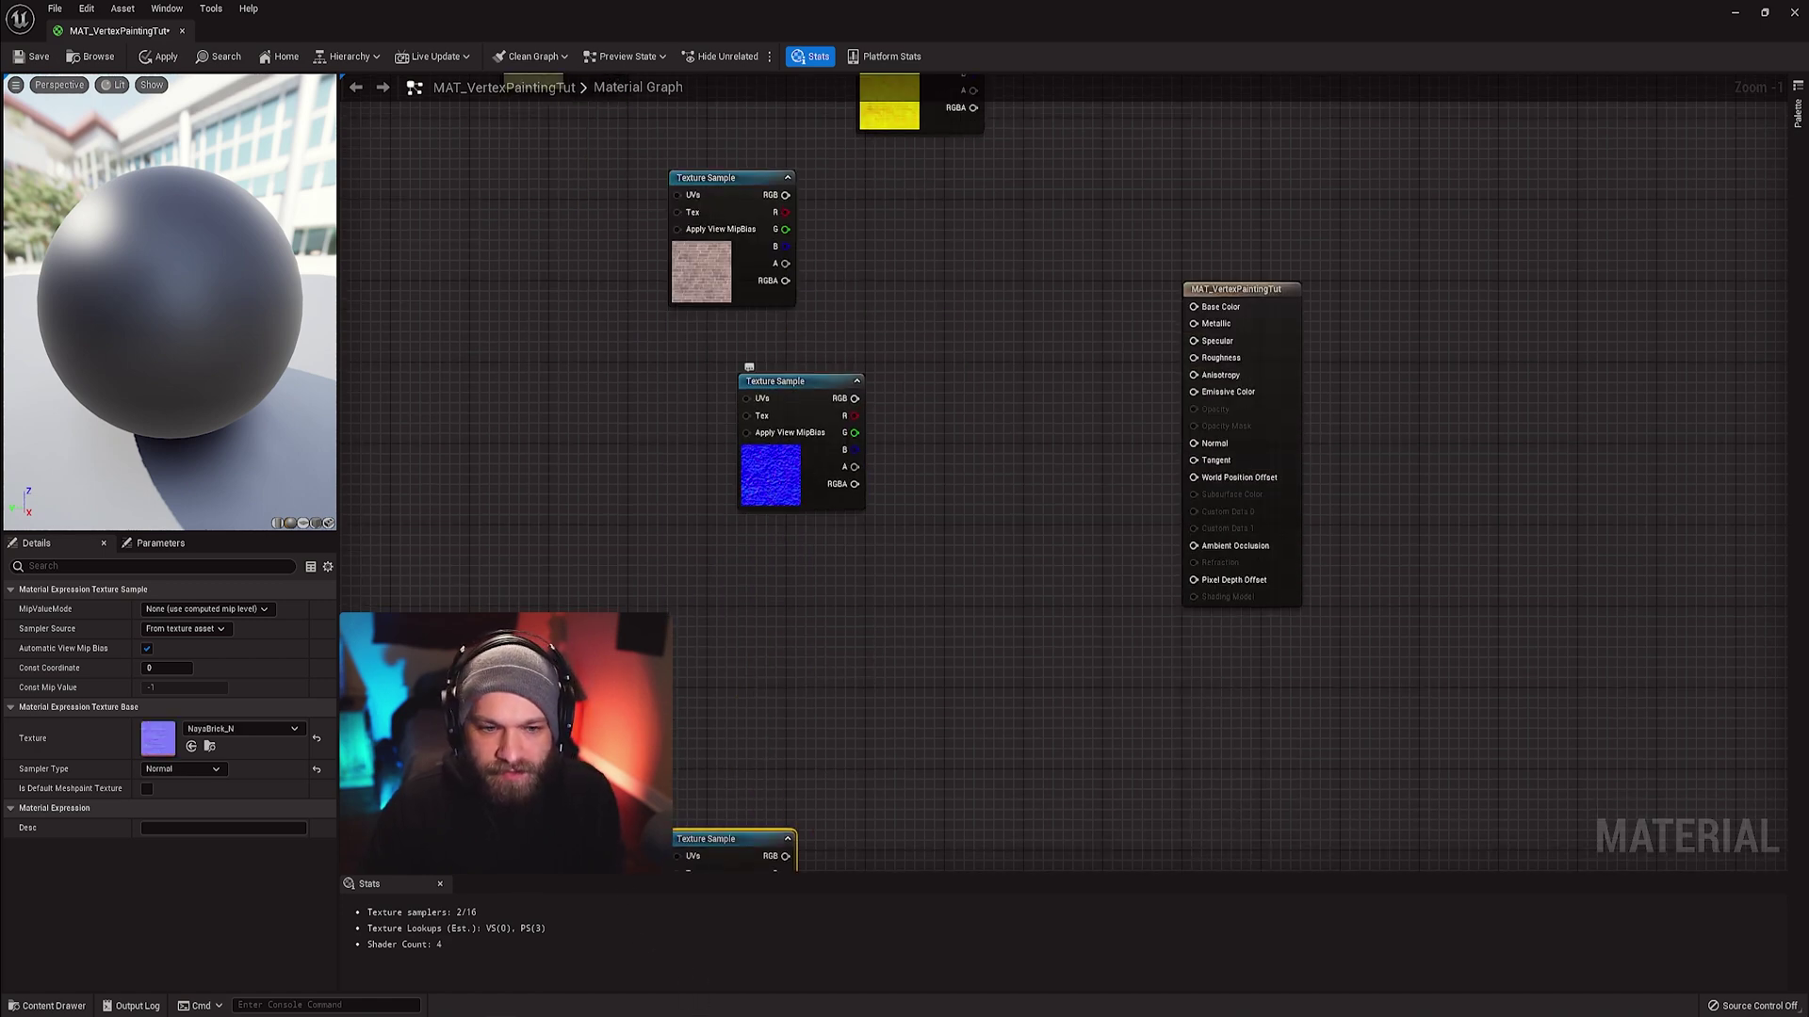
pyautogui.click(754, 403)
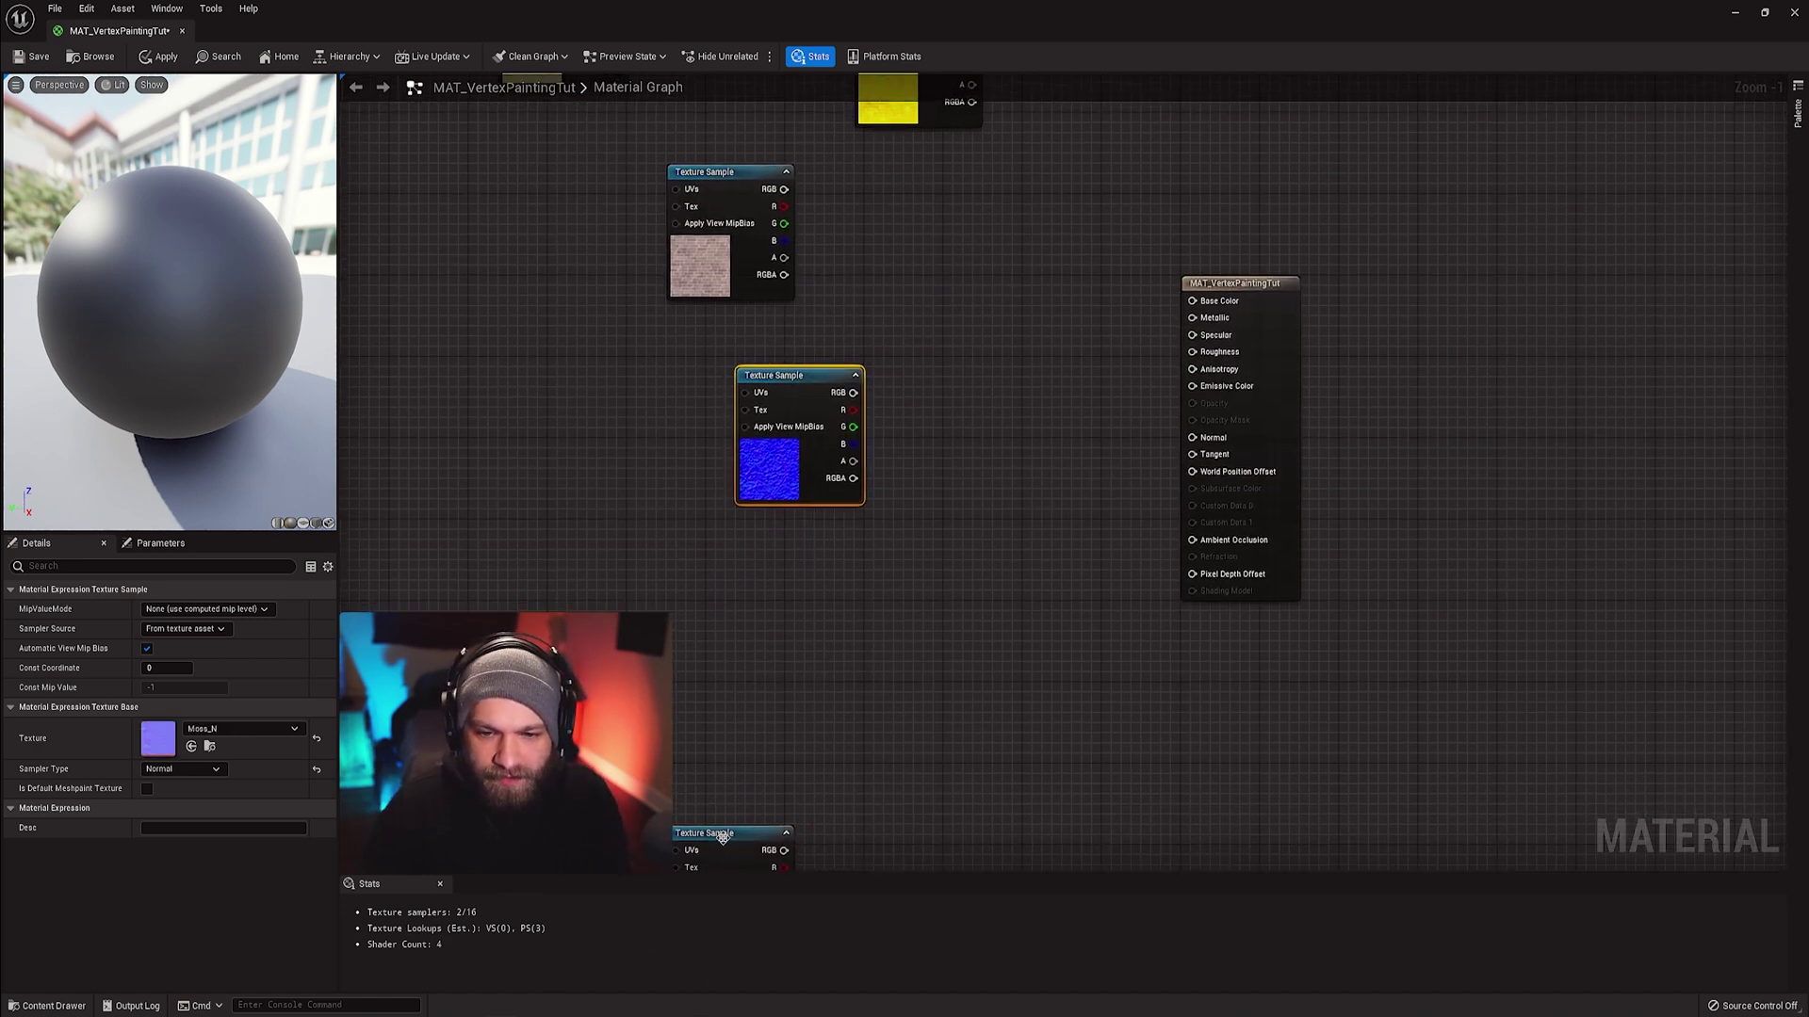
pyautogui.moveTo(721, 836); pyautogui.dragTo(722, 541)
pyautogui.moveTo(763, 471); pyautogui.dragTo(701, 776)
pyautogui.moveTo(797, 518); pyautogui.dragTo(793, 783, button='right')
# - Place the Moss_BC sample directly below NayaBrick_BC and move the pair above the other texture samples
pyautogui.click(725, 542)
pyautogui.moveTo(557, 330); pyautogui.dragTo(724, 683)
pyautogui.moveTo(545, 424); pyautogui.dragTo(738, 663)
pyautogui.moveTo(739, 663); pyautogui.dragTo(747, 375)
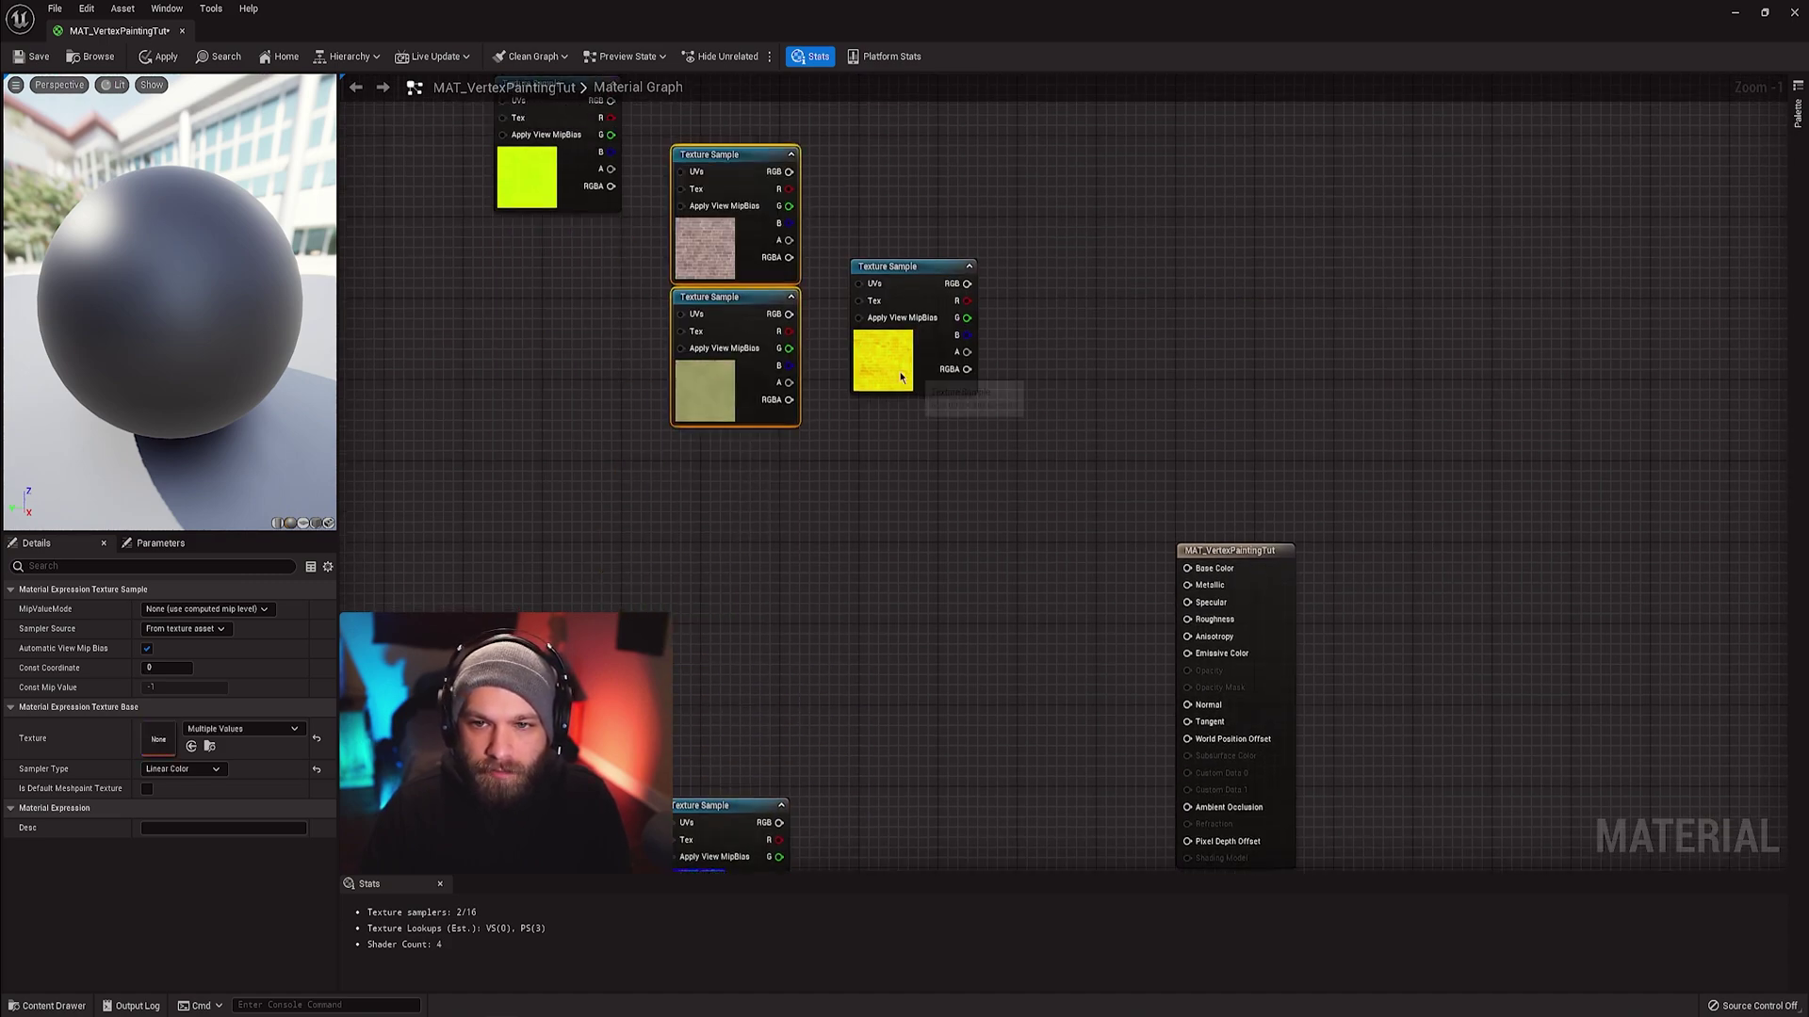
# - Stack the Moss_AORM sample directly below NayaBrick_AORM, between the base color and normal pairs
pyautogui.moveTo(900, 371); pyautogui.dragTo(761, 595)
pyautogui.moveTo(543, 189); pyautogui.dragTo(771, 739)
pyautogui.moveTo(912, 751); pyautogui.dragTo(883, 653, button='right')
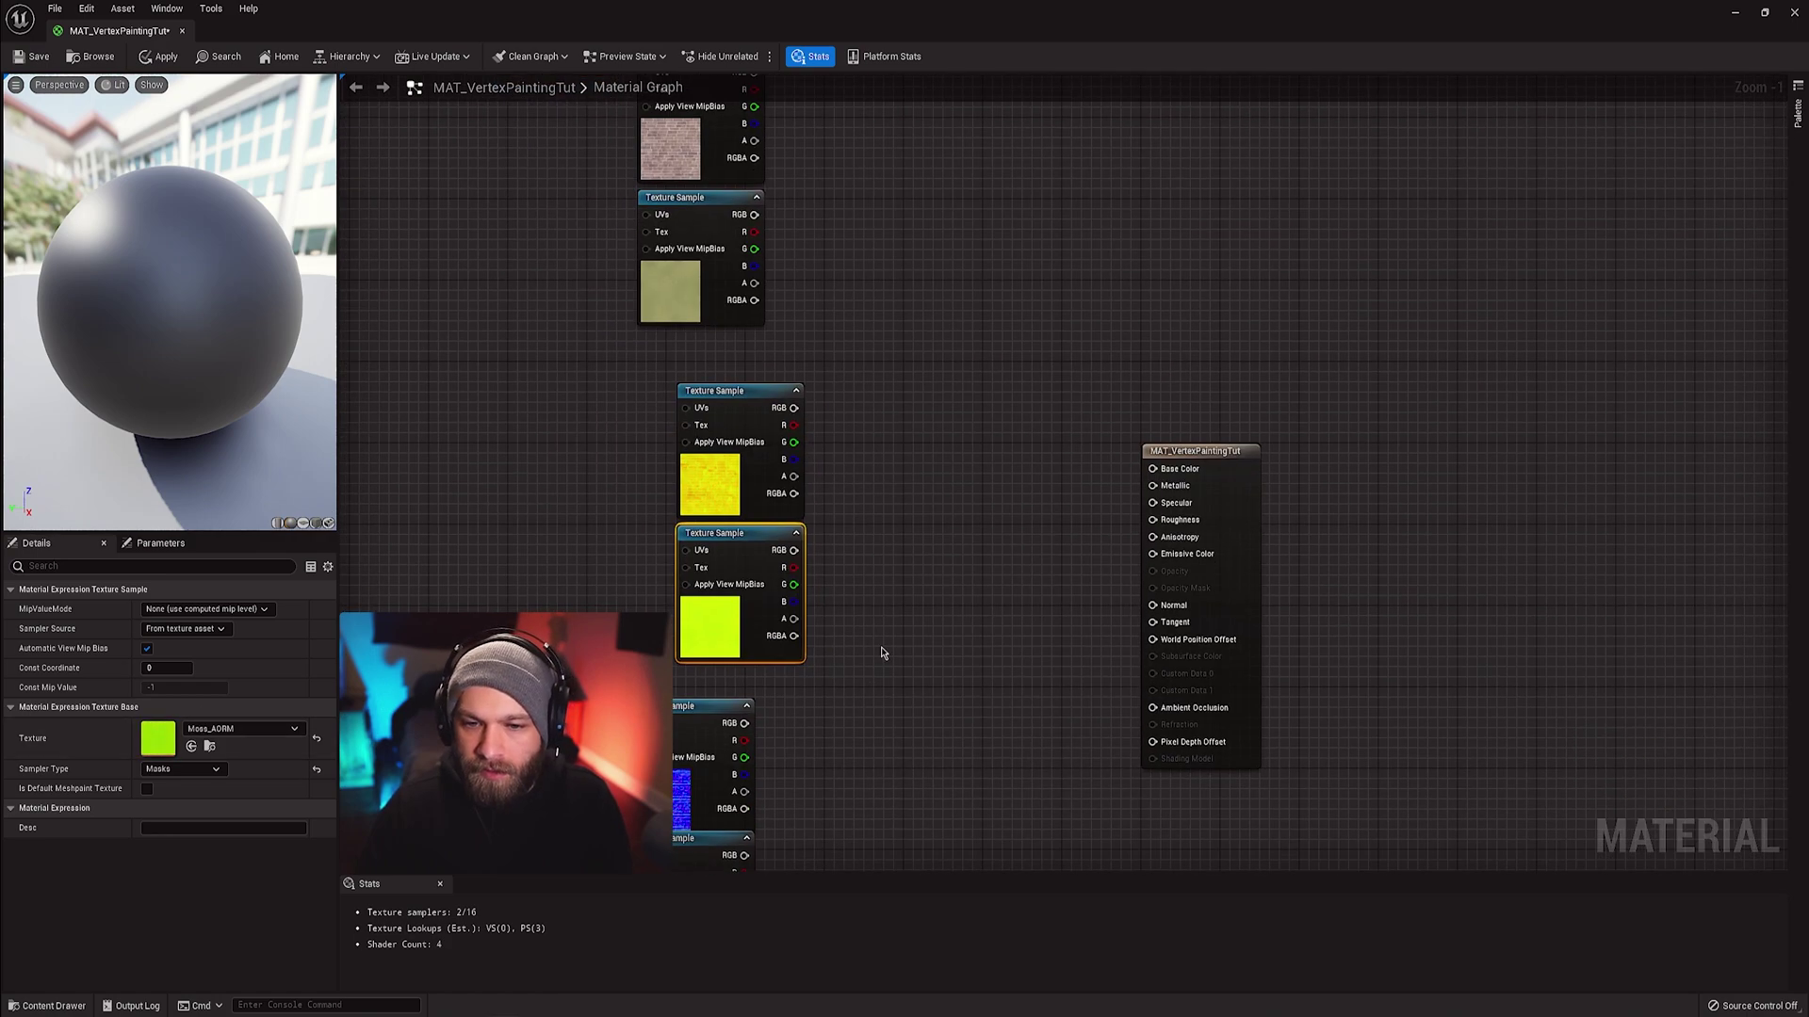
# - Line up the base color, AORM and normal sample pairs in one evenly spaced column
pyautogui.scroll(-2, 883, 650)
pyautogui.moveTo(872, 629); pyautogui.dragTo(746, 507)
pyautogui.moveTo(655, 187); pyautogui.dragTo(751, 335)
pyautogui.moveTo(749, 375); pyautogui.dragTo(747, 368)
pyautogui.moveTo(948, 389); pyautogui.dragTo(1004, 463, button='right')
pyautogui.scroll(-2, 863, 373)
pyautogui.click(933, 403)
# - Add a TextureCoordinate node in the empty area to the left of the texture samples
pyautogui.scroll(2, 933, 442)
pyautogui.moveTo(584, 431); pyautogui.dragTo(639, 391, button='right')
pyautogui.rightClick(462, 390)
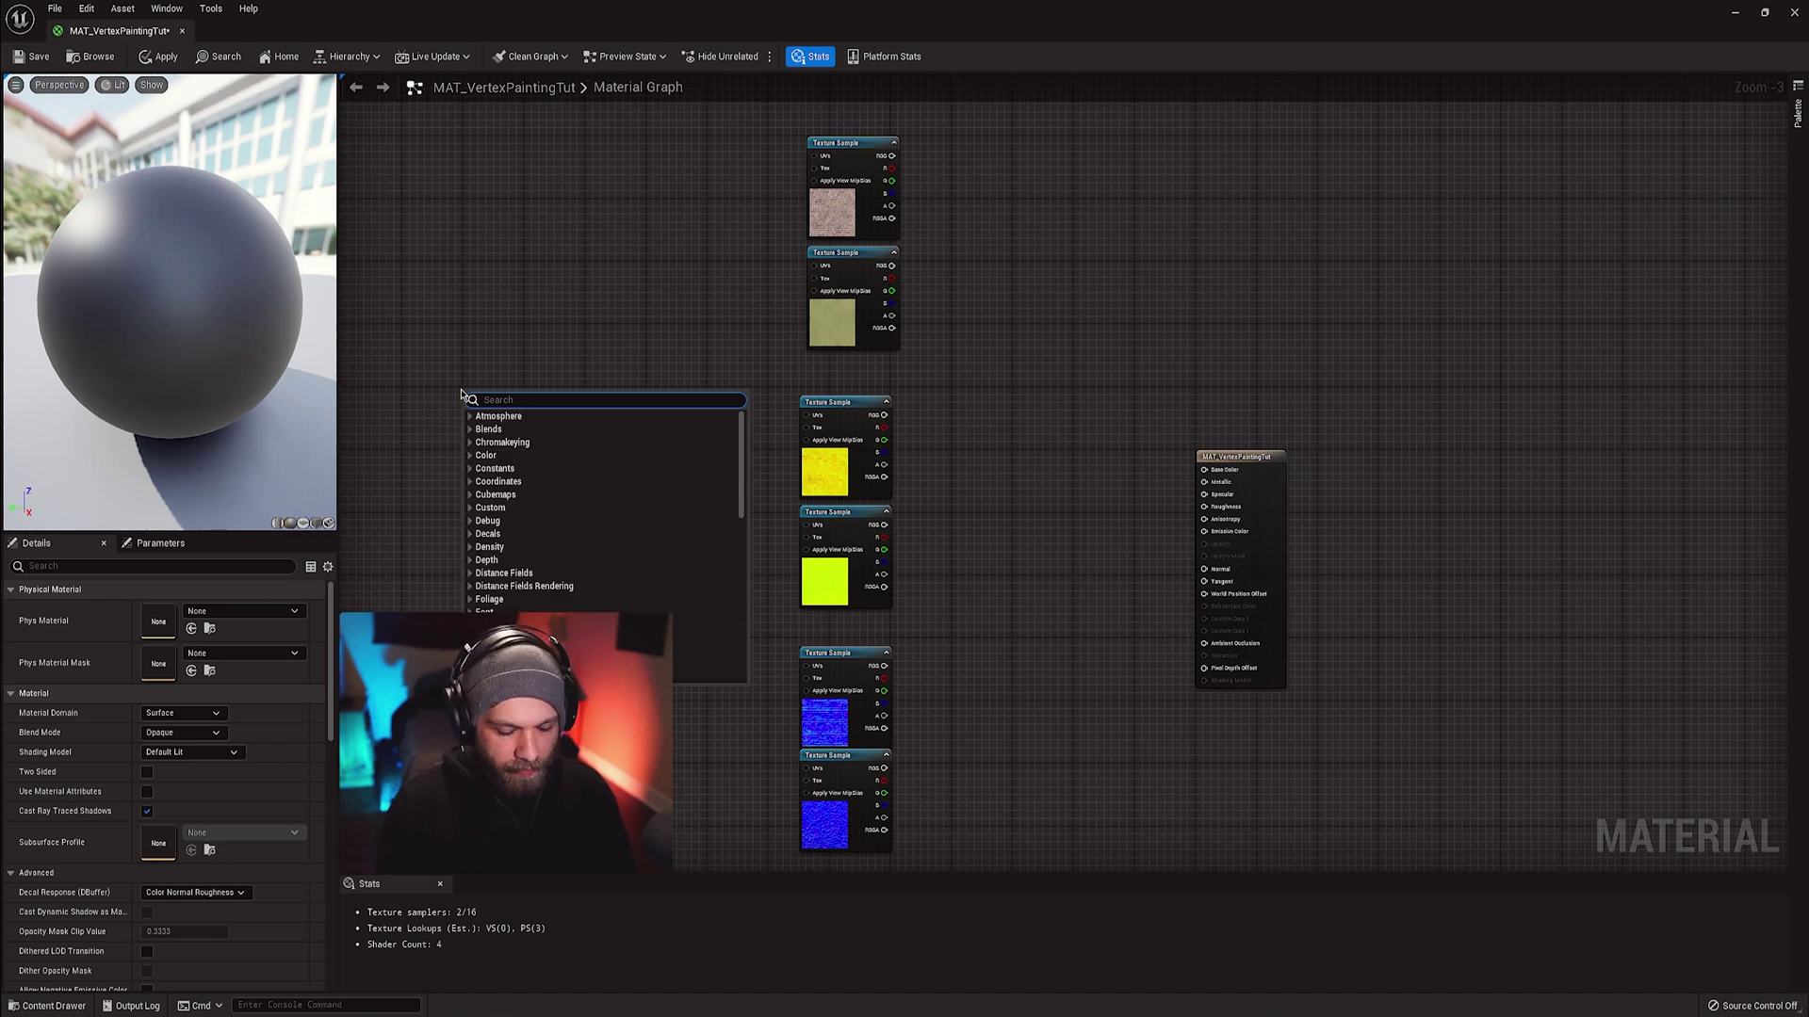
pyautogui.write('texco')
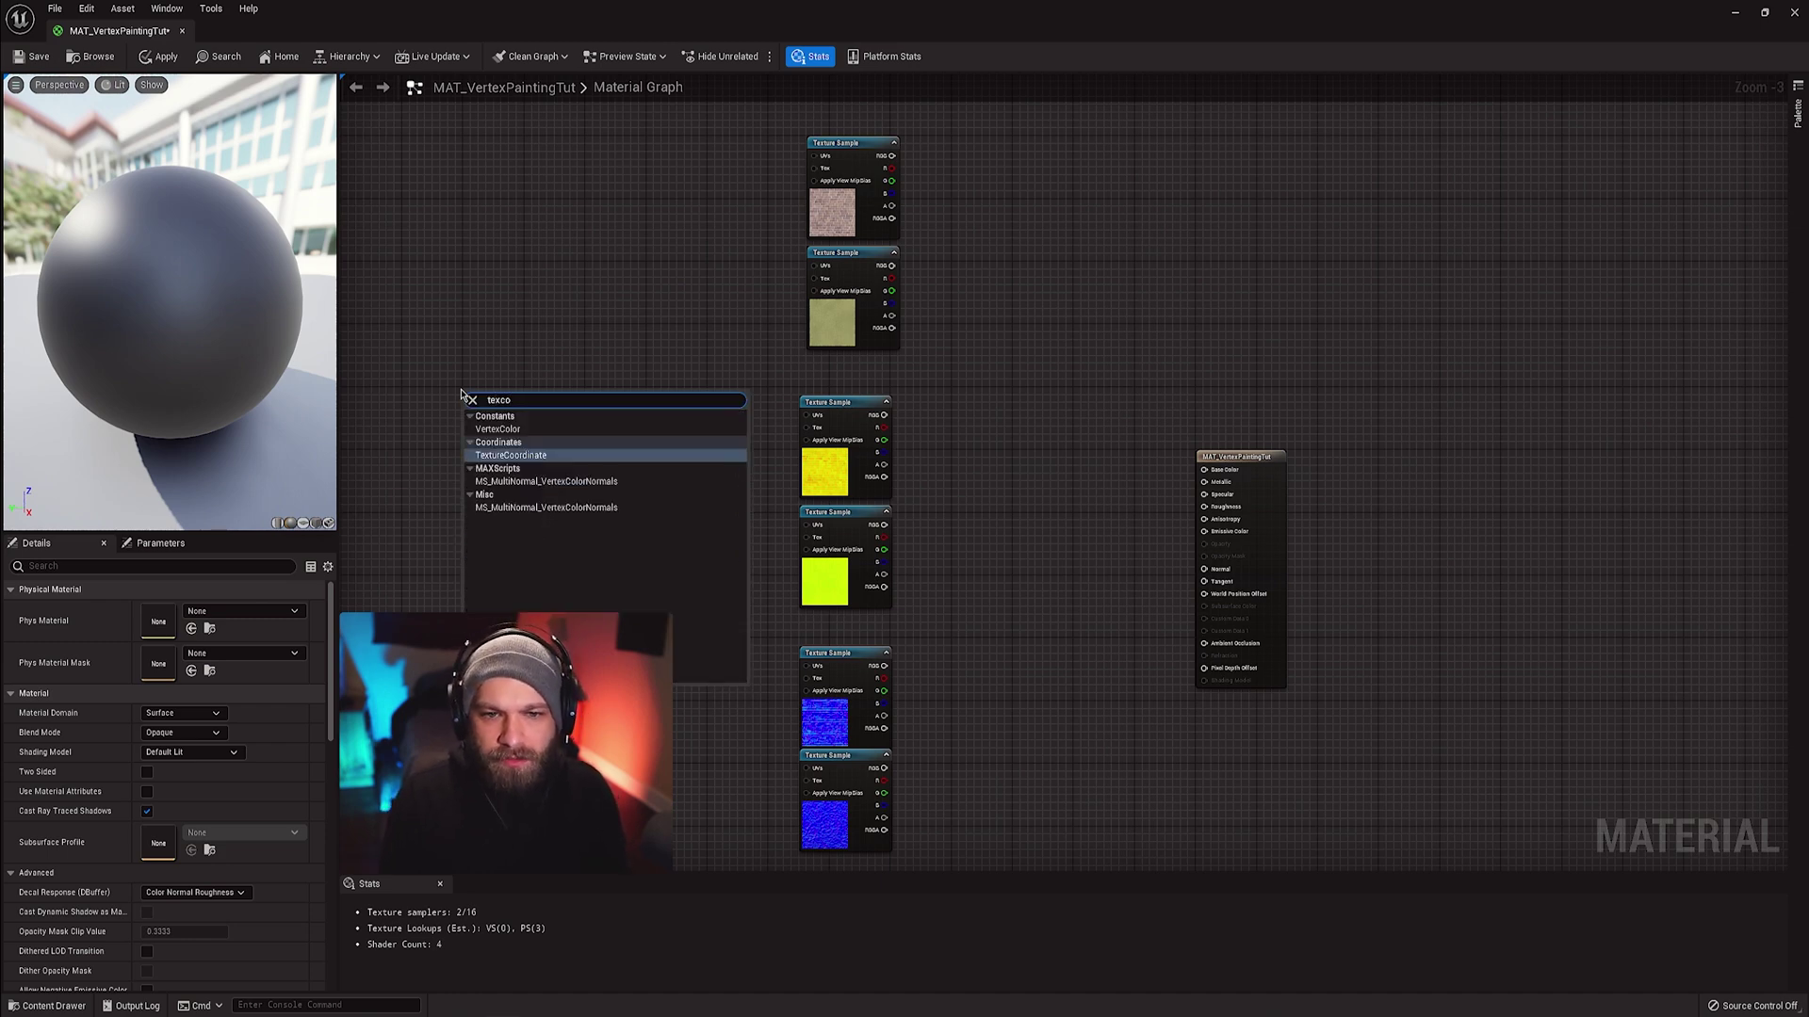
pyautogui.press('Return')
pyautogui.rightClick(605, 428)
pyautogui.click(579, 381)
pyautogui.scroll(1, 557, 370)
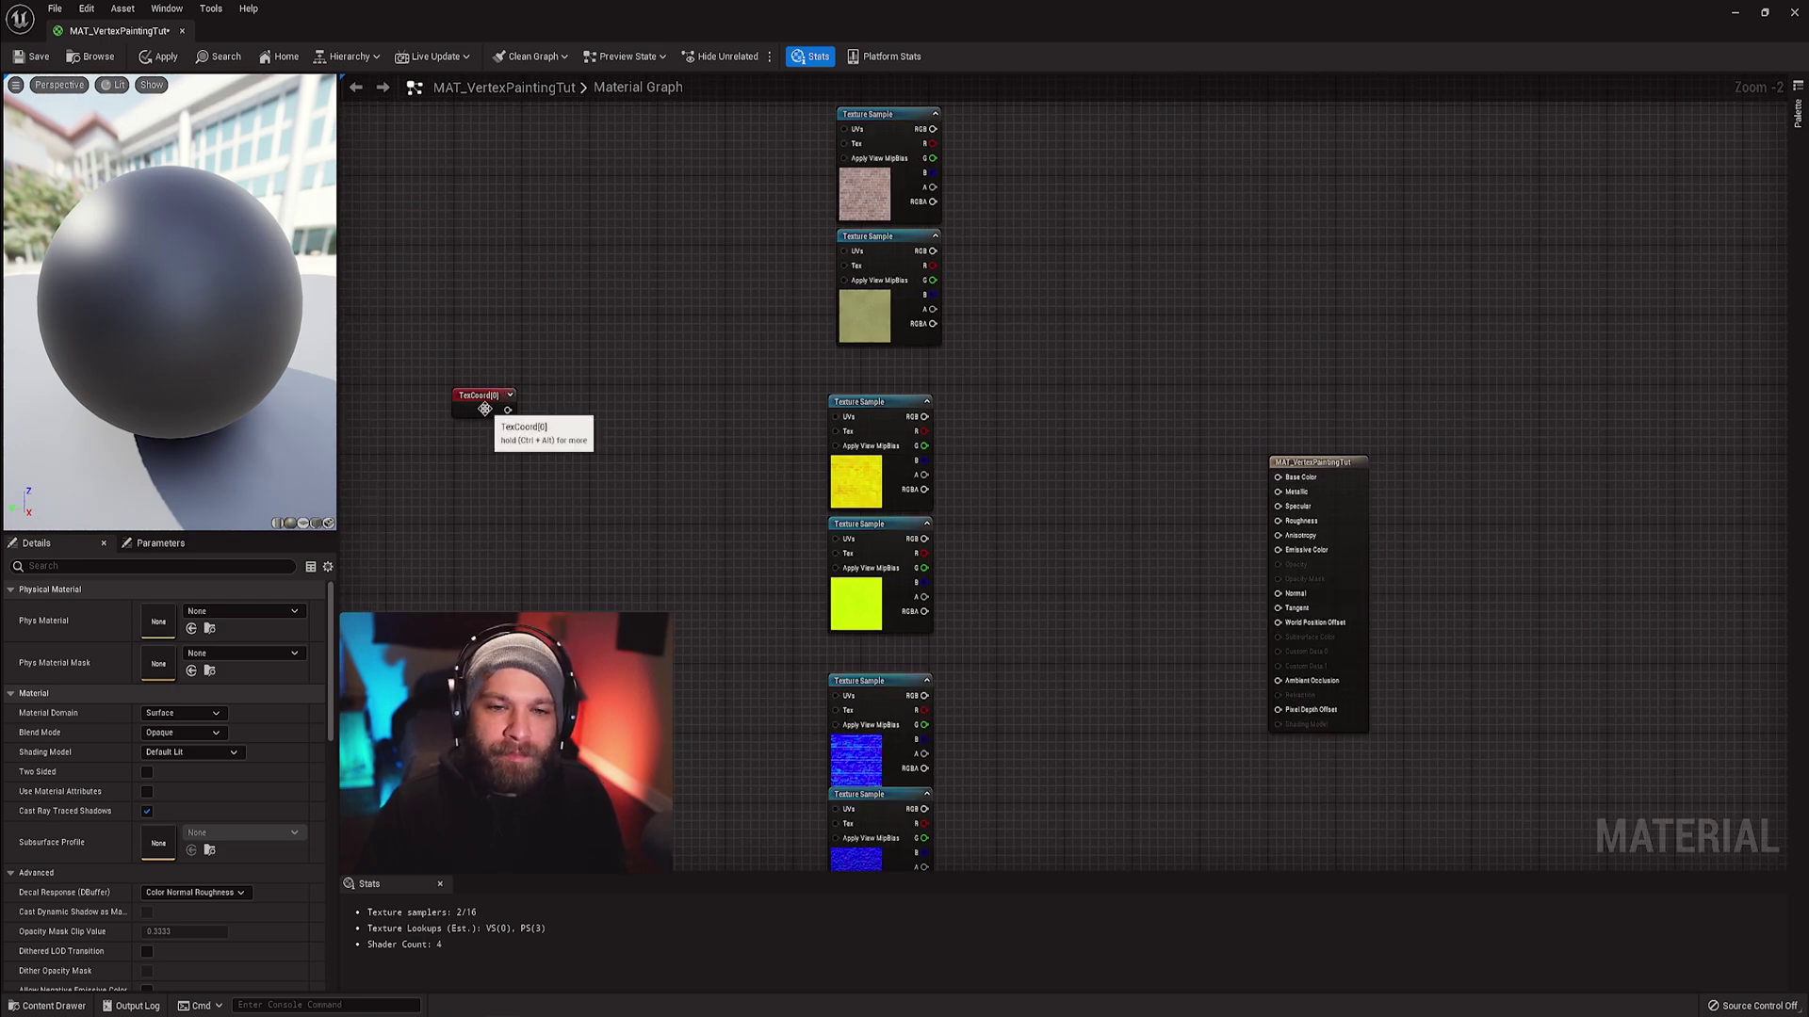
# - Add a Multiply node and connect the TexCoord output to its A input
pyautogui.moveTo(593, 415); pyautogui.dragTo(760, 425, button='right')
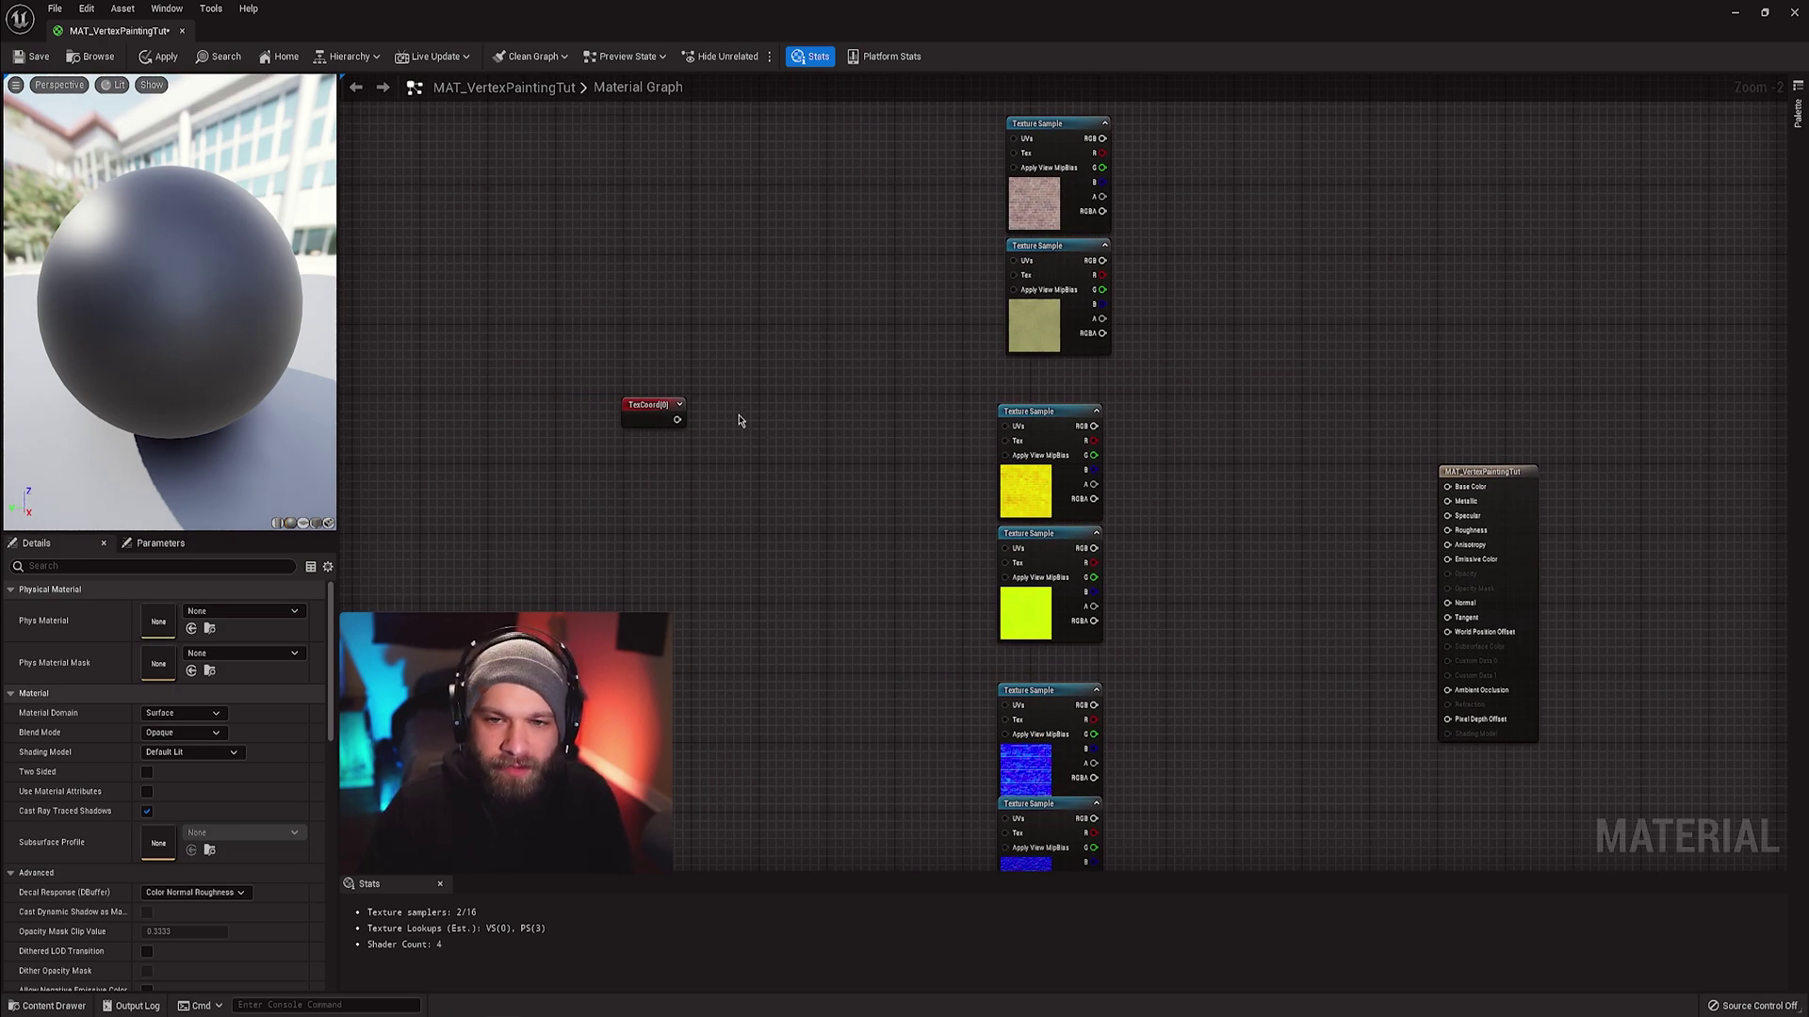
pyautogui.click(740, 420)
pyautogui.moveTo(749, 422); pyautogui.dragTo(752, 470)
pyautogui.moveTo(681, 523); pyautogui.dragTo(650, 529, button='right')
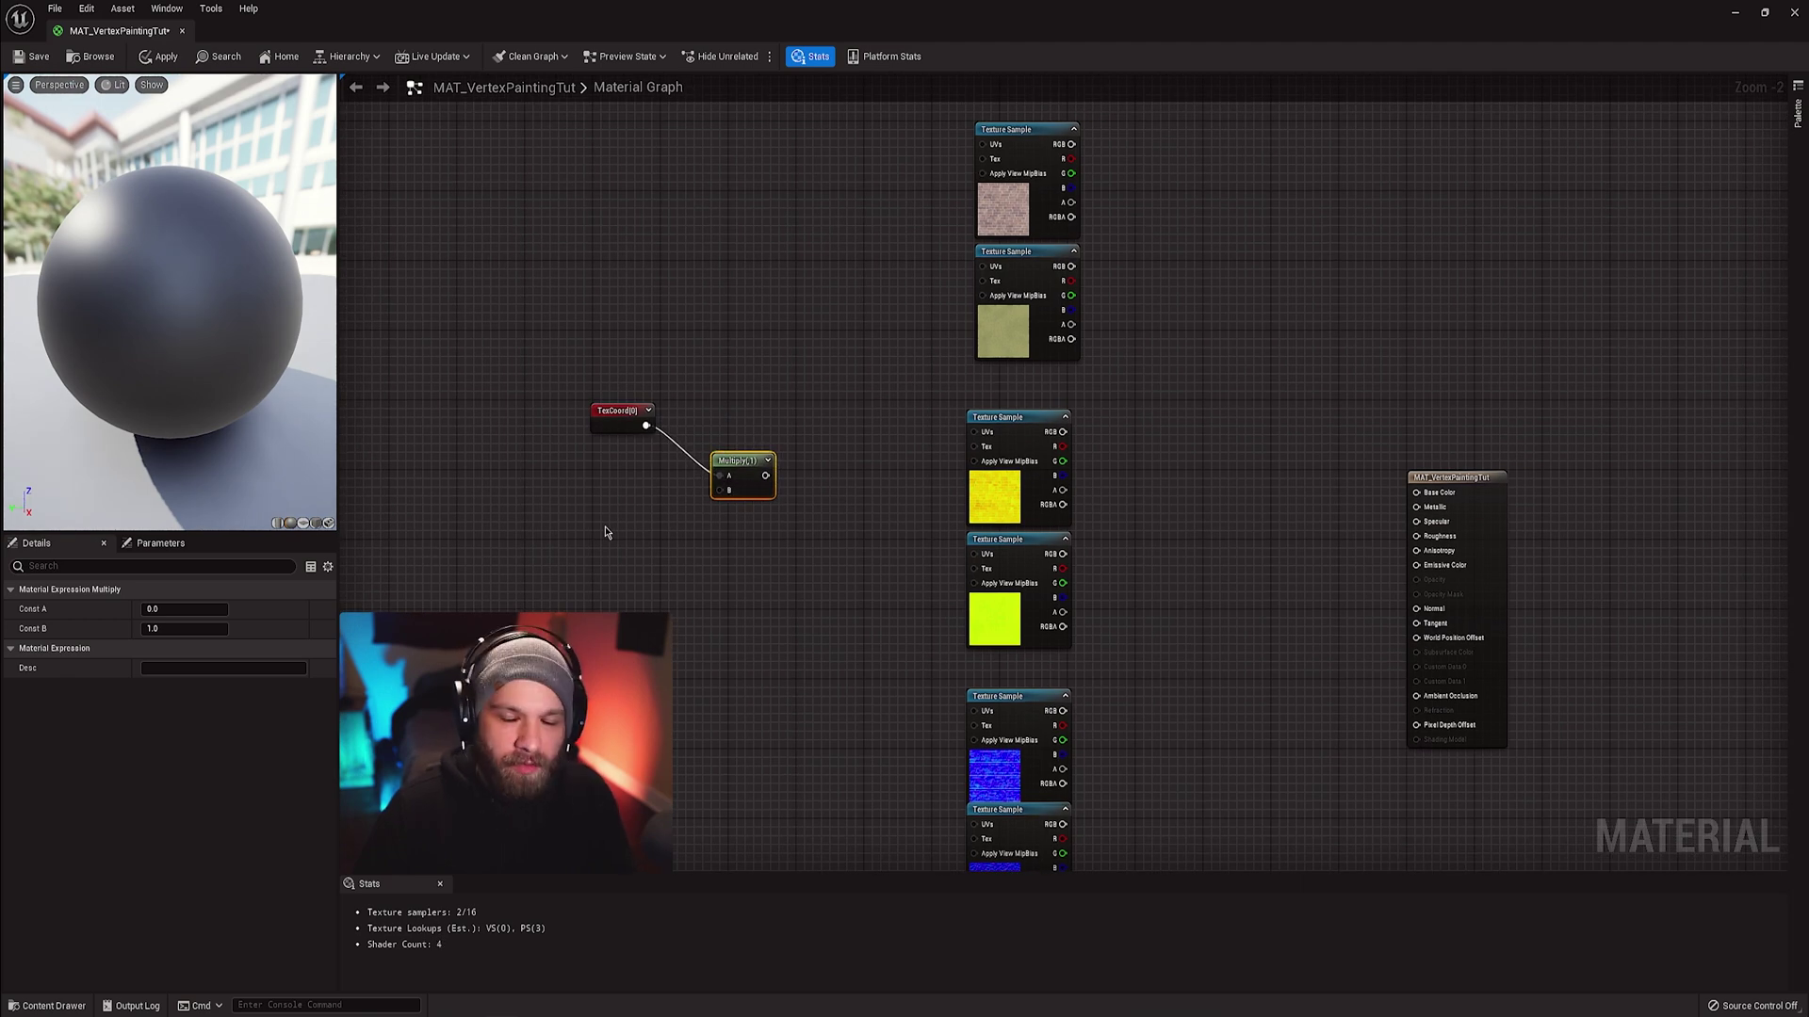
# - Add two scalar parameters below the TexCoord node, named UV Tile A and UV Tile B
pyautogui.click(605, 532)
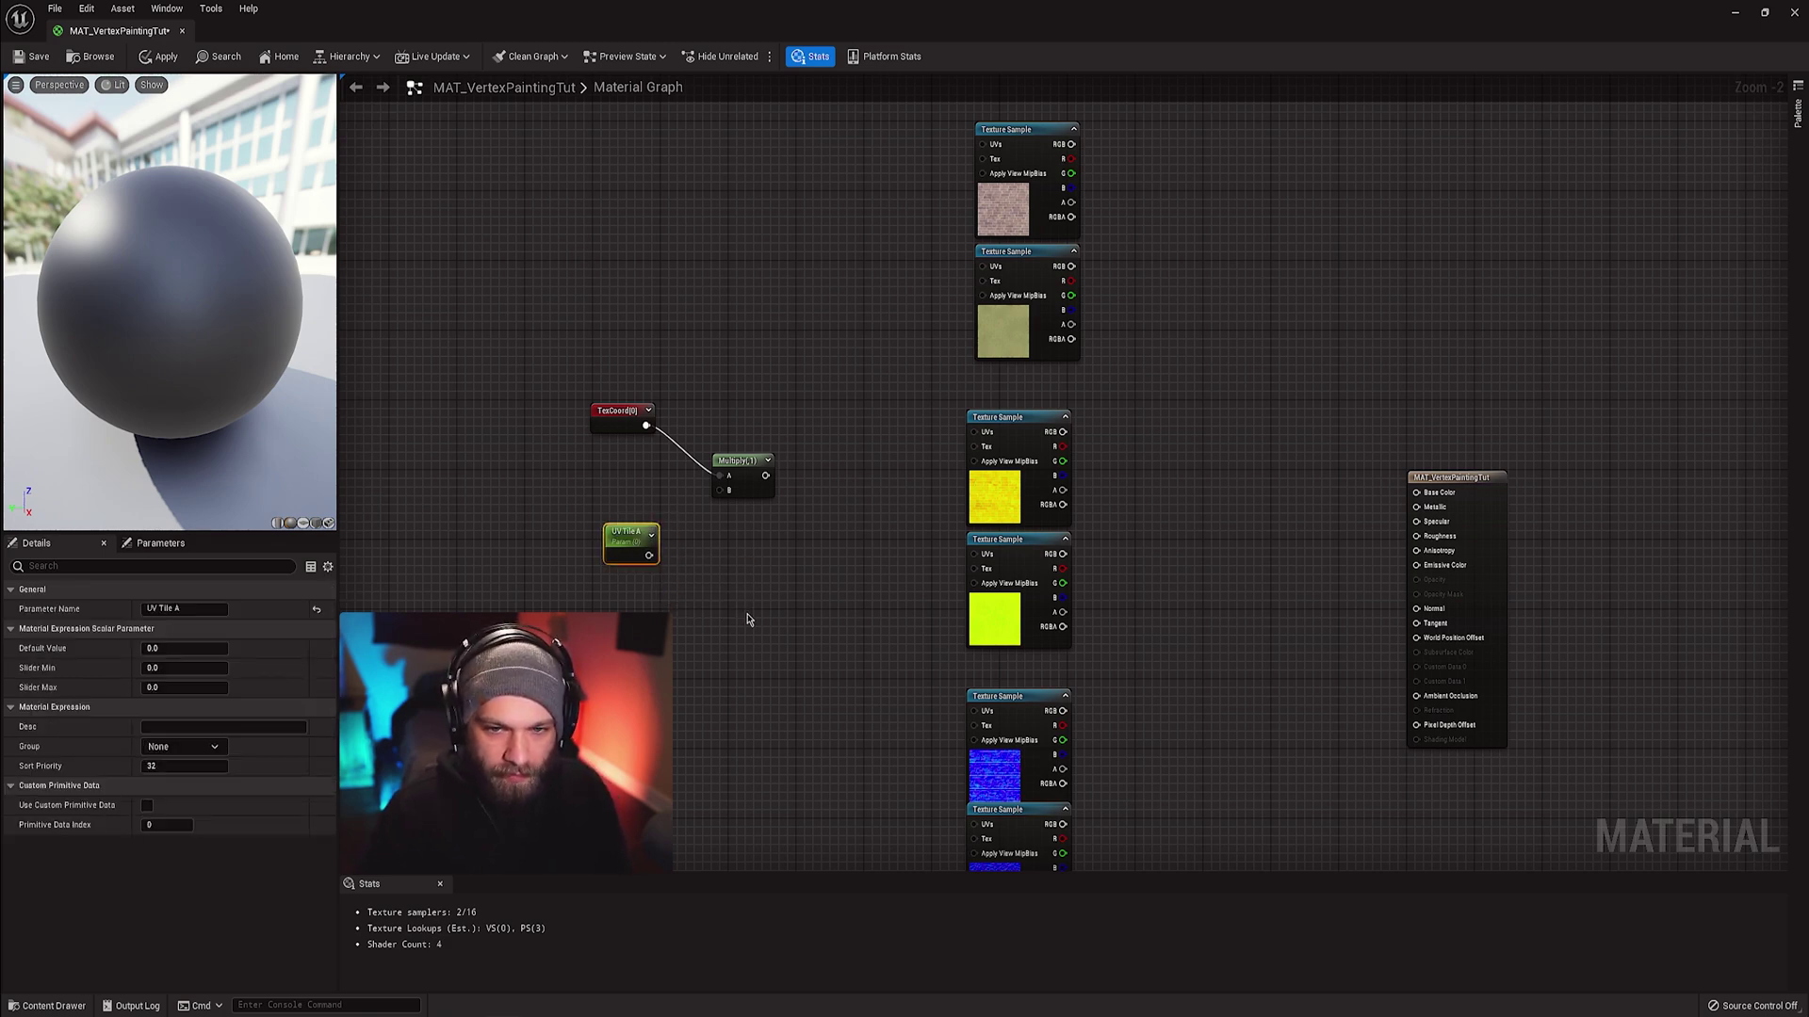
pyautogui.hotkey('ctrl', 'v')
pyautogui.moveTo(765, 620); pyautogui.dragTo(621, 593)
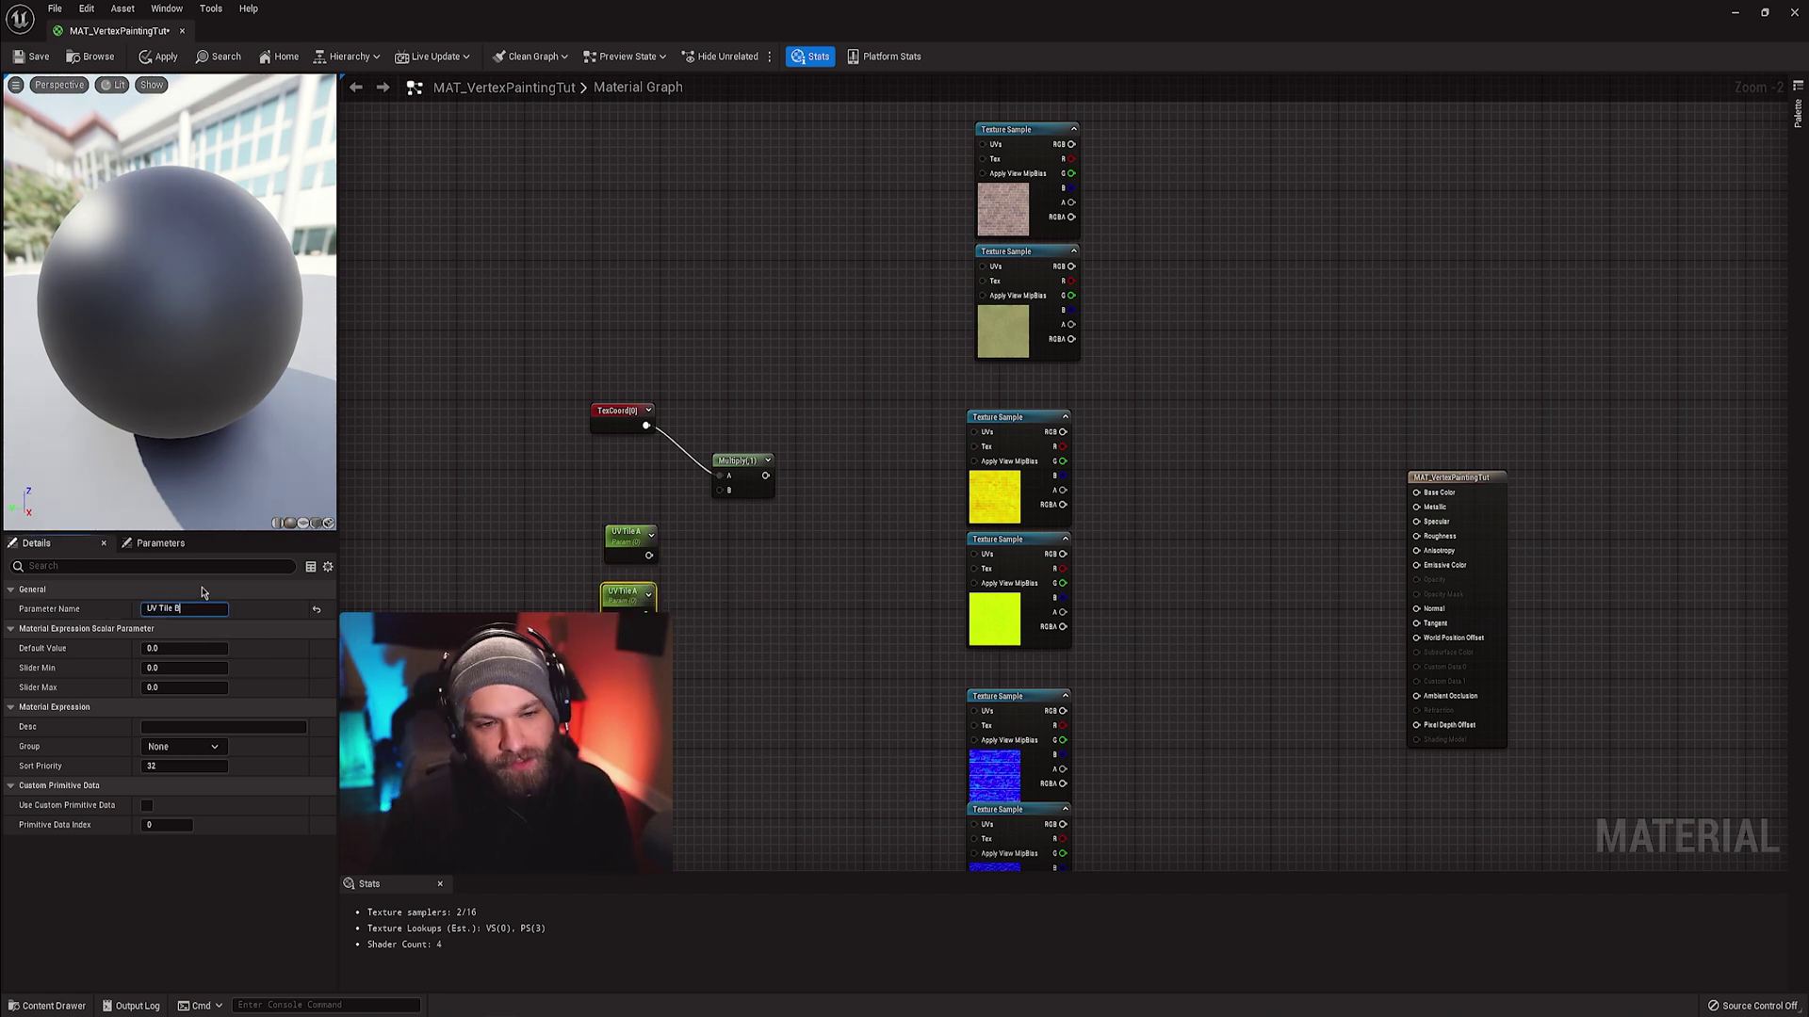
# - Shift the Multiply node away from TexCoord and place a single unconnected copy of it directly below
pyautogui.moveTo(735, 460); pyautogui.dragTo(770, 443)
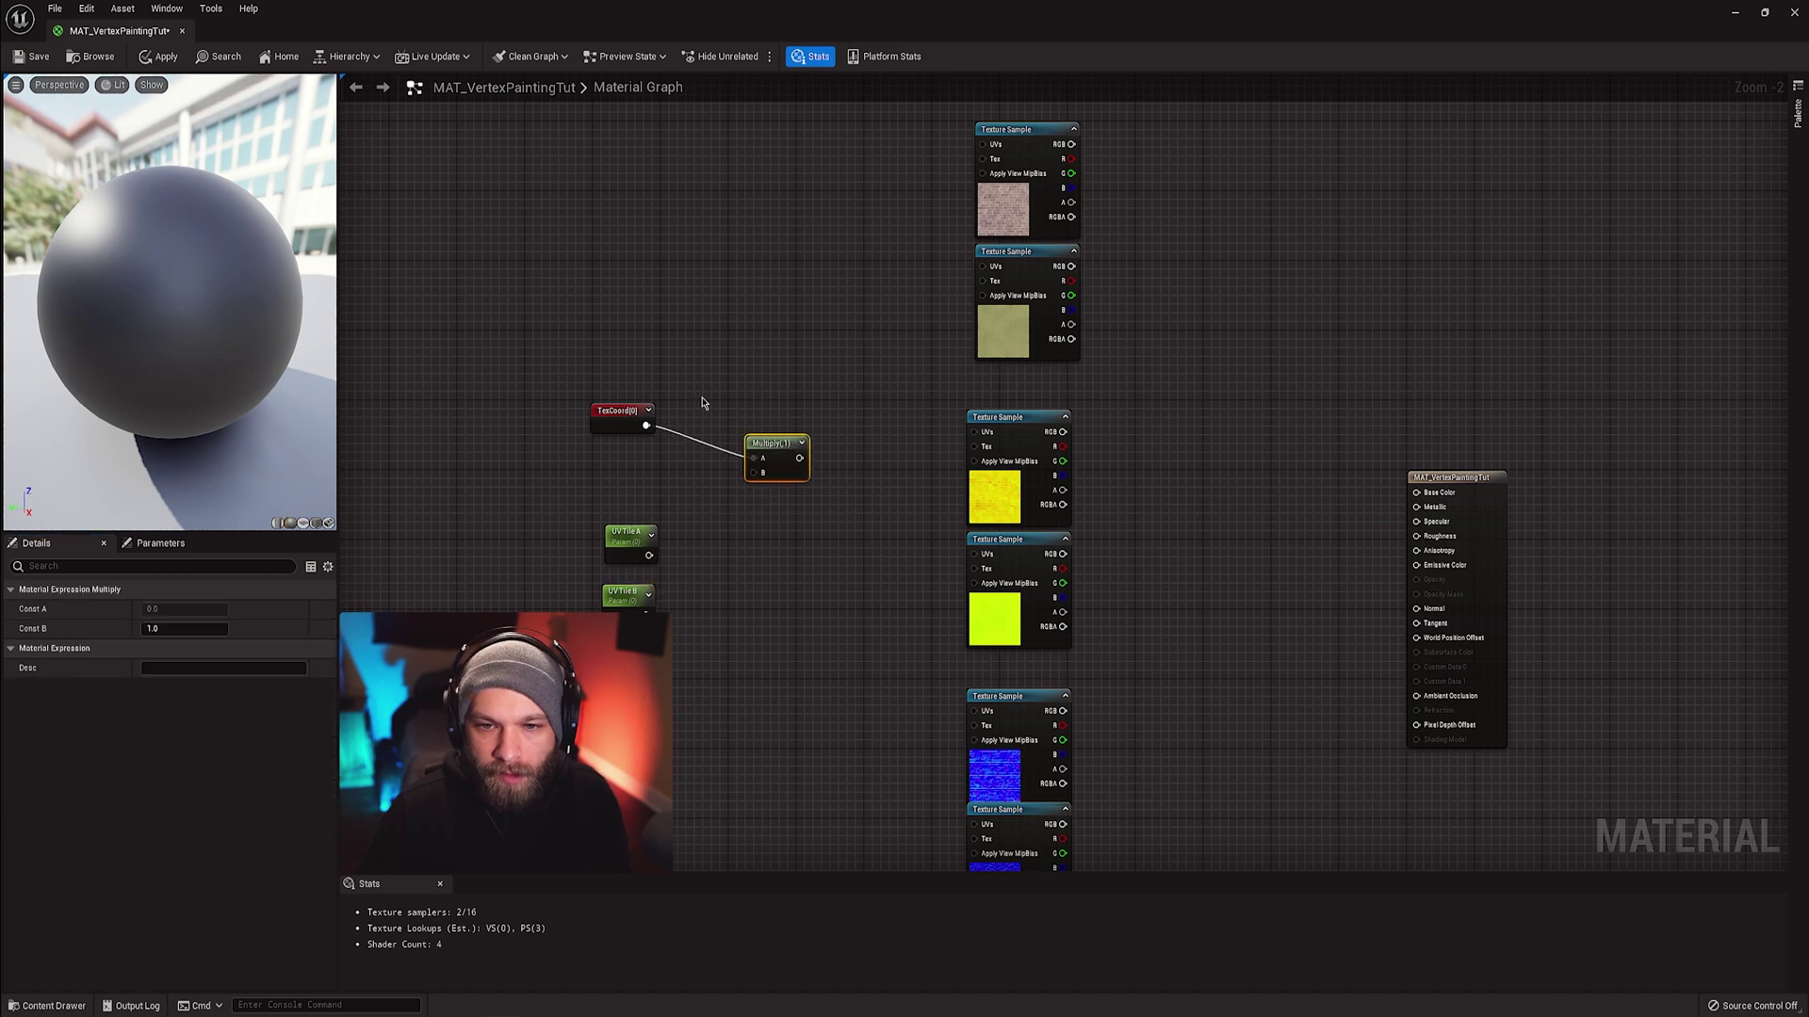
pyautogui.moveTo(544, 336); pyautogui.dragTo(743, 539)
pyautogui.hotkey('ctrl', 'c')
pyautogui.hotkey('ctrl', 'v')
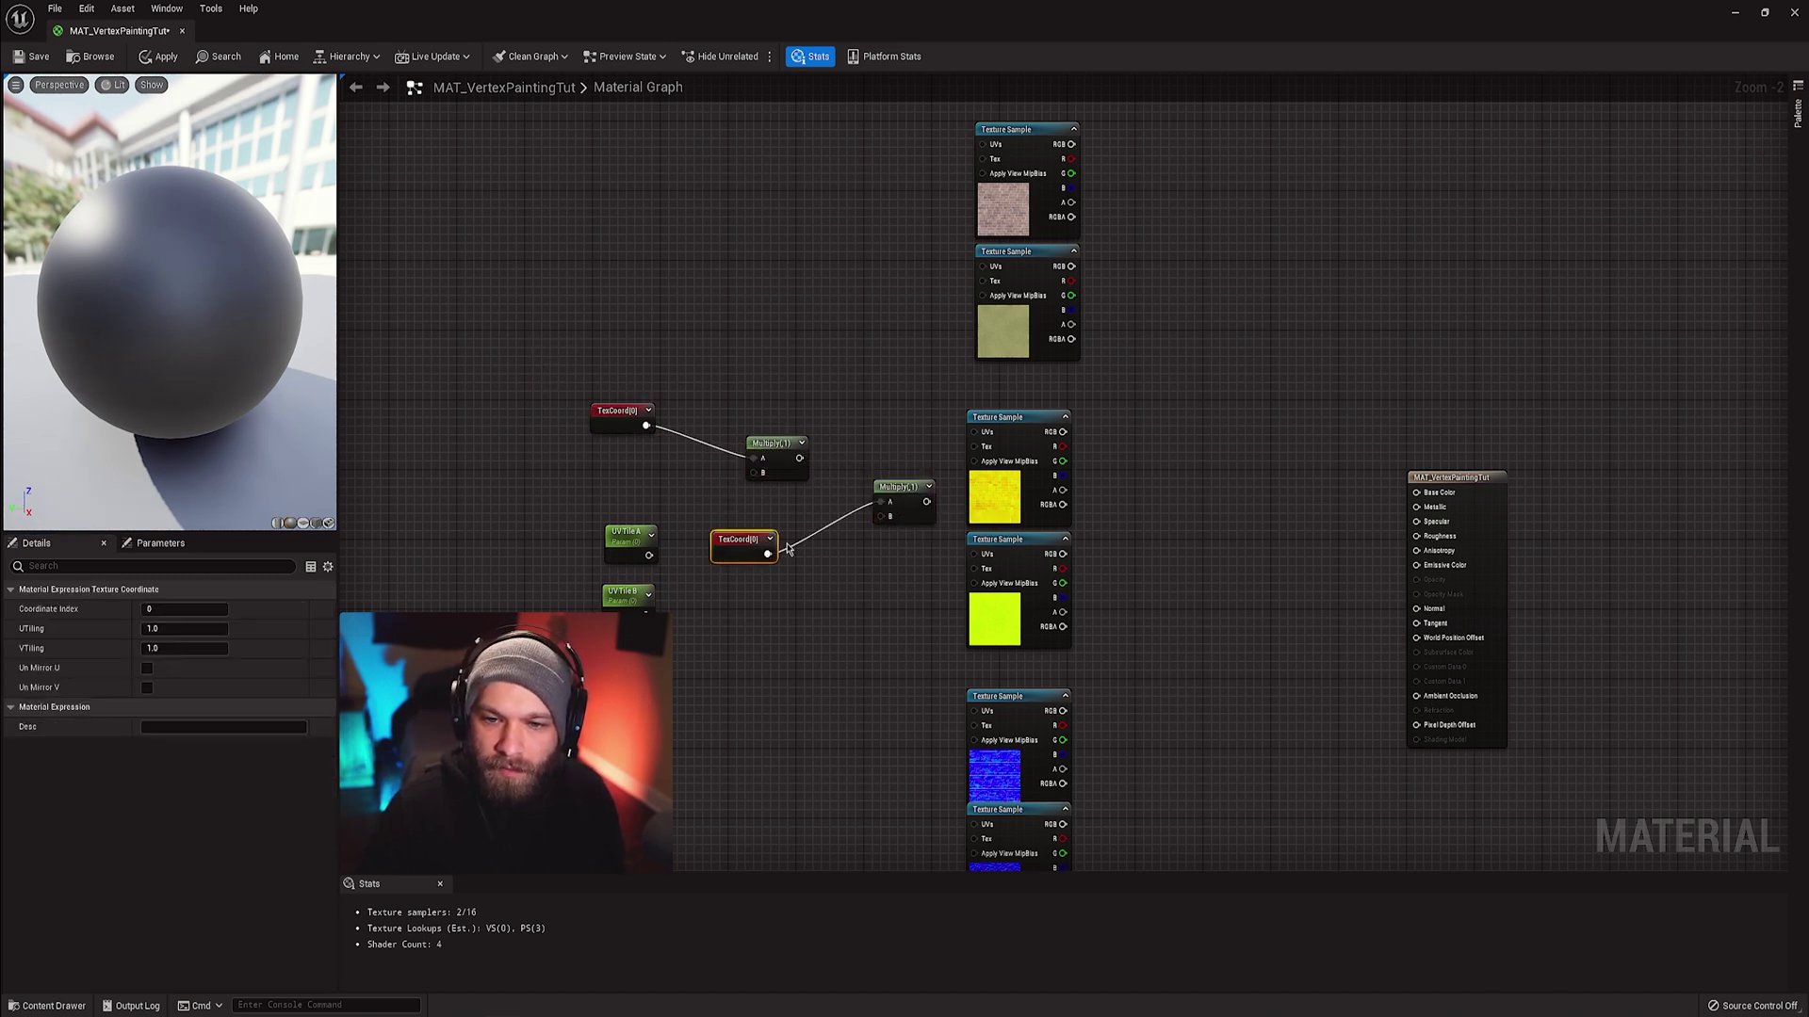
pyautogui.press('Delete')
pyautogui.moveTo(910, 499); pyautogui.dragTo(778, 552)
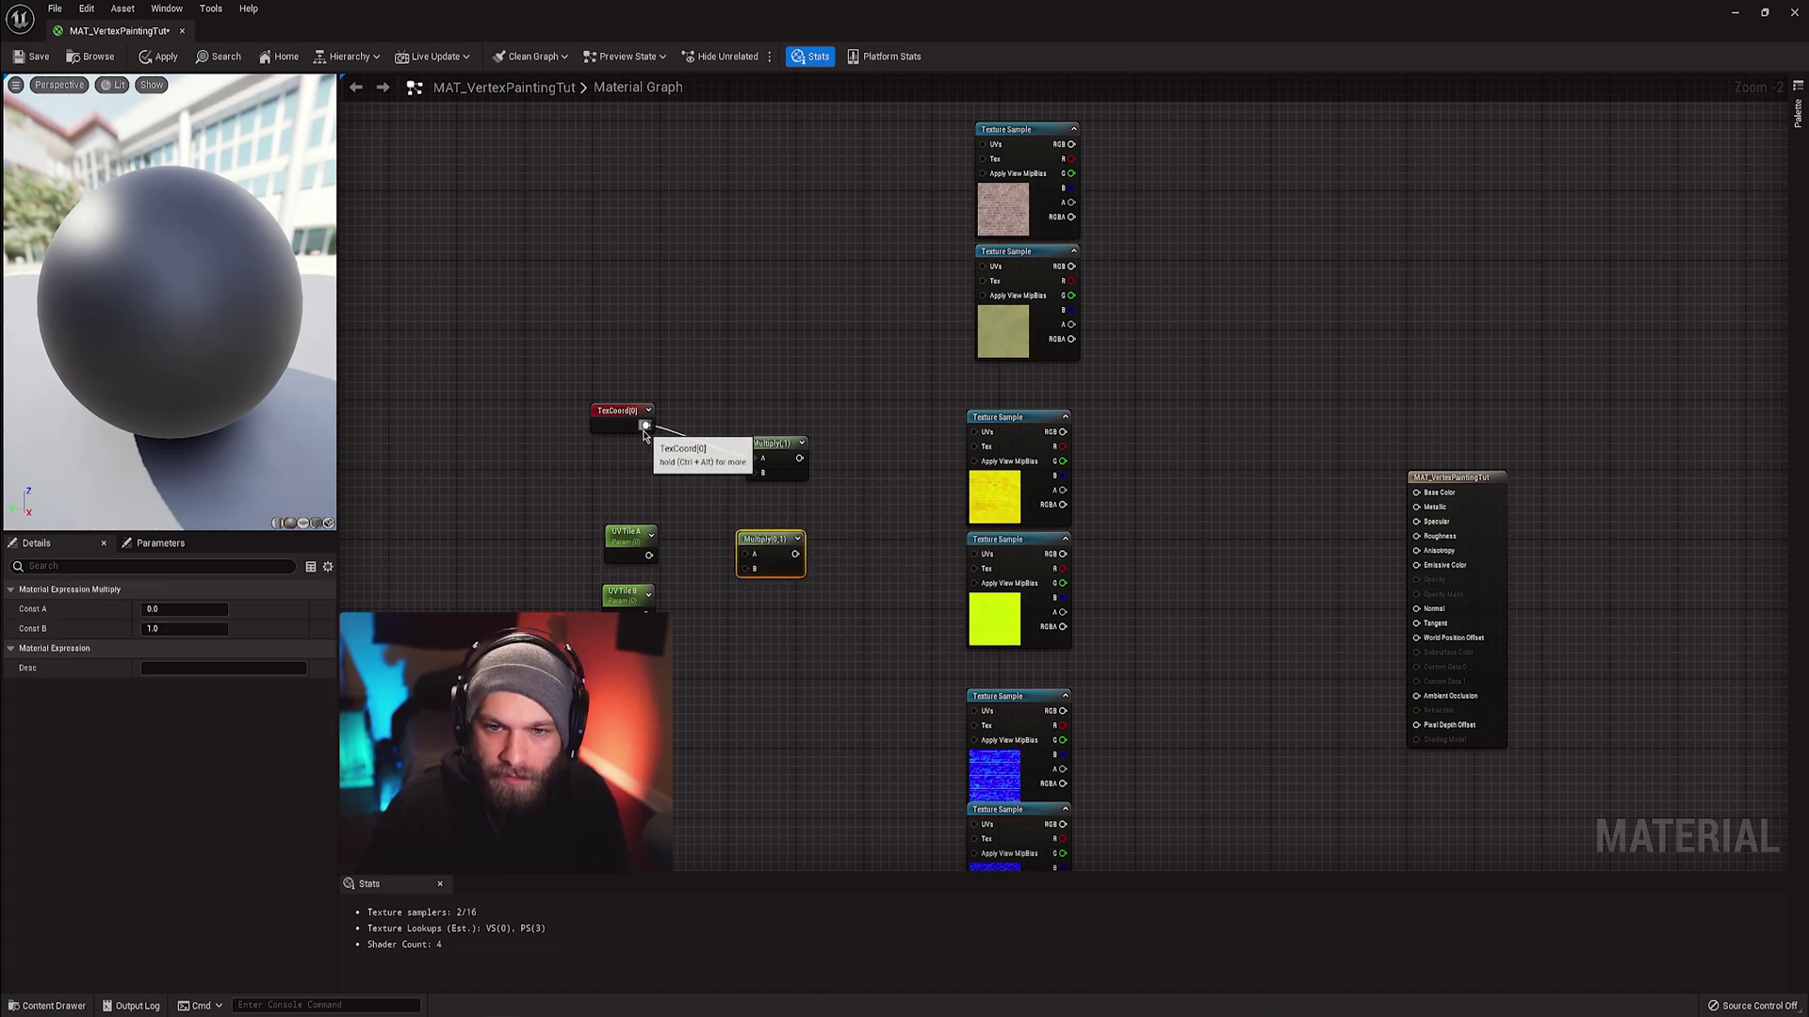
# - Connect TexCoord to the second Multiply's A input, and UV Tile A and UV Tile B to the first and second Multiply's B inputs
pyautogui.moveTo(646, 426); pyautogui.dragTo(753, 472)
pyautogui.moveTo(648, 612); pyautogui.dragTo(745, 569)
pyautogui.moveTo(880, 509); pyautogui.dragTo(828, 553, button='right')
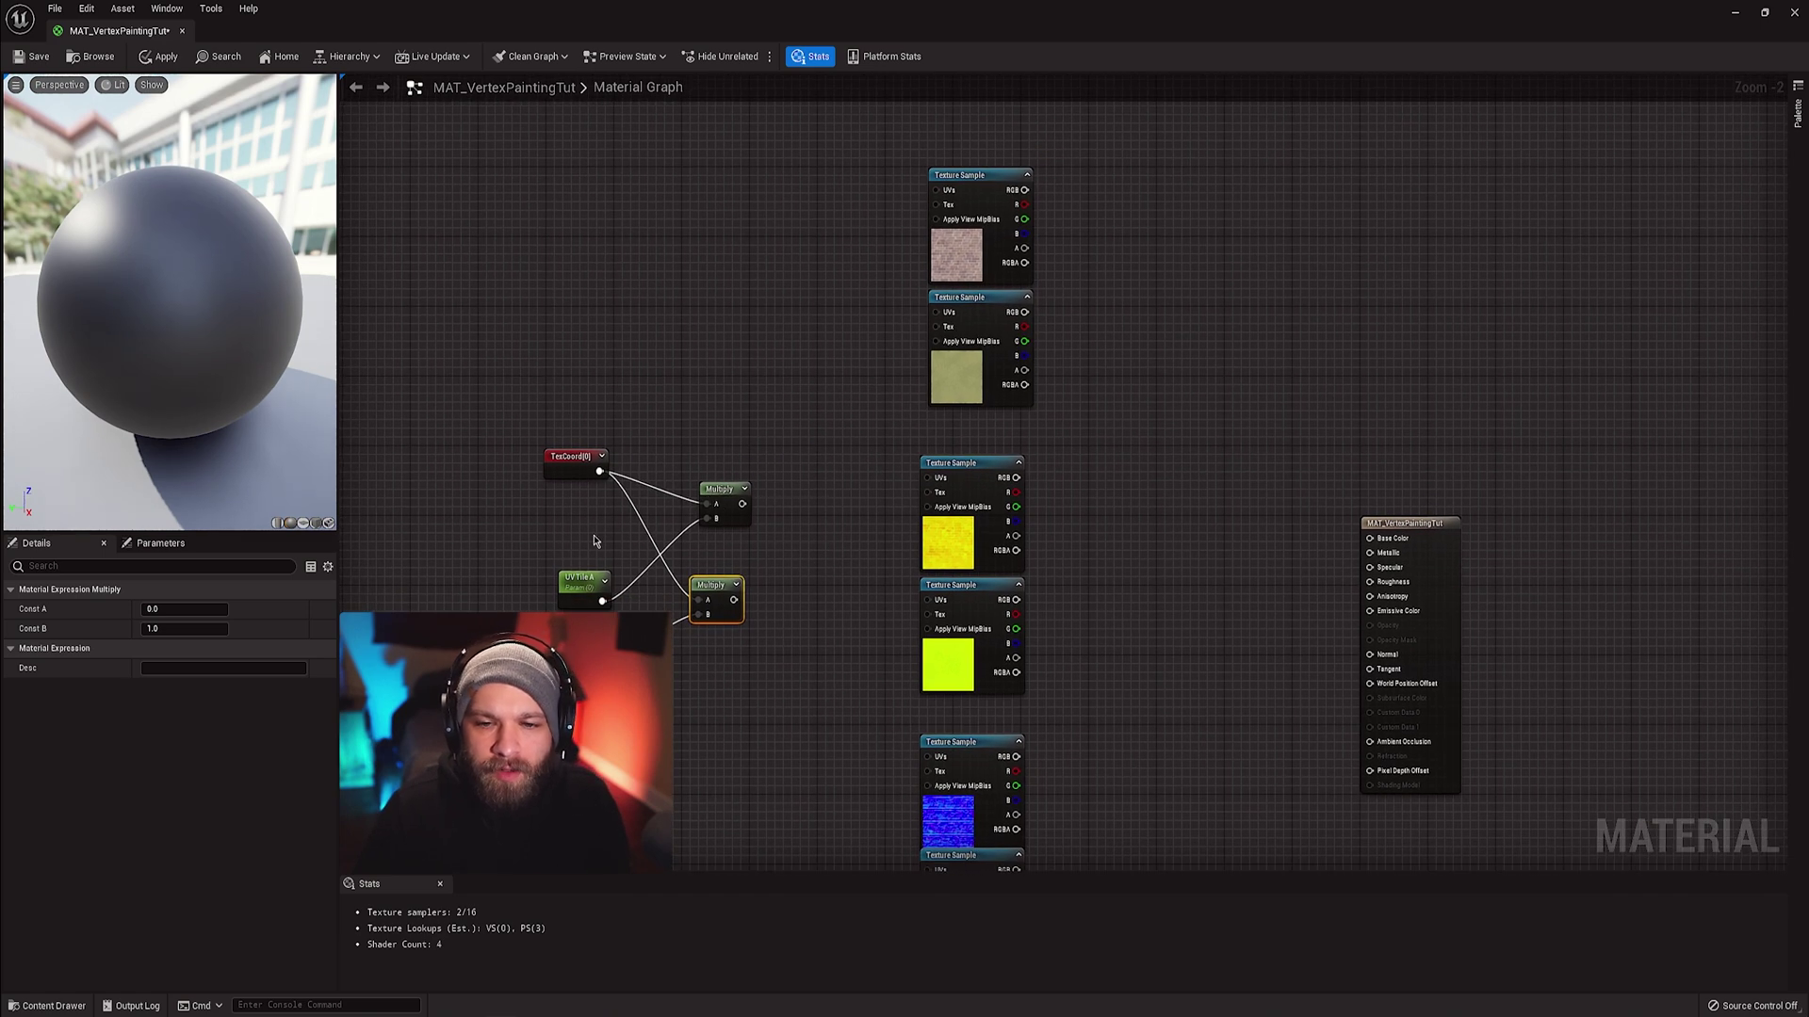
pyautogui.moveTo(578, 579); pyautogui.dragTo(565, 506)
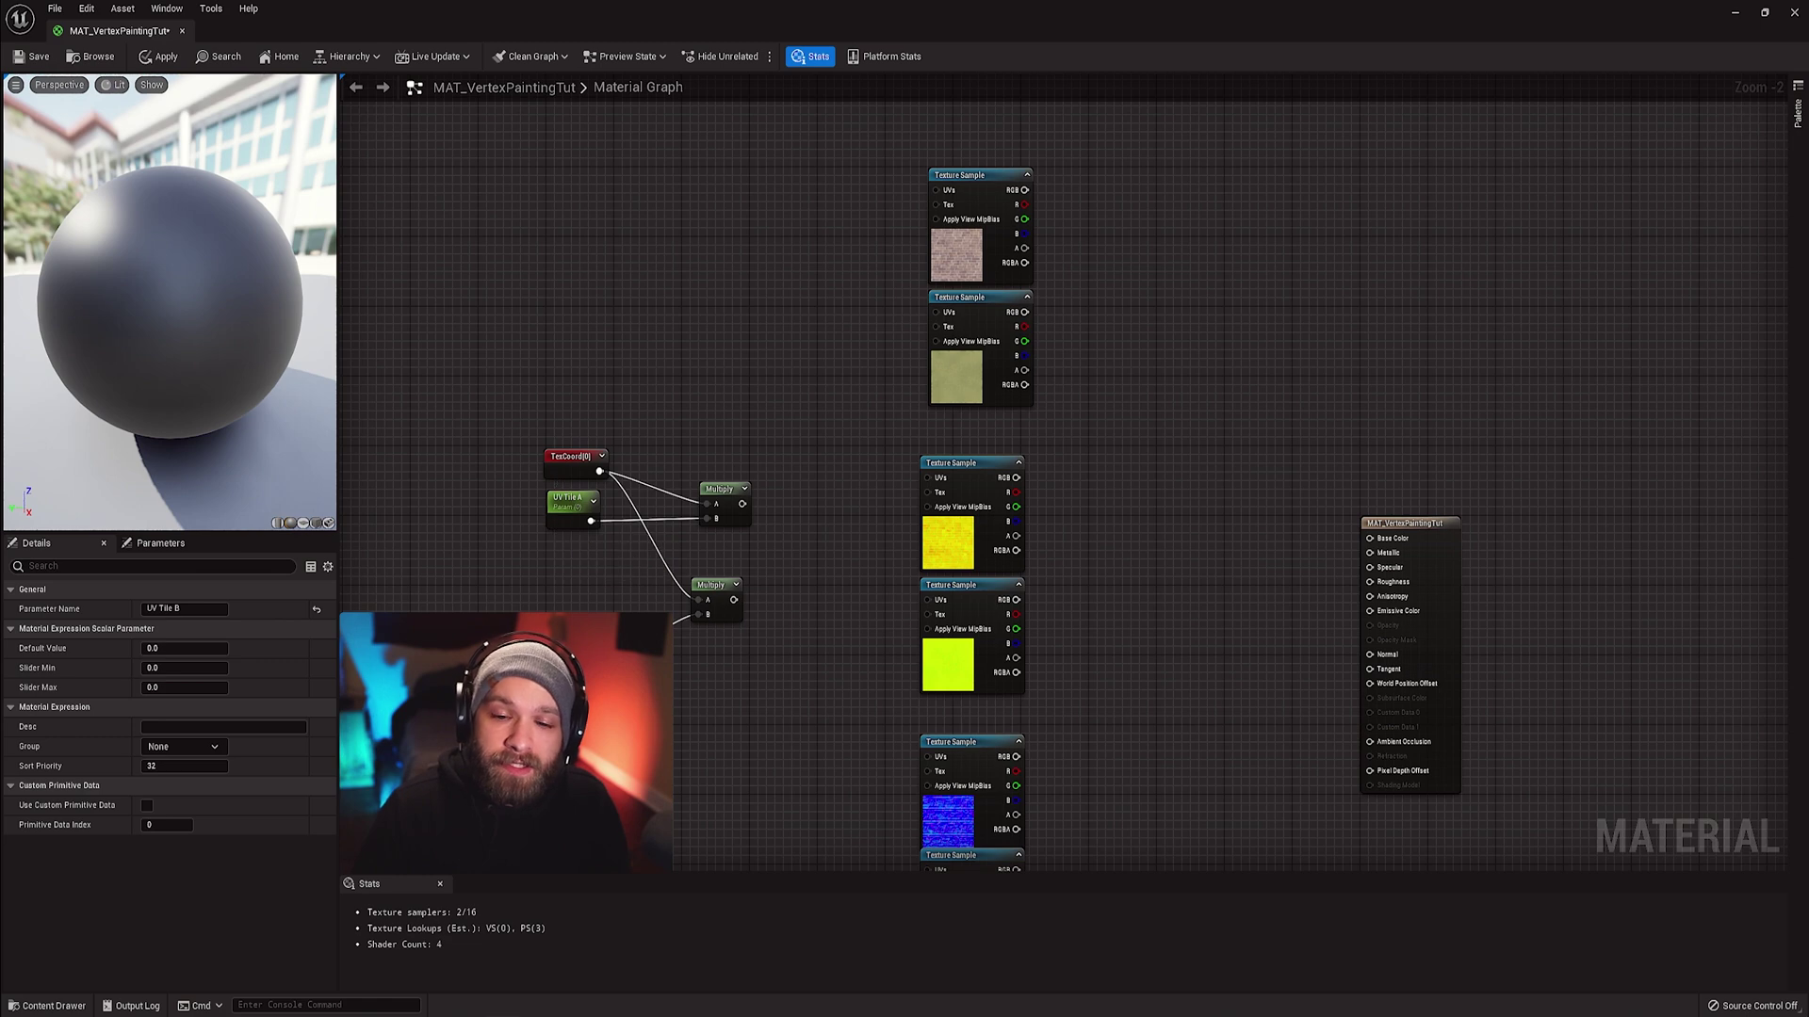
pyautogui.click(703, 588)
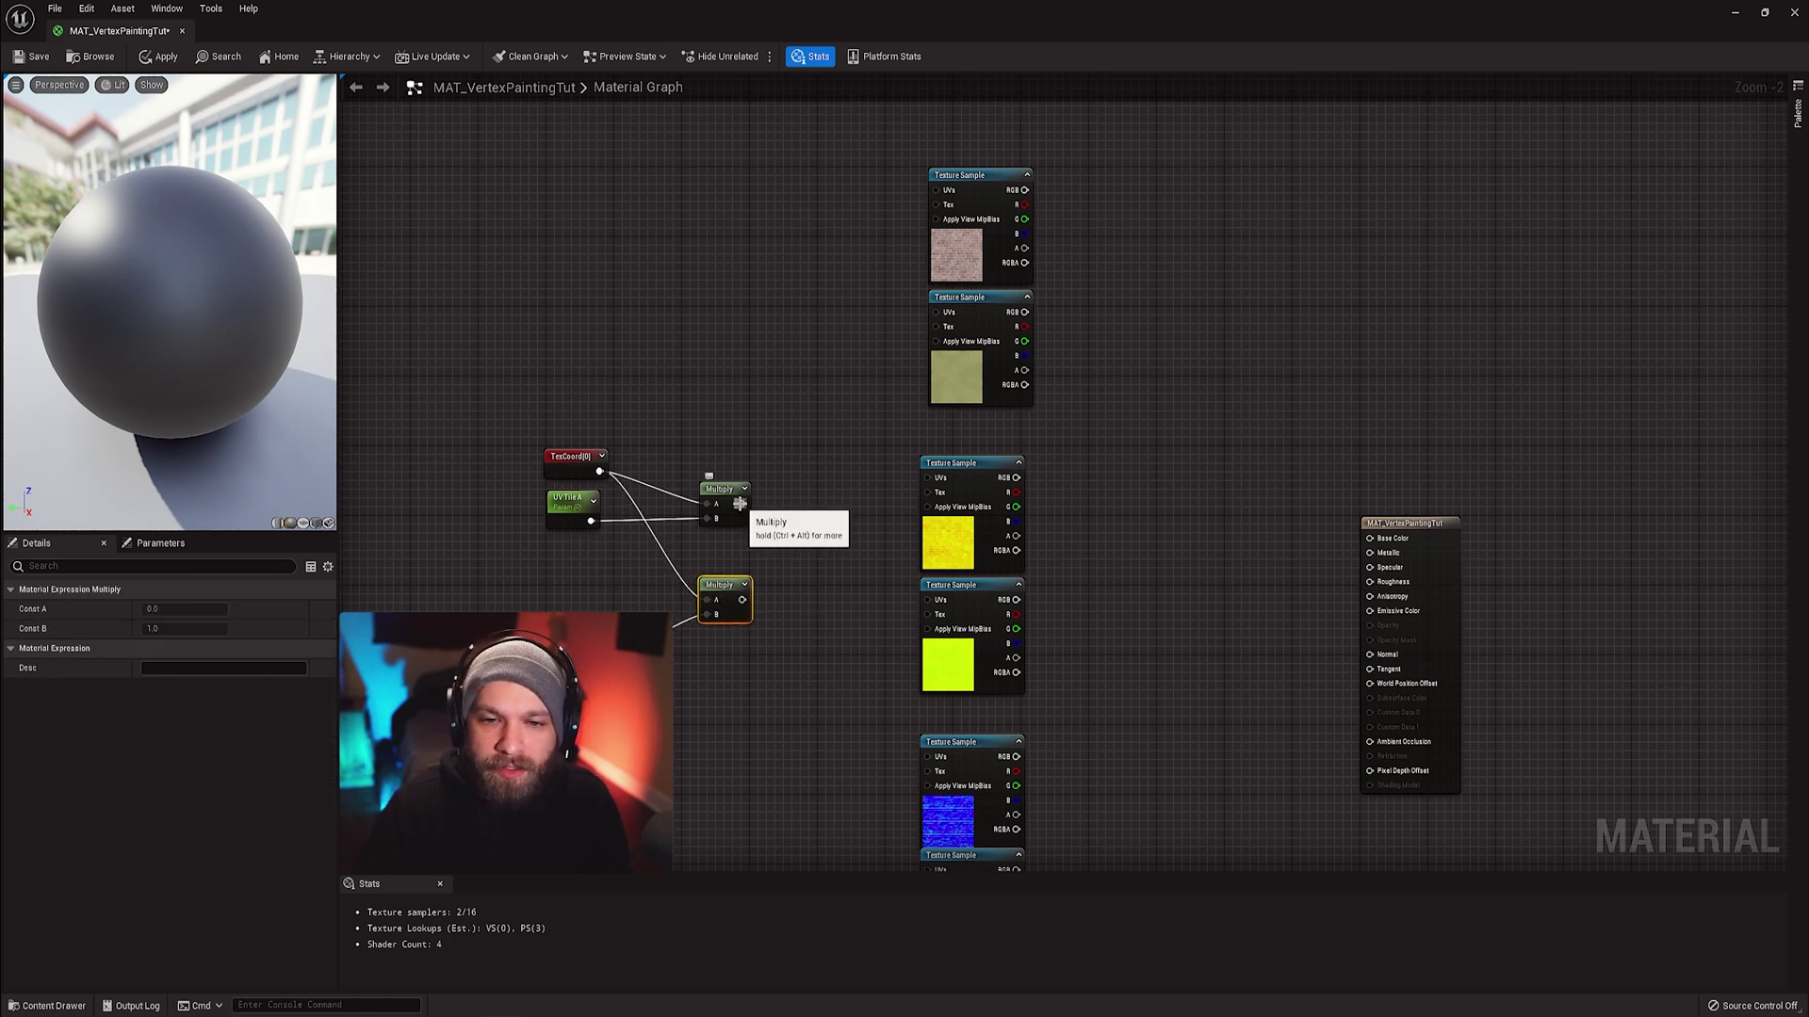
# - Connect the UV Tile A Multiply output to the UVs of the brick base color, AORM and normal samples
pyautogui.moveTo(743, 504); pyautogui.dragTo(940, 198)
pyautogui.moveTo(743, 503); pyautogui.dragTo(927, 483)
pyautogui.moveTo(927, 483); pyautogui.dragTo(868, 351, button='right')
pyautogui.moveTo(684, 372); pyautogui.dragTo(865, 624)
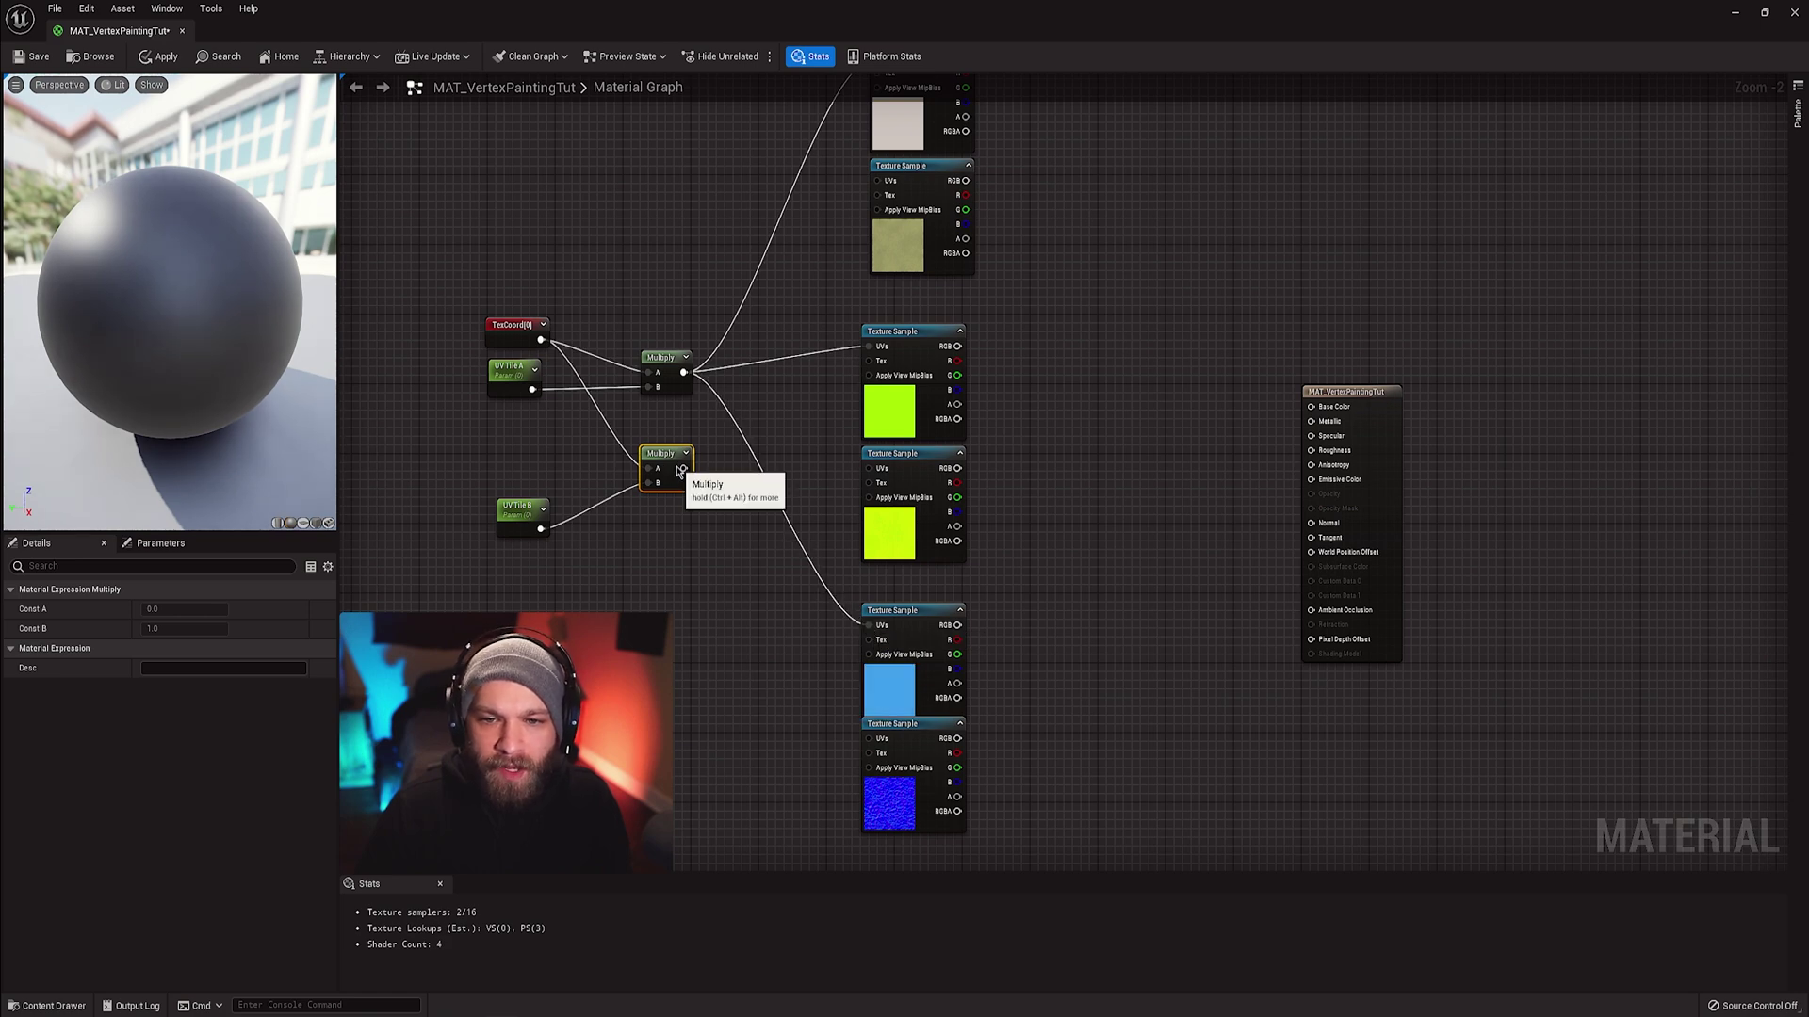
# - Connect the UV Tile B Multiply output to the UVs of the moss base color, AORM and normal samples
pyautogui.moveTo(683, 468); pyautogui.dragTo(641, 576, button='right')
pyautogui.moveTo(642, 576); pyautogui.dragTo(836, 294)
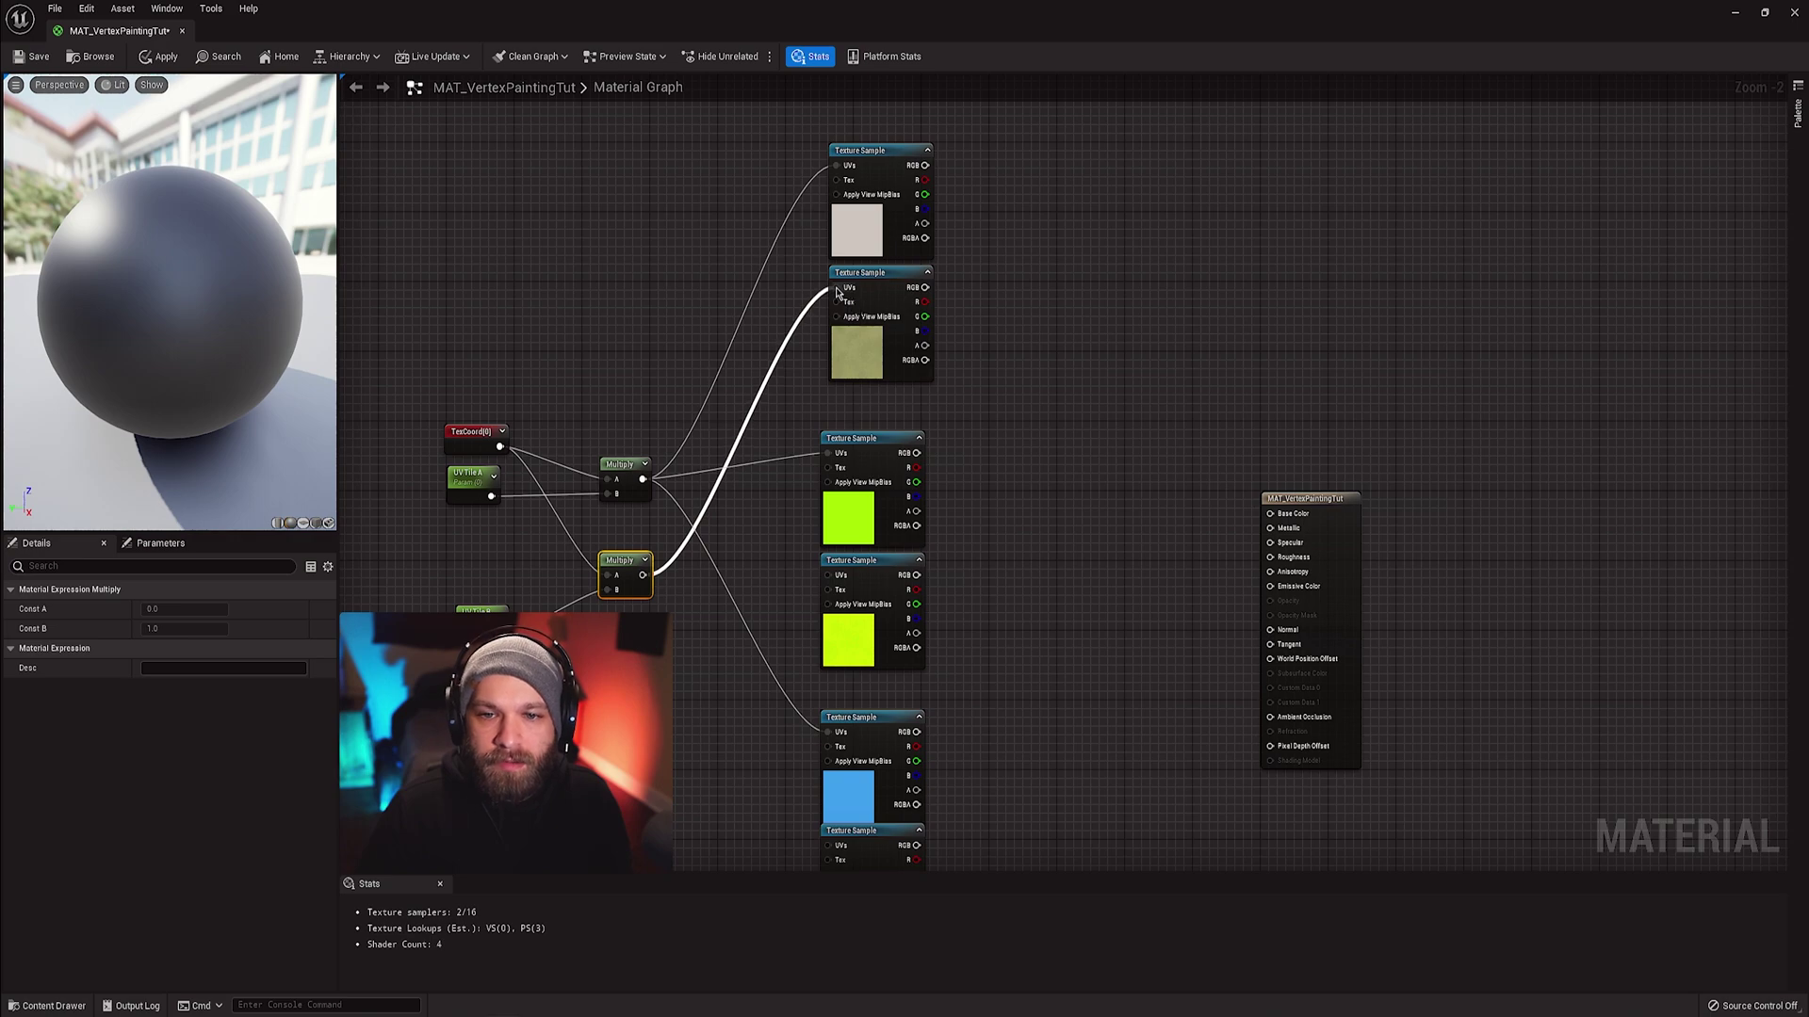
pyautogui.moveTo(657, 539); pyautogui.dragTo(642, 430, button='right')
pyautogui.moveTo(627, 465); pyautogui.dragTo(814, 736)
pyautogui.scroll(-3, 1081, 428)
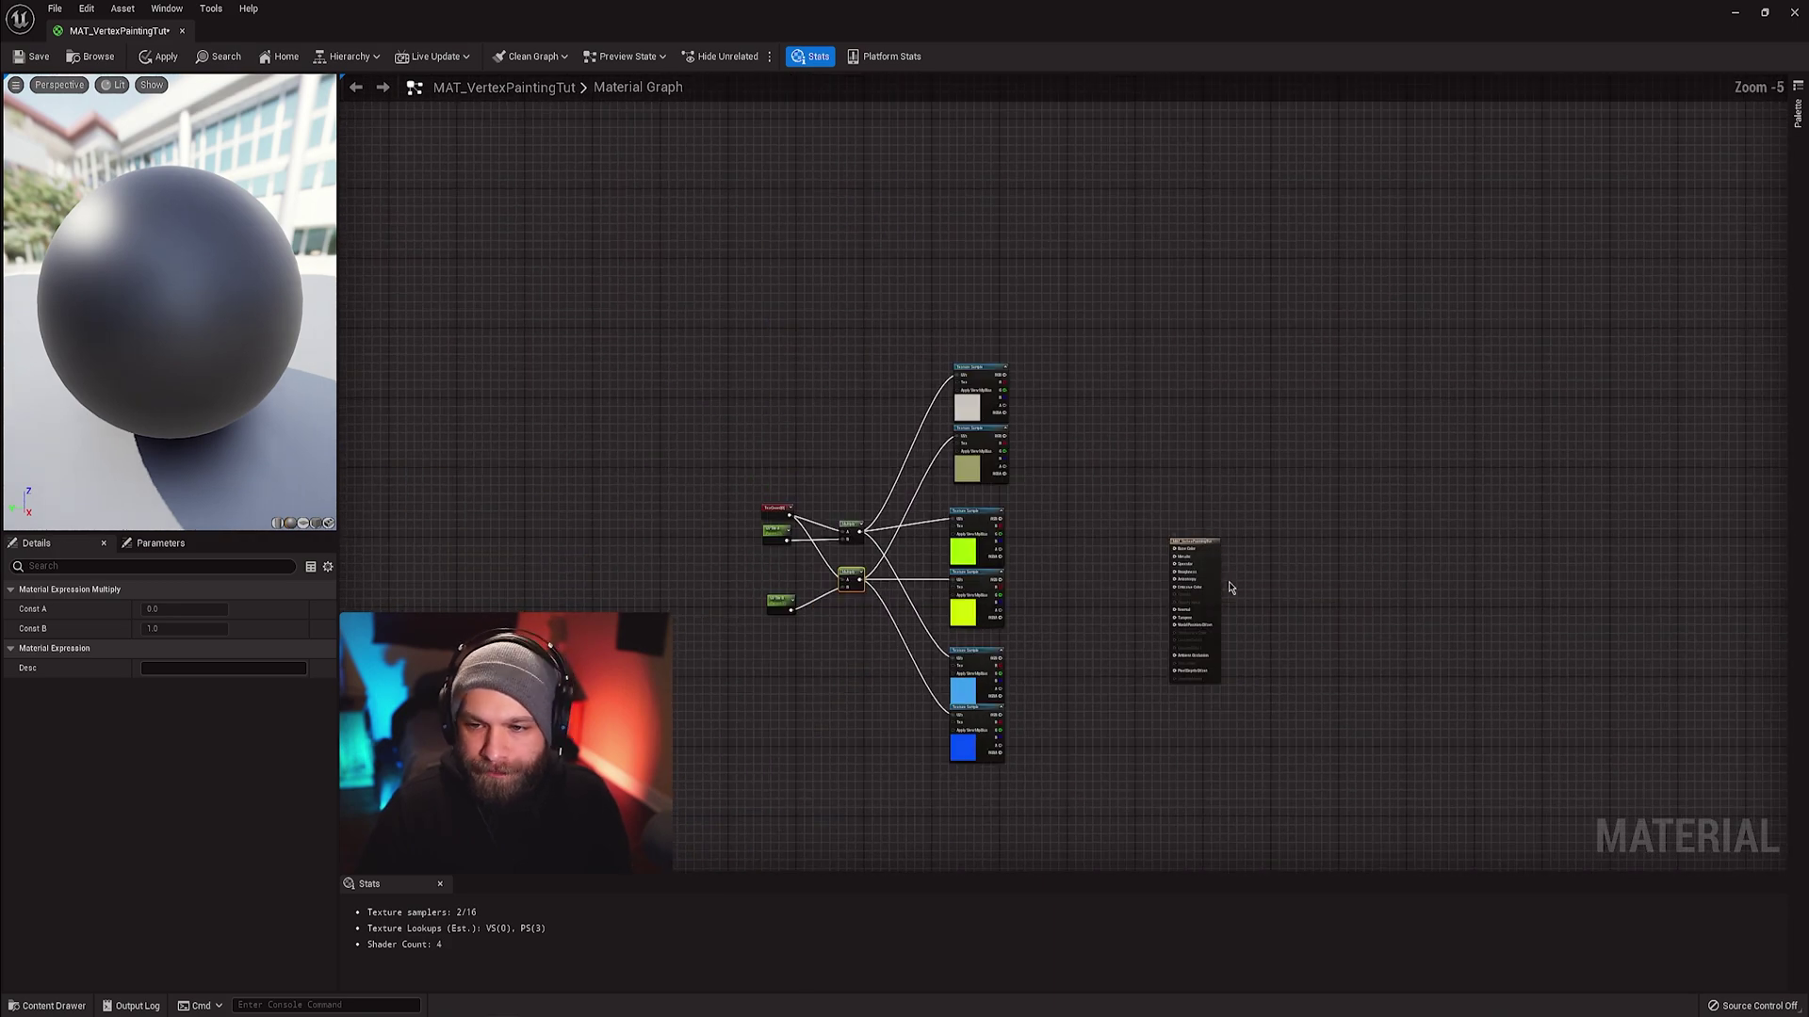
# - Reposition the UV Tile B parameter node so it lines up beside the second Multiply
pyautogui.click(1234, 599)
pyautogui.scroll(3, 778, 581)
pyautogui.click(785, 586)
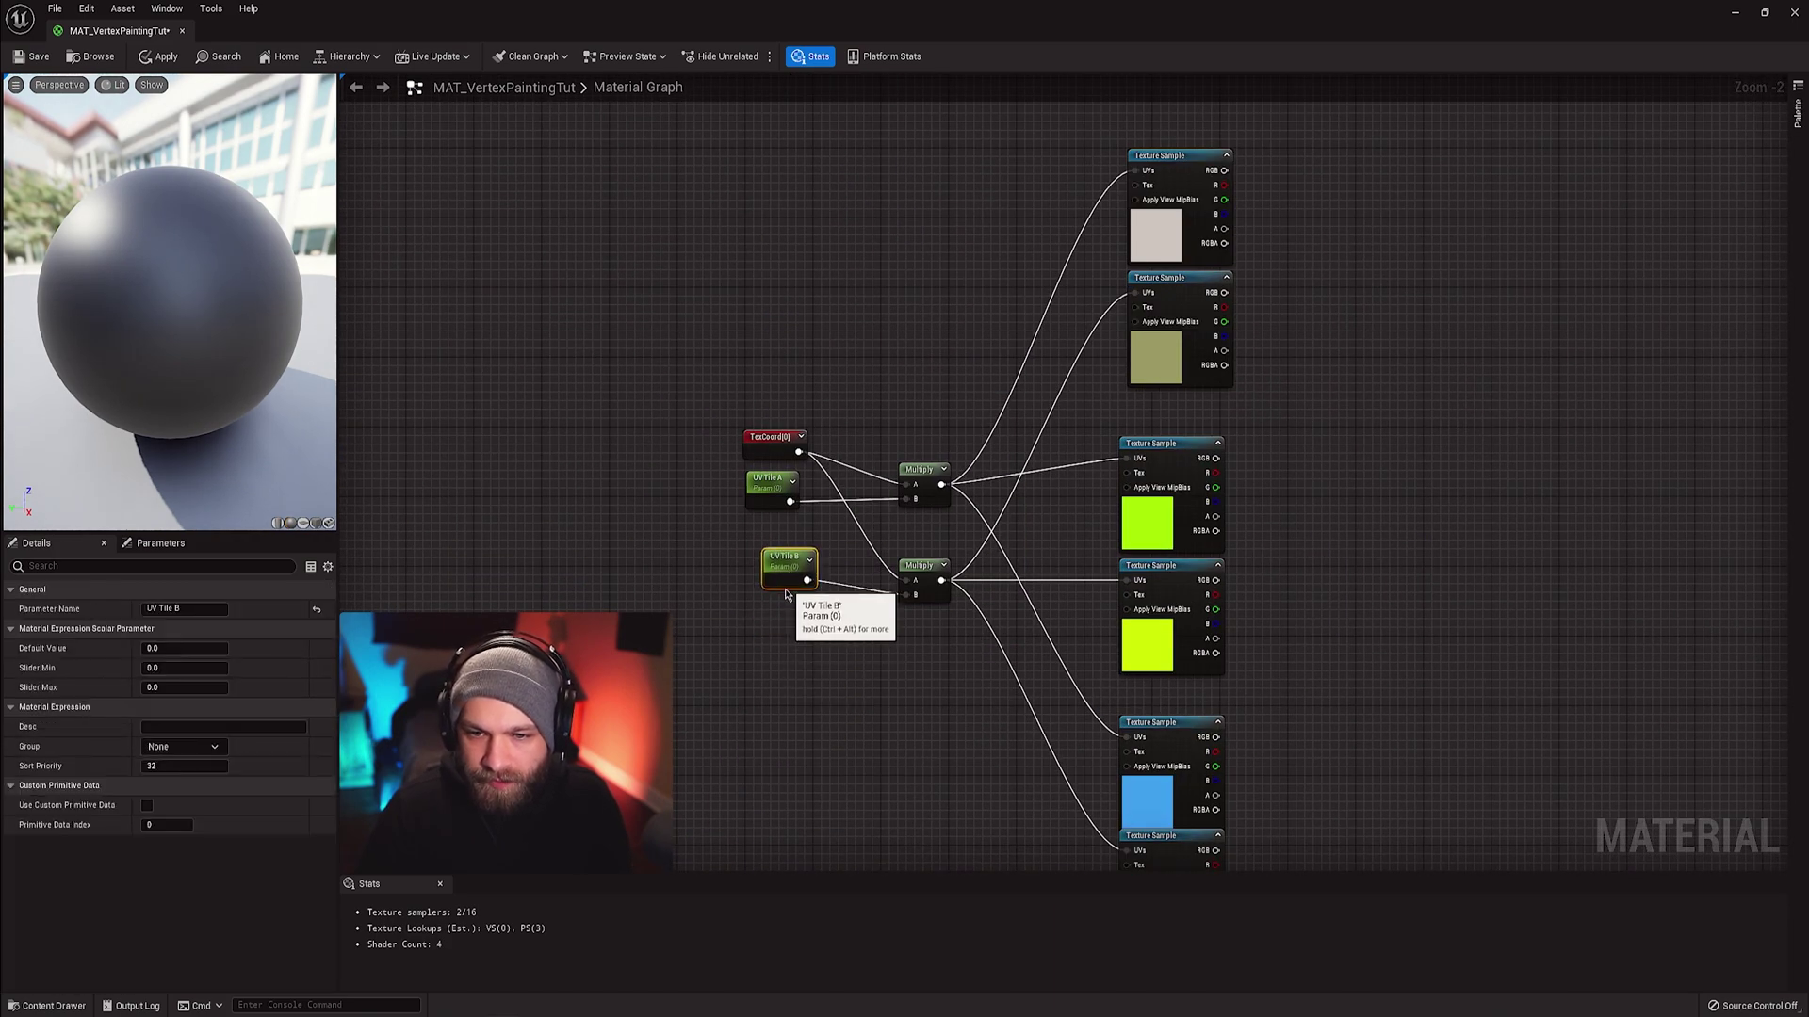
pyautogui.moveTo(784, 591); pyautogui.dragTo(776, 610)
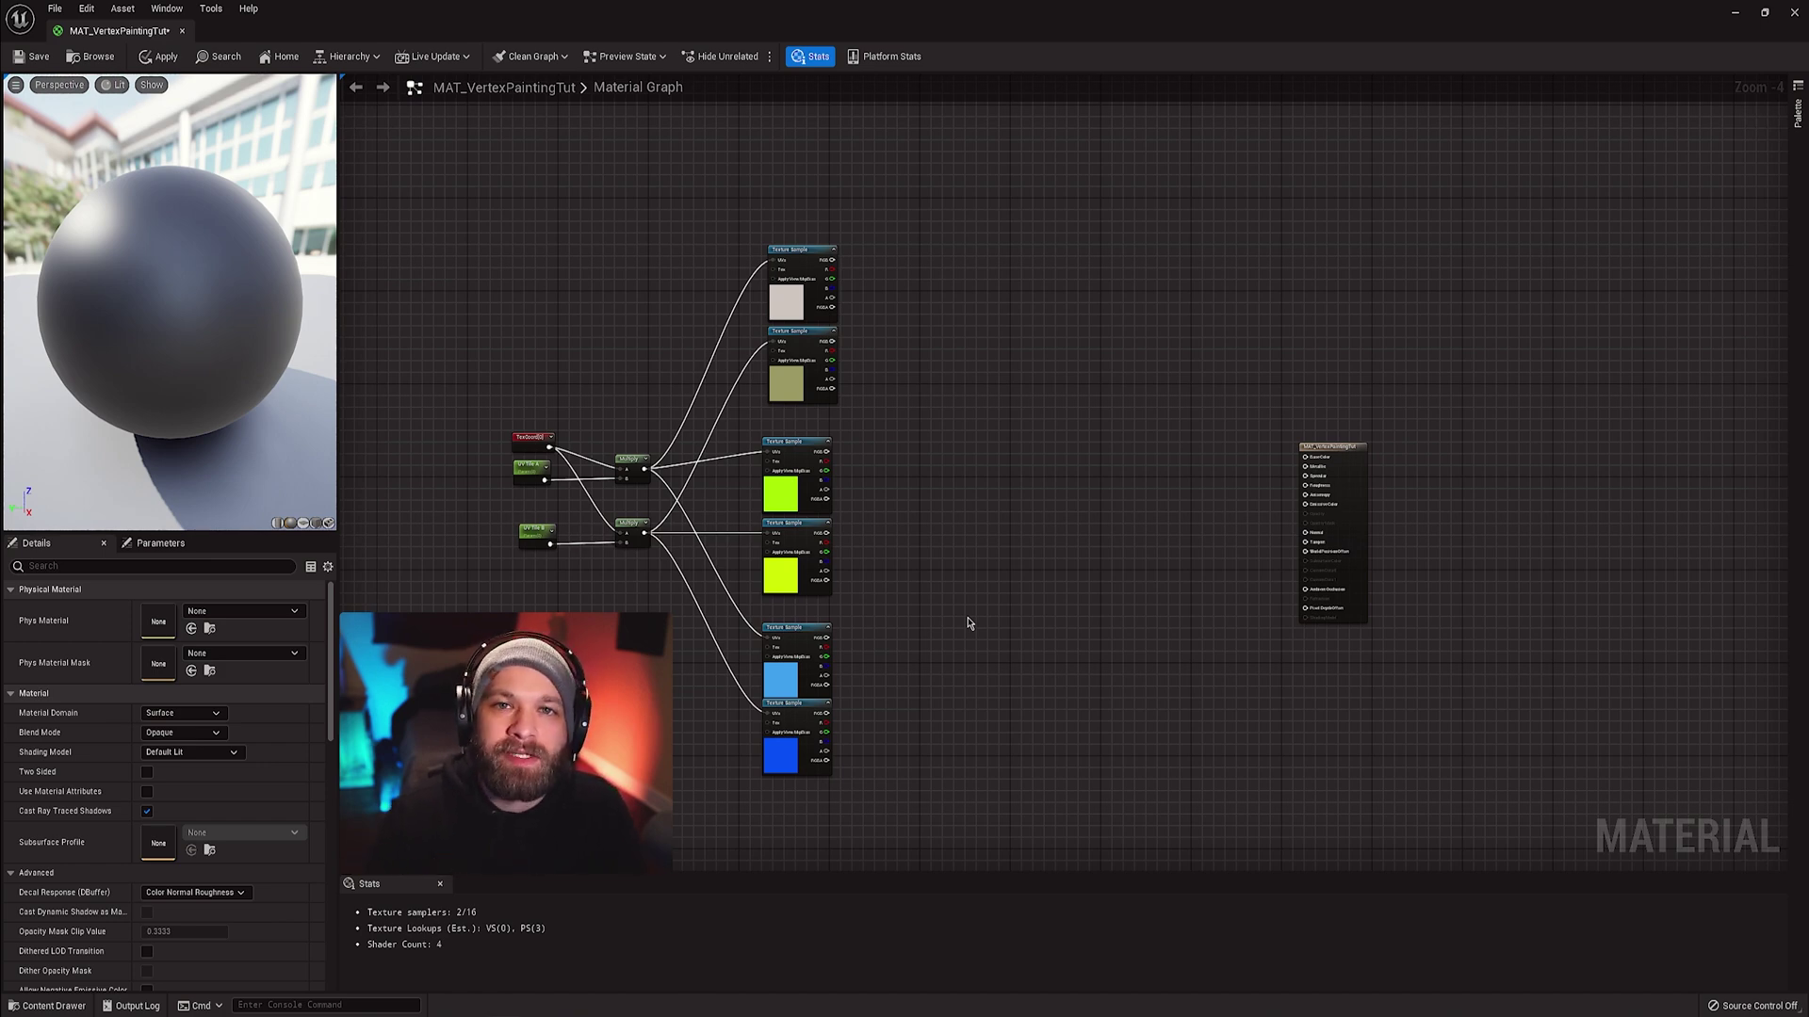
# - Add a HeightLerp node to the right of the base color texture samples
pyautogui.moveTo(948, 555); pyautogui.dragTo(926, 565, button='right')
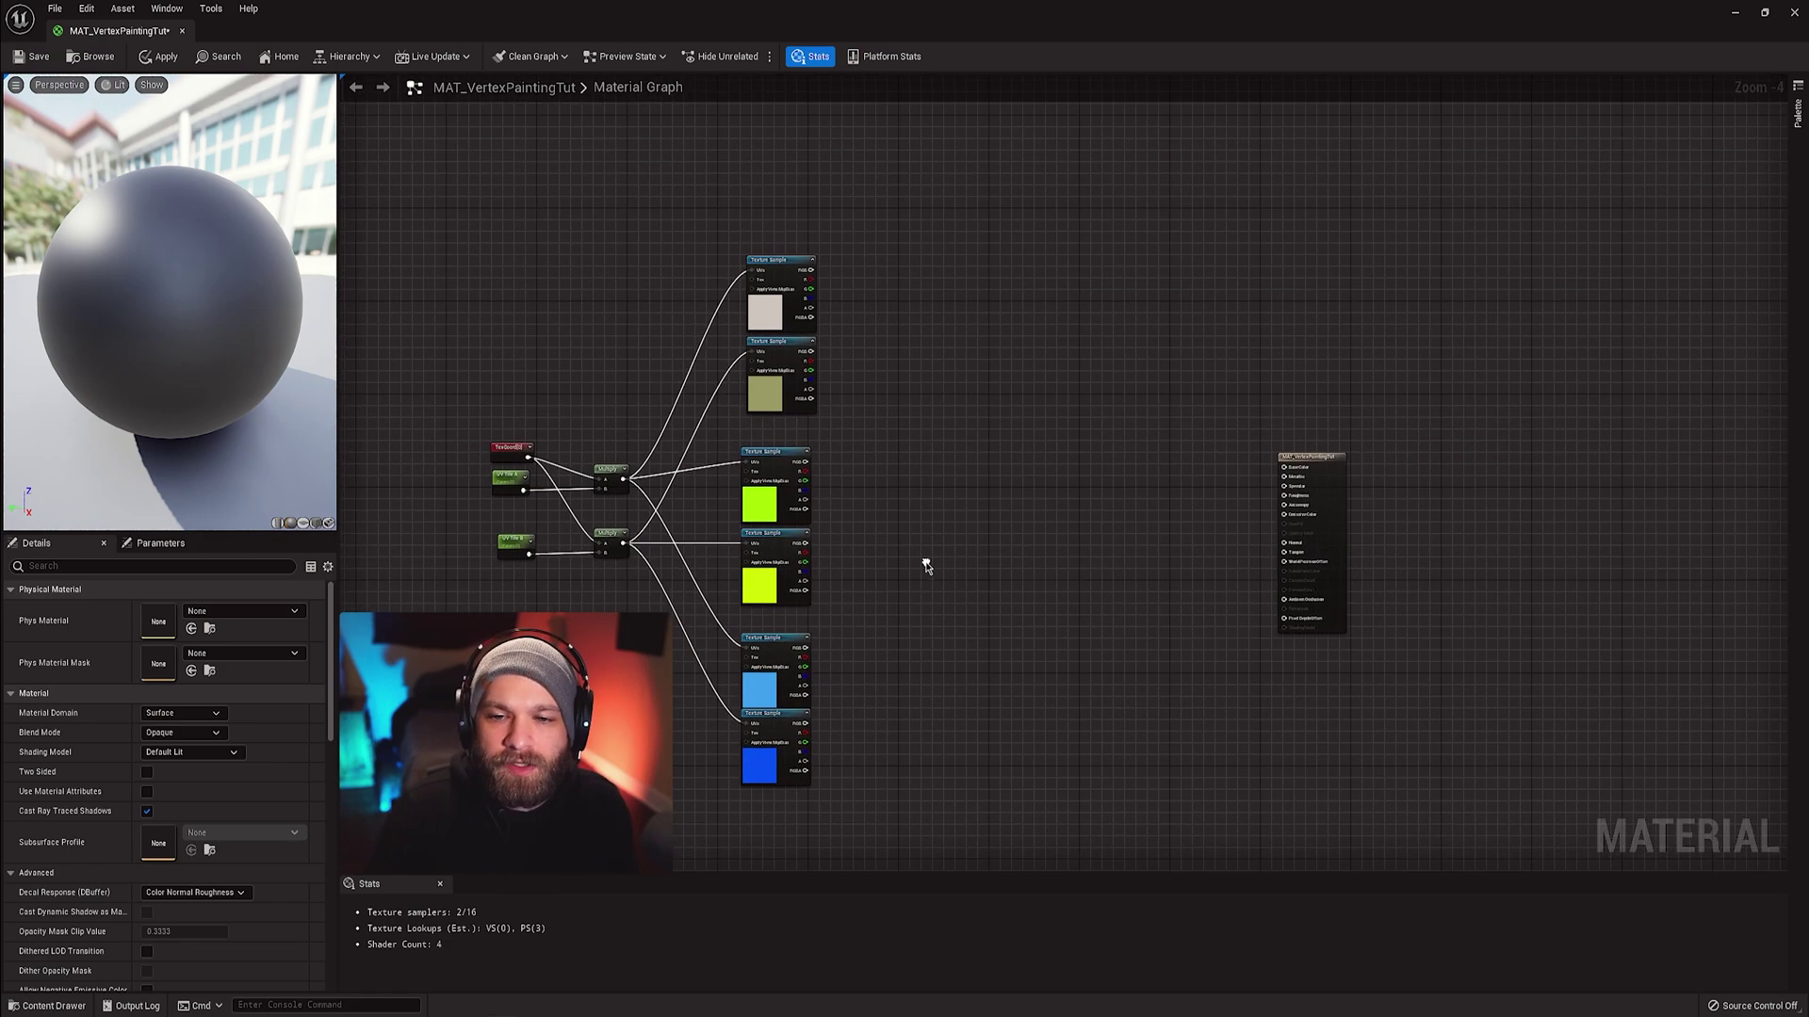
pyautogui.rightClick(907, 345)
pyautogui.write('heightlerp')
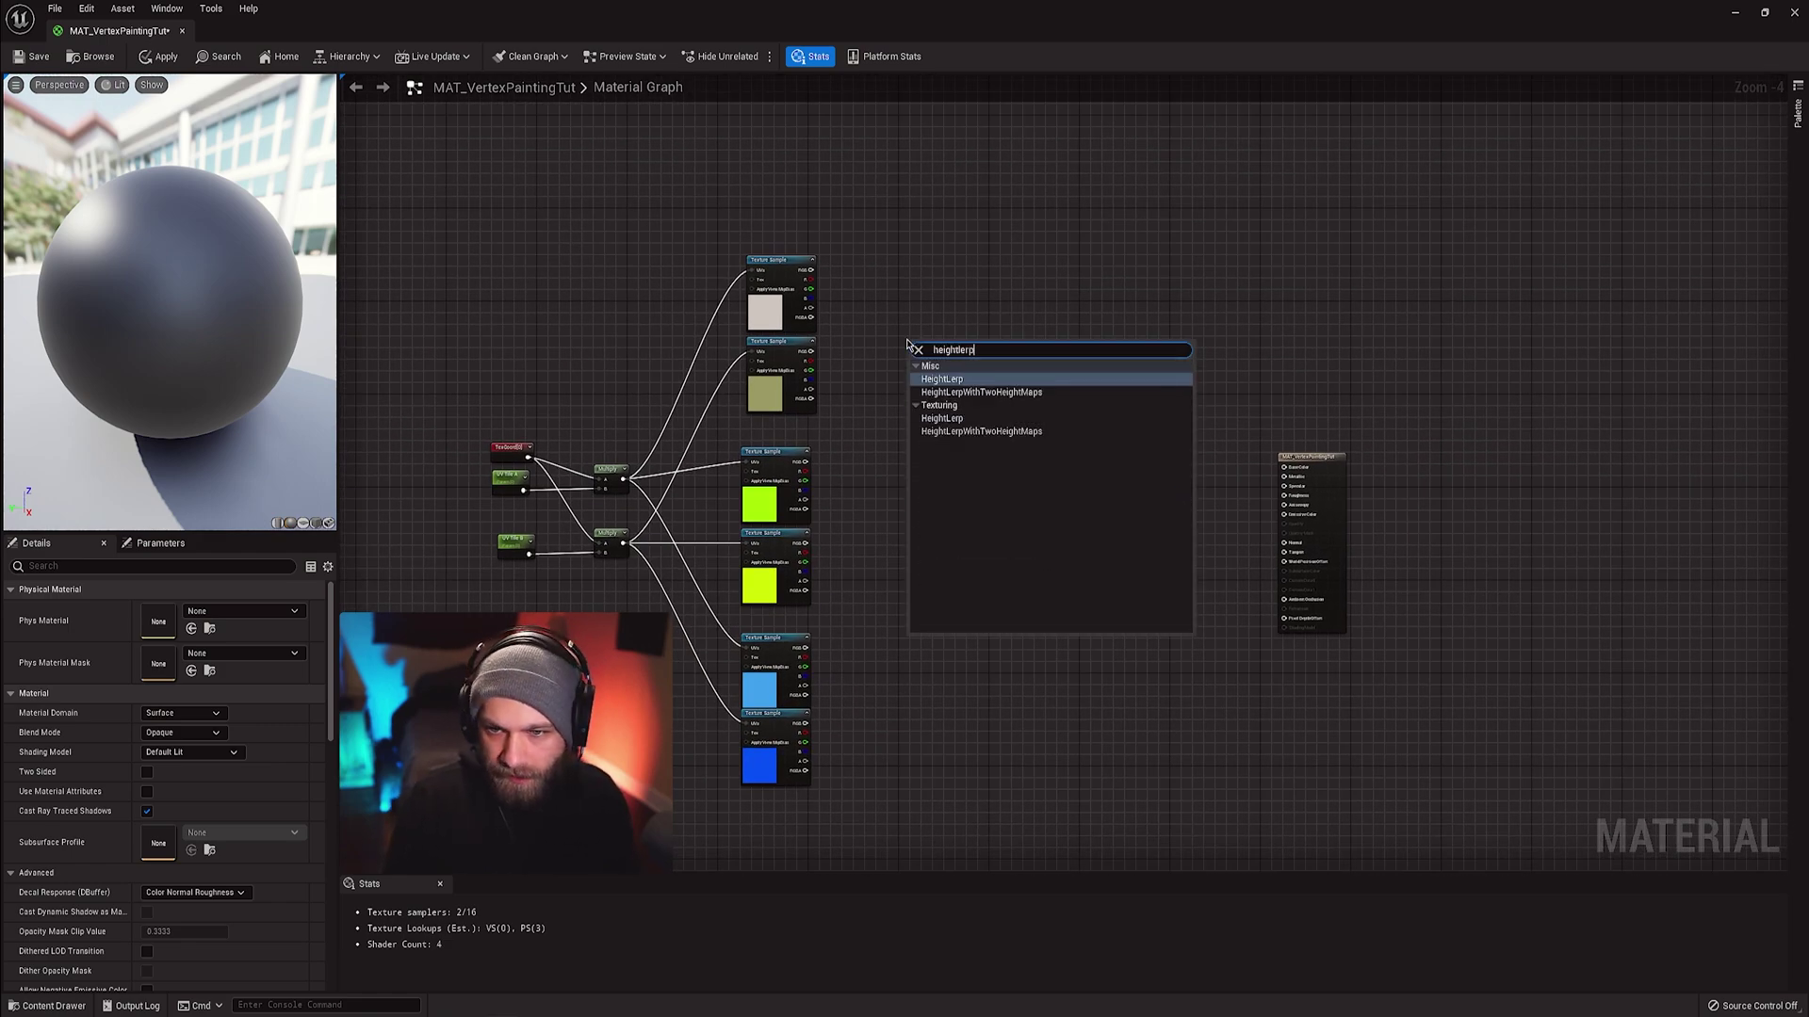
pyautogui.press('Return')
pyautogui.moveTo(907, 345); pyautogui.dragTo(946, 304)
# - Duplicate the HeightLerp node twice and line the copies up beside the AORM and normal sample pairs
pyautogui.hotkey('ctrl', 'v')
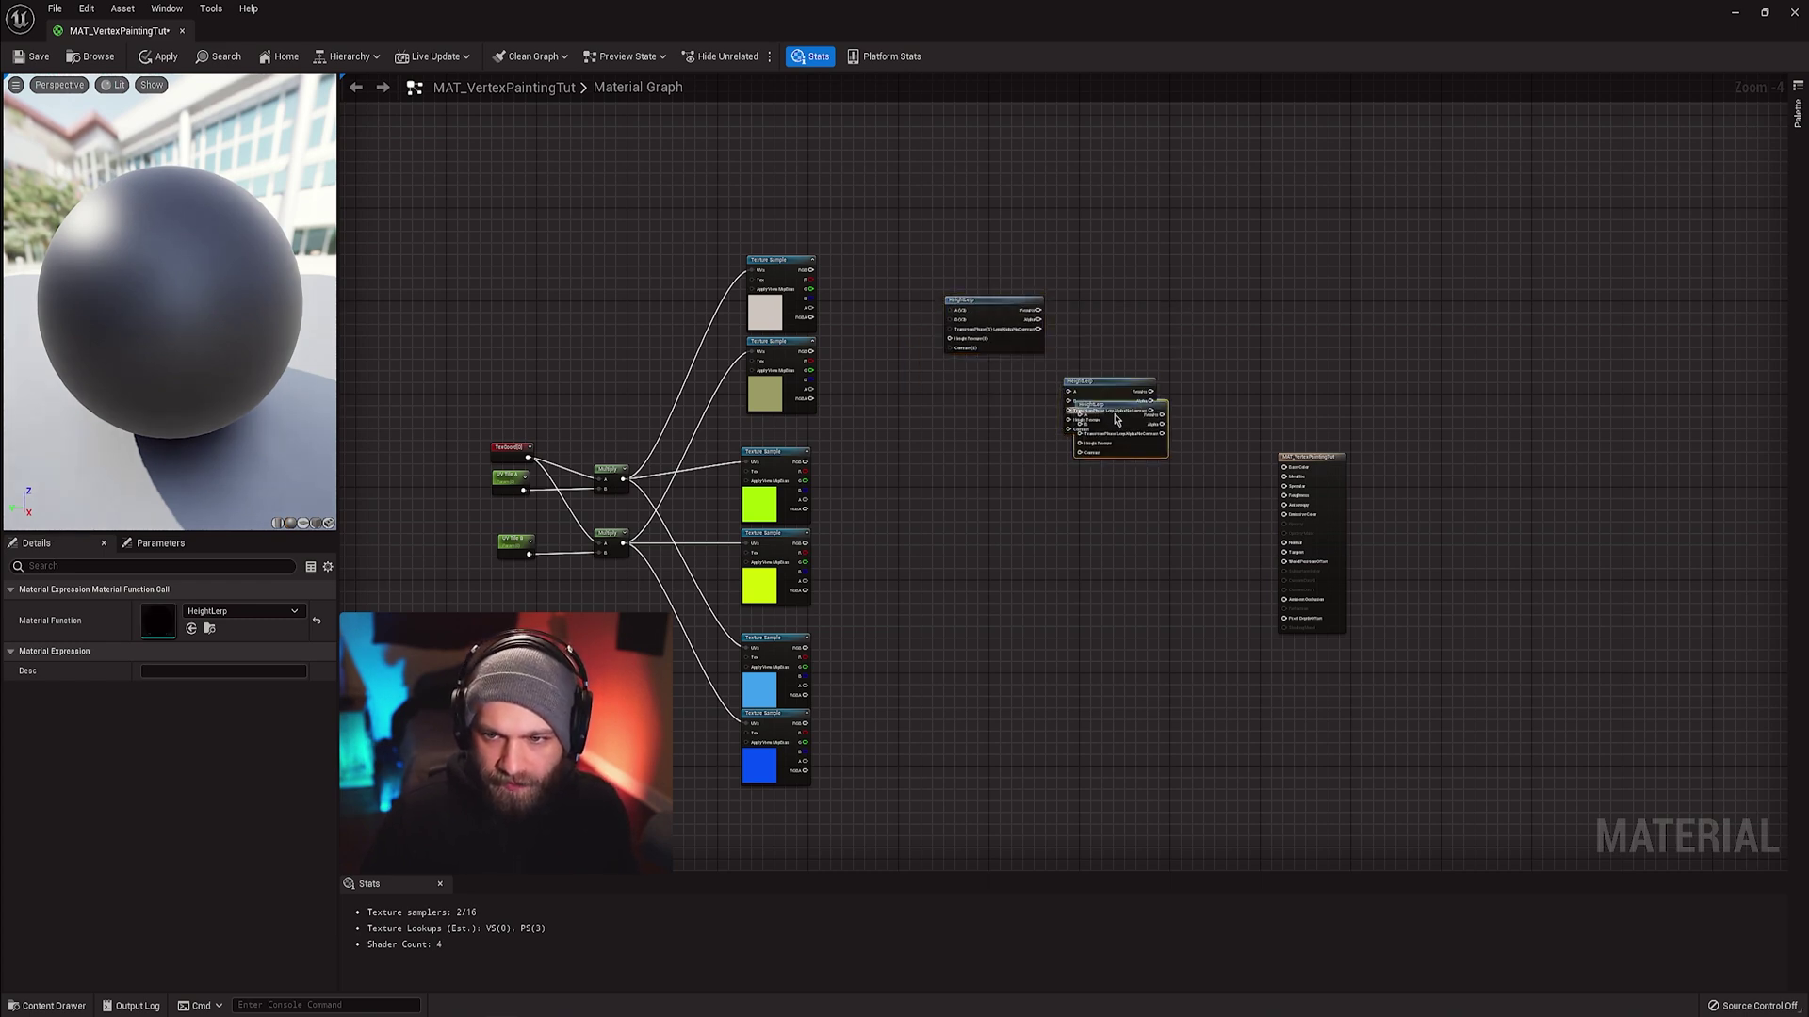
pyautogui.hotkey('ctrl', 'v')
pyautogui.moveTo(1137, 414); pyautogui.dragTo(1051, 734)
pyautogui.moveTo(1051, 547); pyautogui.dragTo(1022, 549)
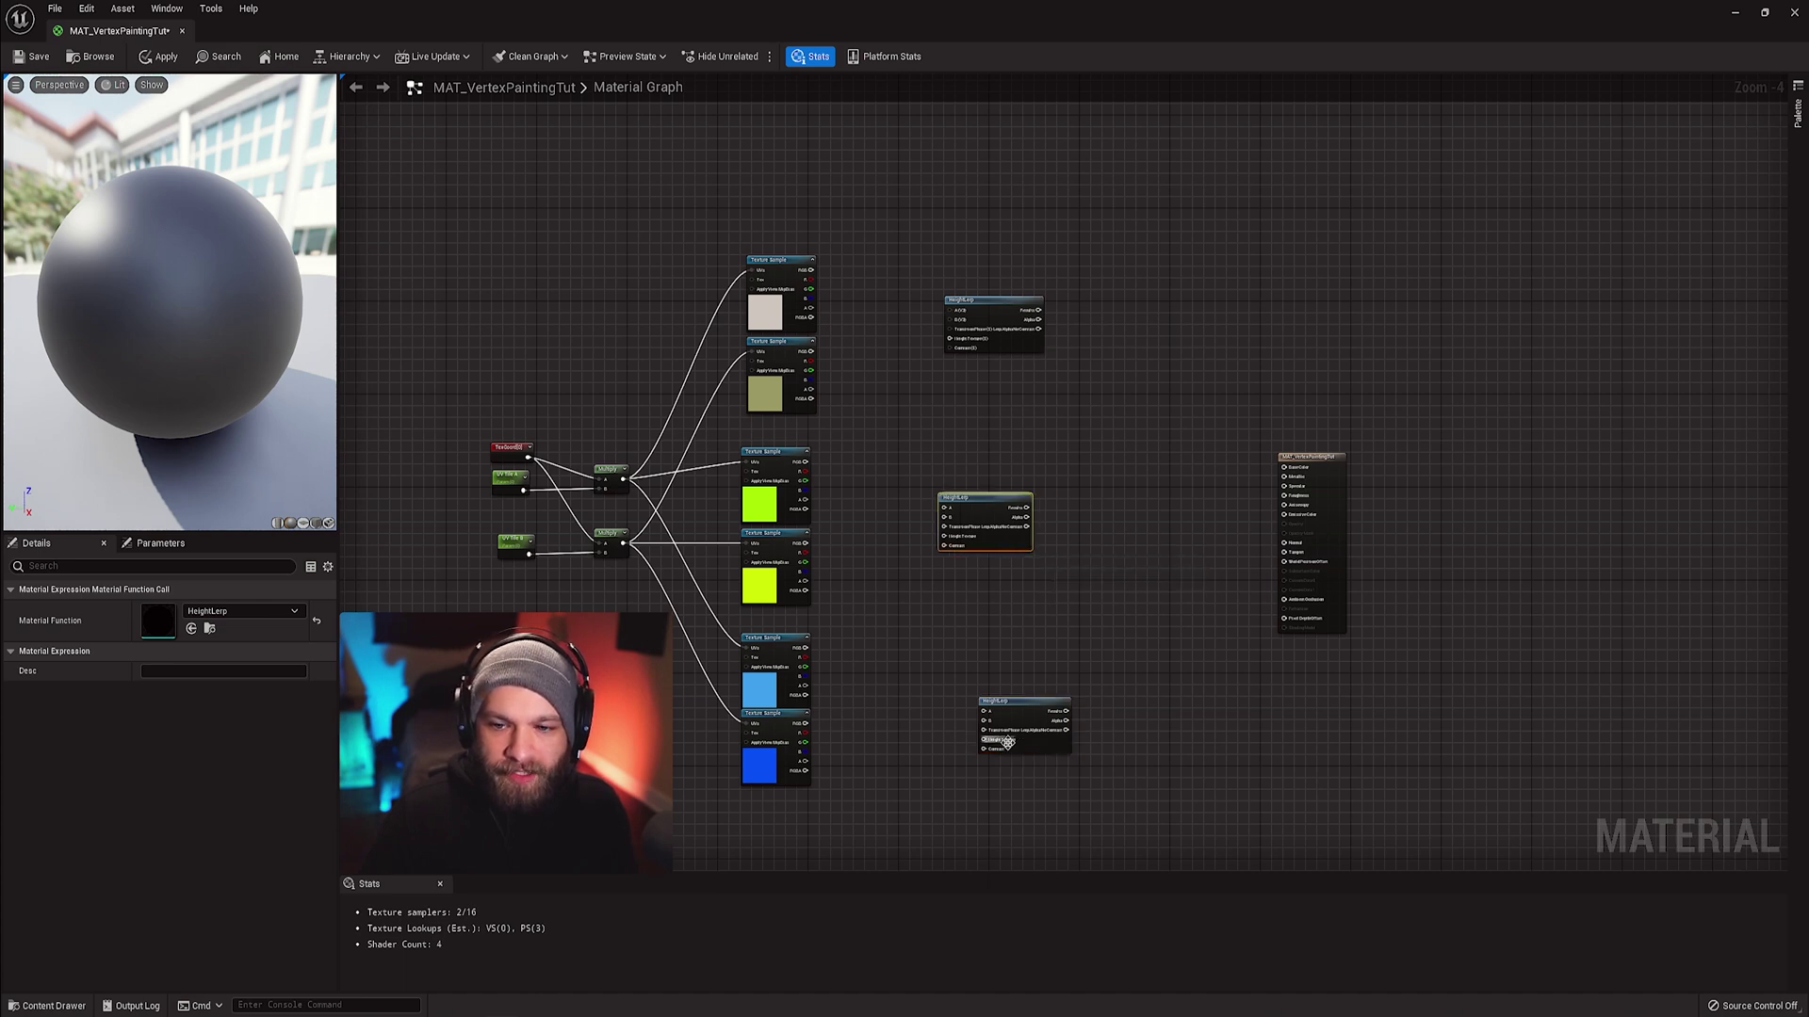
pyautogui.moveTo(1039, 749); pyautogui.dragTo(992, 733)
# - Connect the RGB outputs of each brick and moss sample pair to the A and B inputs of their HeightLerp
pyautogui.scroll(1, 1041, 622)
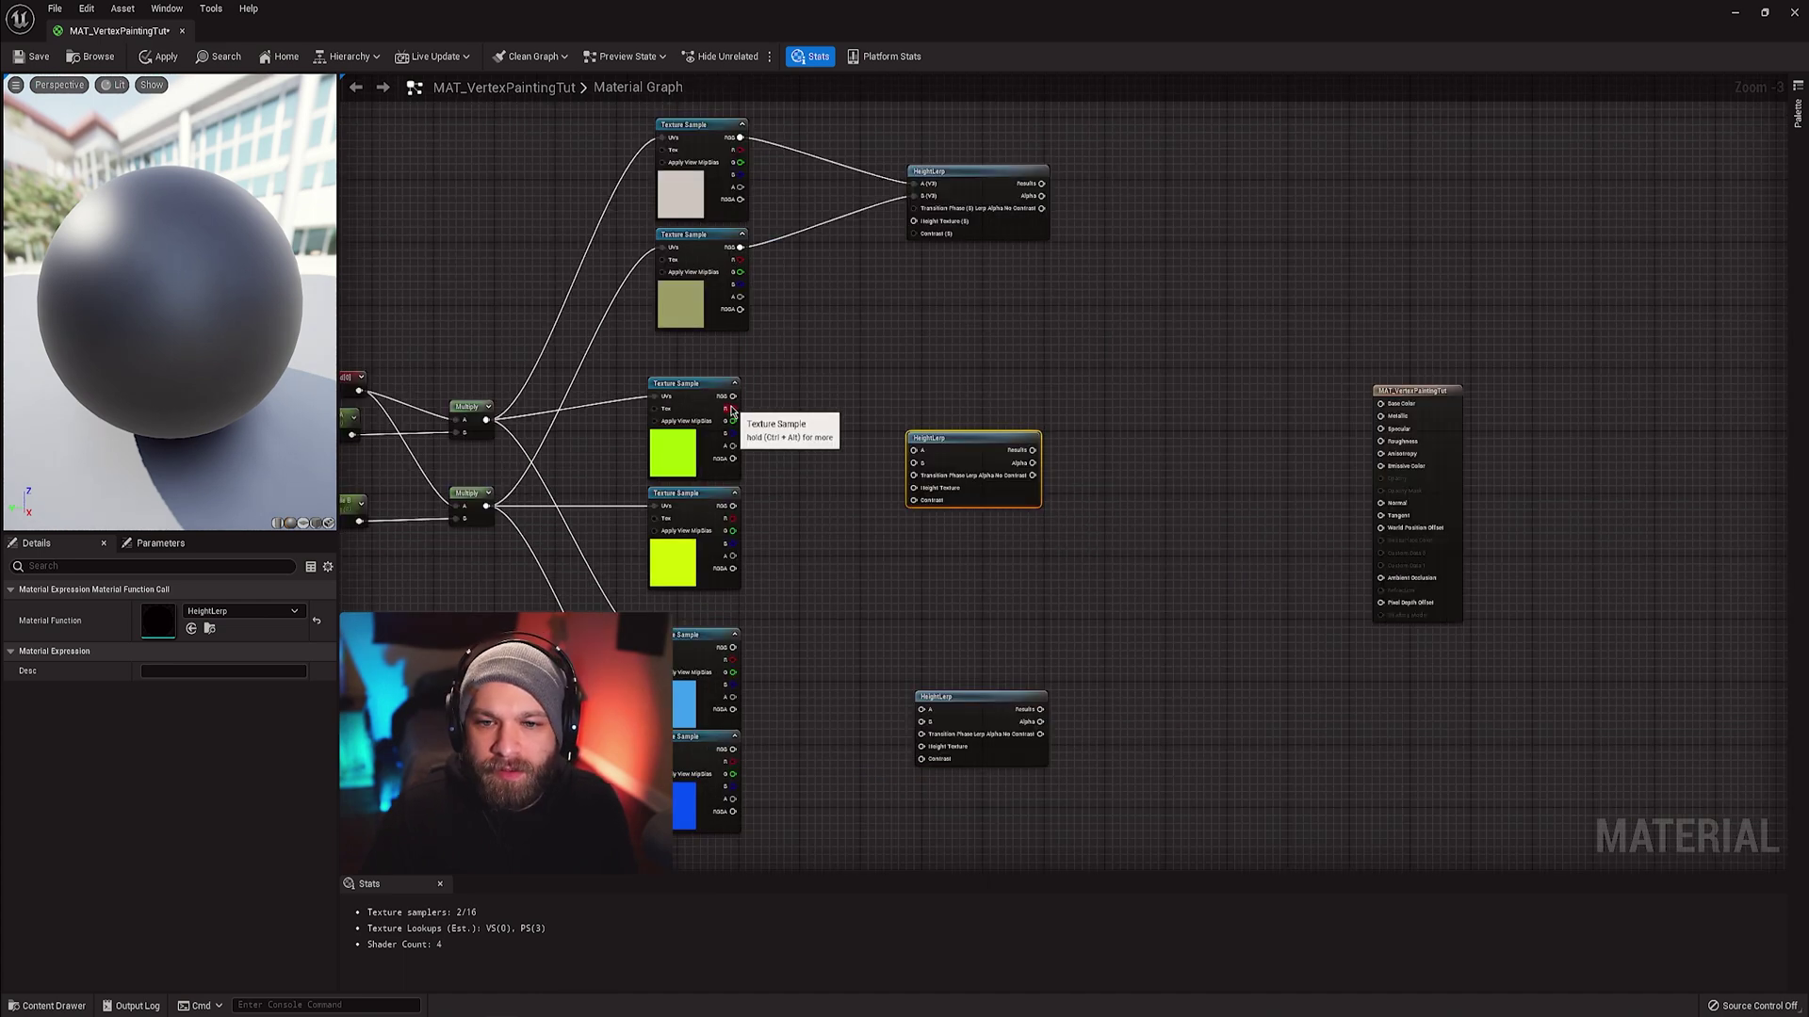
pyautogui.moveTo(733, 395); pyautogui.dragTo(733, 506)
pyautogui.moveTo(733, 647); pyautogui.dragTo(732, 749)
pyautogui.hotkey('ctrl', 'z')
pyautogui.hotkey('ctrl', 'z')
pyautogui.moveTo(974, 230); pyautogui.dragTo(867, 319, button='right')
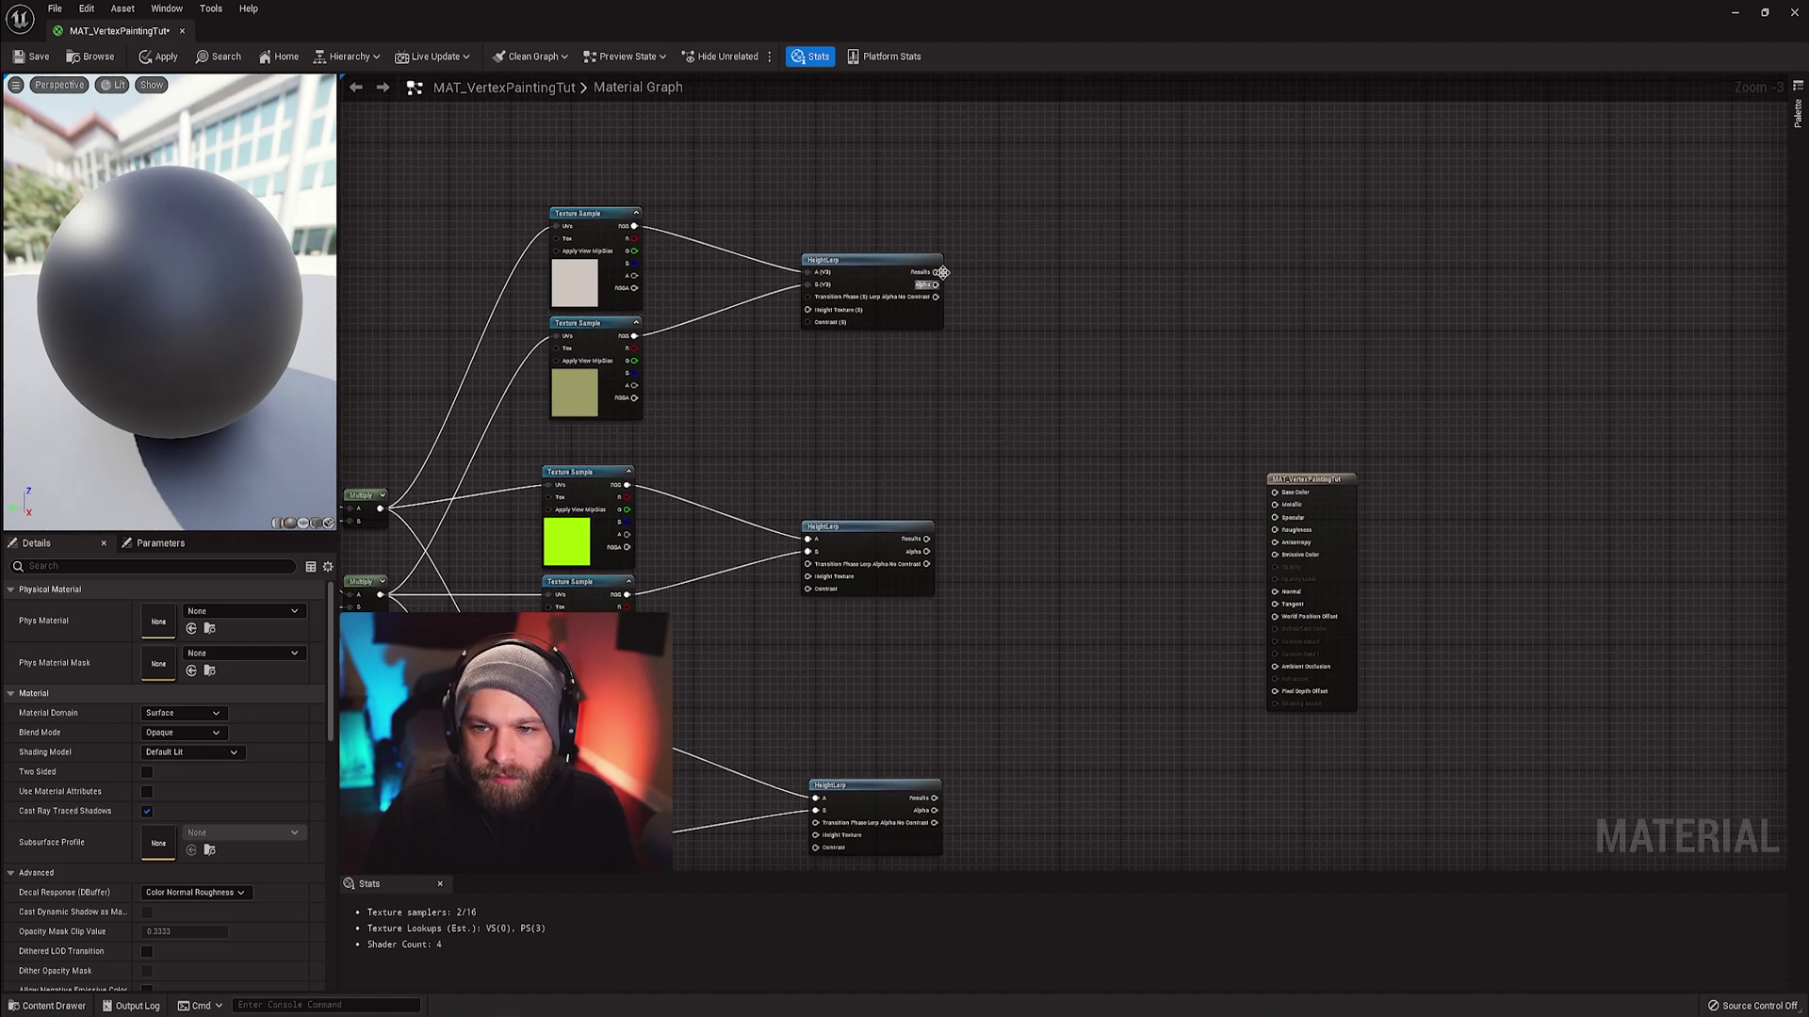
# - Connect the base color HeightLerp's Results output to the material's Base Color input
pyautogui.moveTo(939, 273); pyautogui.dragTo(1275, 492)
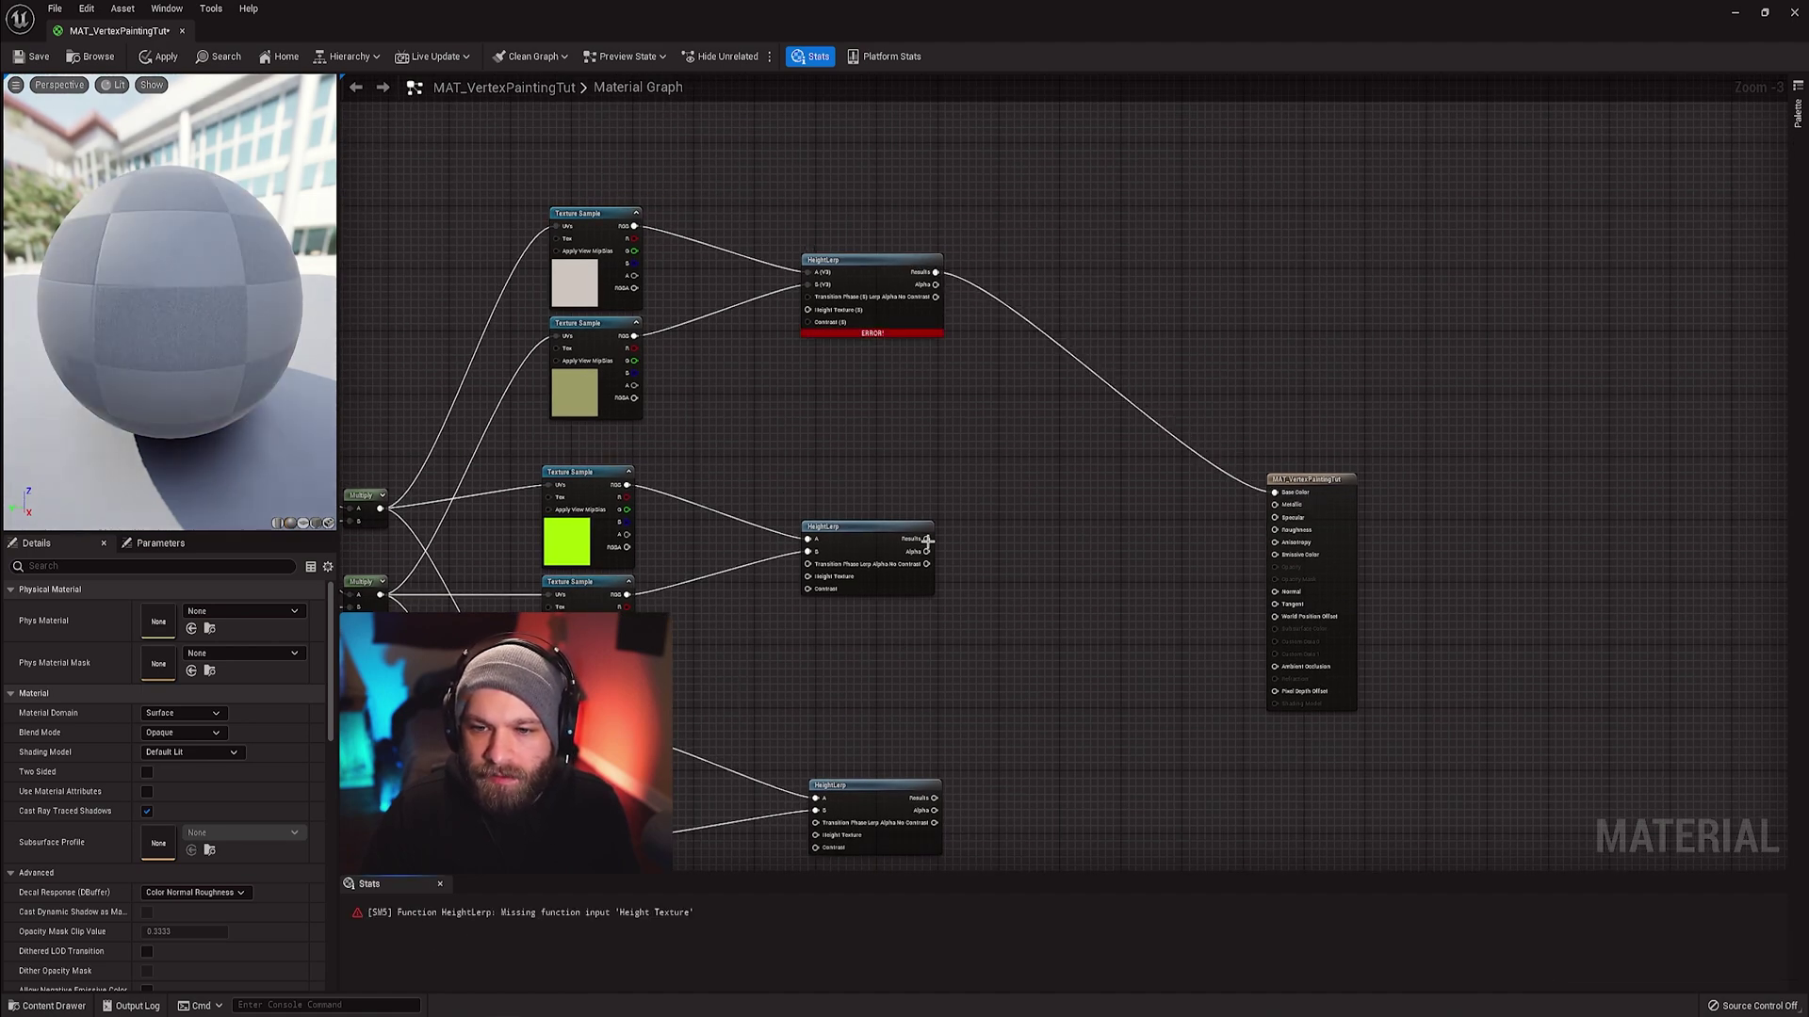
pyautogui.moveTo(927, 540); pyautogui.dragTo(1083, 483)
pyautogui.click(941, 485)
pyautogui.scroll(2, 979, 590)
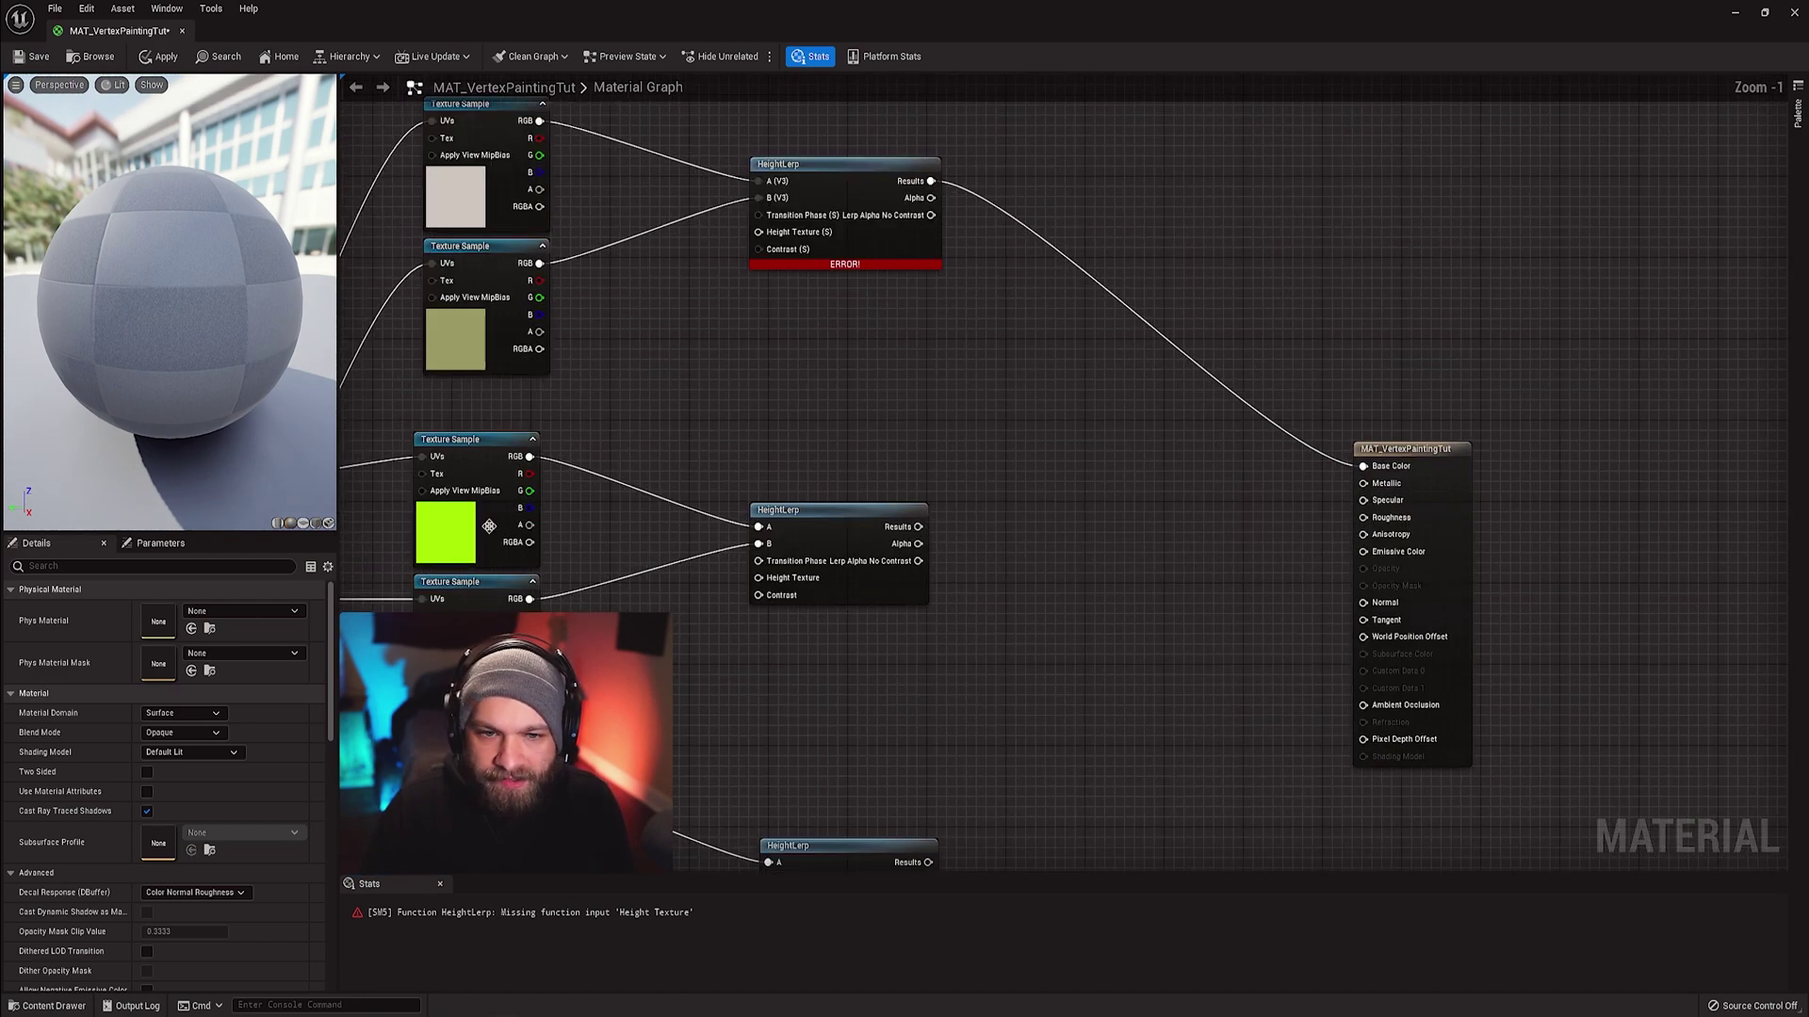
# - Add a SplitComponents node and feed the AORM HeightLerp's Results into its Color input
pyautogui.rightClick(989, 507)
pyautogui.write('split')
pyautogui.press('Return')
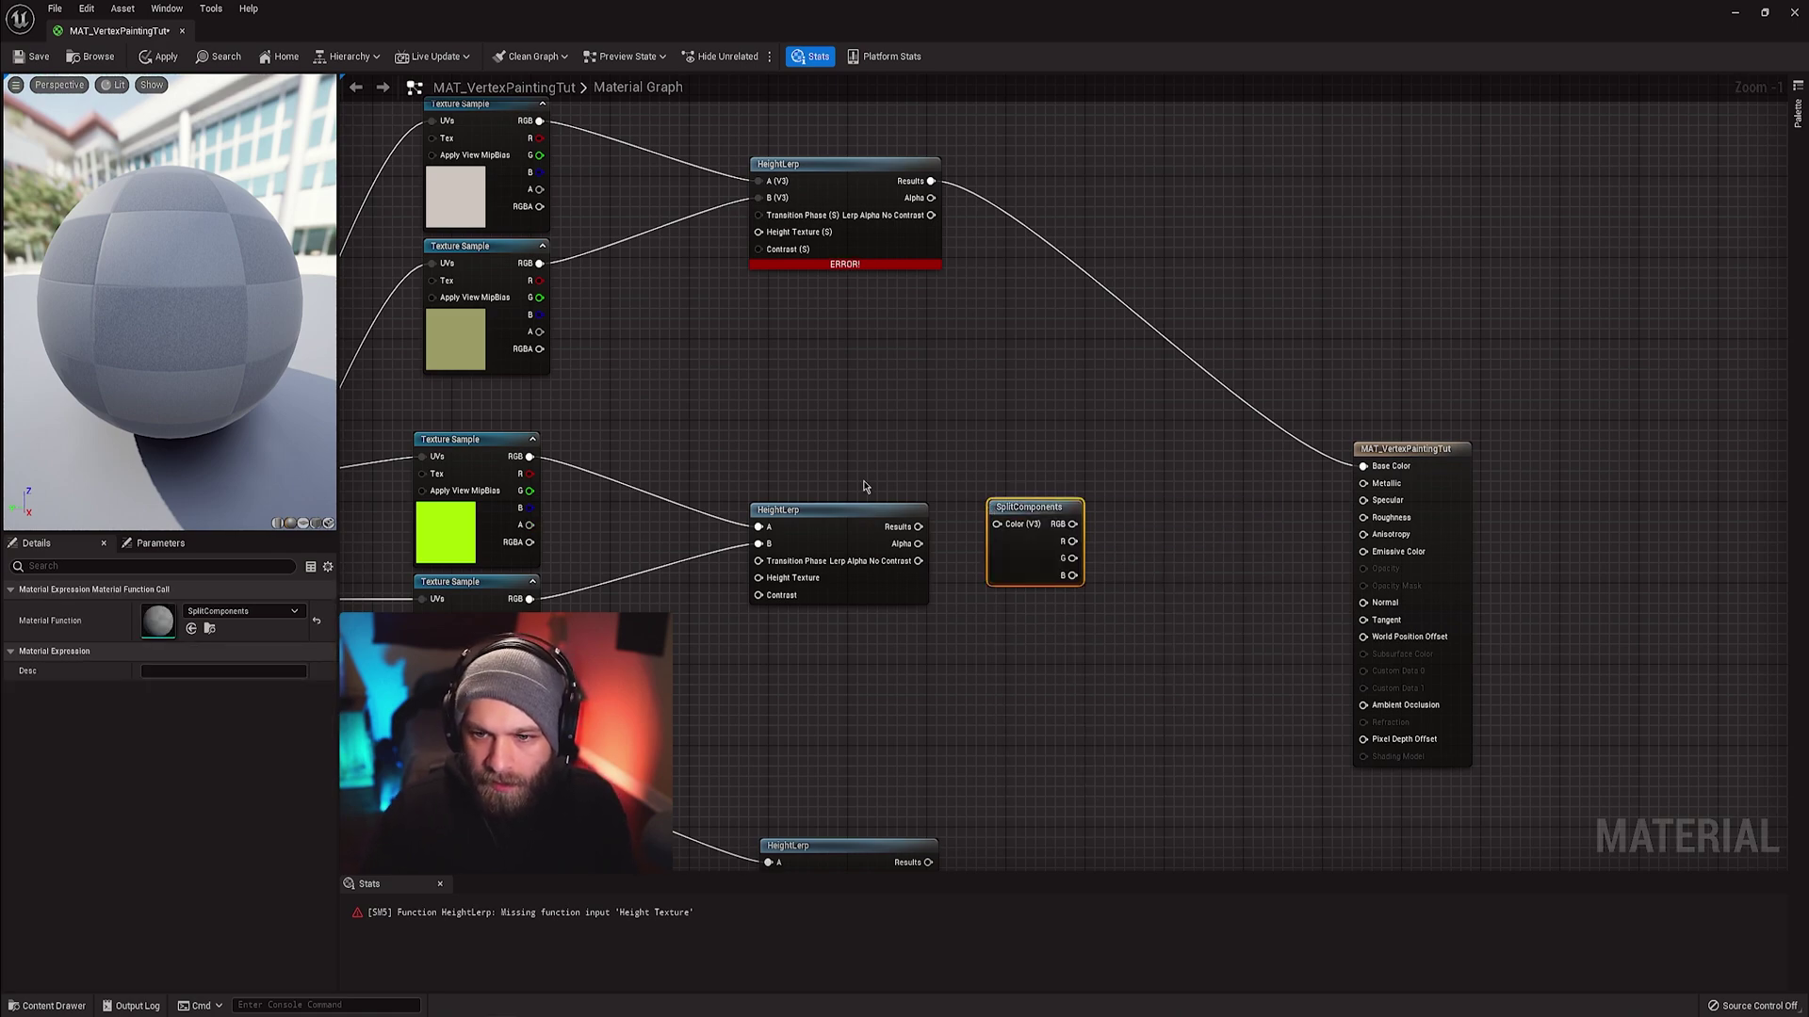
pyautogui.moveTo(919, 527); pyautogui.dragTo(998, 524)
pyautogui.moveTo(1110, 524); pyautogui.dragTo(1089, 473, button='right')
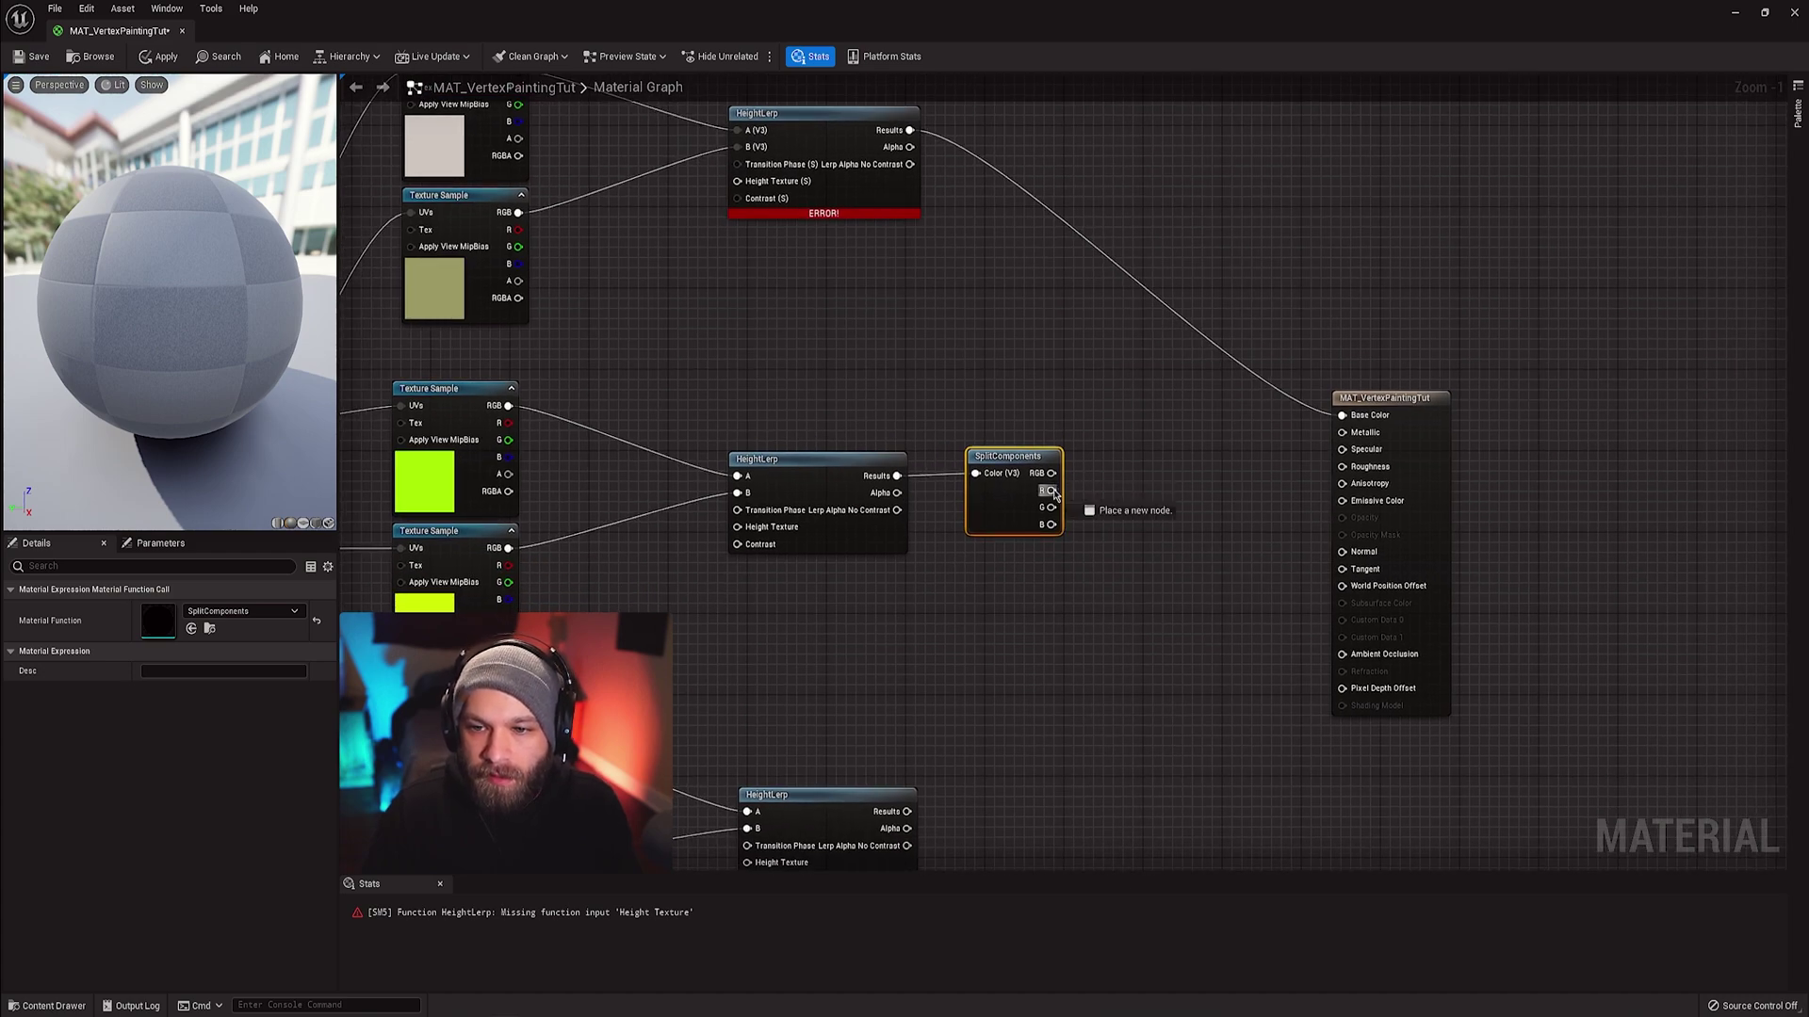
# - Connect the SplitComponents outputs to the material: R to Ambient Occlusion, G to Roughness and B to Metallic
pyautogui.moveTo(1049, 490); pyautogui.dragTo(1346, 468)
pyautogui.moveTo(1049, 524); pyautogui.dragTo(1344, 434)
pyautogui.moveTo(989, 431); pyautogui.dragTo(1089, 369, button='right')
# - Connect the normal HeightLerp's Results output to the material's Normal input
pyautogui.moveTo(1040, 598); pyautogui.dragTo(1054, 377, button='right')
pyautogui.scroll(-1, 1009, 517)
pyautogui.scroll(2, 1005, 522)
pyautogui.moveTo(1023, 511); pyautogui.dragTo(1528, 209)
pyautogui.scroll(-3, 1060, 416)
pyautogui.moveTo(1052, 418); pyautogui.dragTo(1110, 518, button='right')
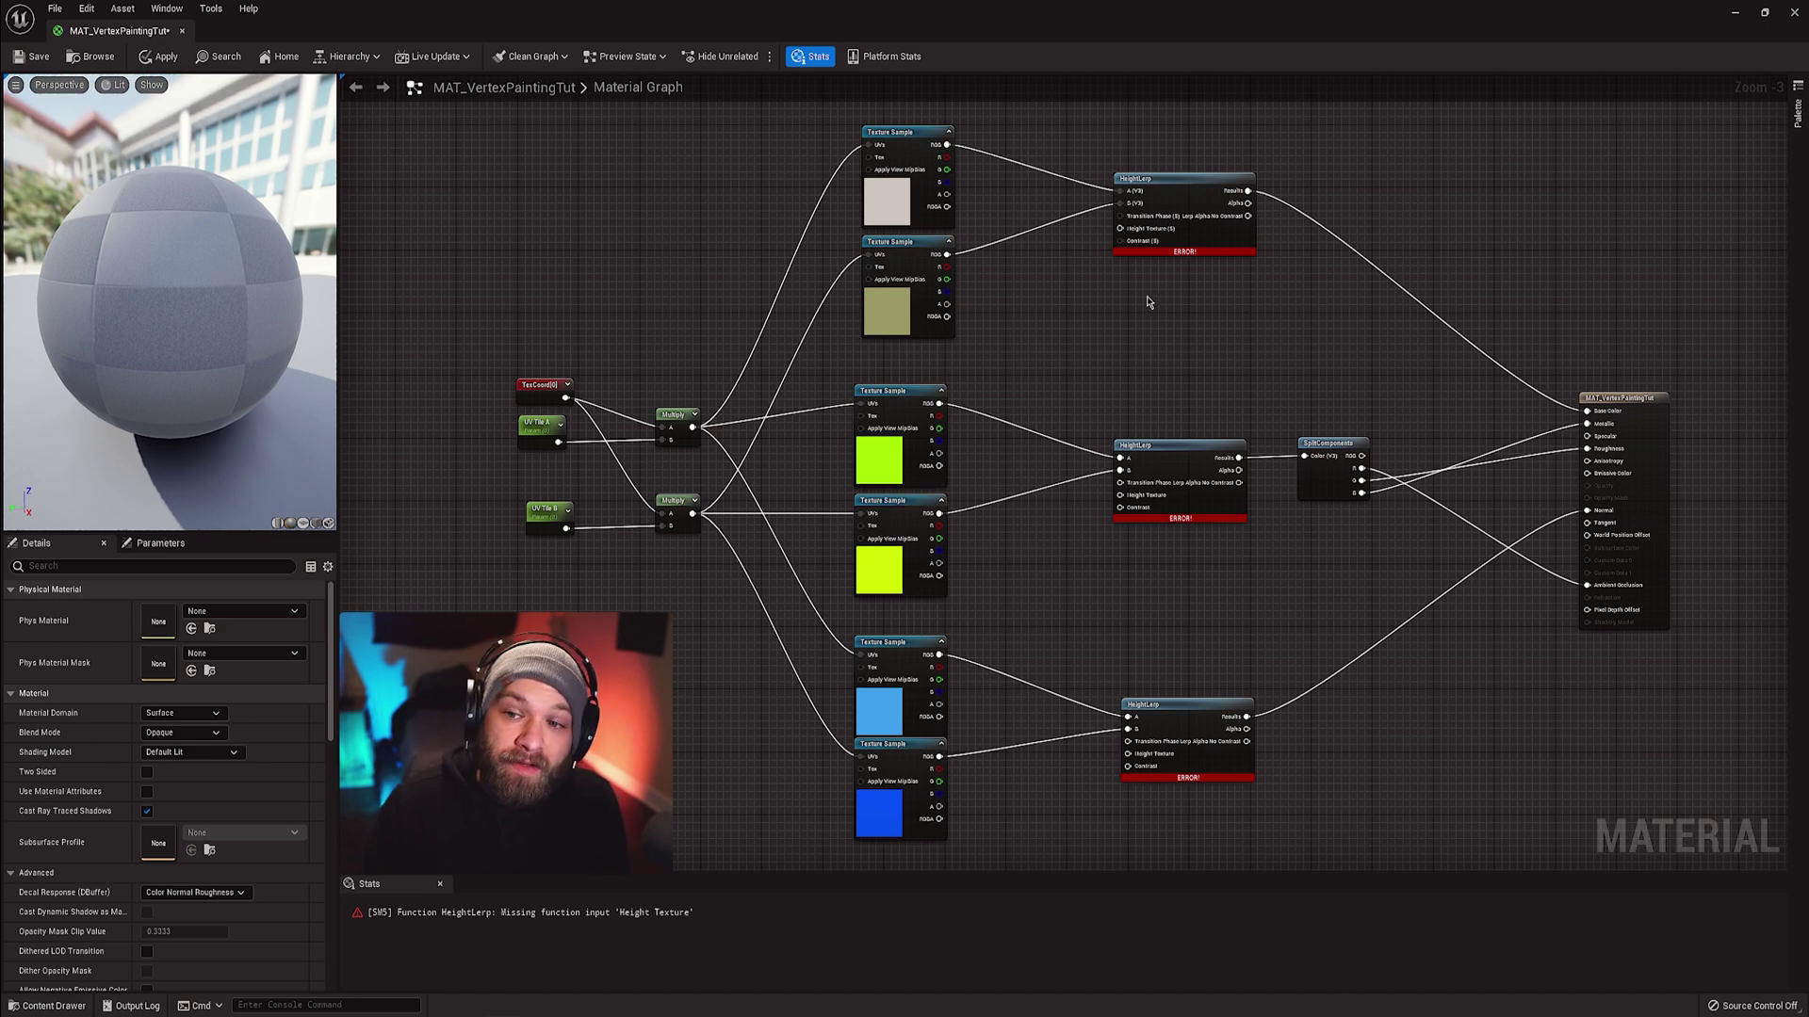
# - Bring the NayaBrick_H height texture into the graph as a texture sample above the TexCoord node
pyautogui.moveTo(1128, 288)
pyautogui.mouseDown(button='right')
pyautogui.moveTo(1074, 252)
pyautogui.moveTo(1134, 263)
pyautogui.mouseUp(button='right')
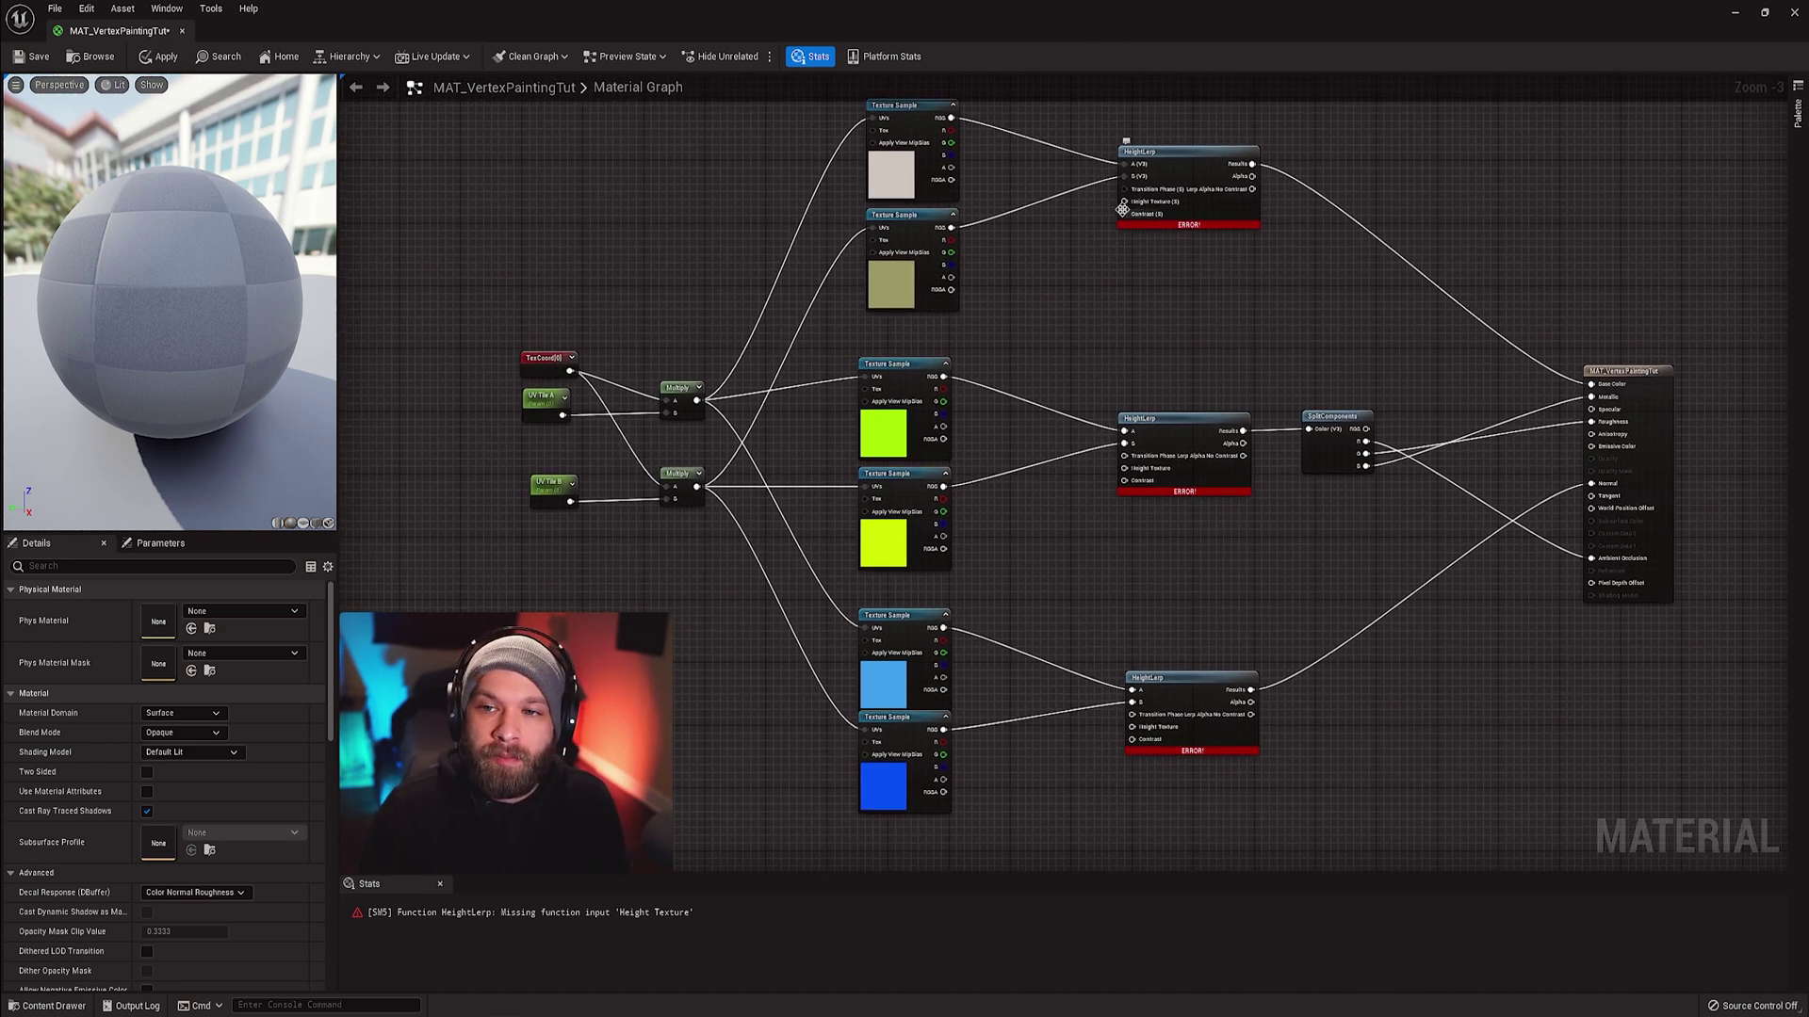
pyautogui.moveTo(1031, 8); pyautogui.dragTo(960, 170)
pyautogui.moveTo(752, 834); pyautogui.dragTo(832, 322)
pyautogui.doubleClick(956, 179)
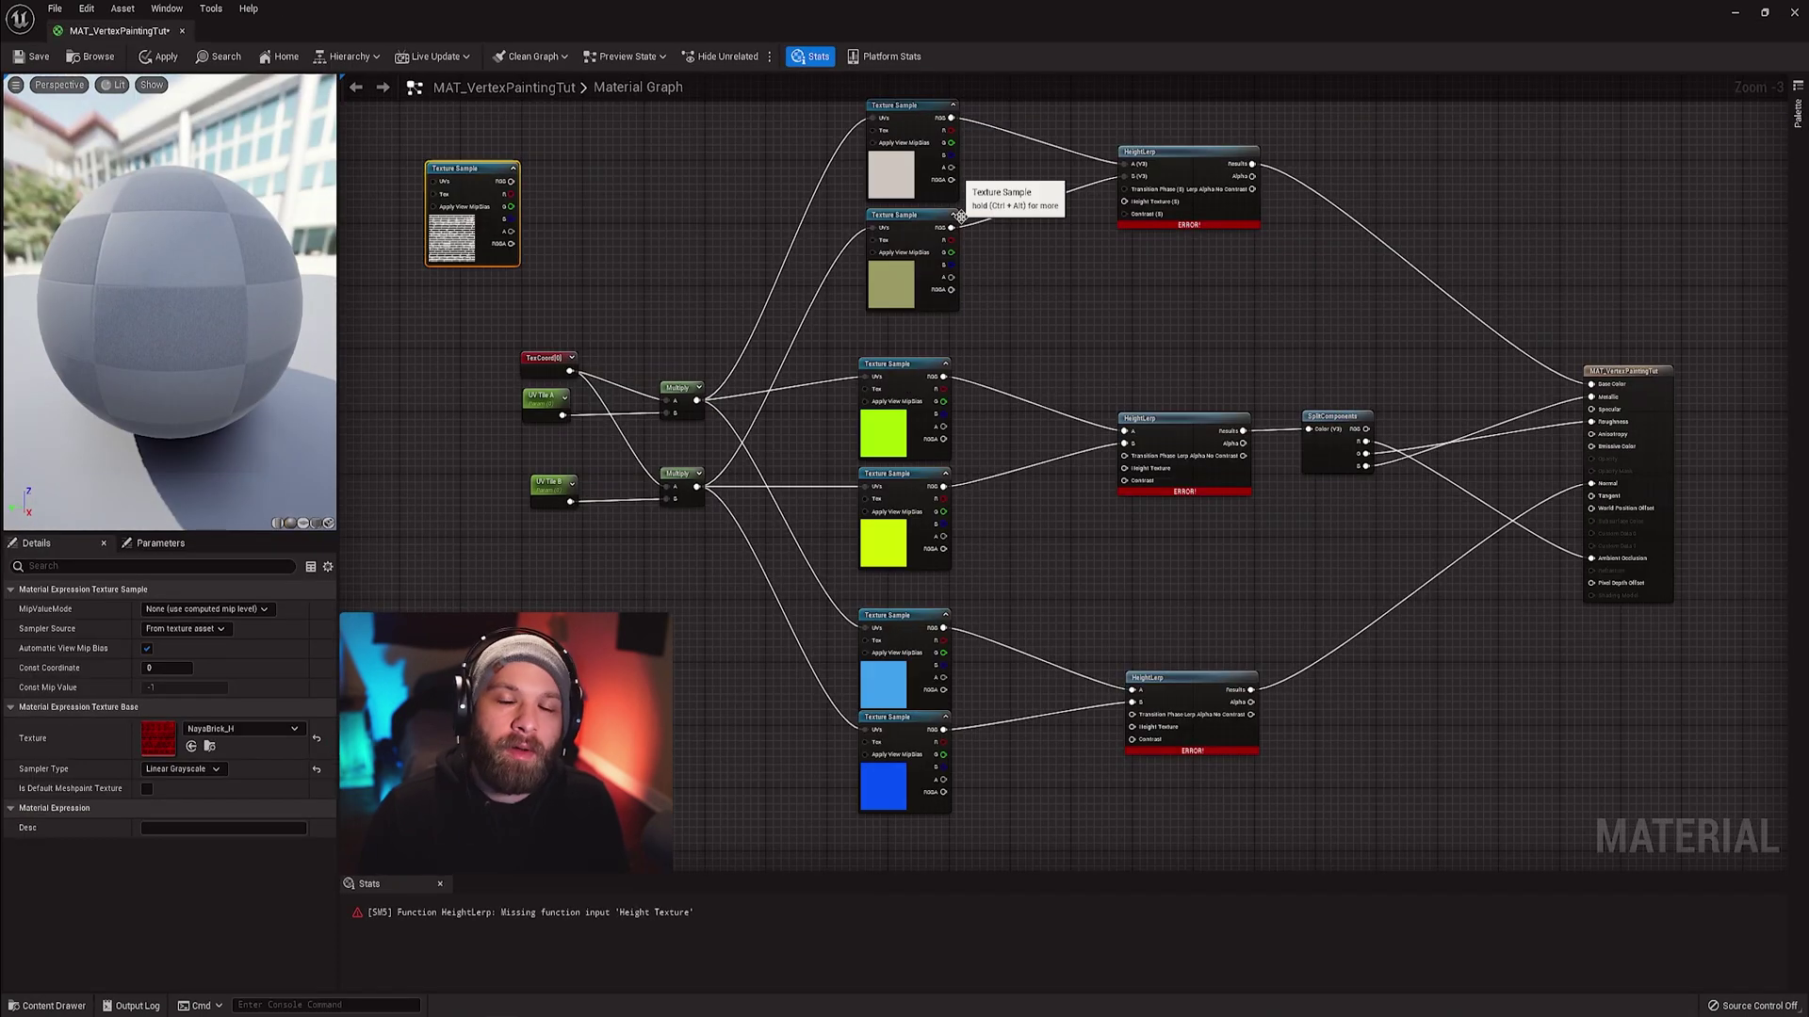
pyautogui.scroll(-1, 1082, 508)
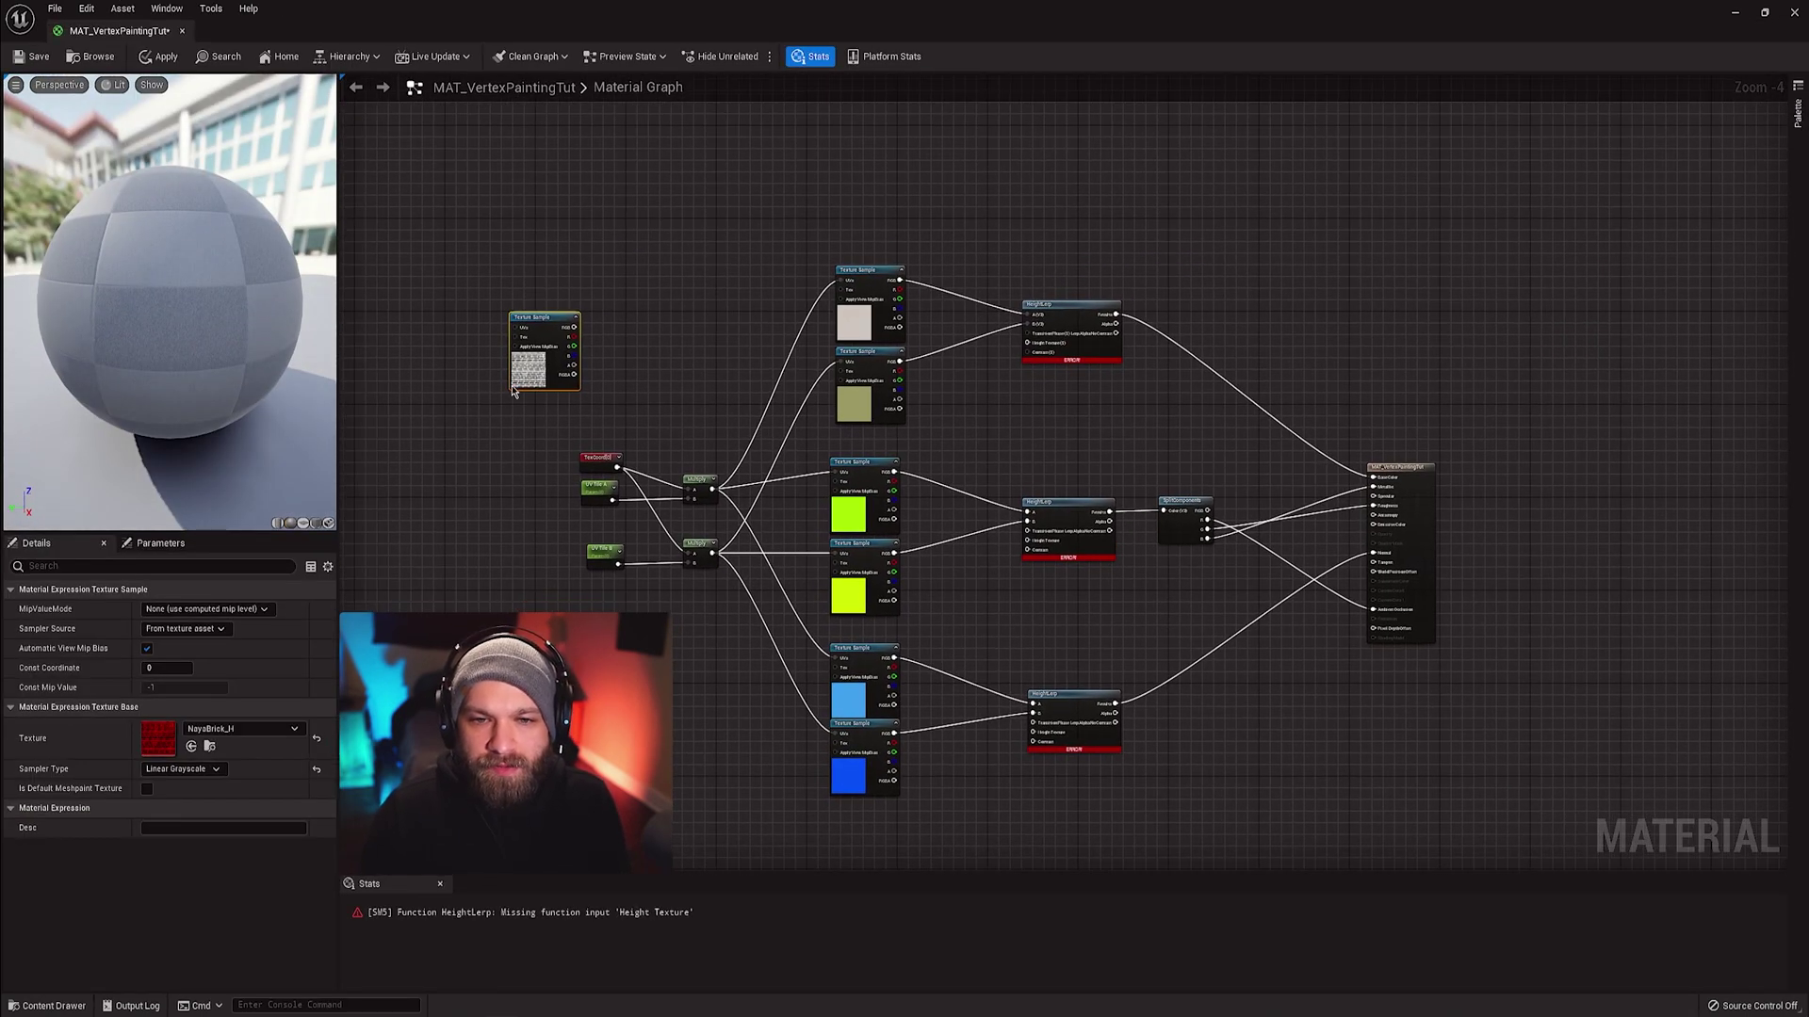
# - Move the NayaBrick_H sample down to the empty area below the other texture samples
pyautogui.moveTo(525, 369); pyautogui.dragTo(947, 818)
pyautogui.moveTo(1308, 814); pyautogui.dragTo(1259, 707, button='right')
pyautogui.scroll(1, 935, 662)
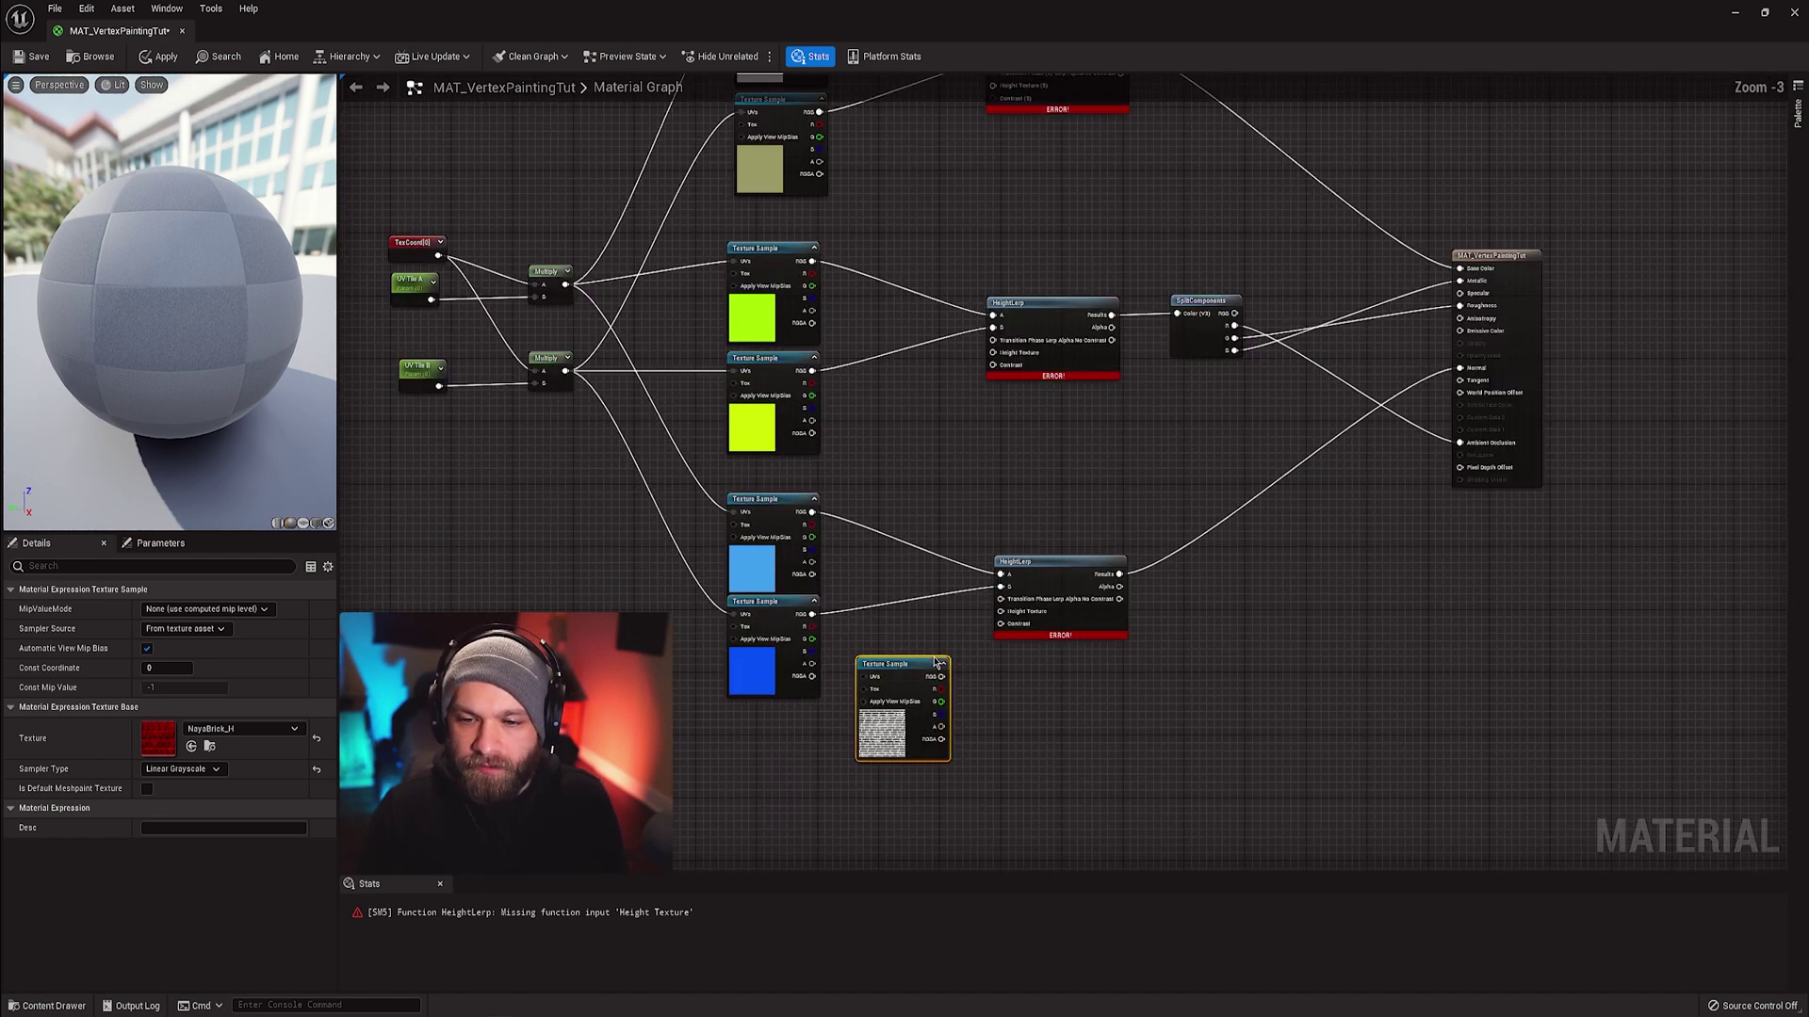
pyautogui.moveTo(905, 529); pyautogui.dragTo(864, 597, button='right')
pyautogui.scroll(-1, 872, 569)
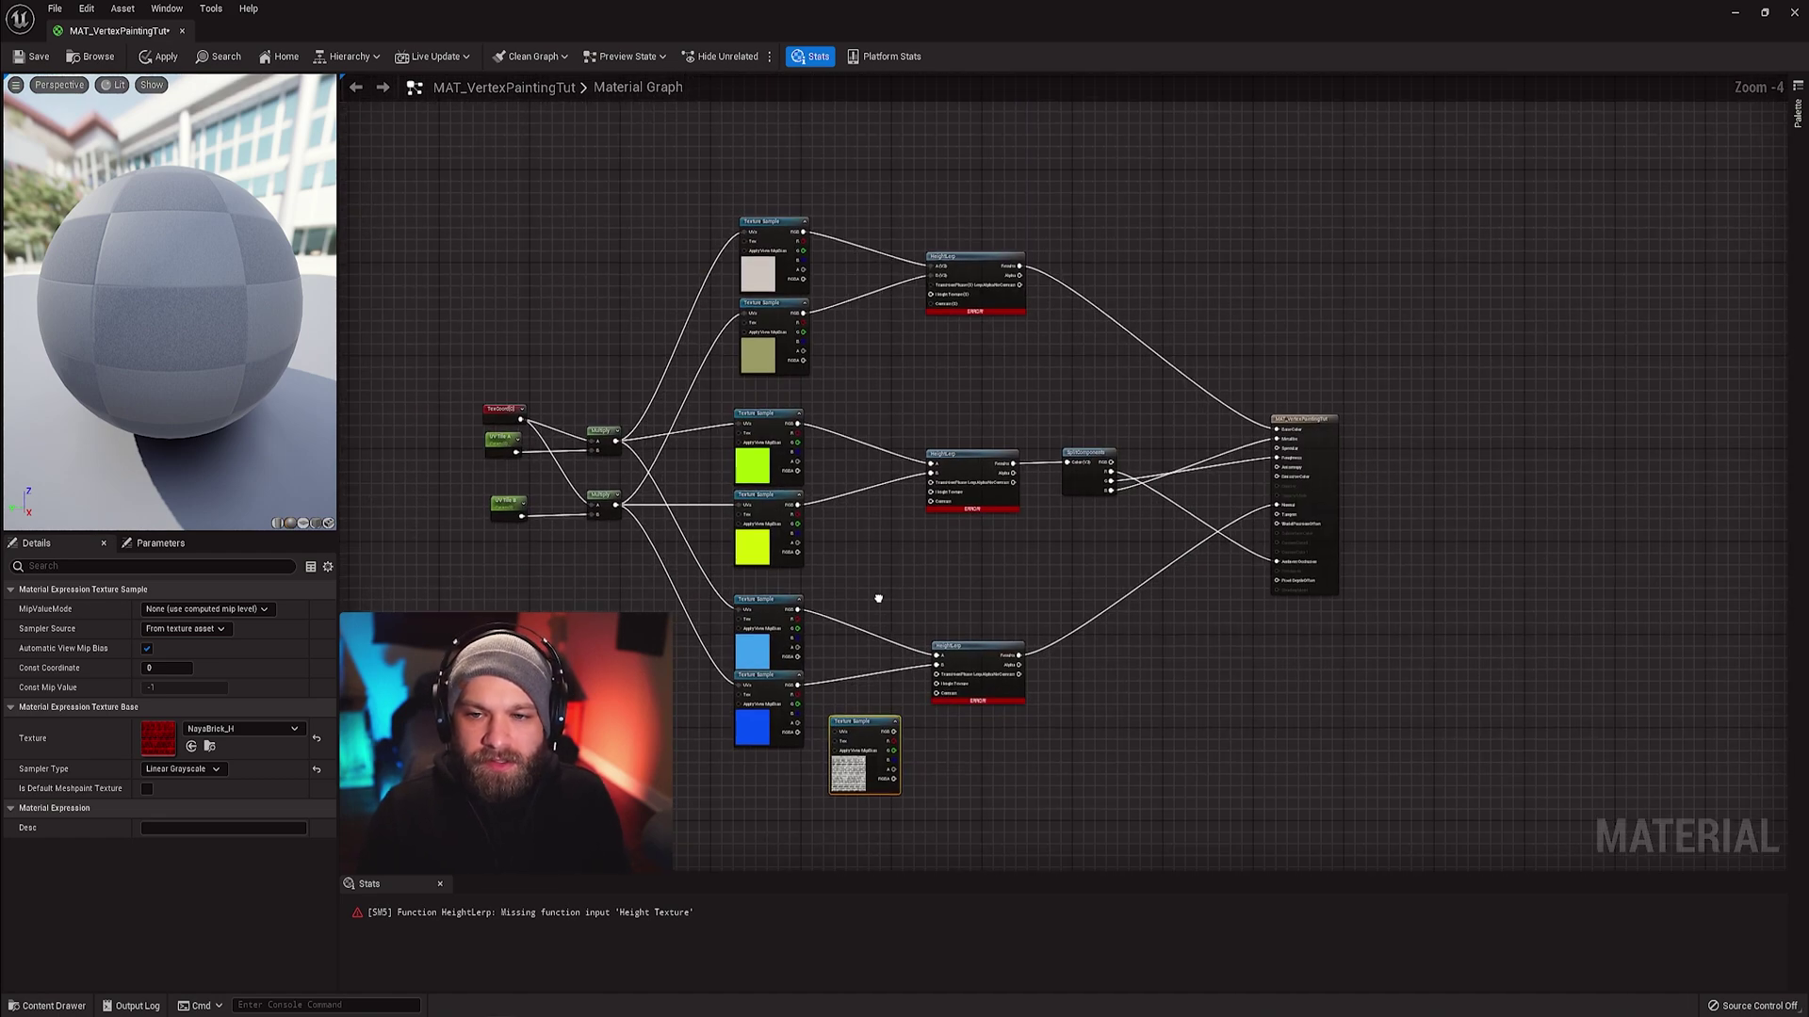
pyautogui.scroll(1, 878, 598)
pyautogui.scroll(-1, 872, 589)
pyautogui.press('Delete')
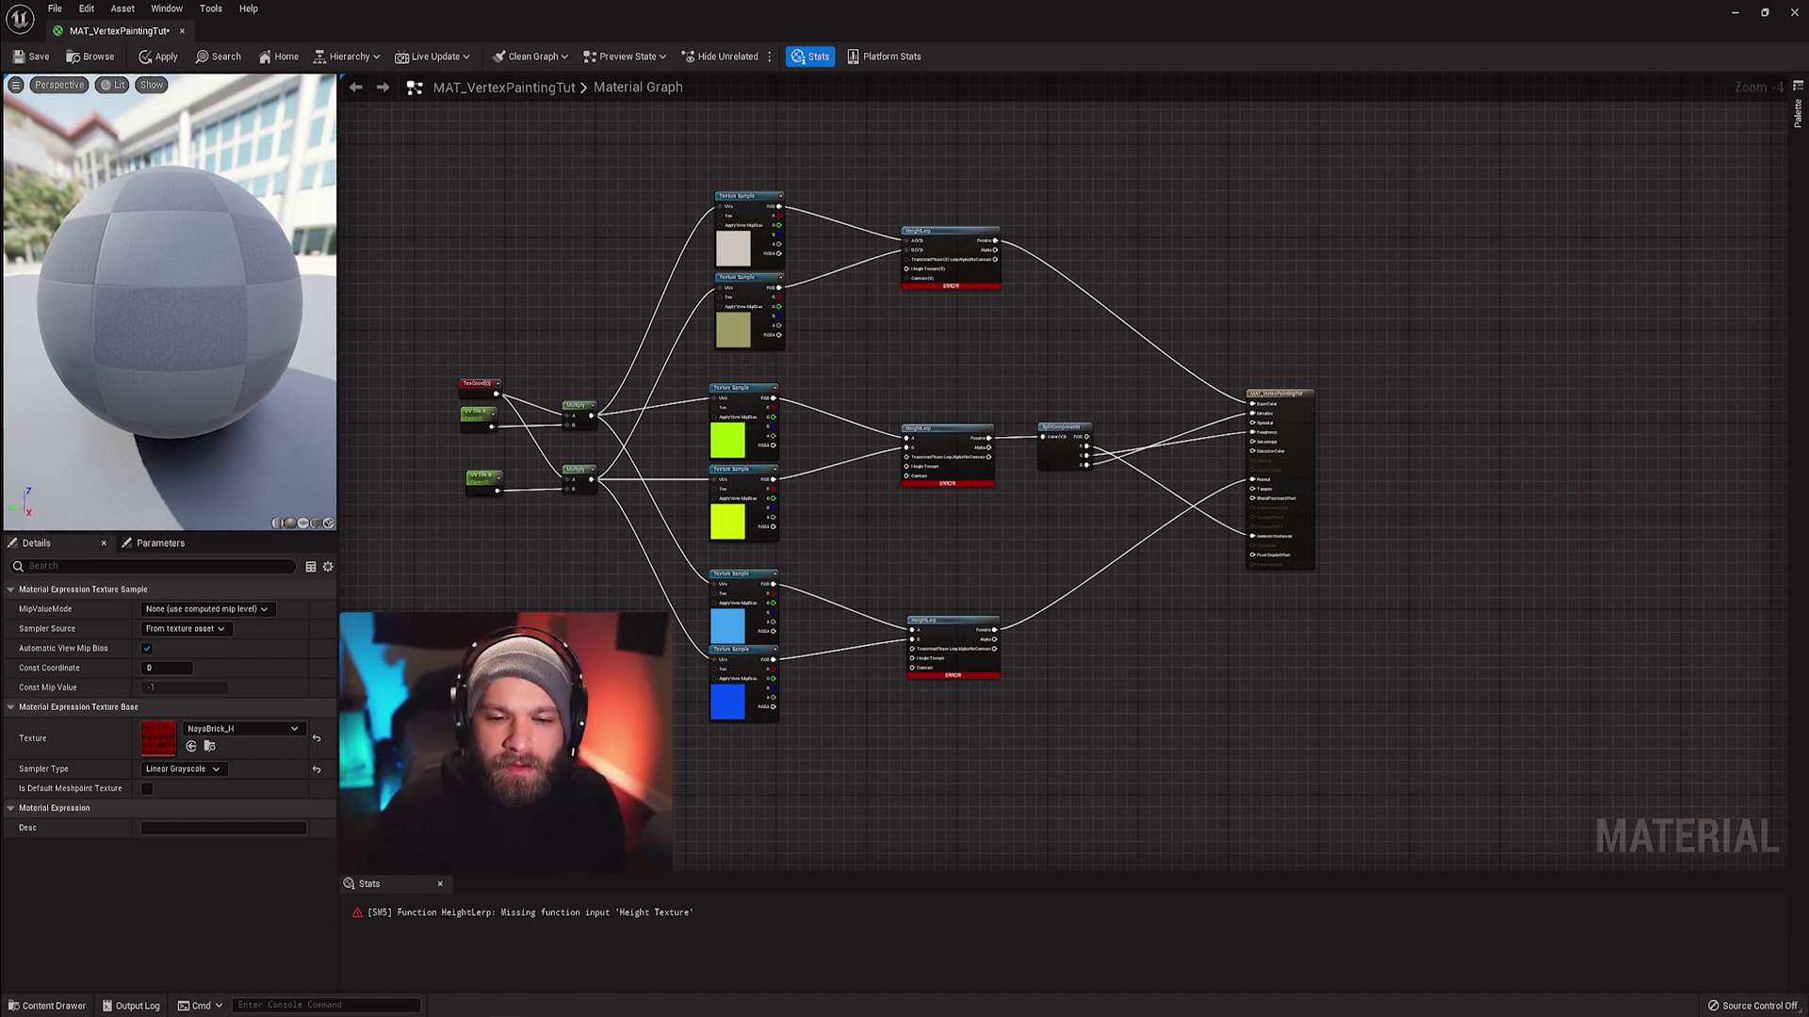
# - Open the NayaBrick_H texture and examine how its height map separates bricks from mortar
pyautogui.doubleClick(158, 739)
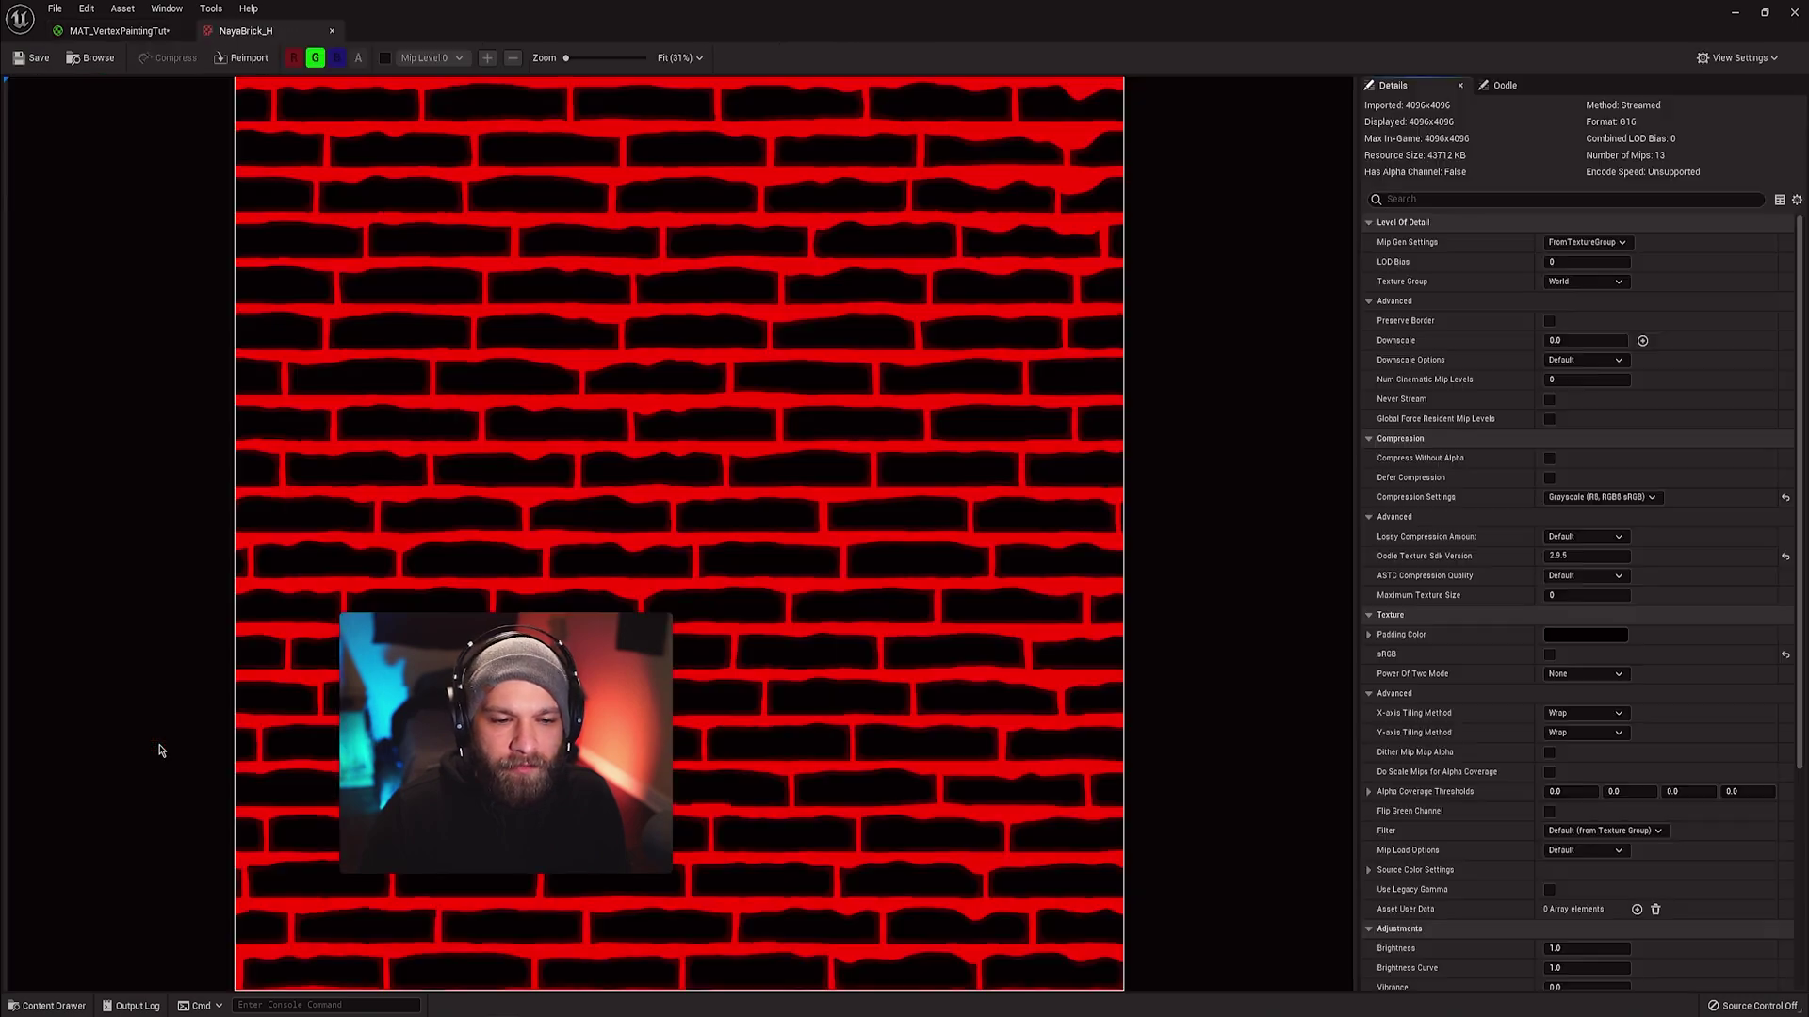
pyautogui.scroll(1, 744, 540)
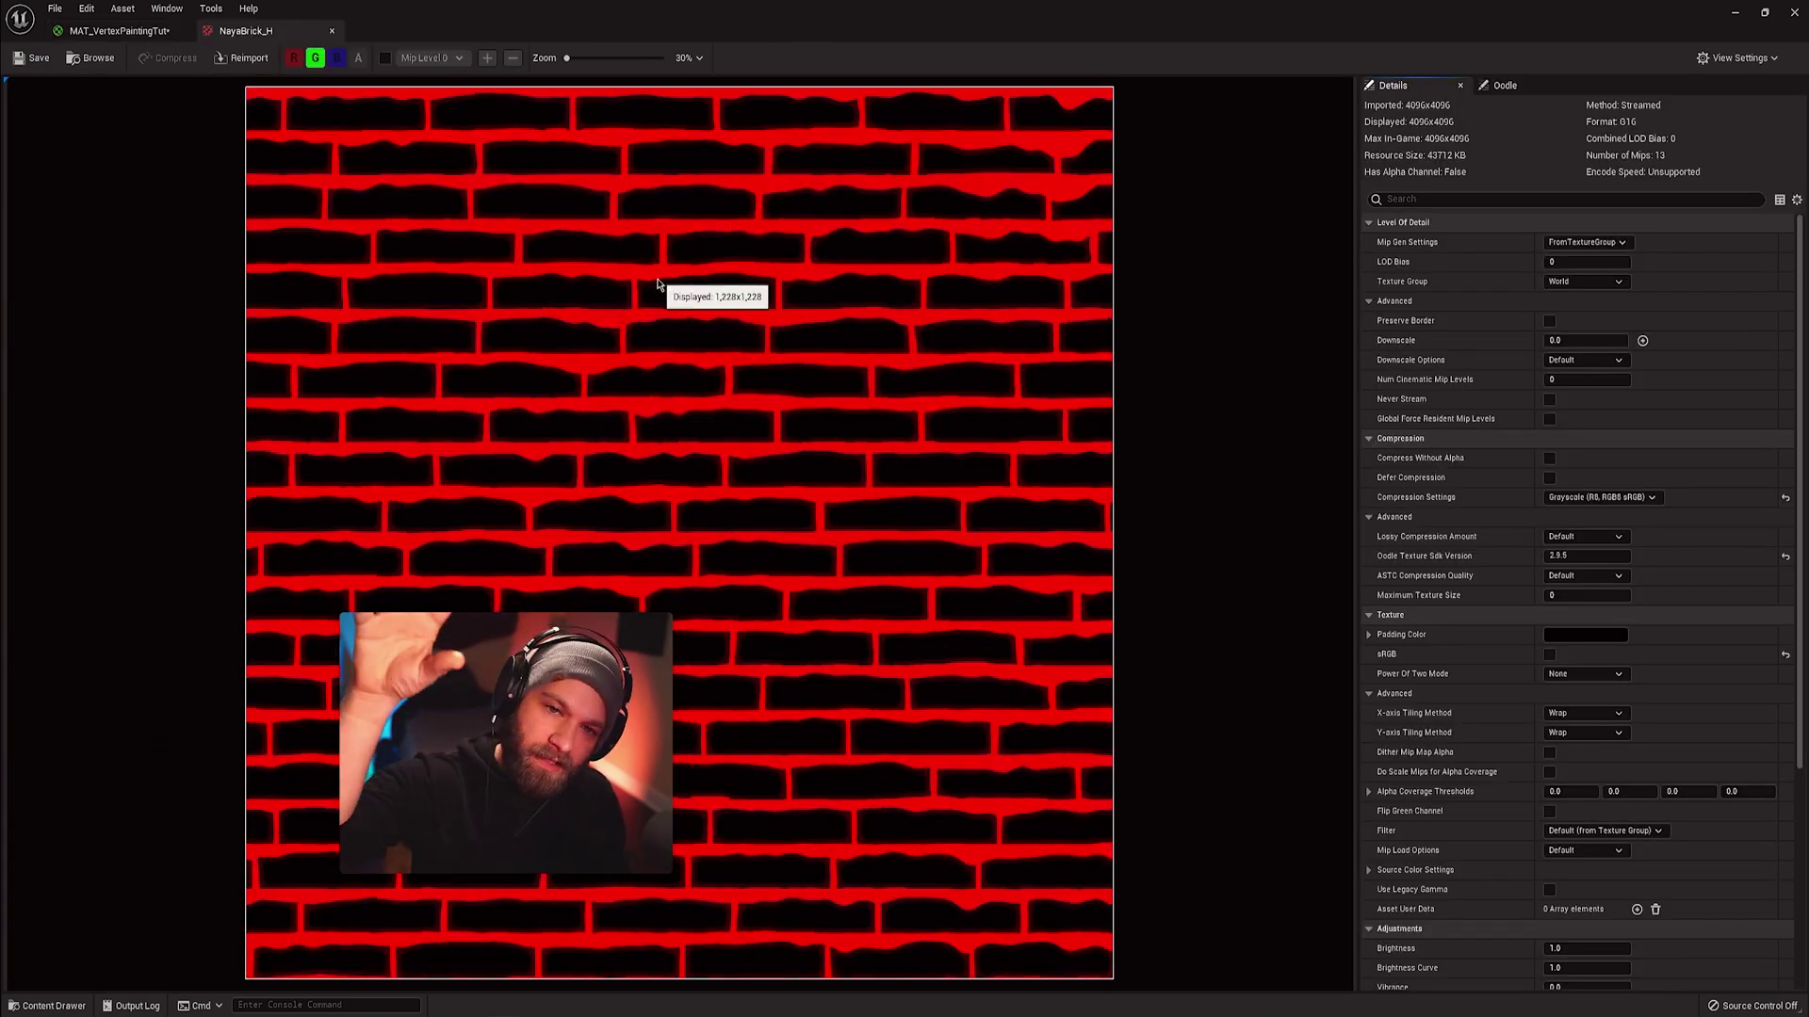
pyautogui.click(1735, 13)
pyautogui.doubleClick(753, 808)
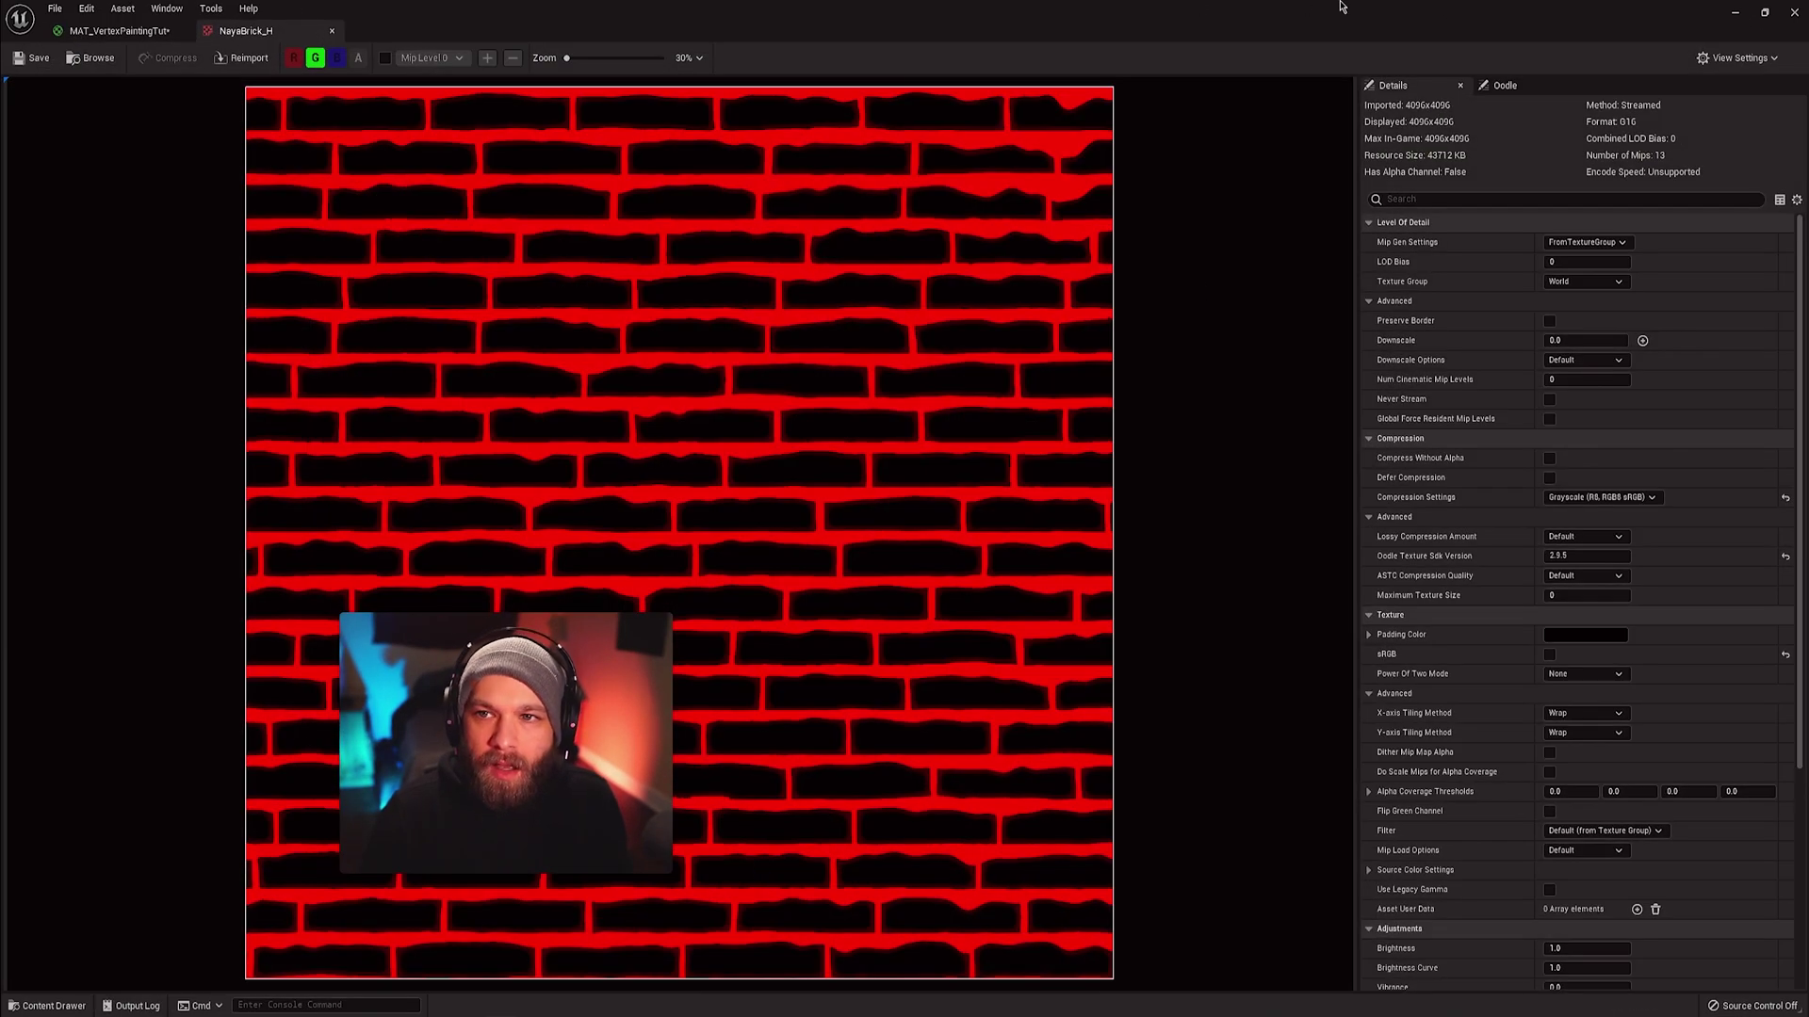
# - Return to the MAT_VertexPaintingTut graph and align the NayaBrick_H sample directly under the moss normal sample
pyautogui.click(77, 30)
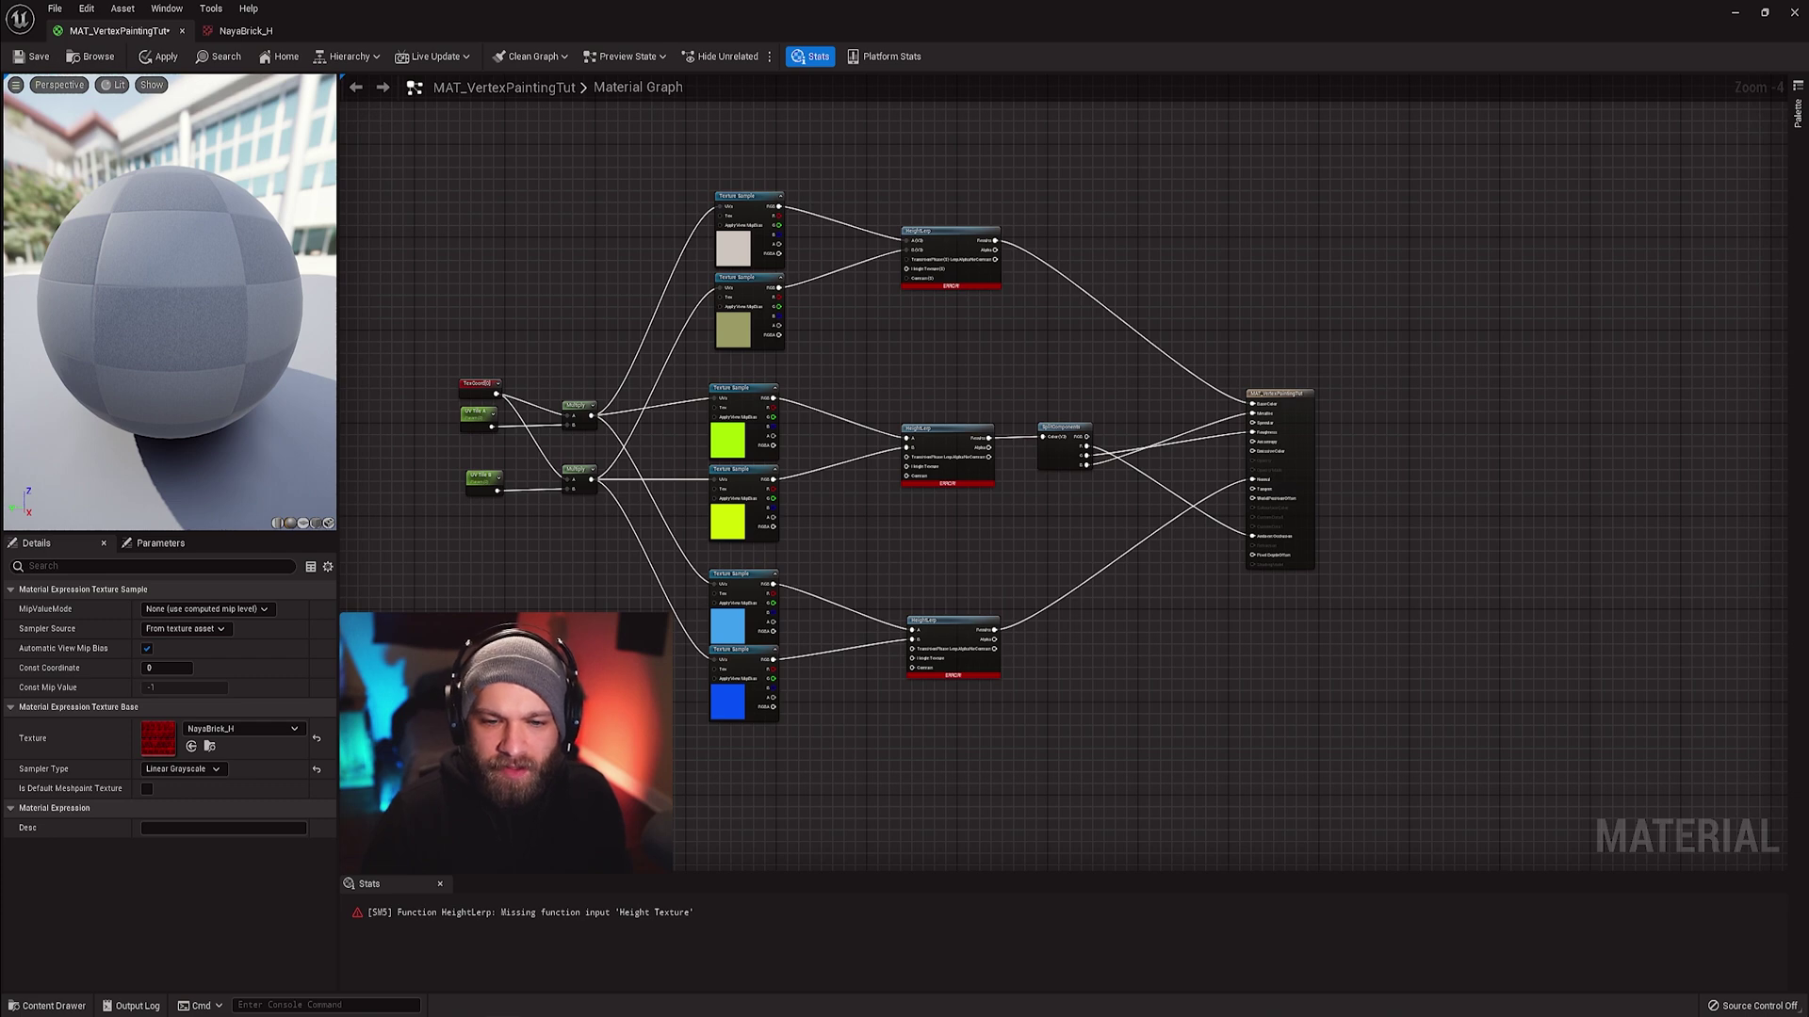
pyautogui.moveTo(613, 805); pyautogui.dragTo(727, 802)
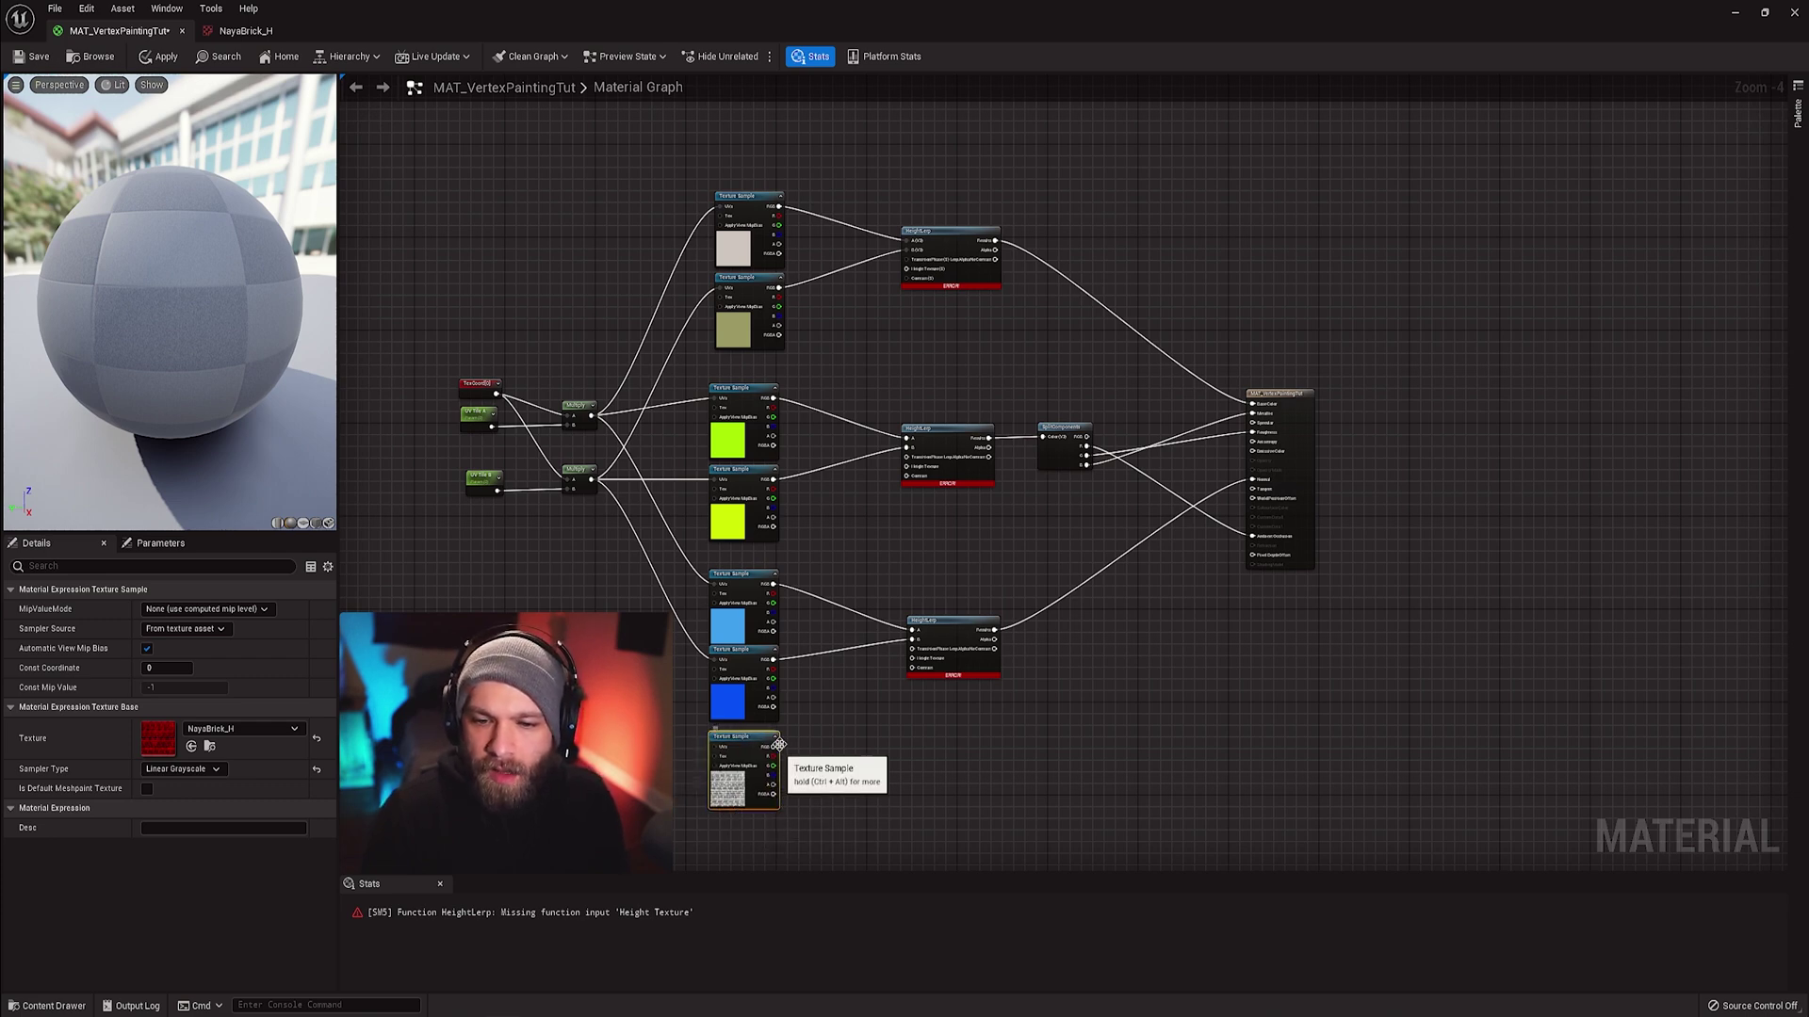
# - Connect the NayaBrick_H sample's red channel to the Height Texture input of all three HeightLerp nodes
pyautogui.moveTo(778, 745); pyautogui.dragTo(912, 672)
pyautogui.scroll(2, 912, 672)
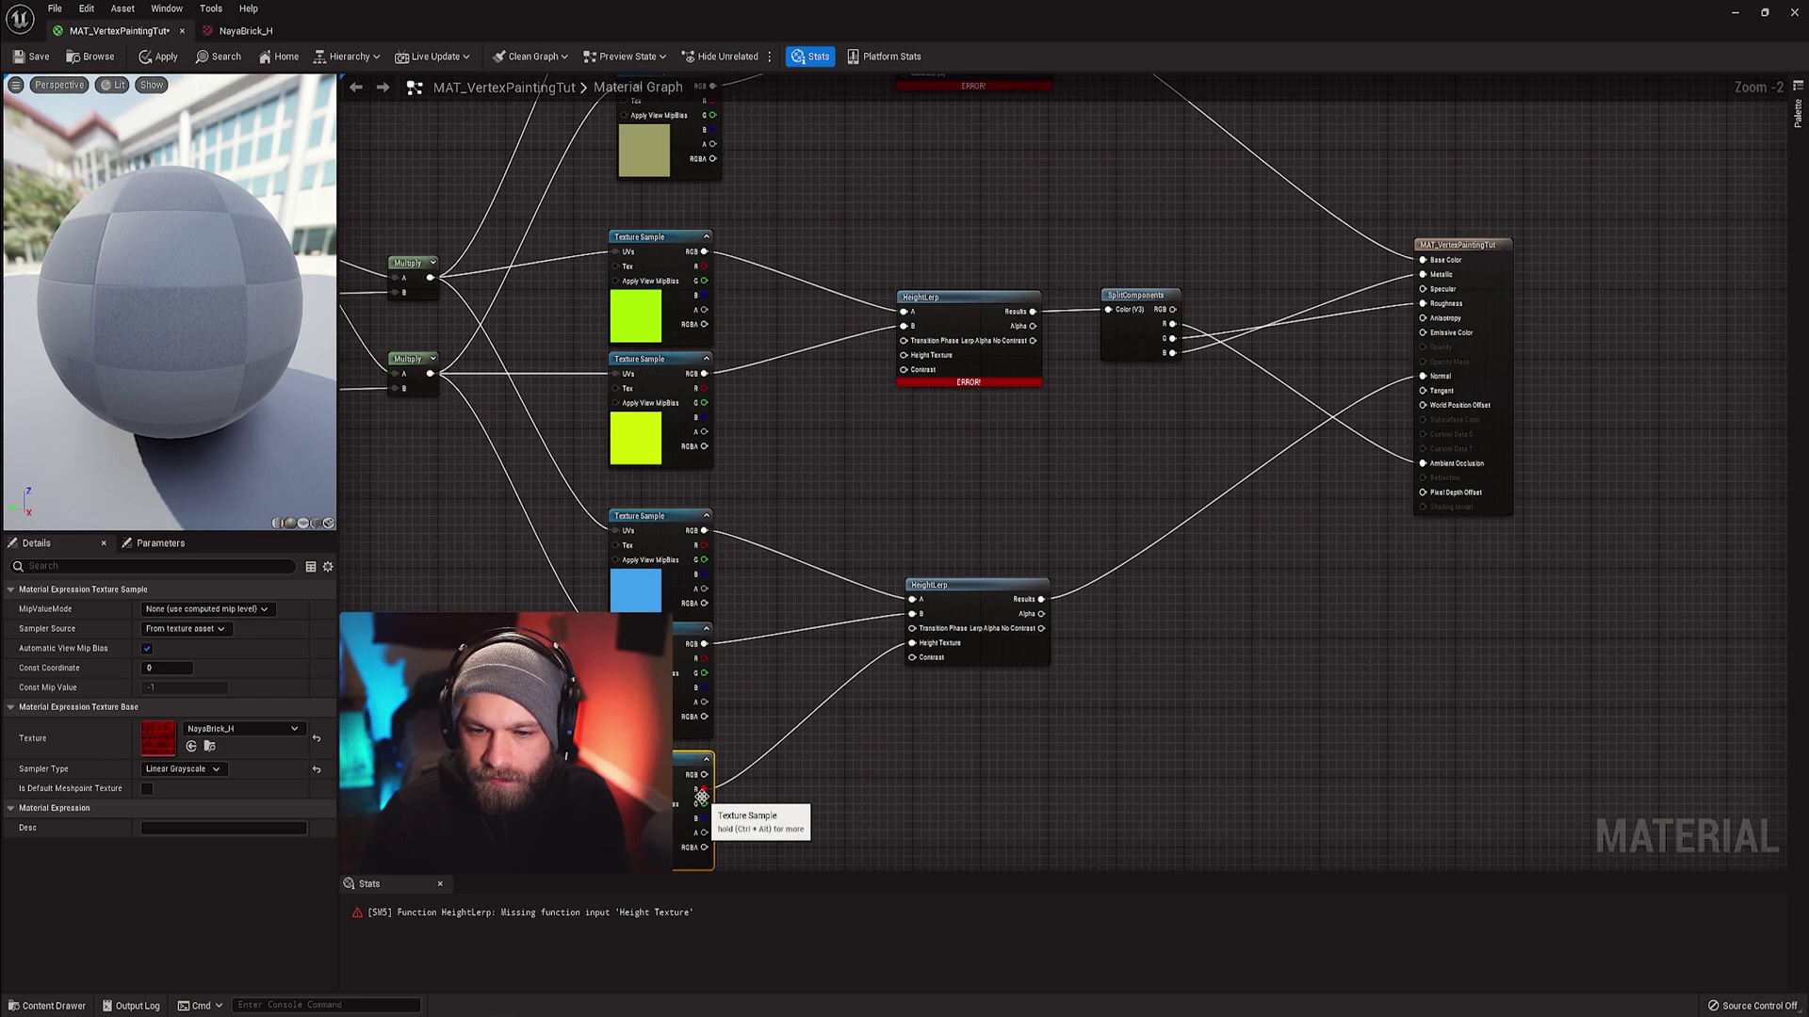
pyautogui.moveTo(704, 774); pyautogui.dragTo(904, 365)
pyautogui.scroll(-2, 800, 702)
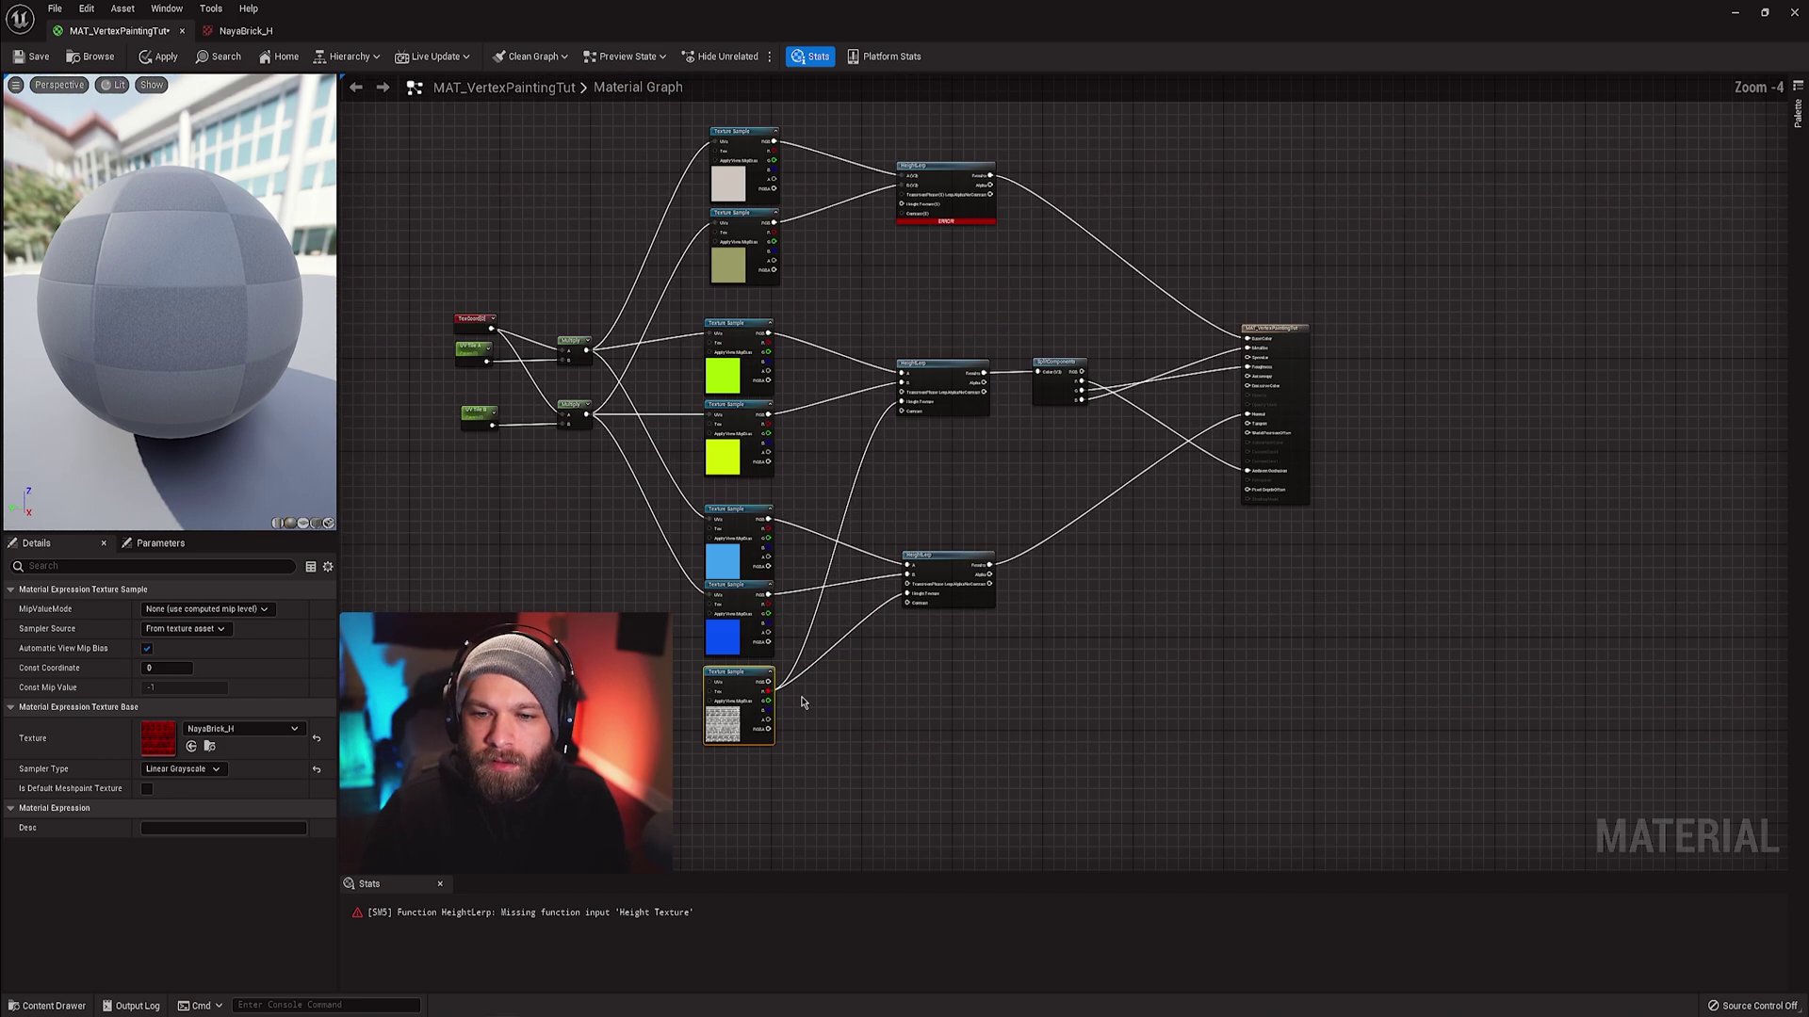
pyautogui.moveTo(771, 686); pyautogui.dragTo(902, 204)
pyautogui.moveTo(1202, 509); pyautogui.dragTo(1118, 581, button='right')
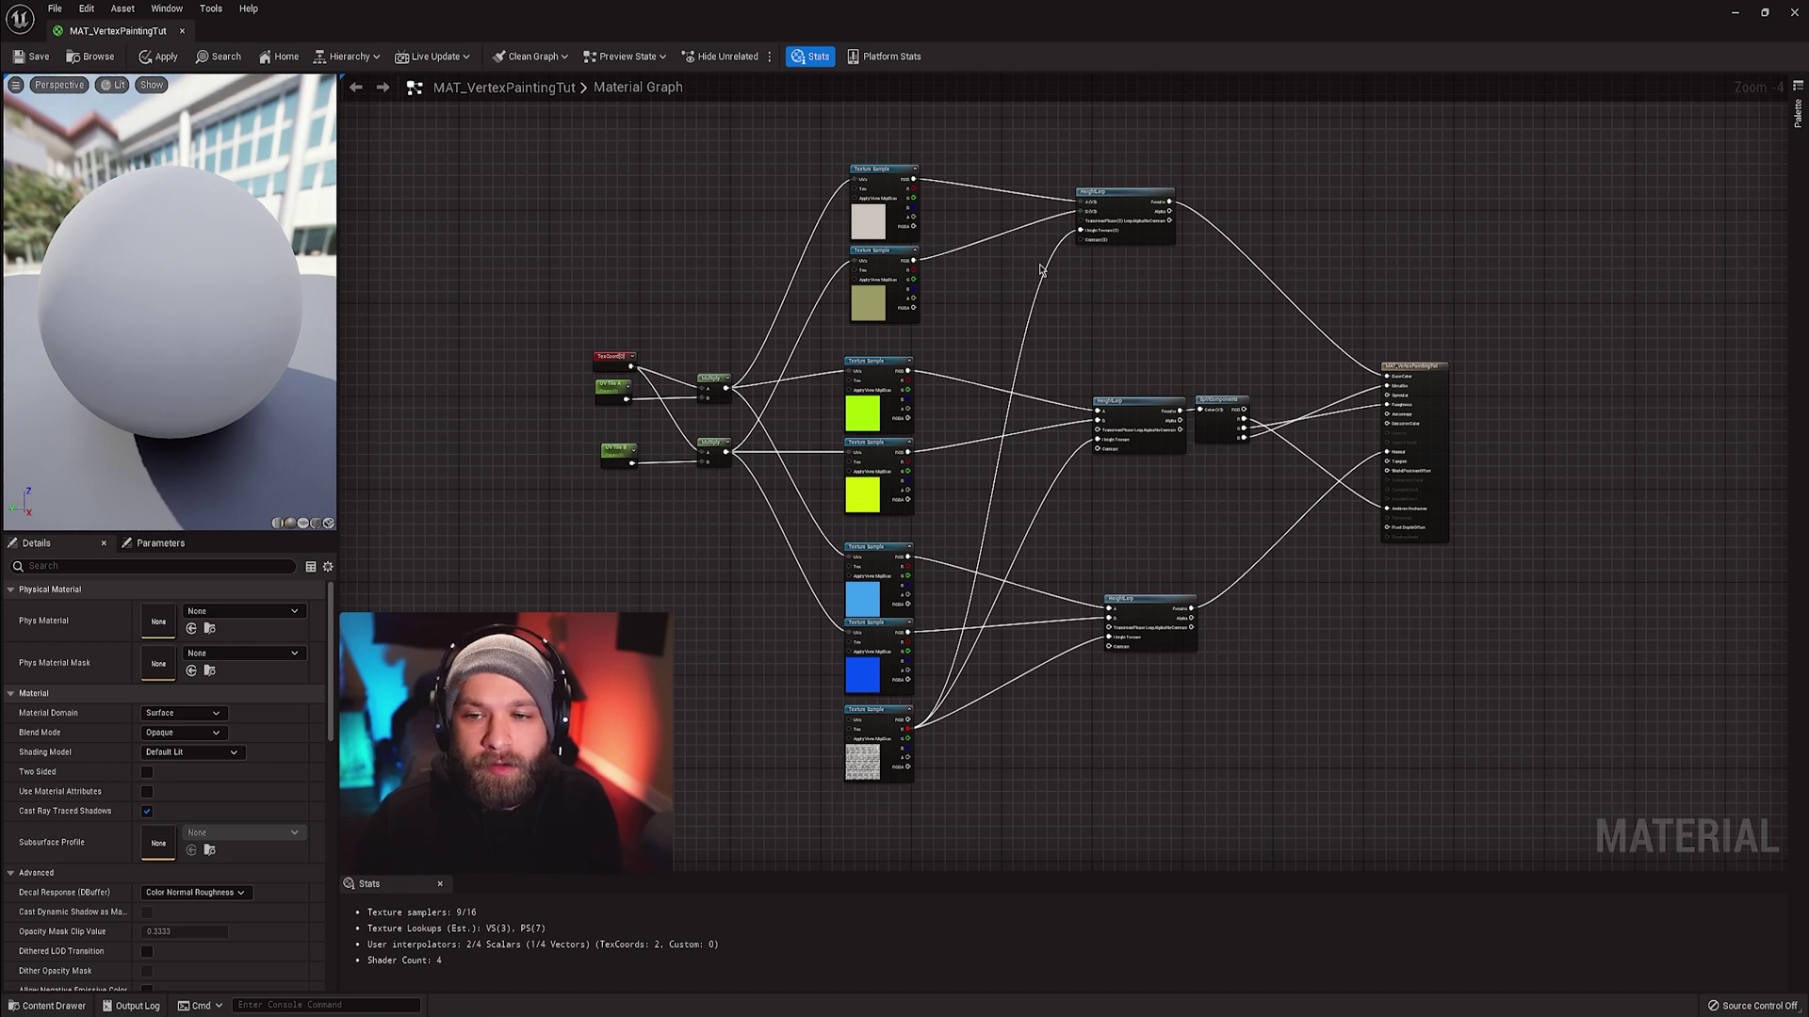
# - Add a Vertex Color node in the space beside the moss base color texture sample
pyautogui.rightClick(958, 333)
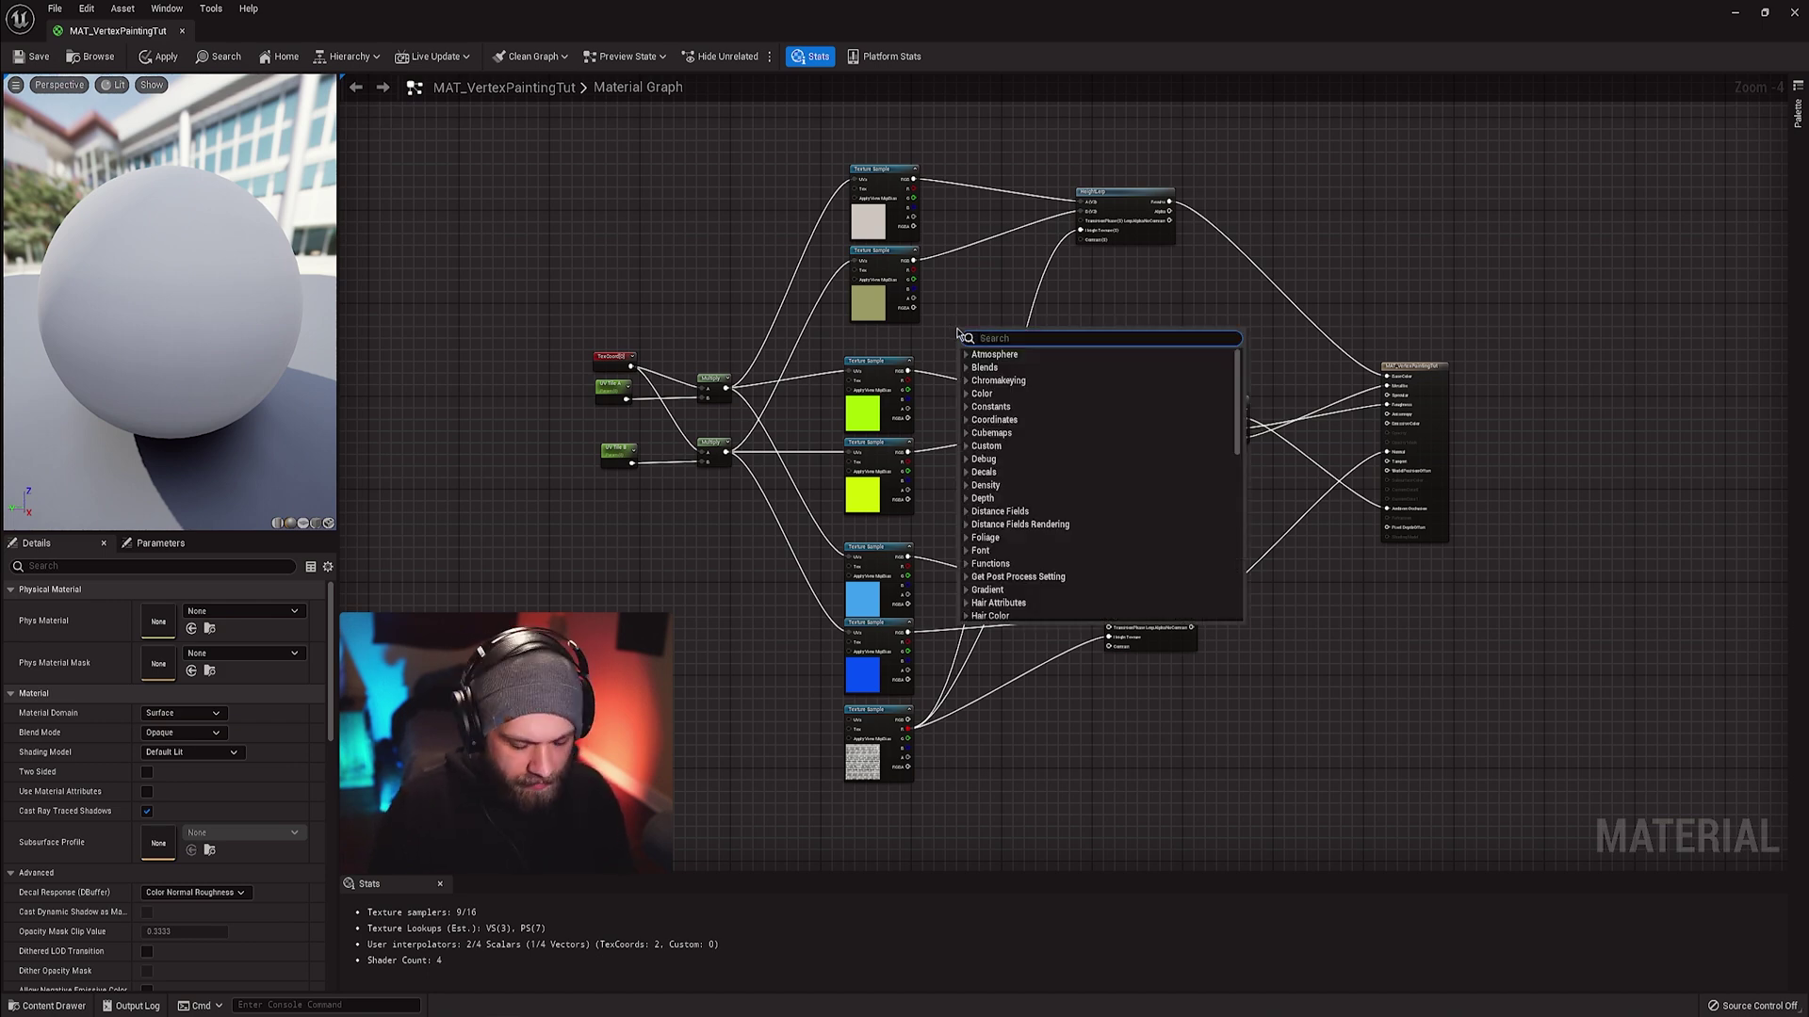
pyautogui.write('verte')
pyautogui.press('Return')
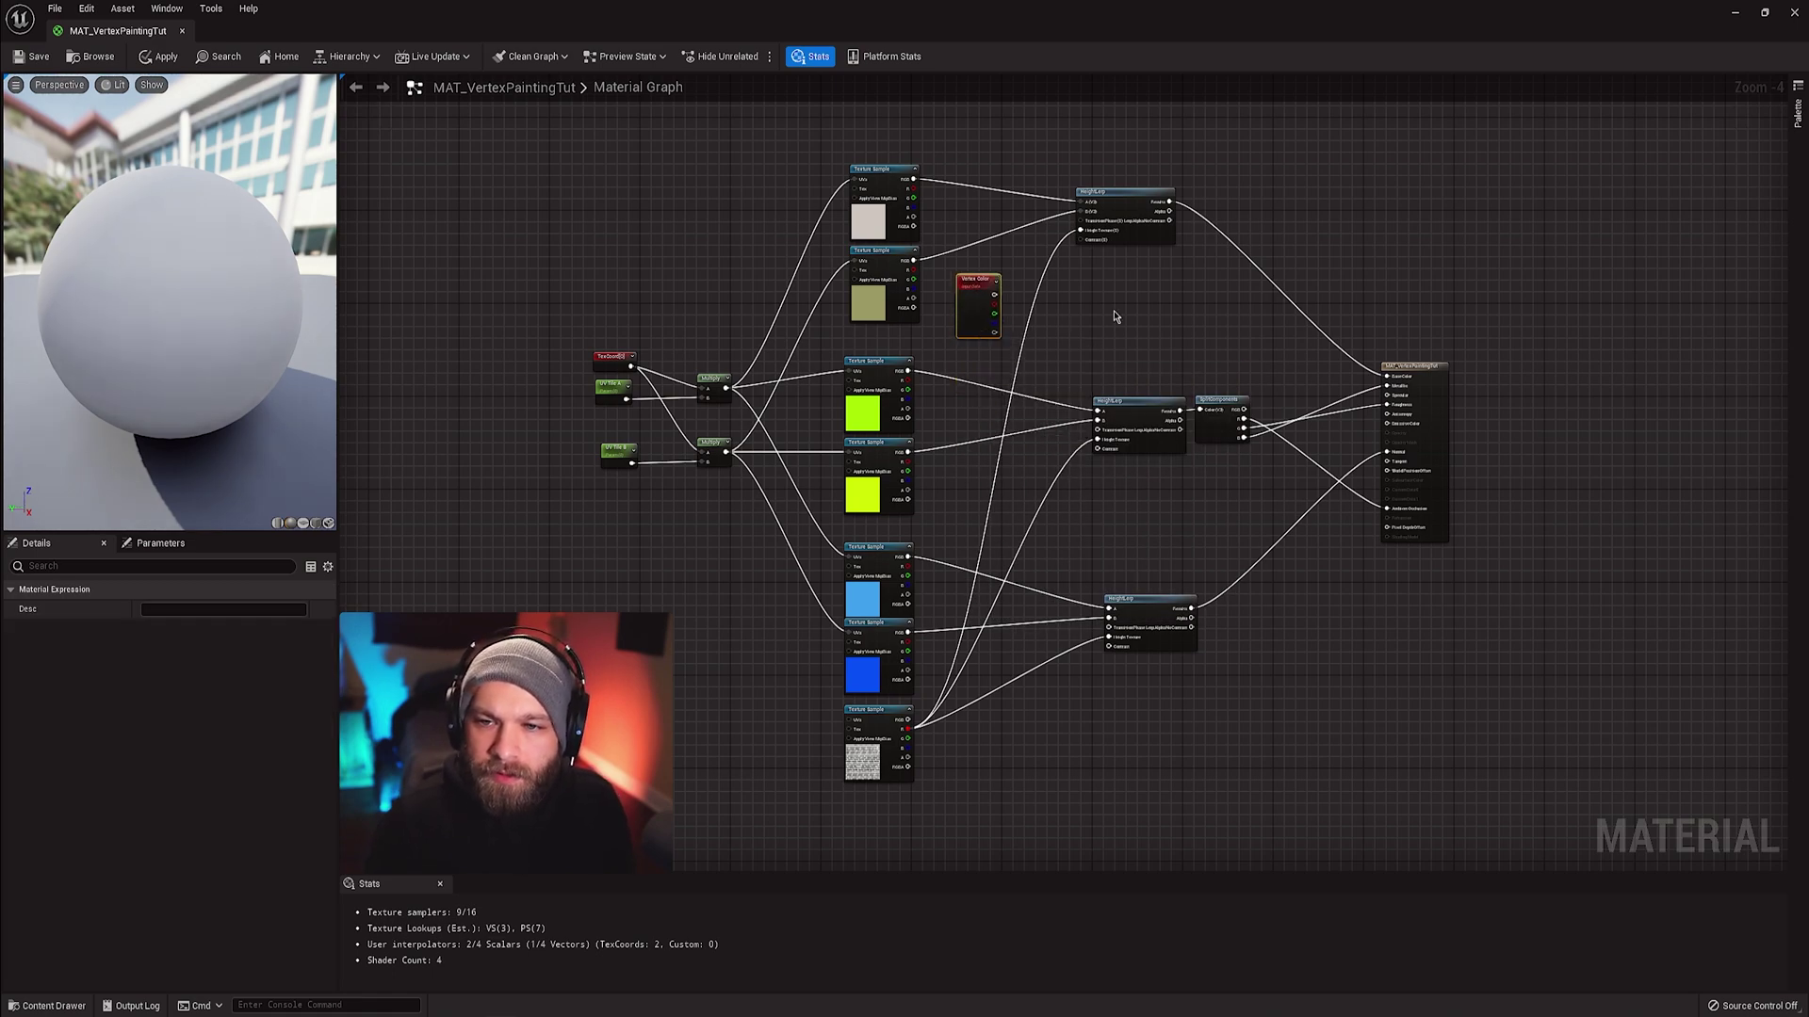
# - Connect the Vertex Color node's red channel to the Transition Phase input of all three HeightLerps and save the material
pyautogui.scroll(2, 1009, 318)
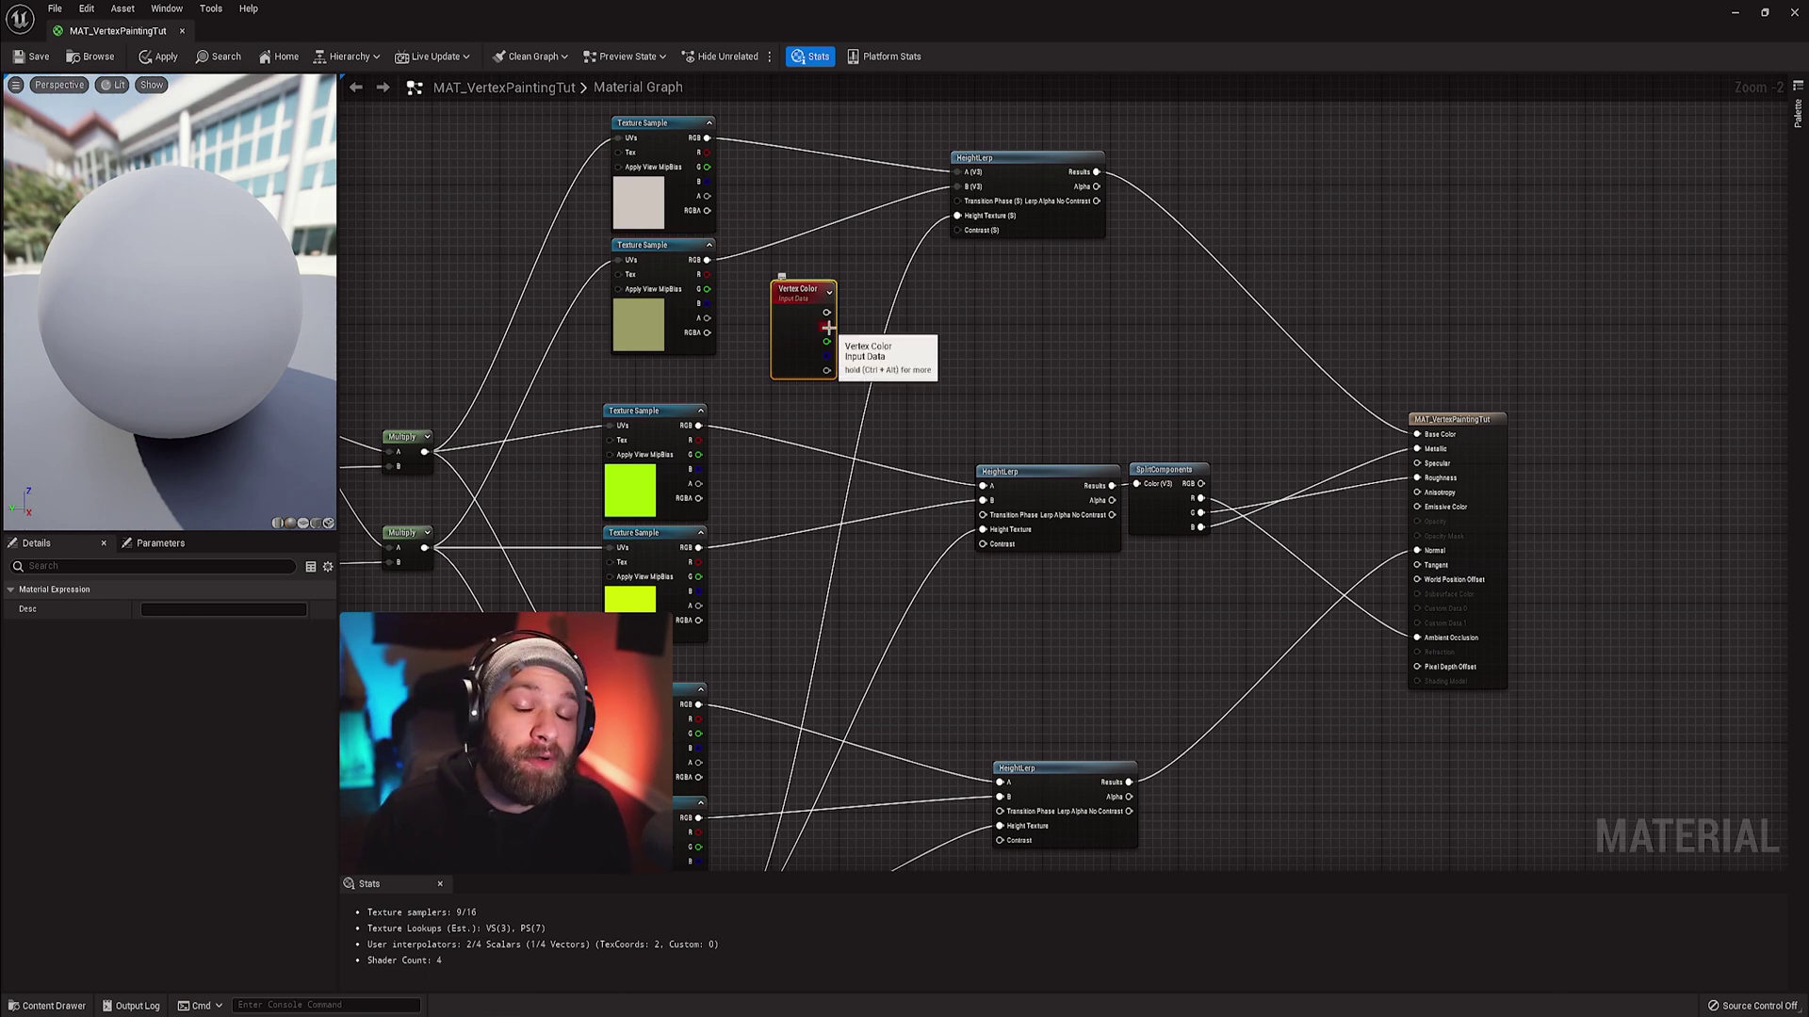
pyautogui.moveTo(827, 327); pyautogui.dragTo(809, 330, button='right')
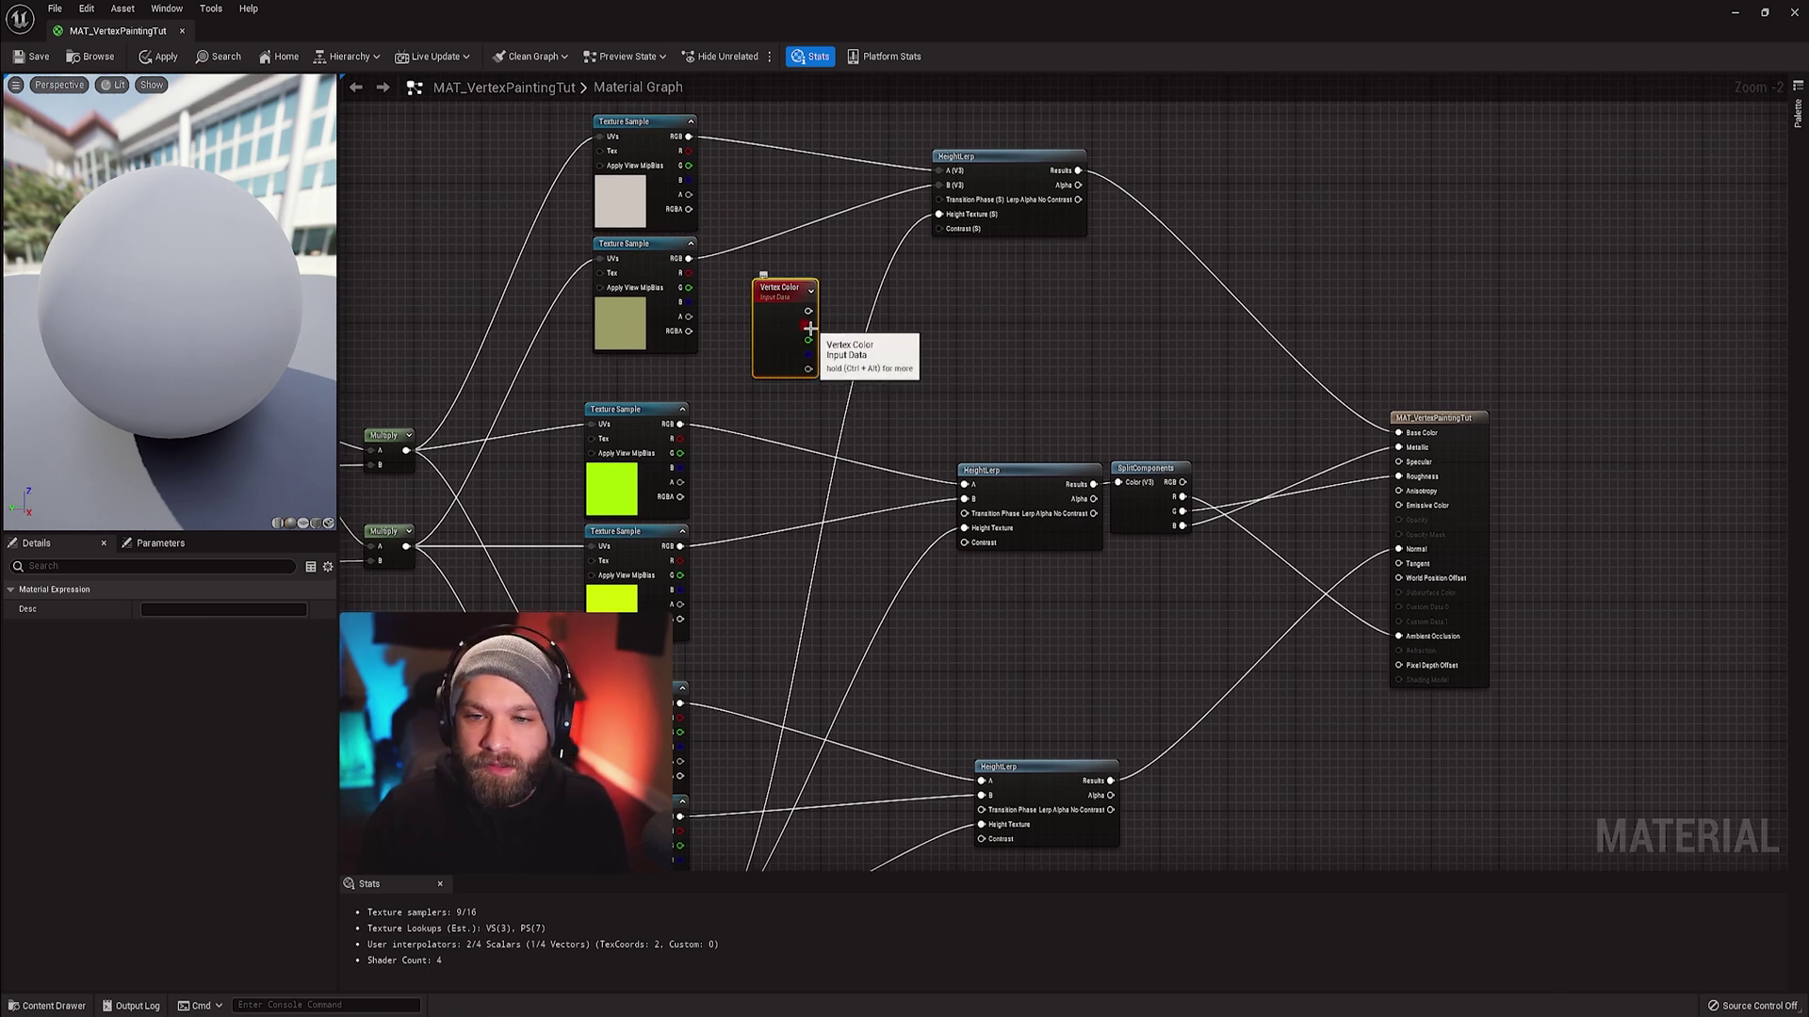
pyautogui.moveTo(808, 327); pyautogui.dragTo(940, 214)
pyautogui.moveTo(809, 325); pyautogui.dragTo(962, 527)
pyautogui.moveTo(809, 325); pyautogui.dragTo(962, 798)
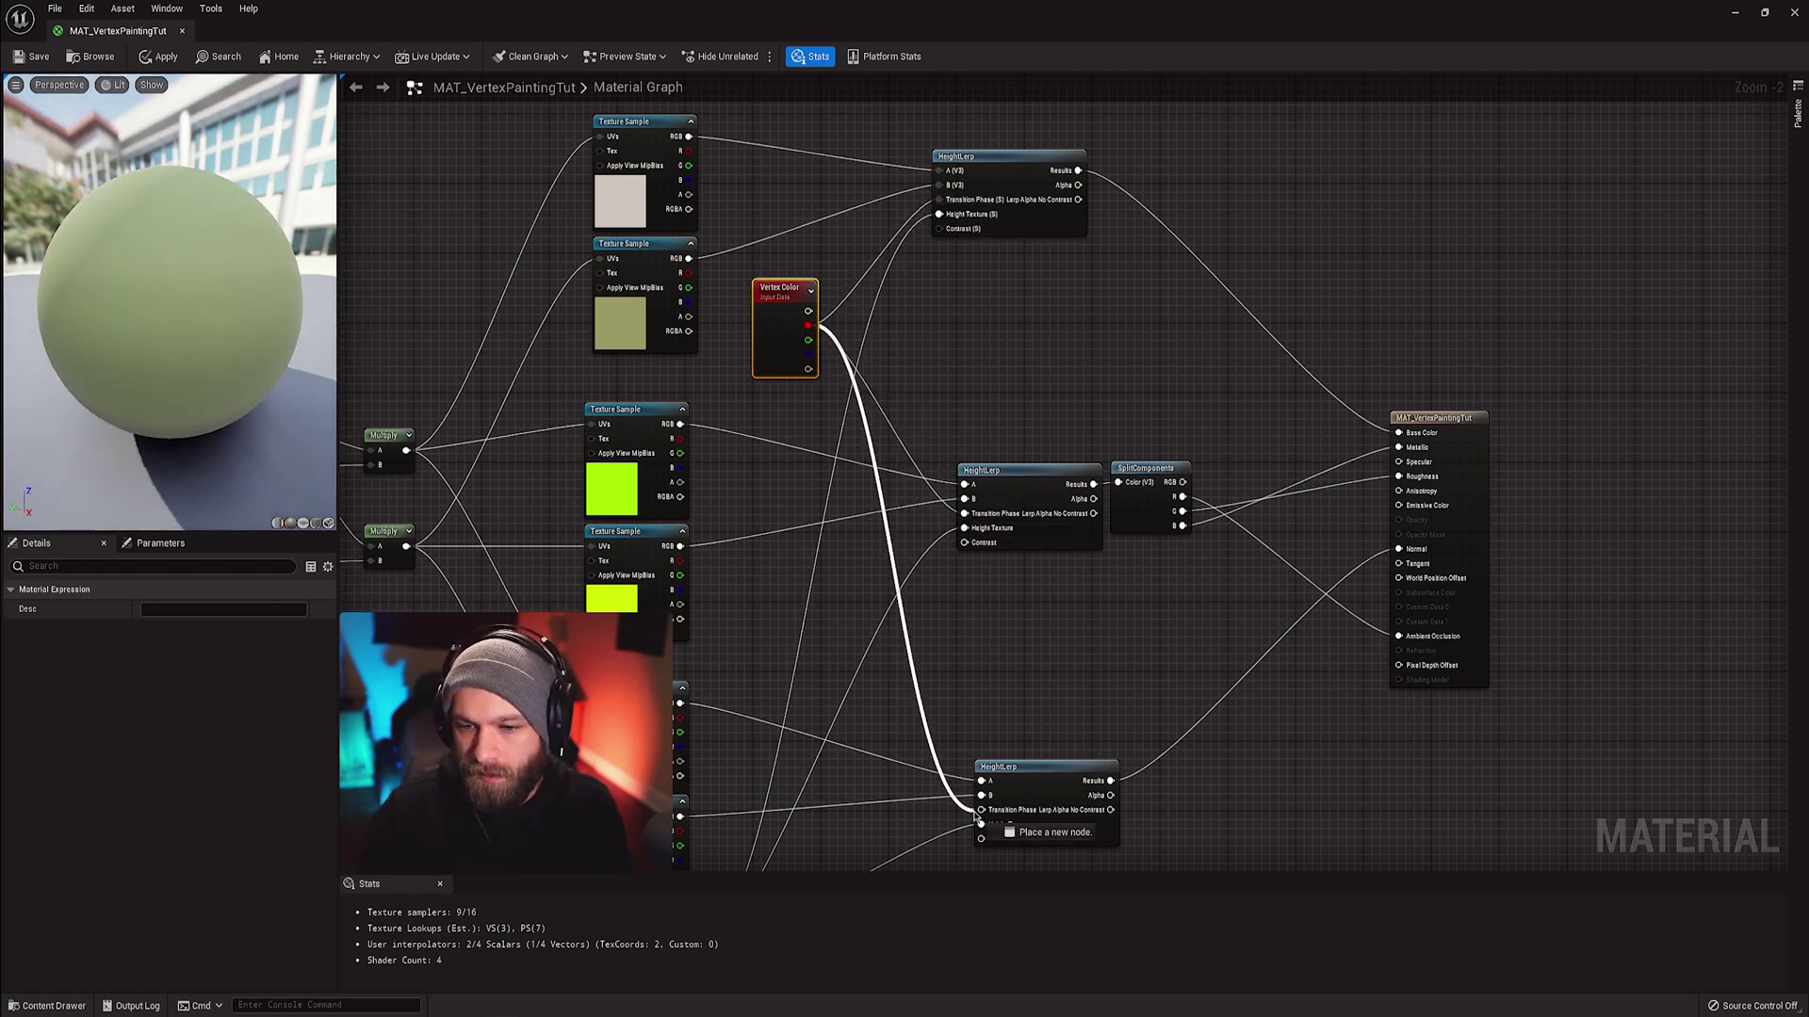
pyautogui.moveTo(976, 820); pyautogui.dragTo(981, 810)
pyautogui.moveTo(591, 320); pyautogui.dragTo(536, 205, button='right')
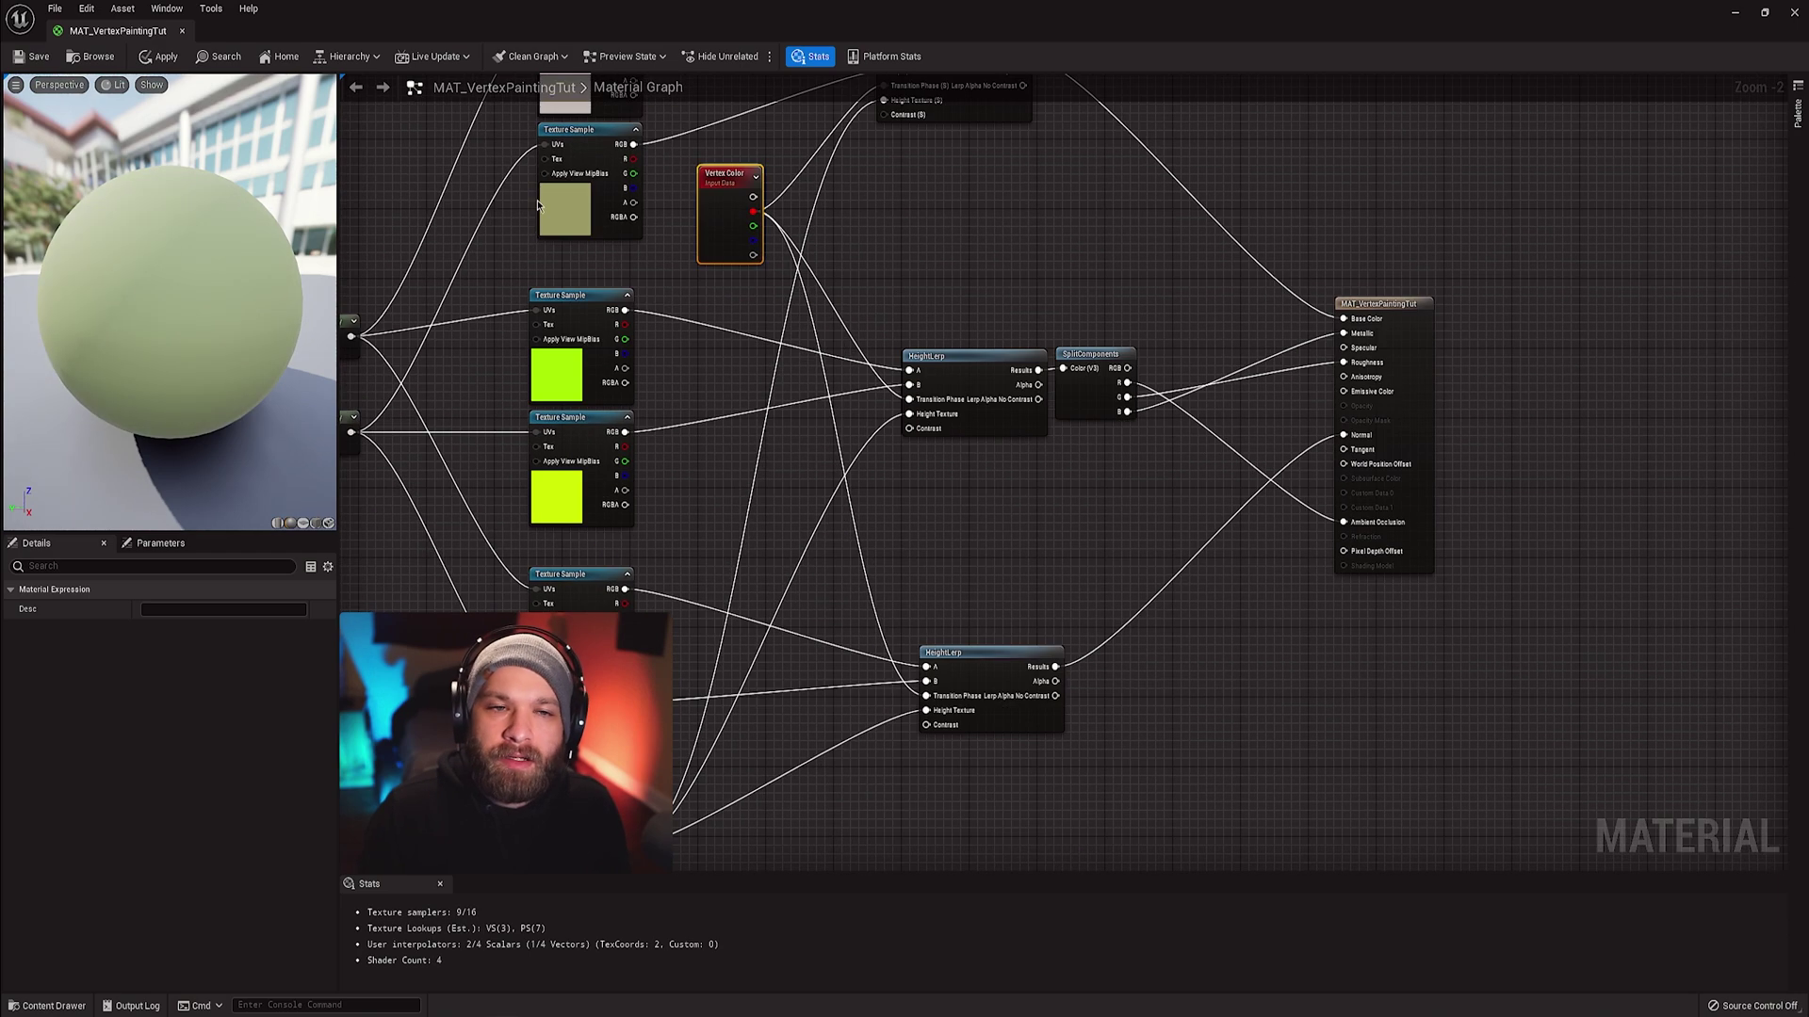
pyautogui.click(32, 59)
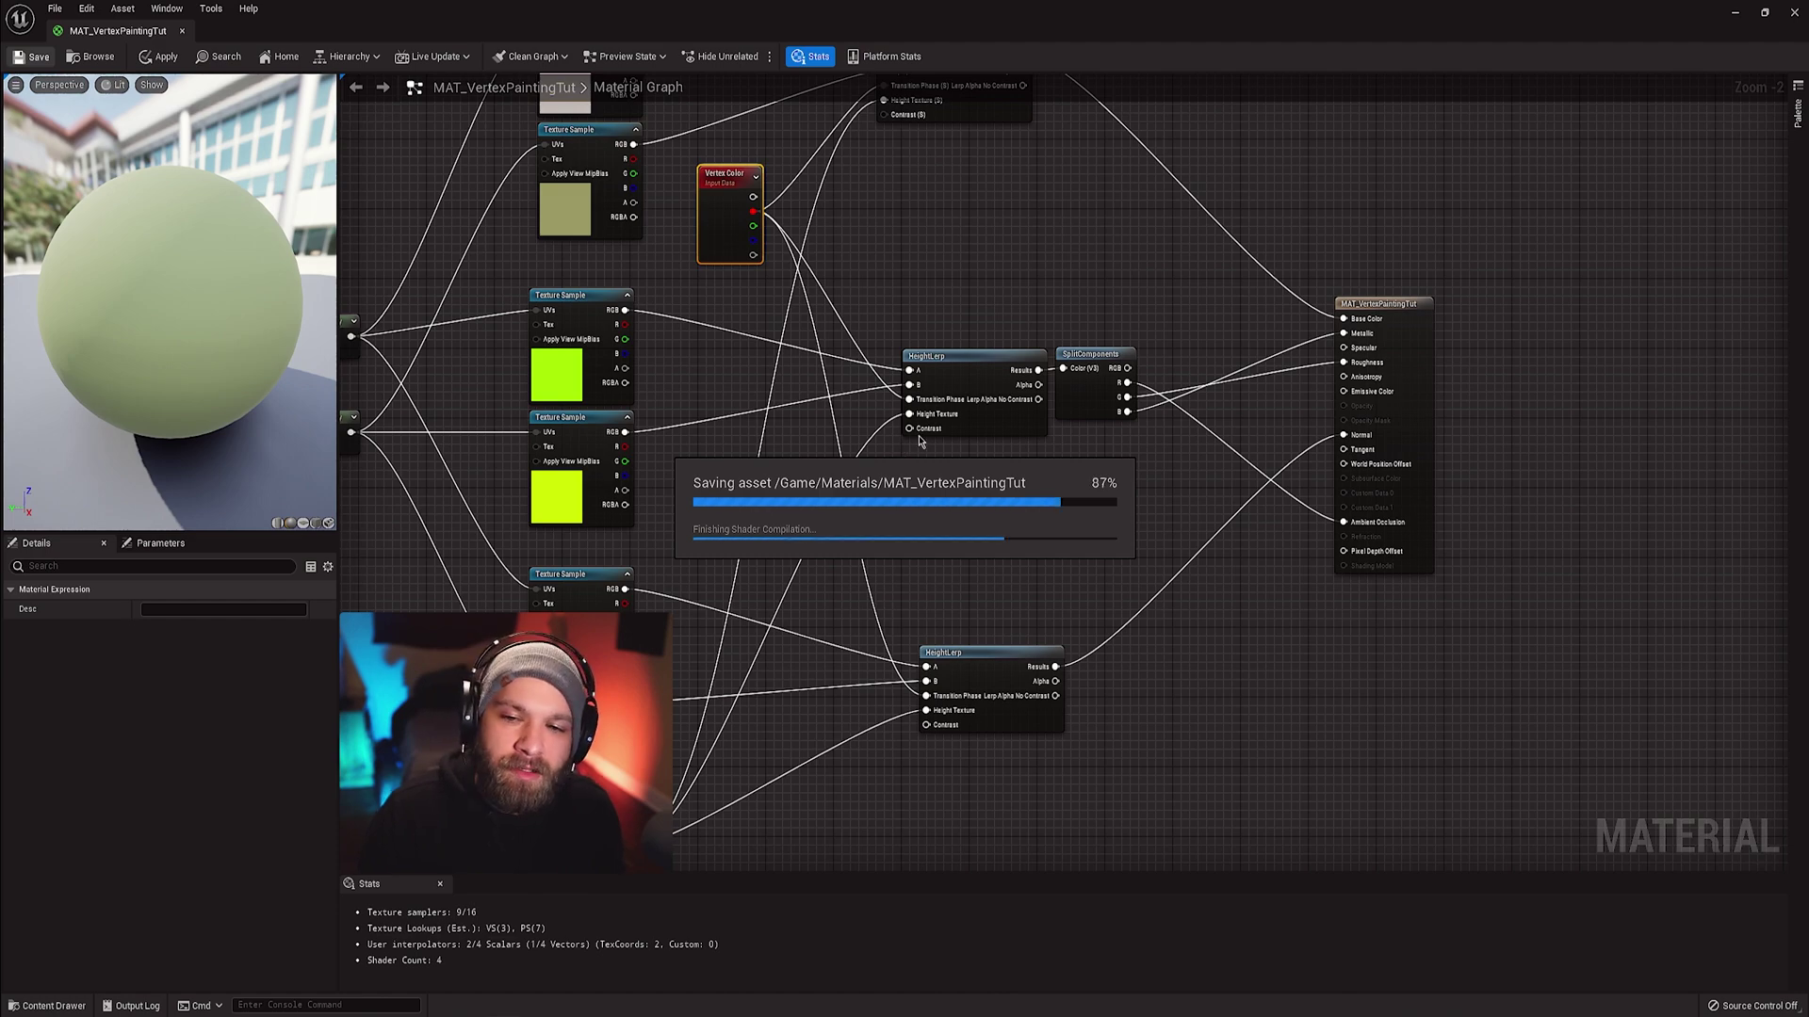
# - Create a scalar parameter named Lerp Contrast and wire it into the Contrast inputs of the HeightLerp nodes
pyautogui.scroll(-1, 958, 275)
pyautogui.moveTo(958, 275); pyautogui.dragTo(985, 363, button='right')
pyautogui.click(919, 350)
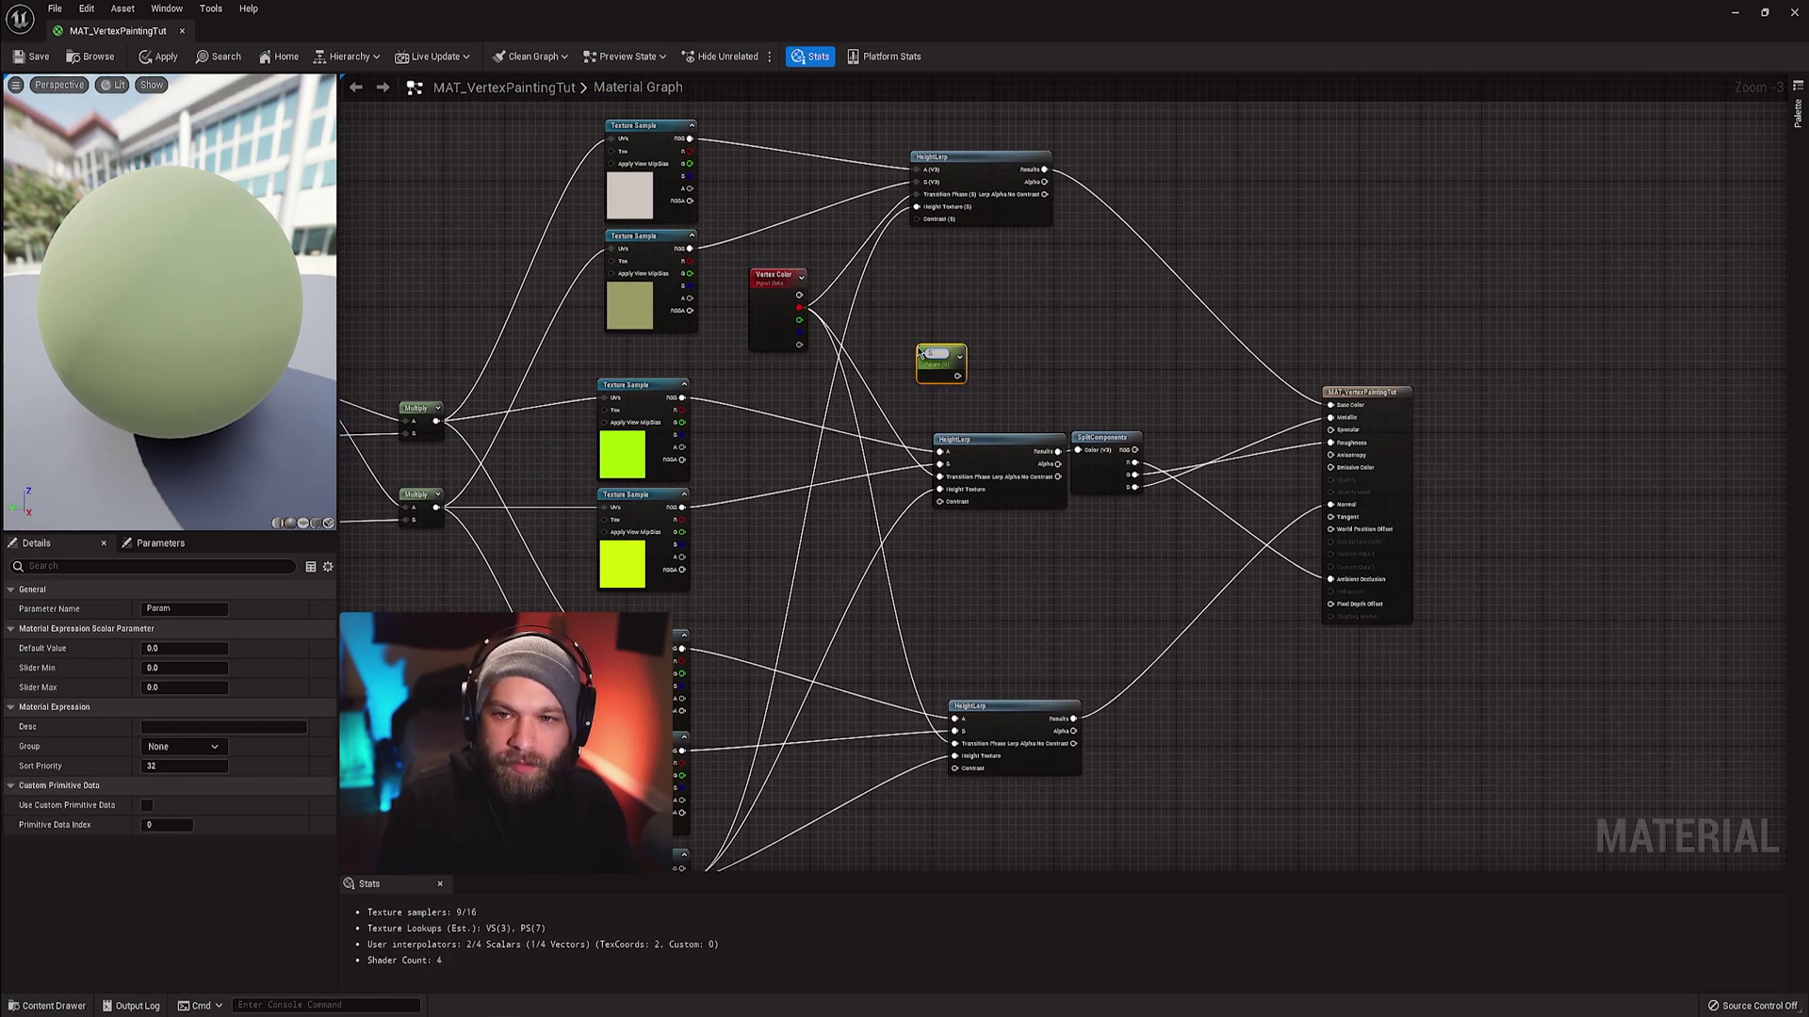
pyautogui.write('HeightLLerp Contrast')
pyautogui.press('Return')
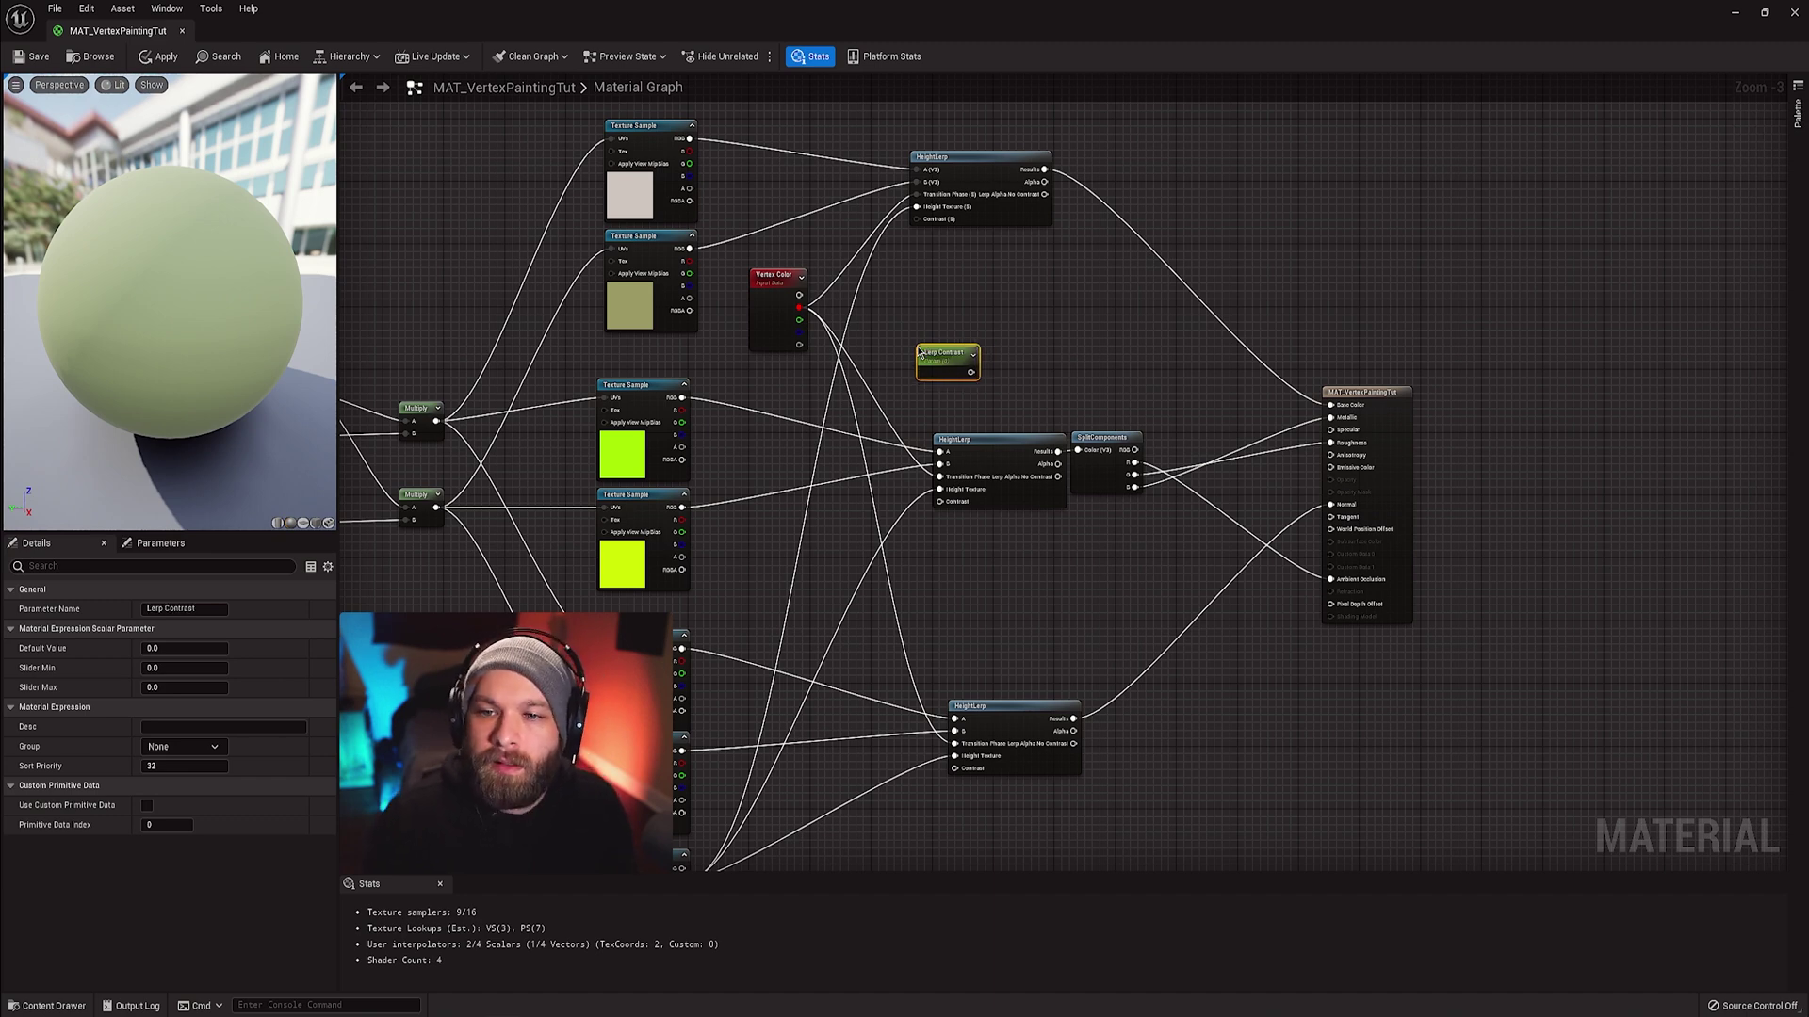
pyautogui.moveTo(971, 370); pyautogui.dragTo(955, 769)
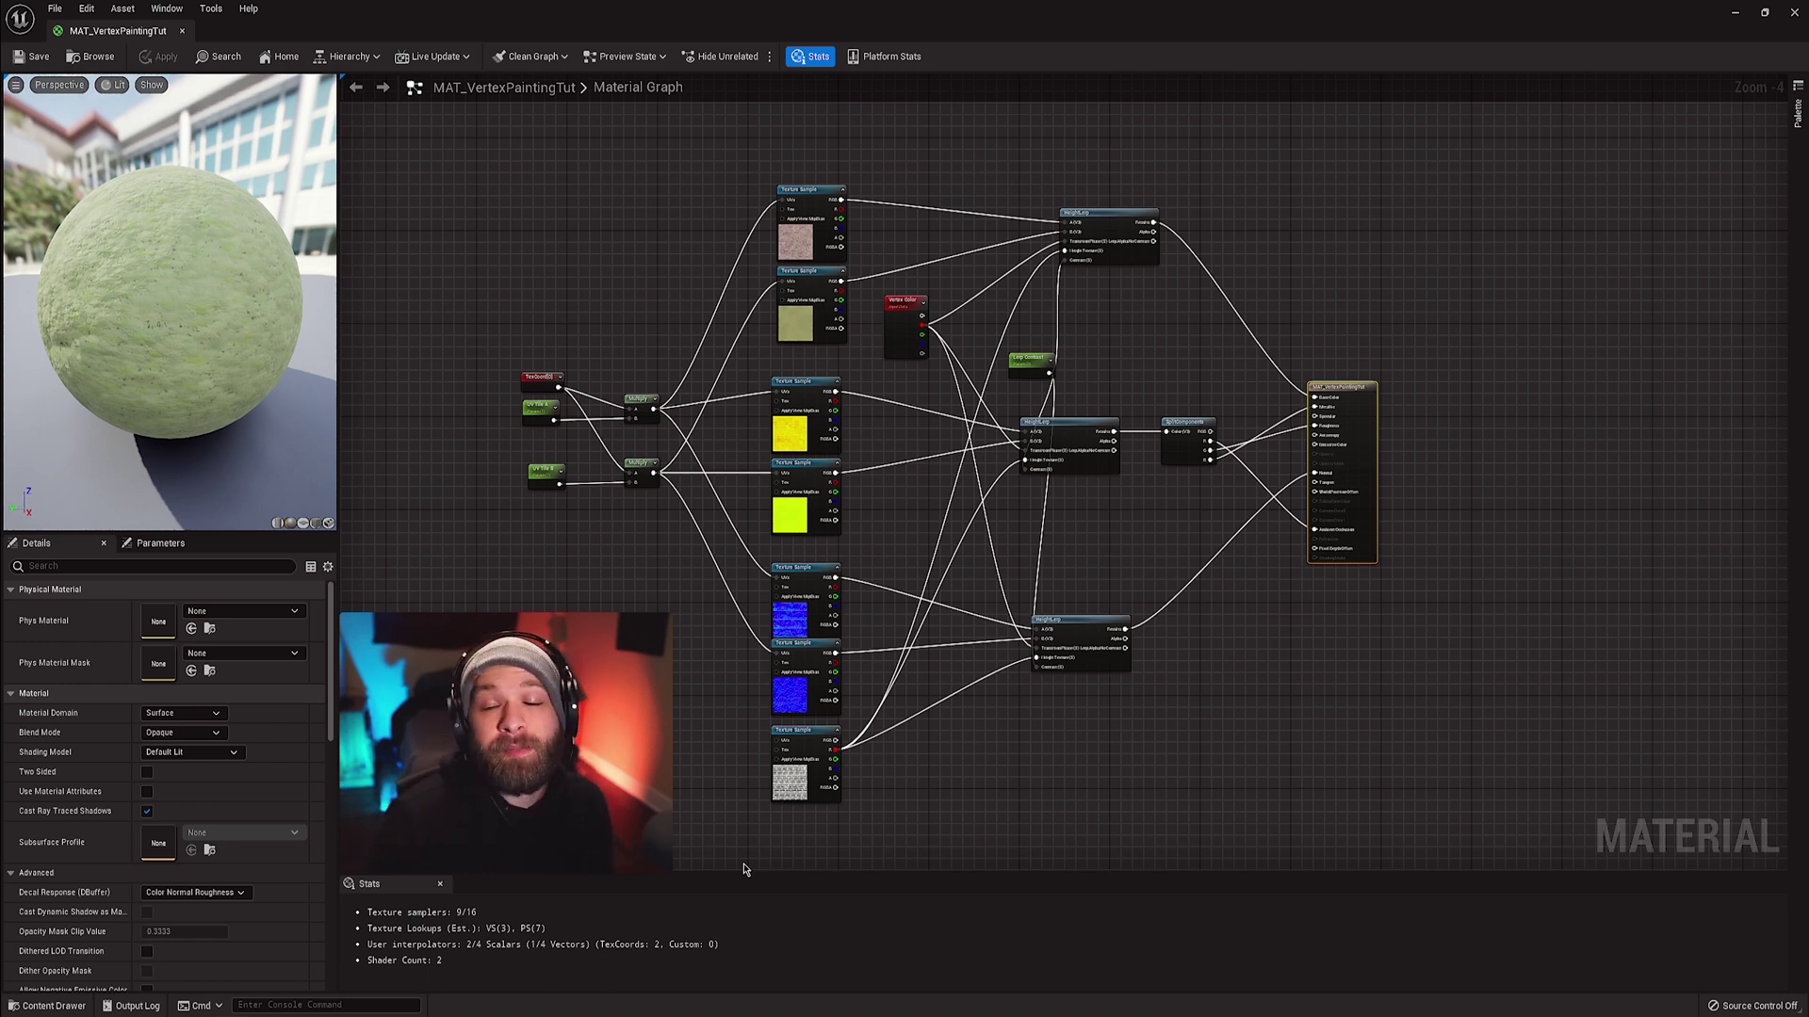
# - Examine the UV Tile B parameter's default value and how the UV tiling nodes feed the texture samples
pyautogui.scroll(5, 740, 513)
pyautogui.click(740, 514)
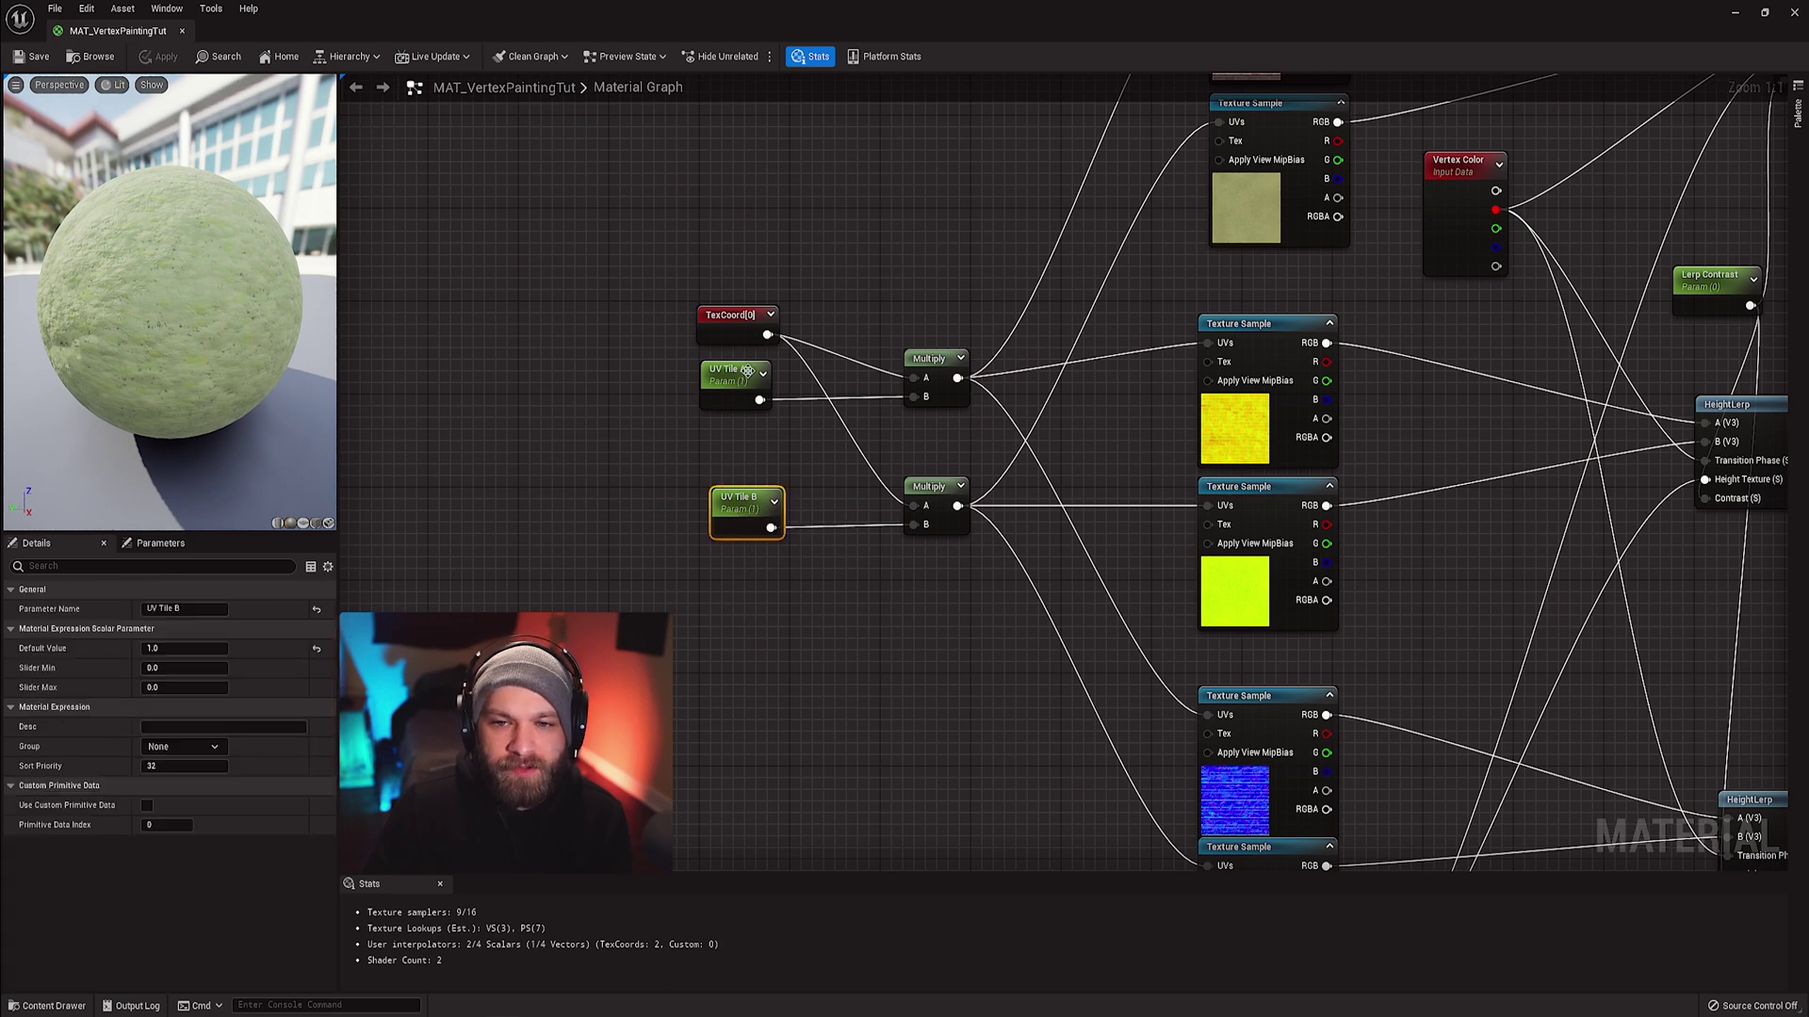
pyautogui.click(203, 650)
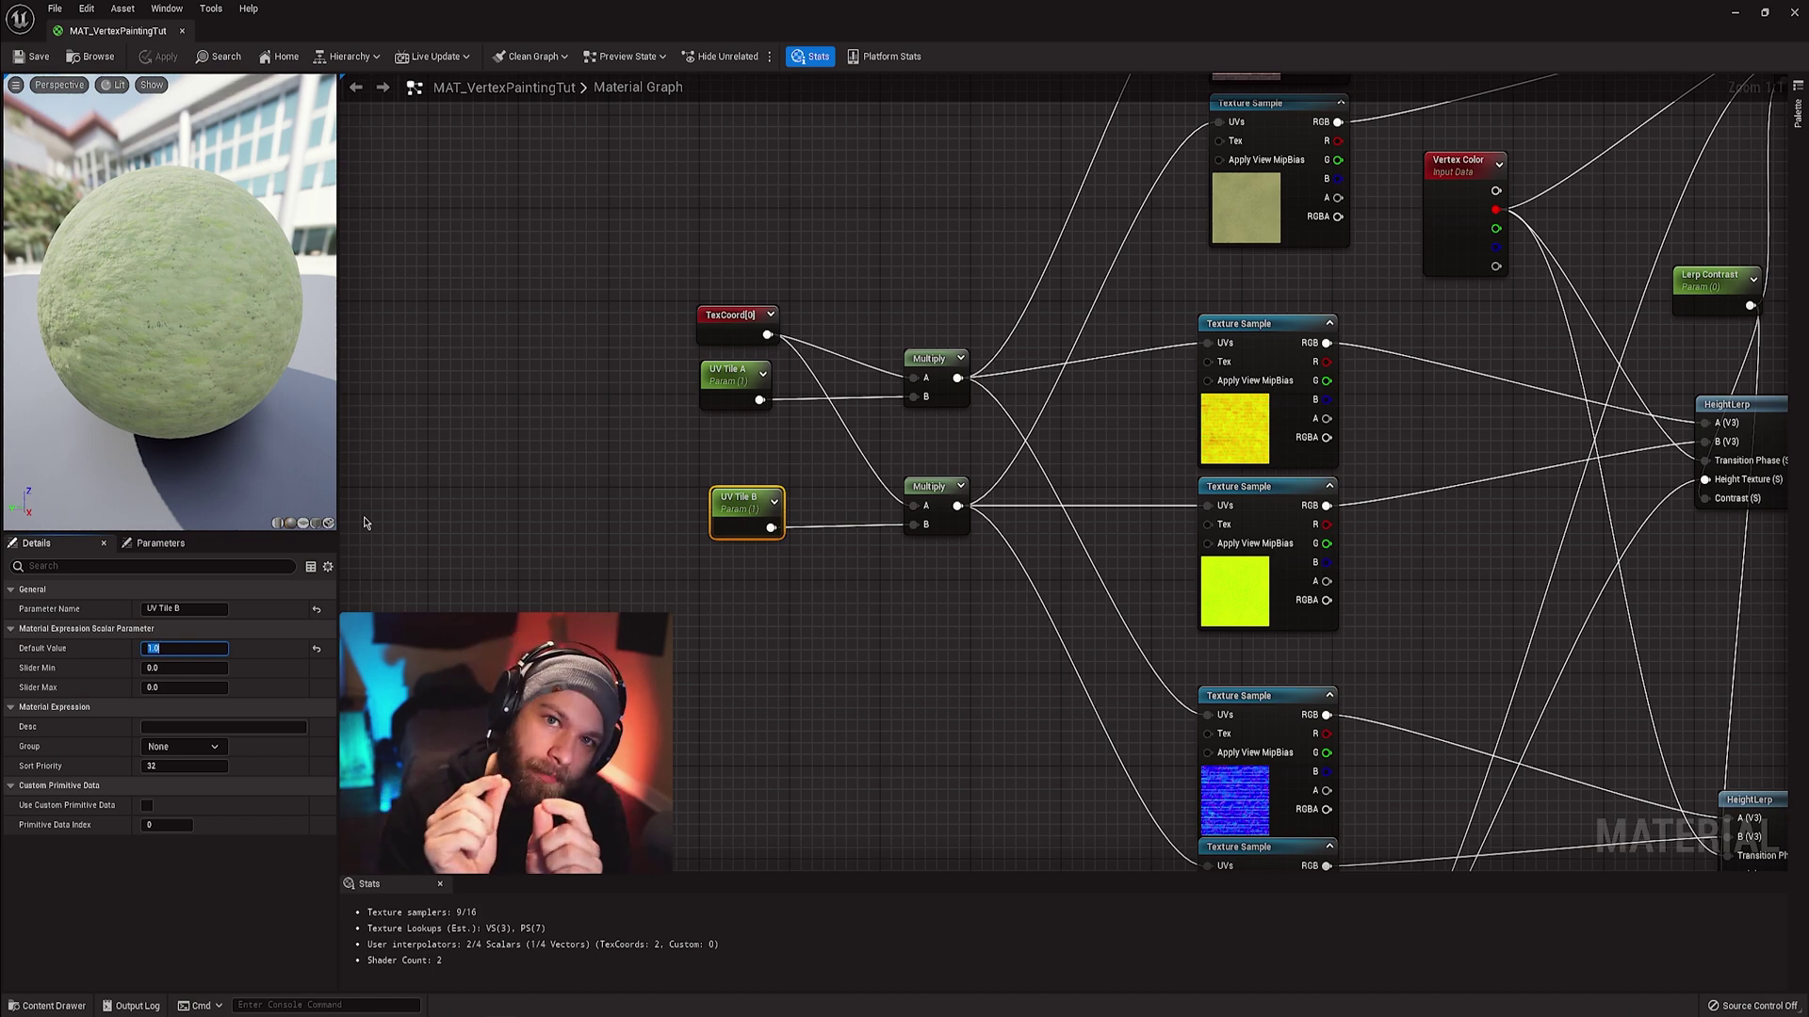
pyautogui.scroll(-6, 541, 416)
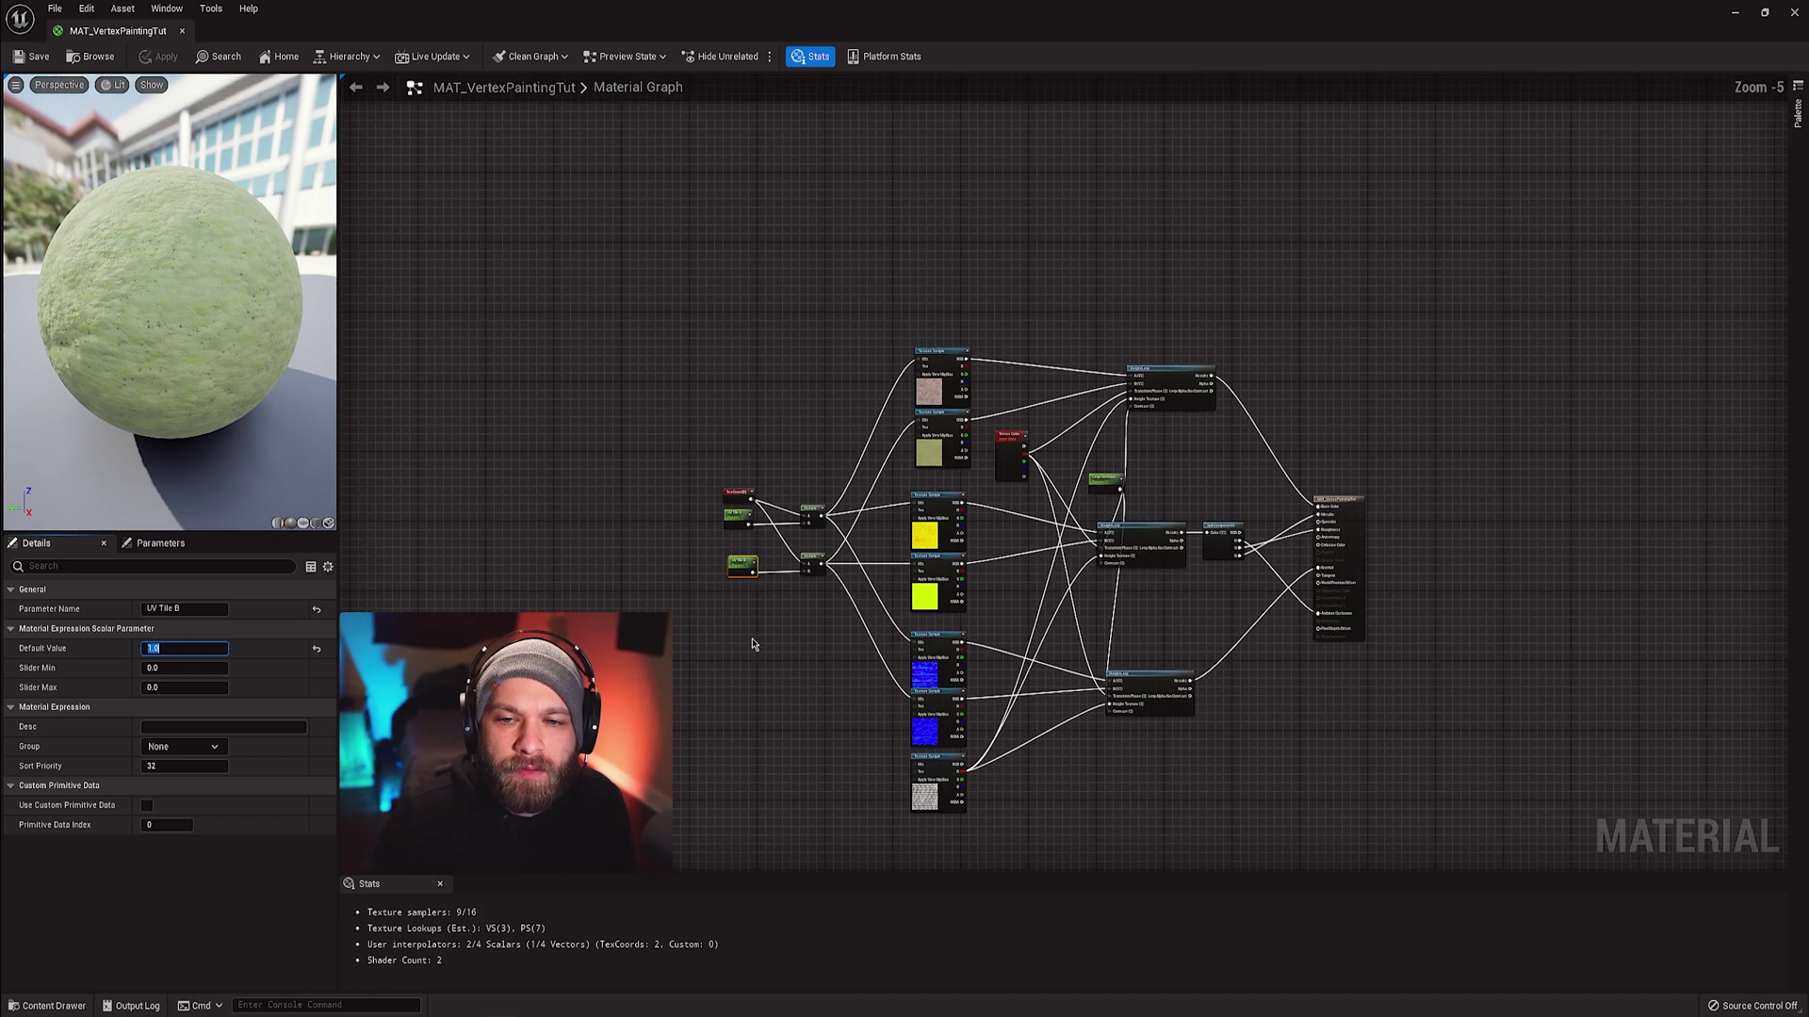
pyautogui.scroll(2, 763, 618)
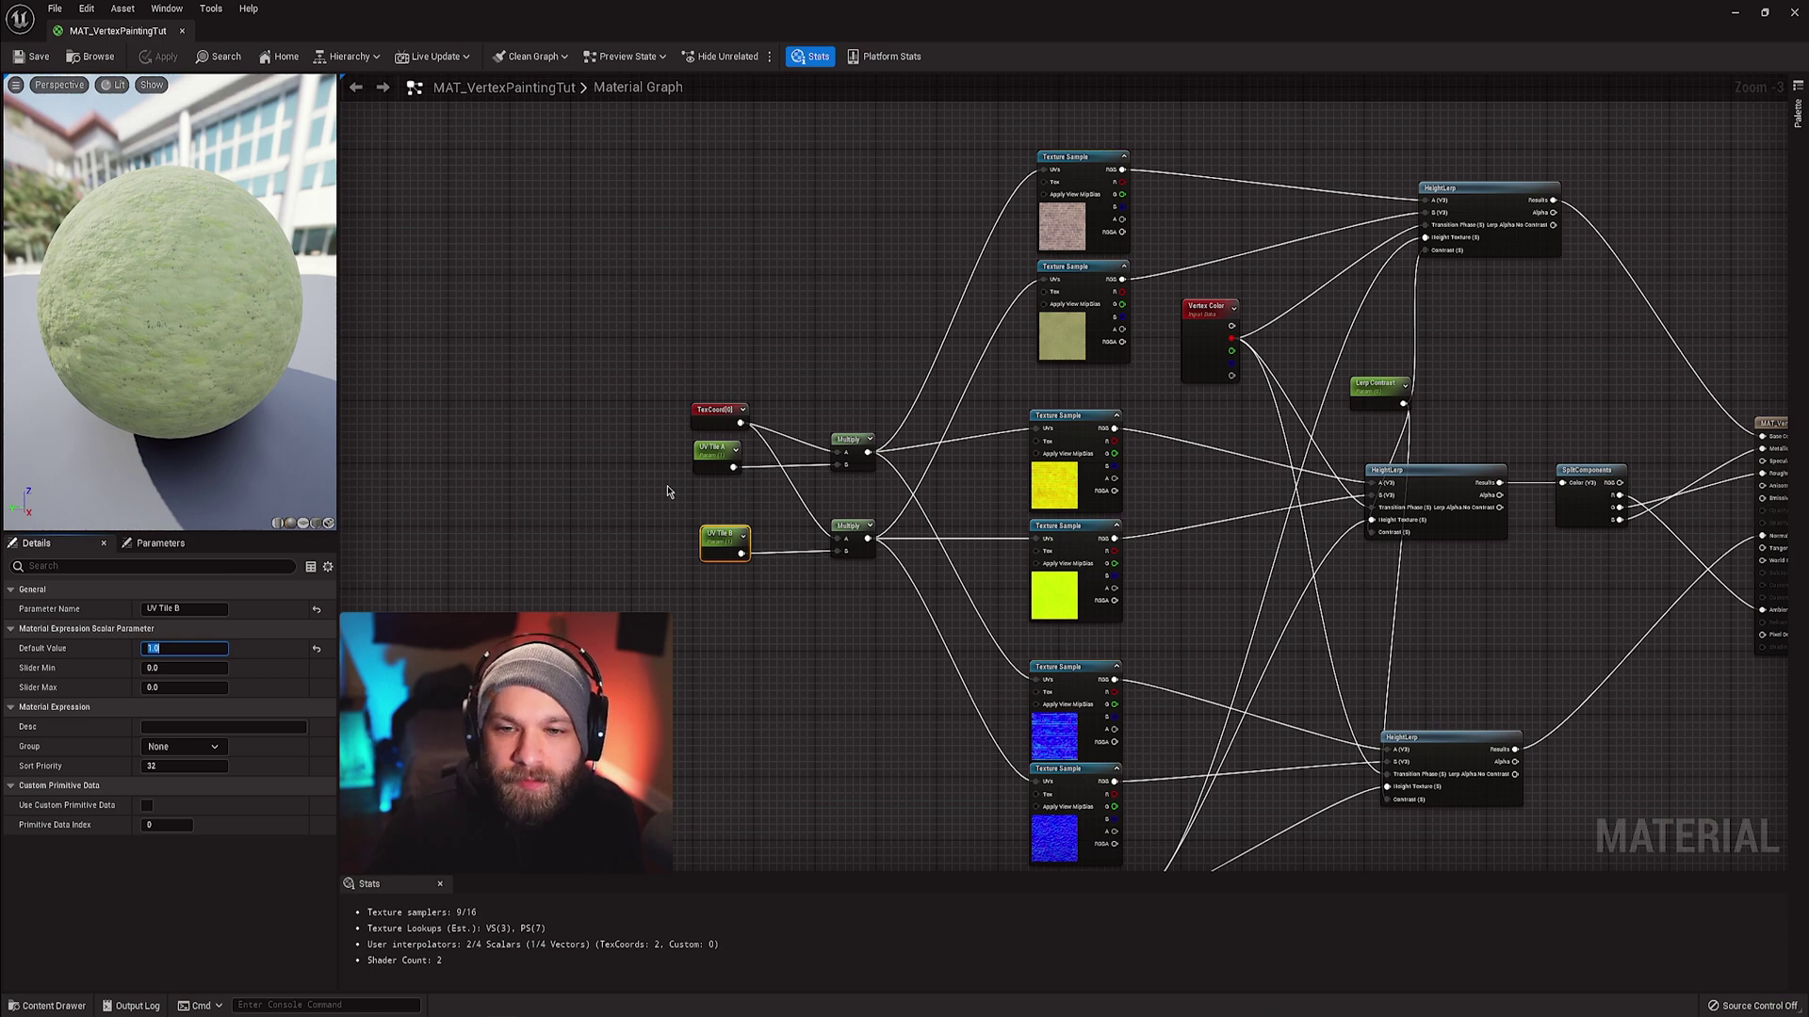
pyautogui.moveTo(667, 491); pyautogui.dragTo(660, 482, button='right')
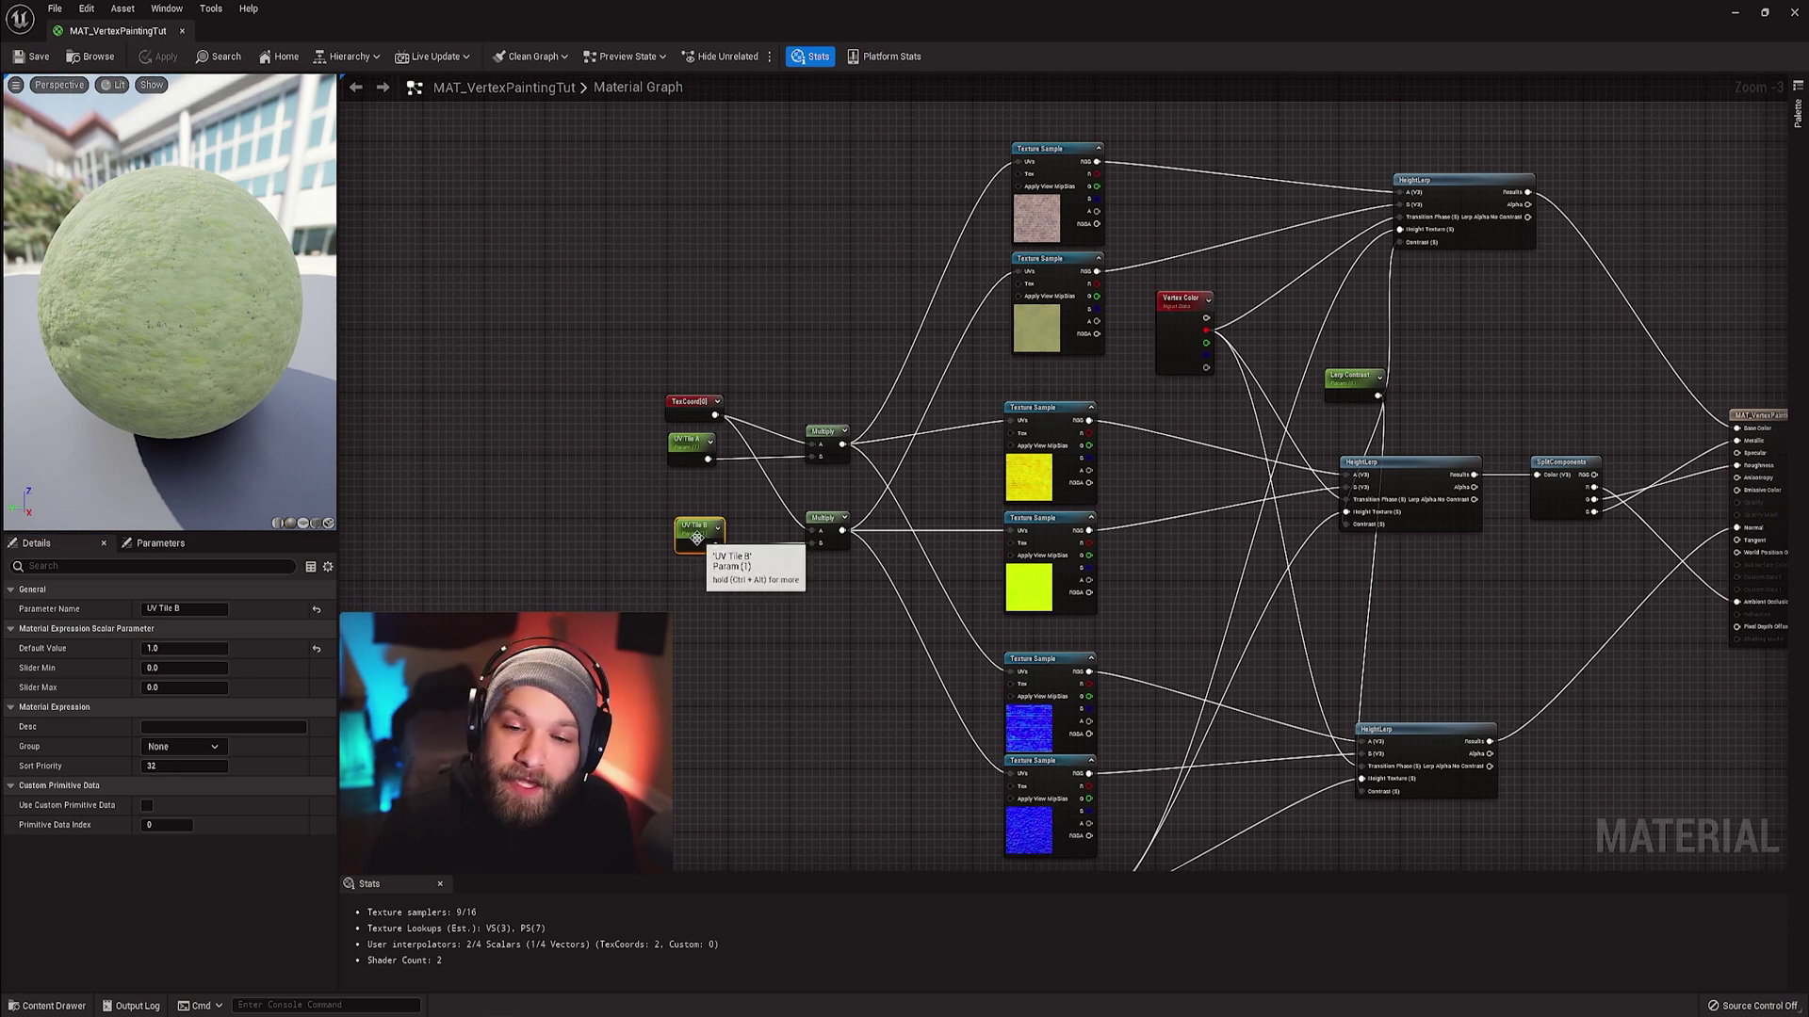
pyautogui.scroll(3, 656, 589)
pyautogui.moveTo(679, 614); pyautogui.dragTo(639, 404)
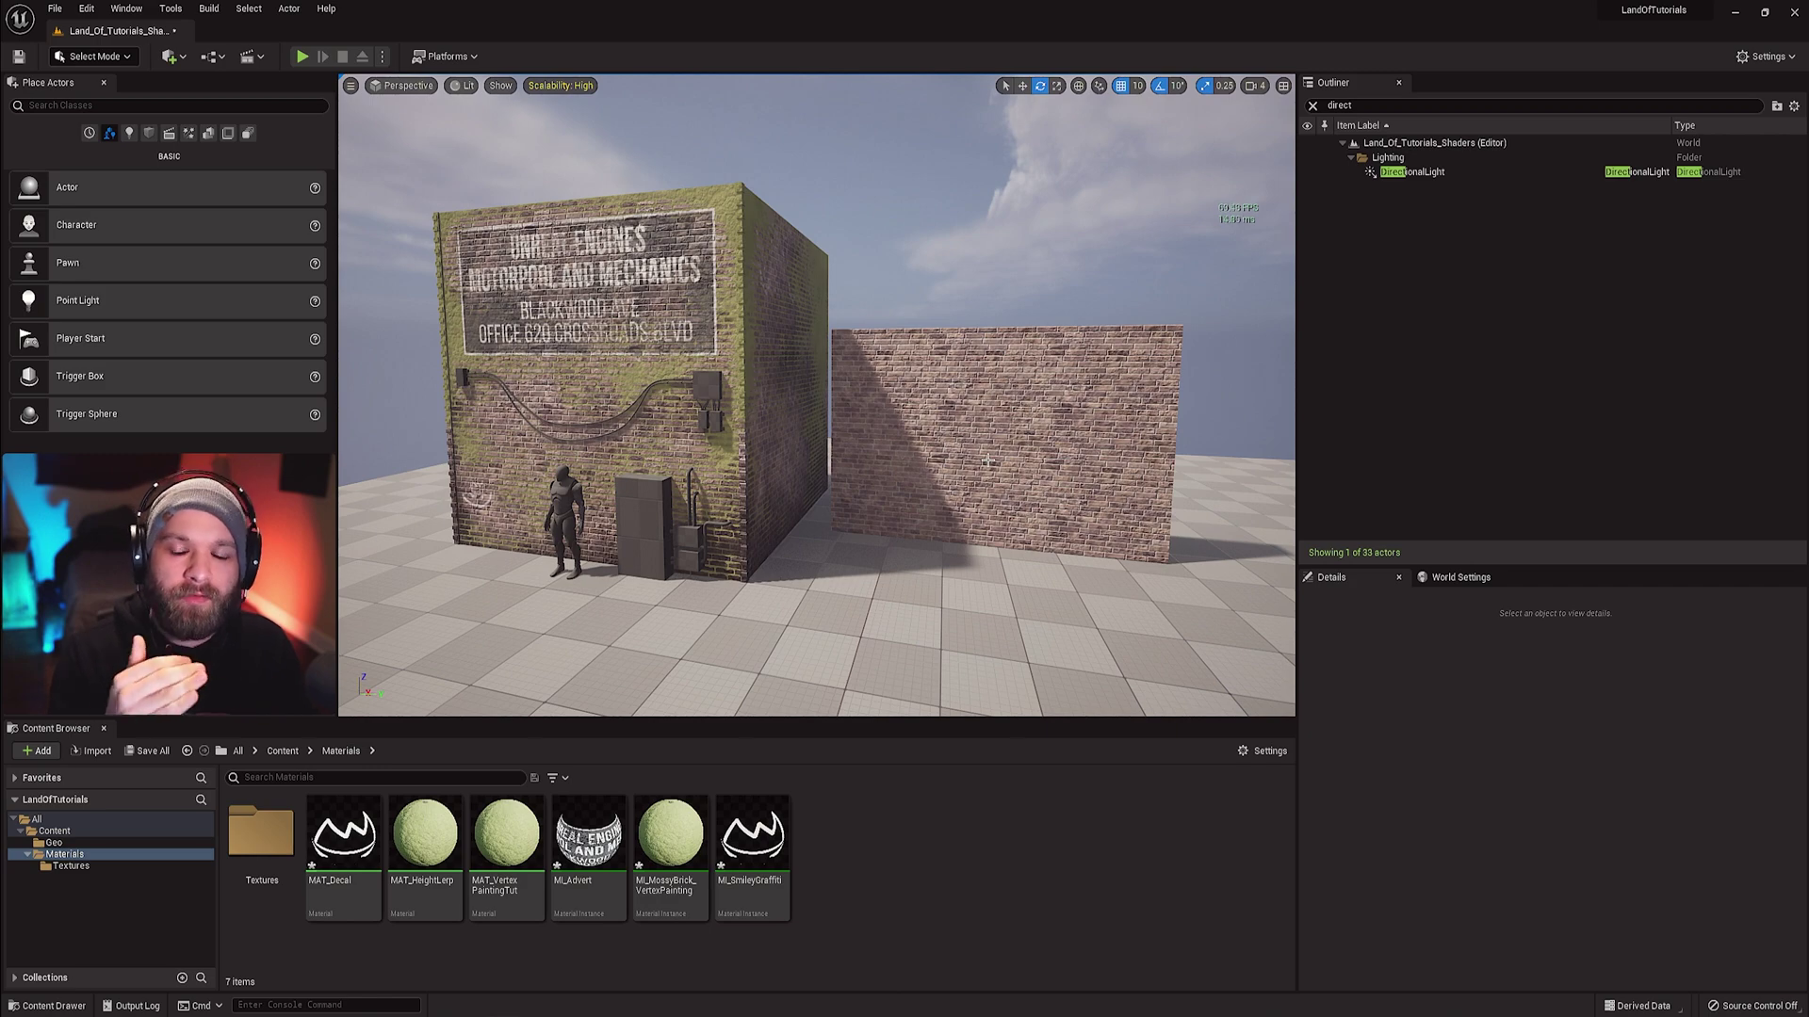
# - Open the lower brick wall's static mesh and examine its vertex density in wireframe view
pyautogui.click(901, 529)
pyautogui.hotkey('ctrl', 'e')
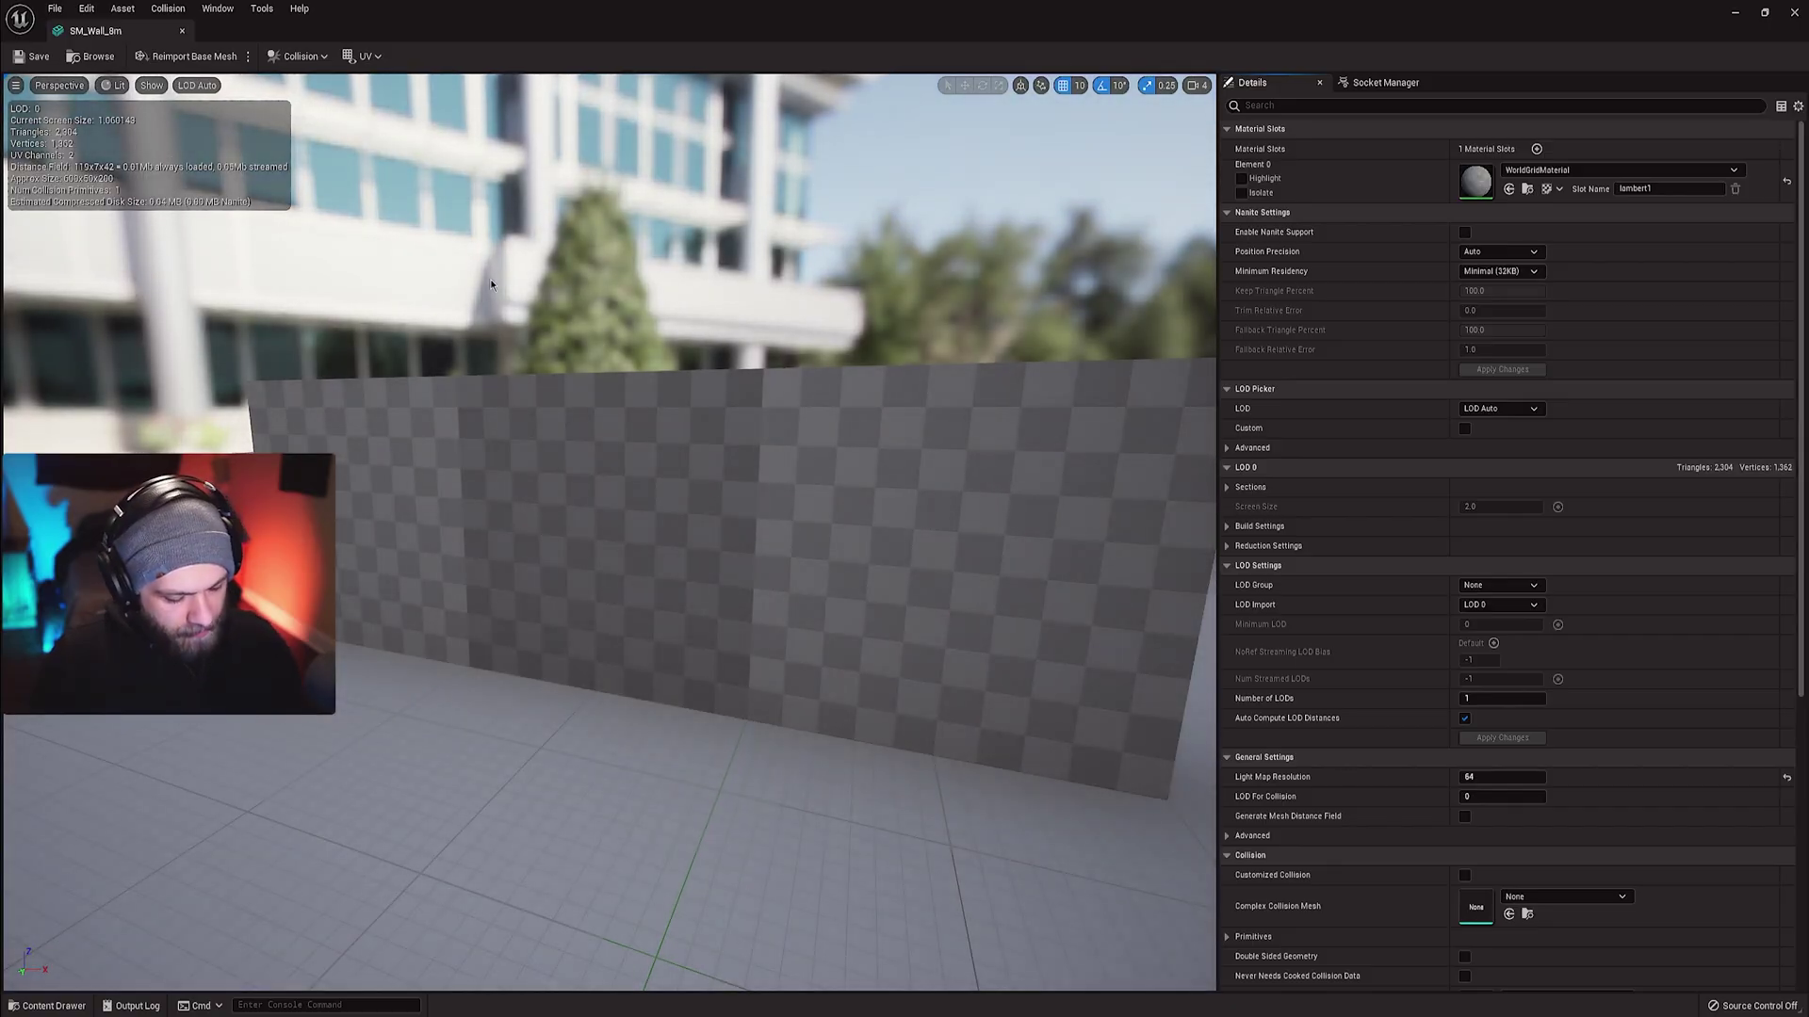
pyautogui.press('F1')
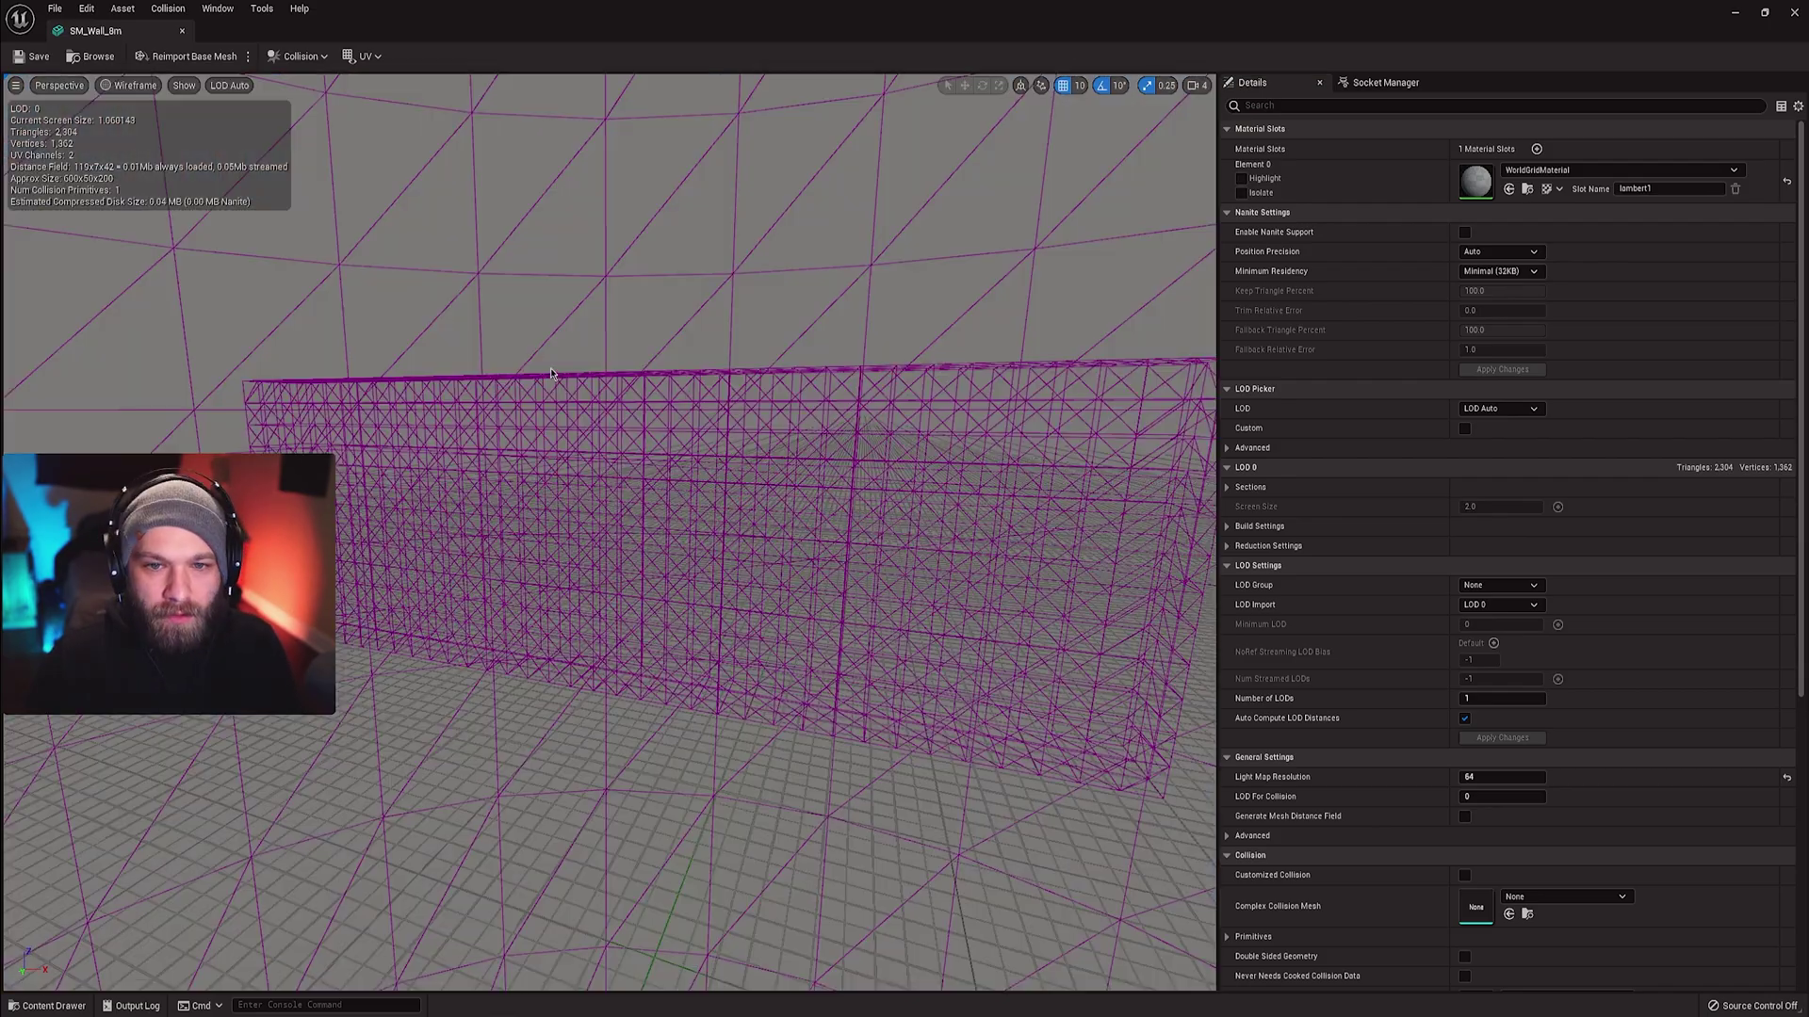
pyautogui.moveTo(816, 431)
pyautogui.keyDown('alt'); pyautogui.mouseDown()
pyautogui.moveTo(622, 443)
pyautogui.moveTo(613, 348)
pyautogui.moveTo(781, 424)
pyautogui.mouseUp(); pyautogui.keyUp('alt')
pyautogui.moveTo(396, 437); pyautogui.dragTo(358, 438)
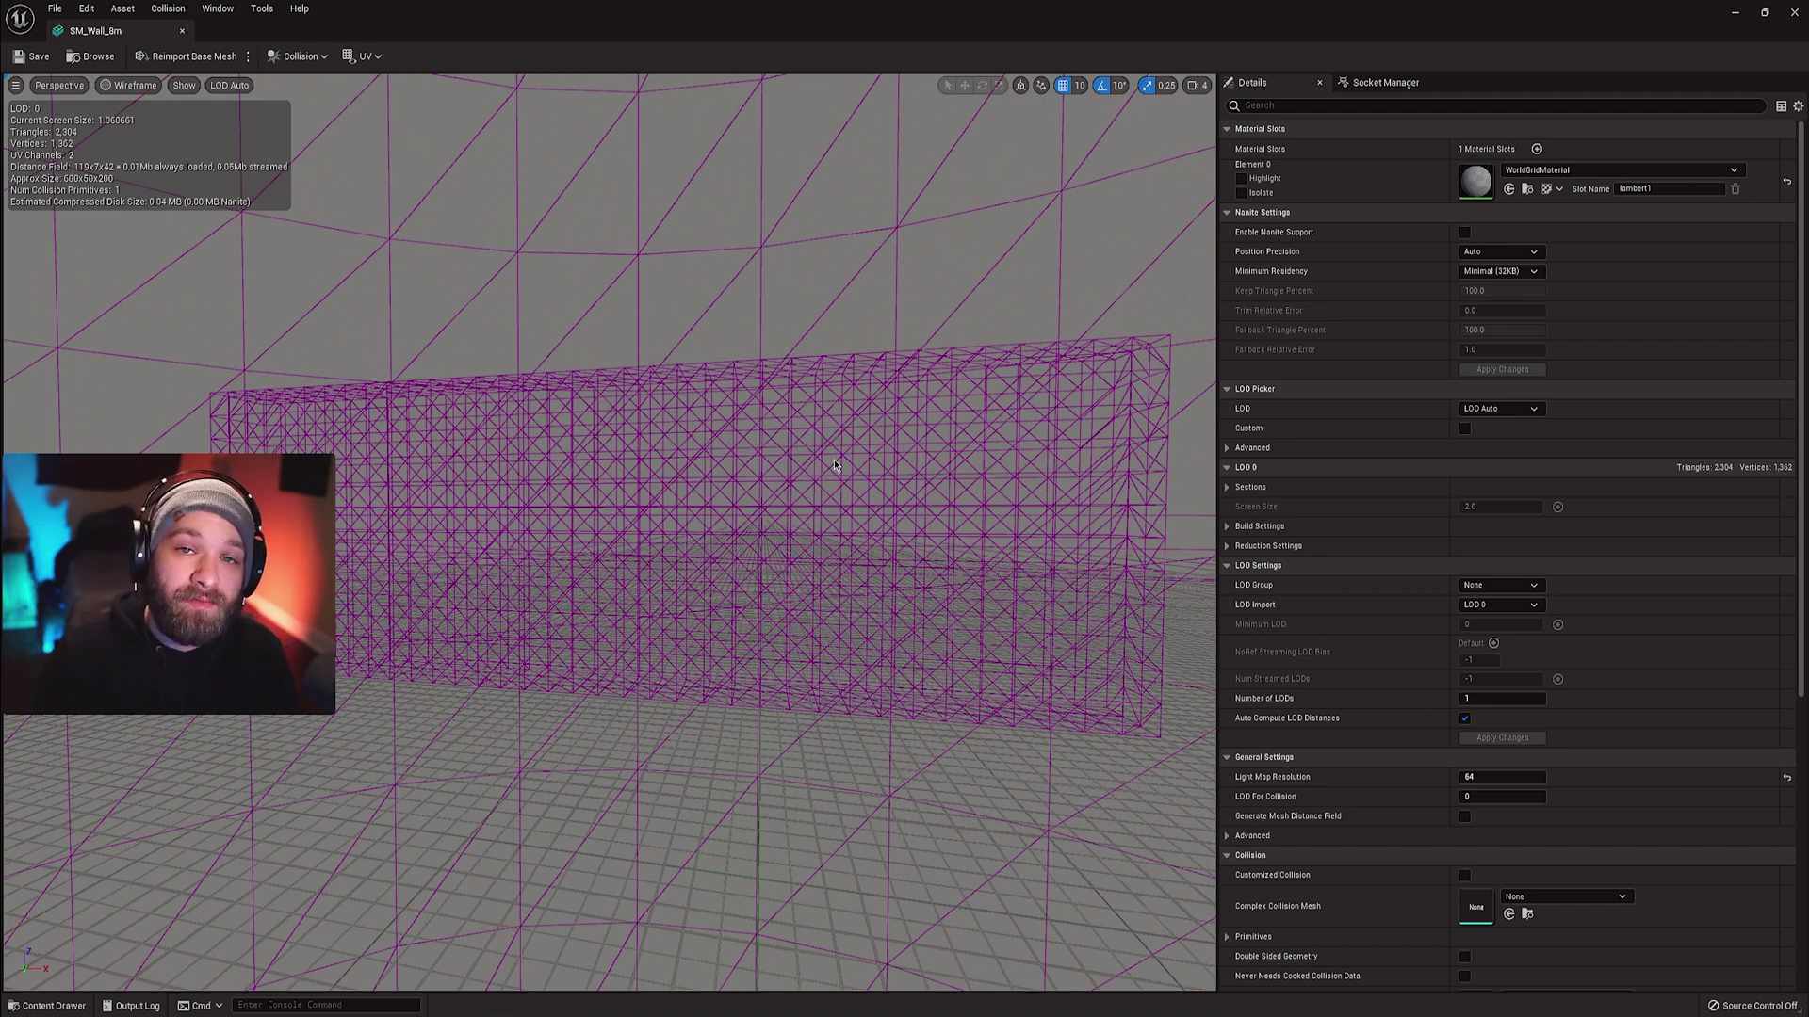
# - Switch the wall mesh back to lit shading, view it from its end, and close the mesh editor
pyautogui.hotkey('alt', '4')
pyautogui.moveTo(580, 328); pyautogui.dragTo(510, 447)
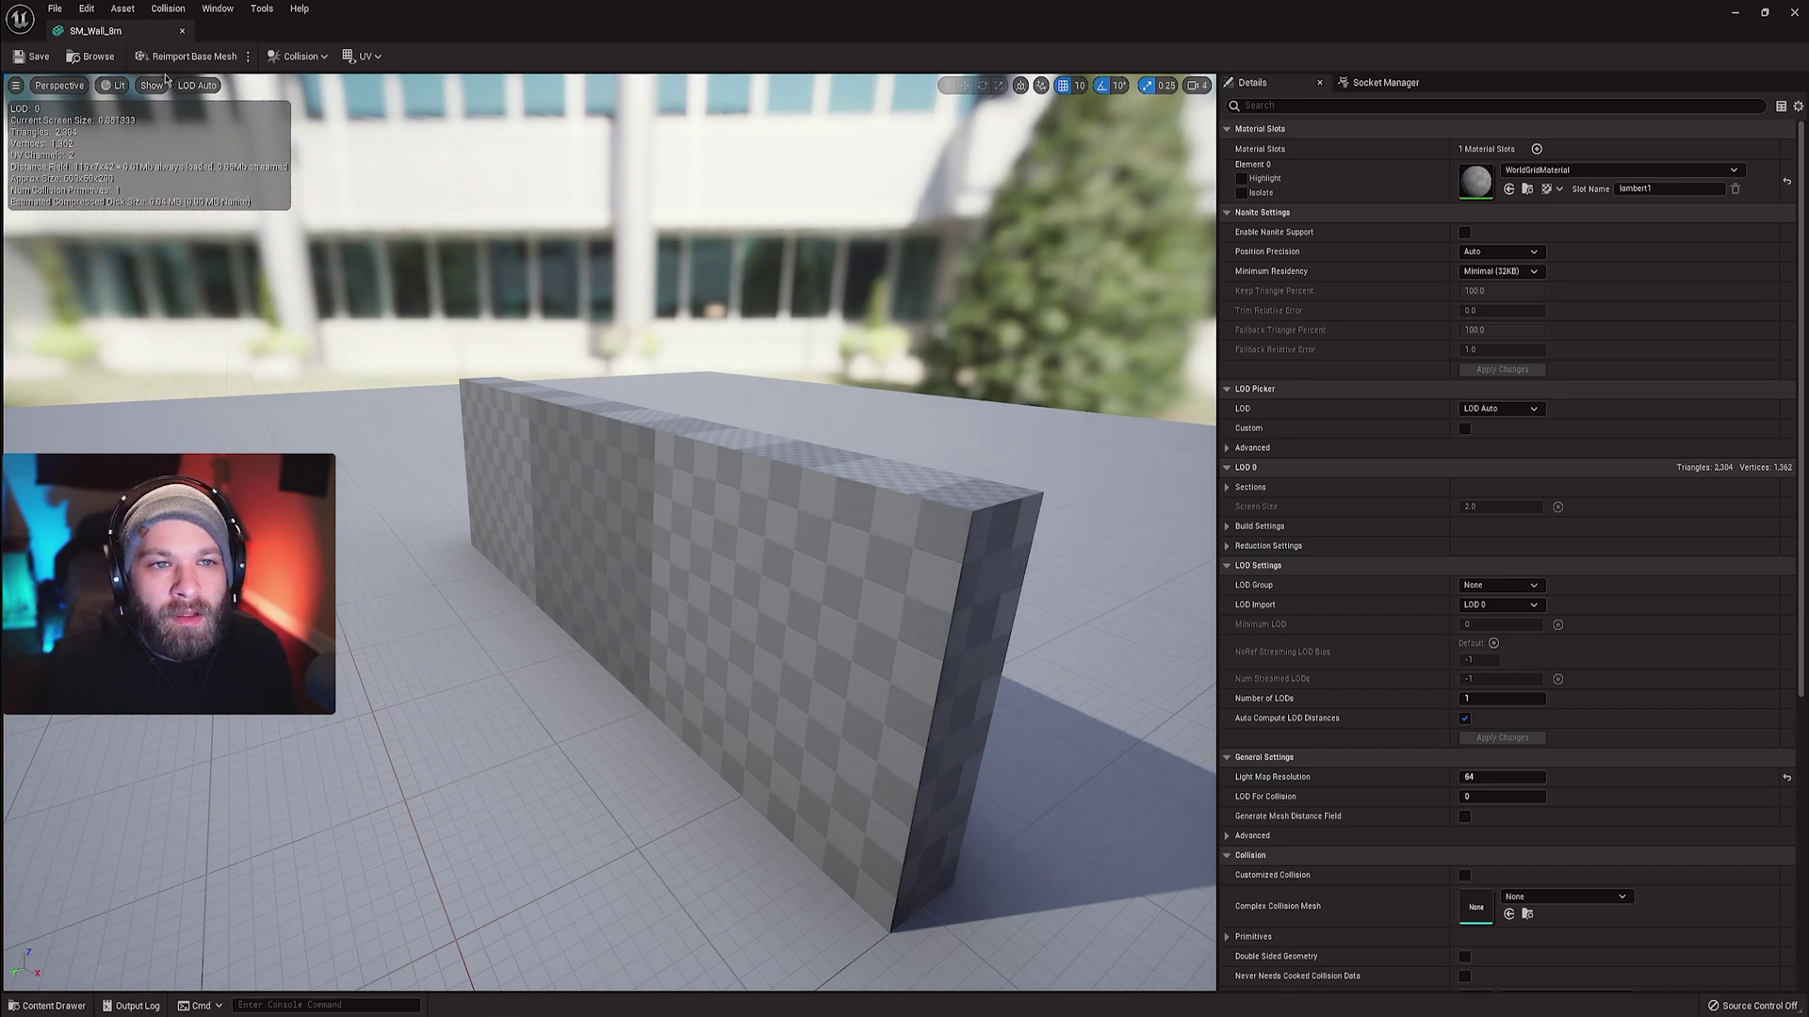
pyautogui.middleClick(98, 35)
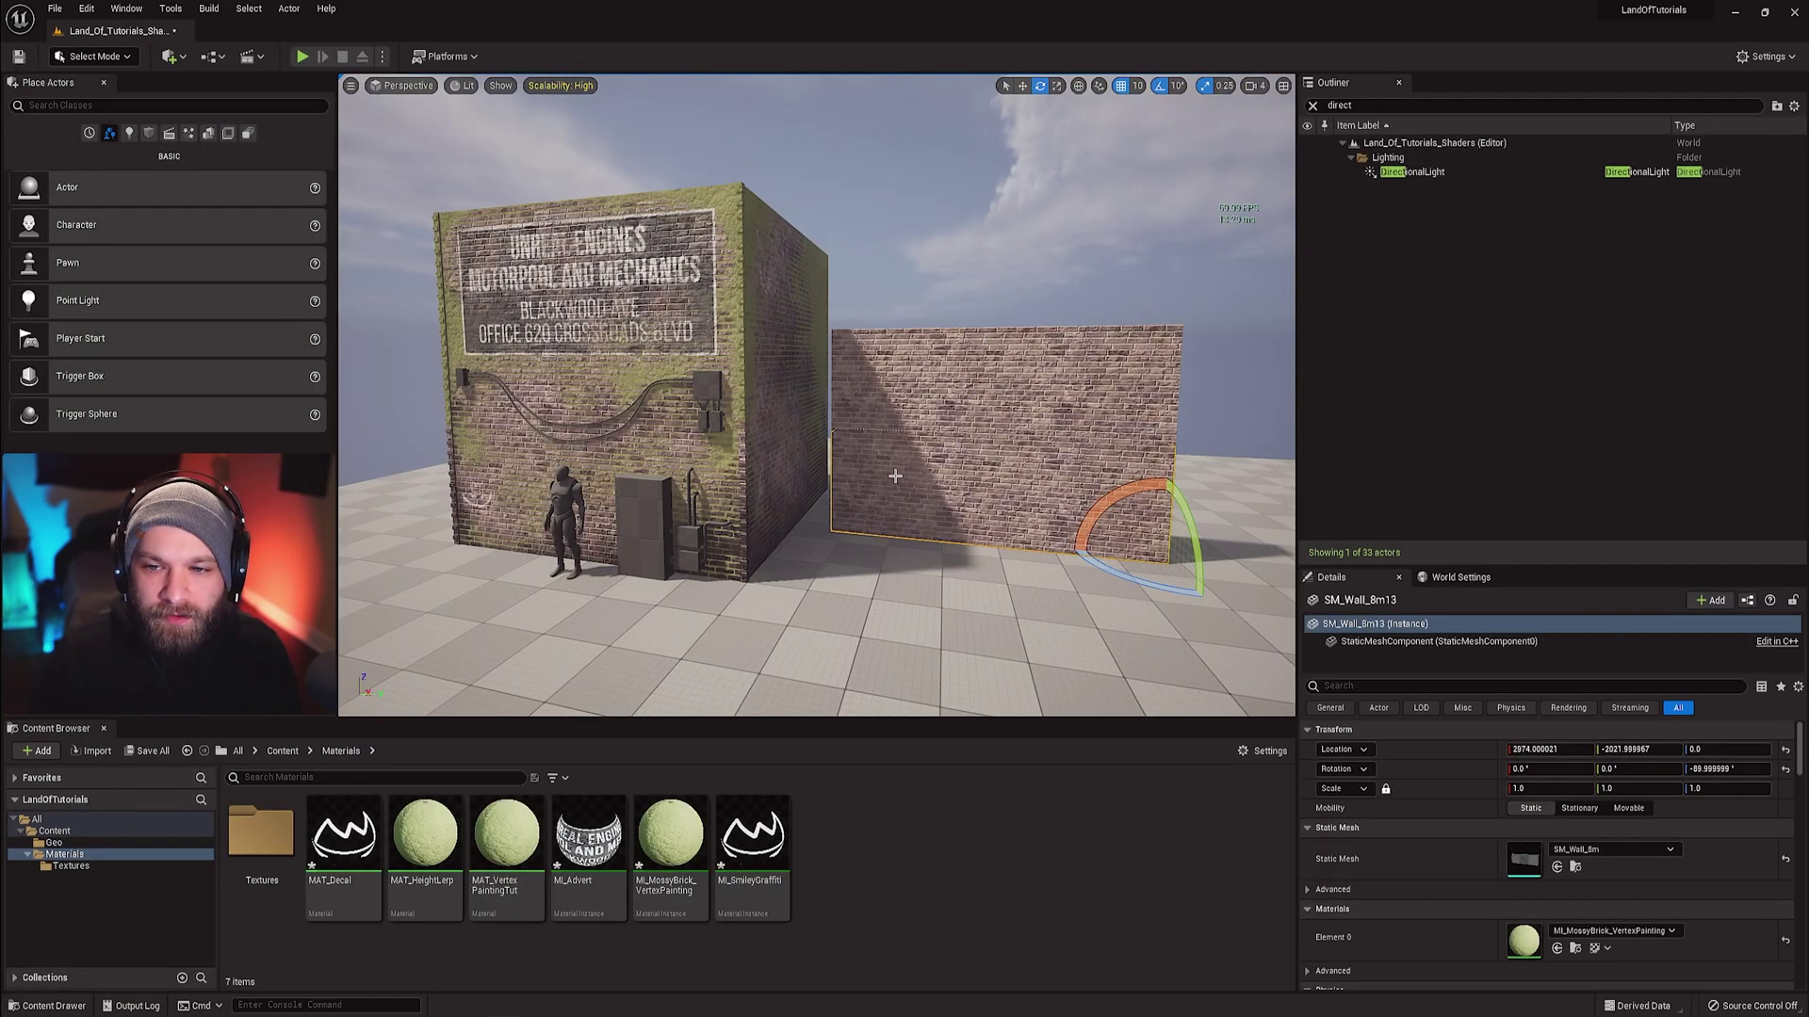
# - Create a material instance from MAT_VertexPaintingTut and name it MI_VertPaintTut
pyautogui.moveTo(895, 495); pyautogui.dragTo(993, 511, button='right')
pyautogui.rightClick(505, 848)
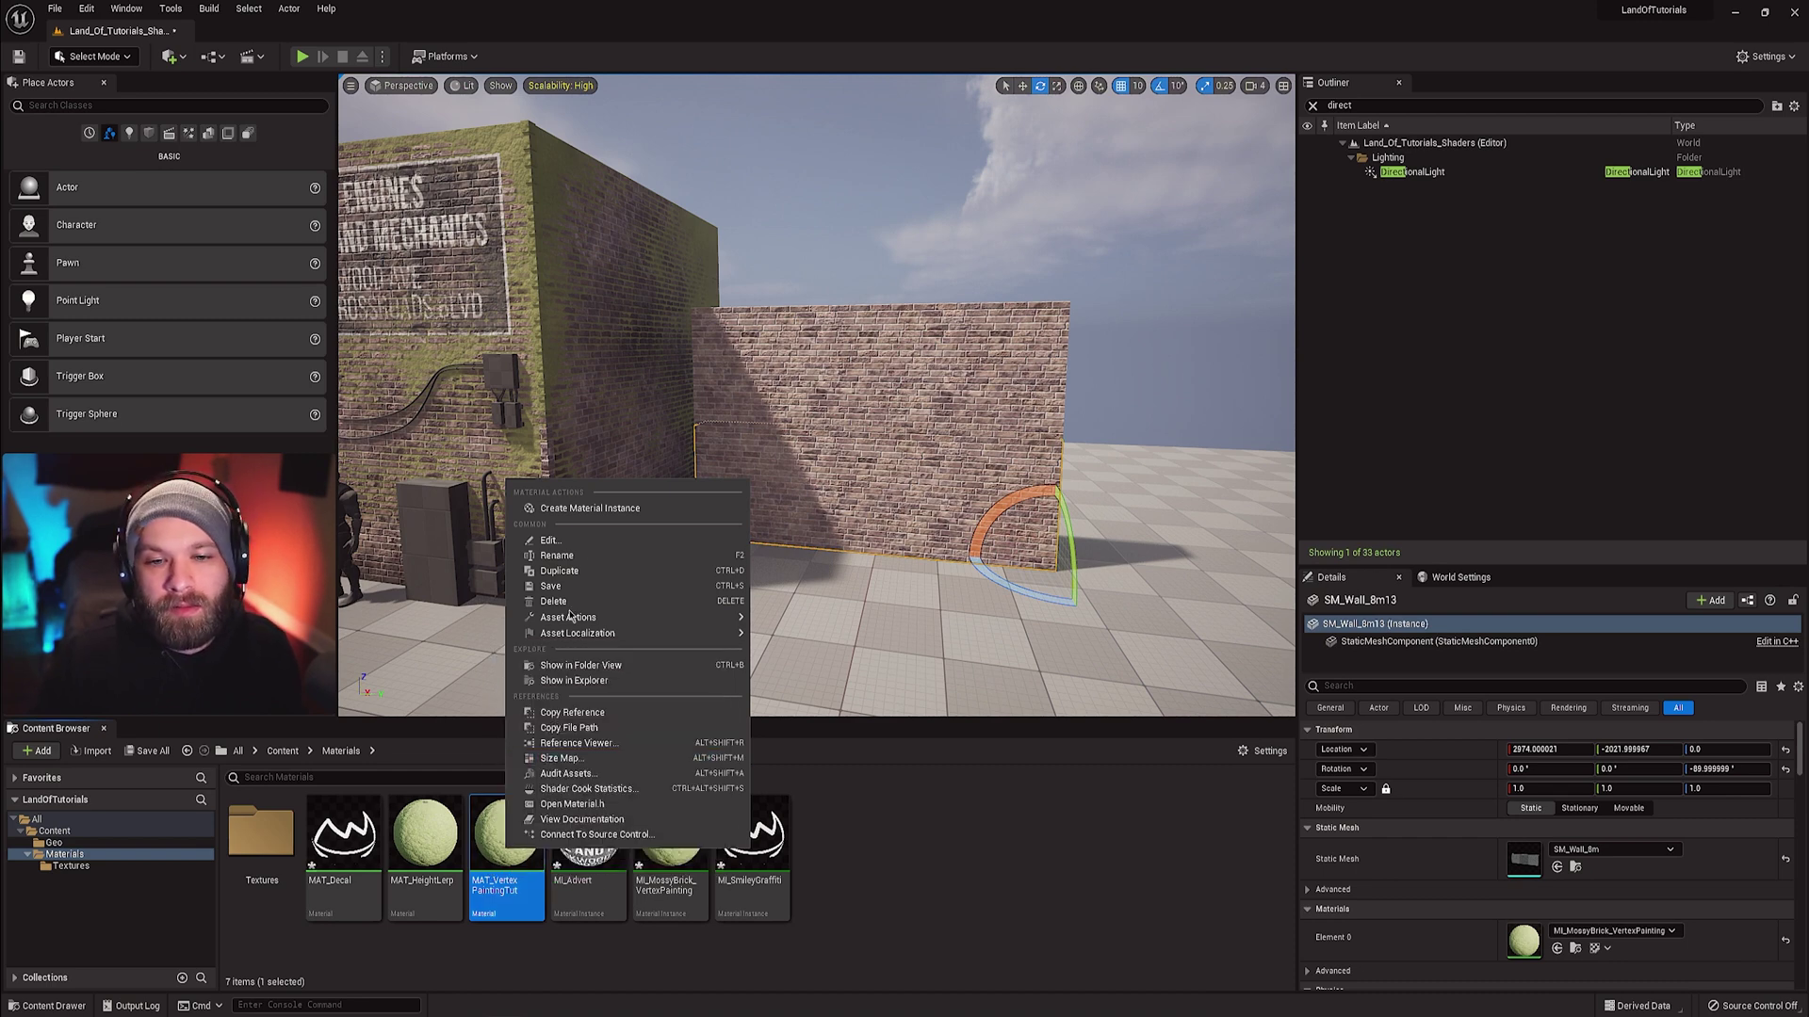
pyautogui.click(594, 508)
pyautogui.write('MI_Ver')
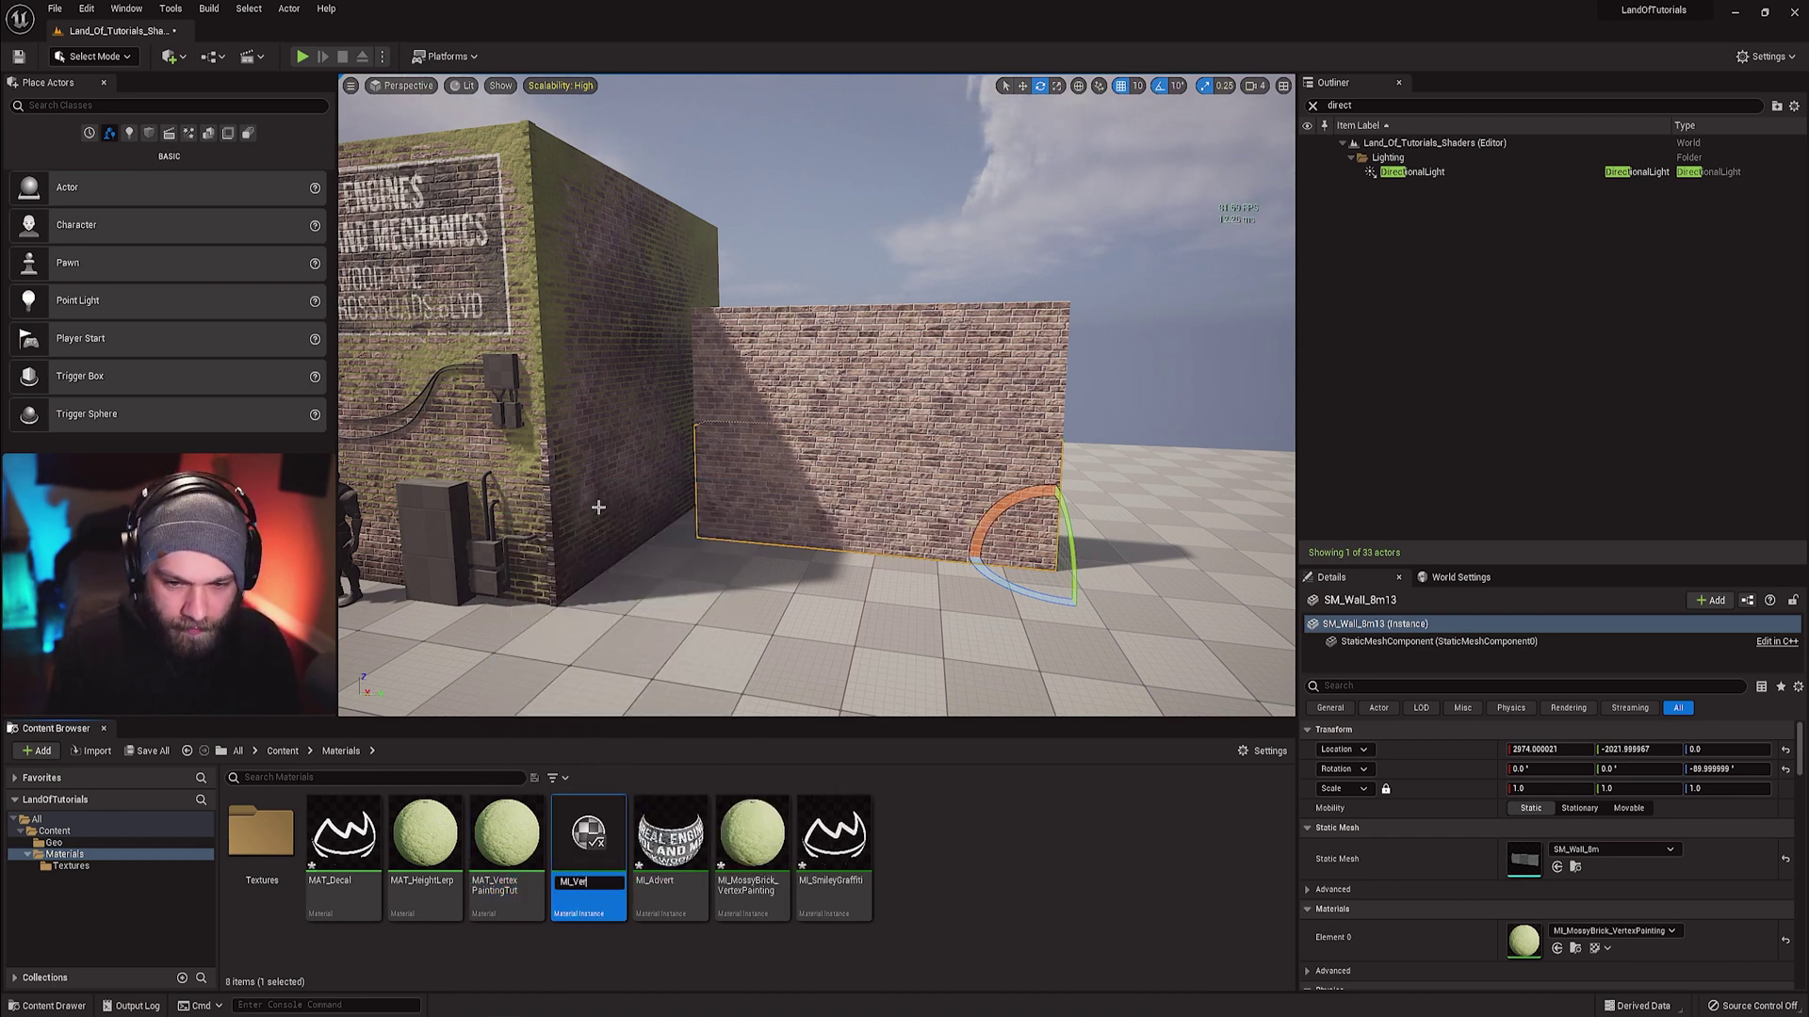
pyautogui.write('tPaintTut')
pyautogui.press('Return')
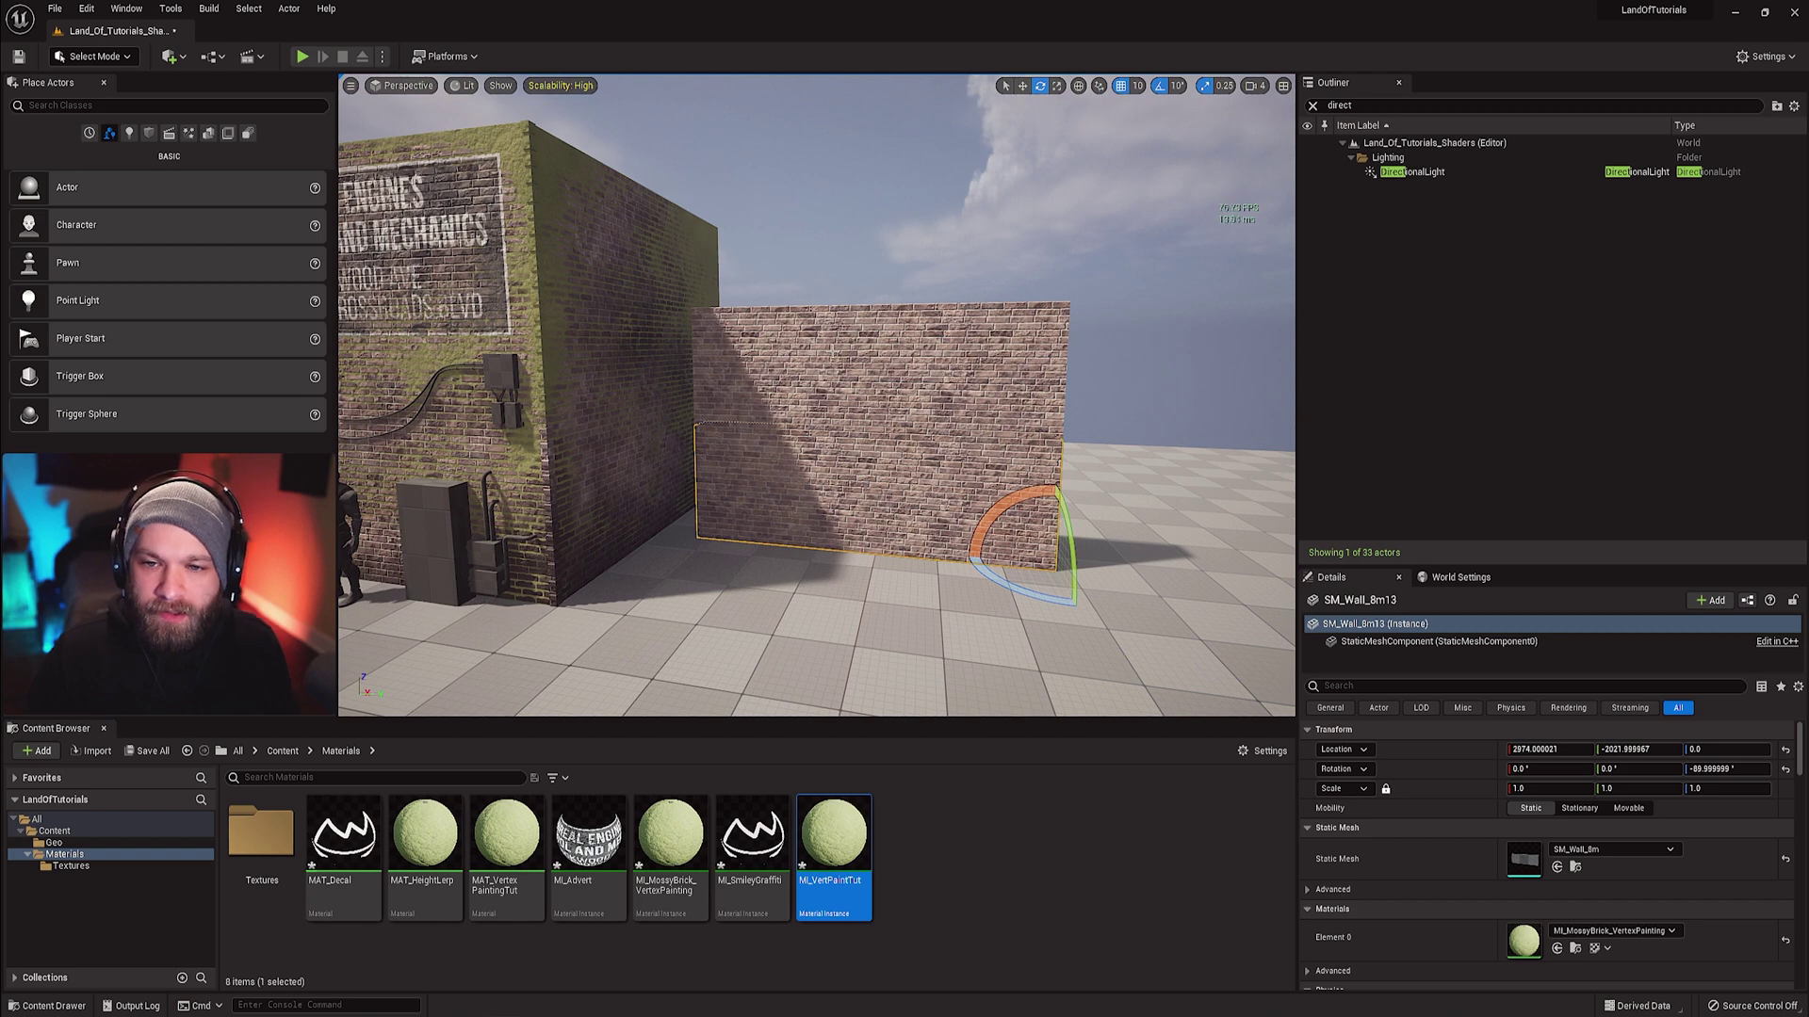
# - Assign MI_VertPaintTut as the Element 0 material of both stacked brick wall pieces and clear the selection
pyautogui.keyDown('ctrl'); pyautogui.click(826, 353); pyautogui.keyUp('ctrl')
pyautogui.moveTo(833, 833); pyautogui.dragTo(1550, 871)
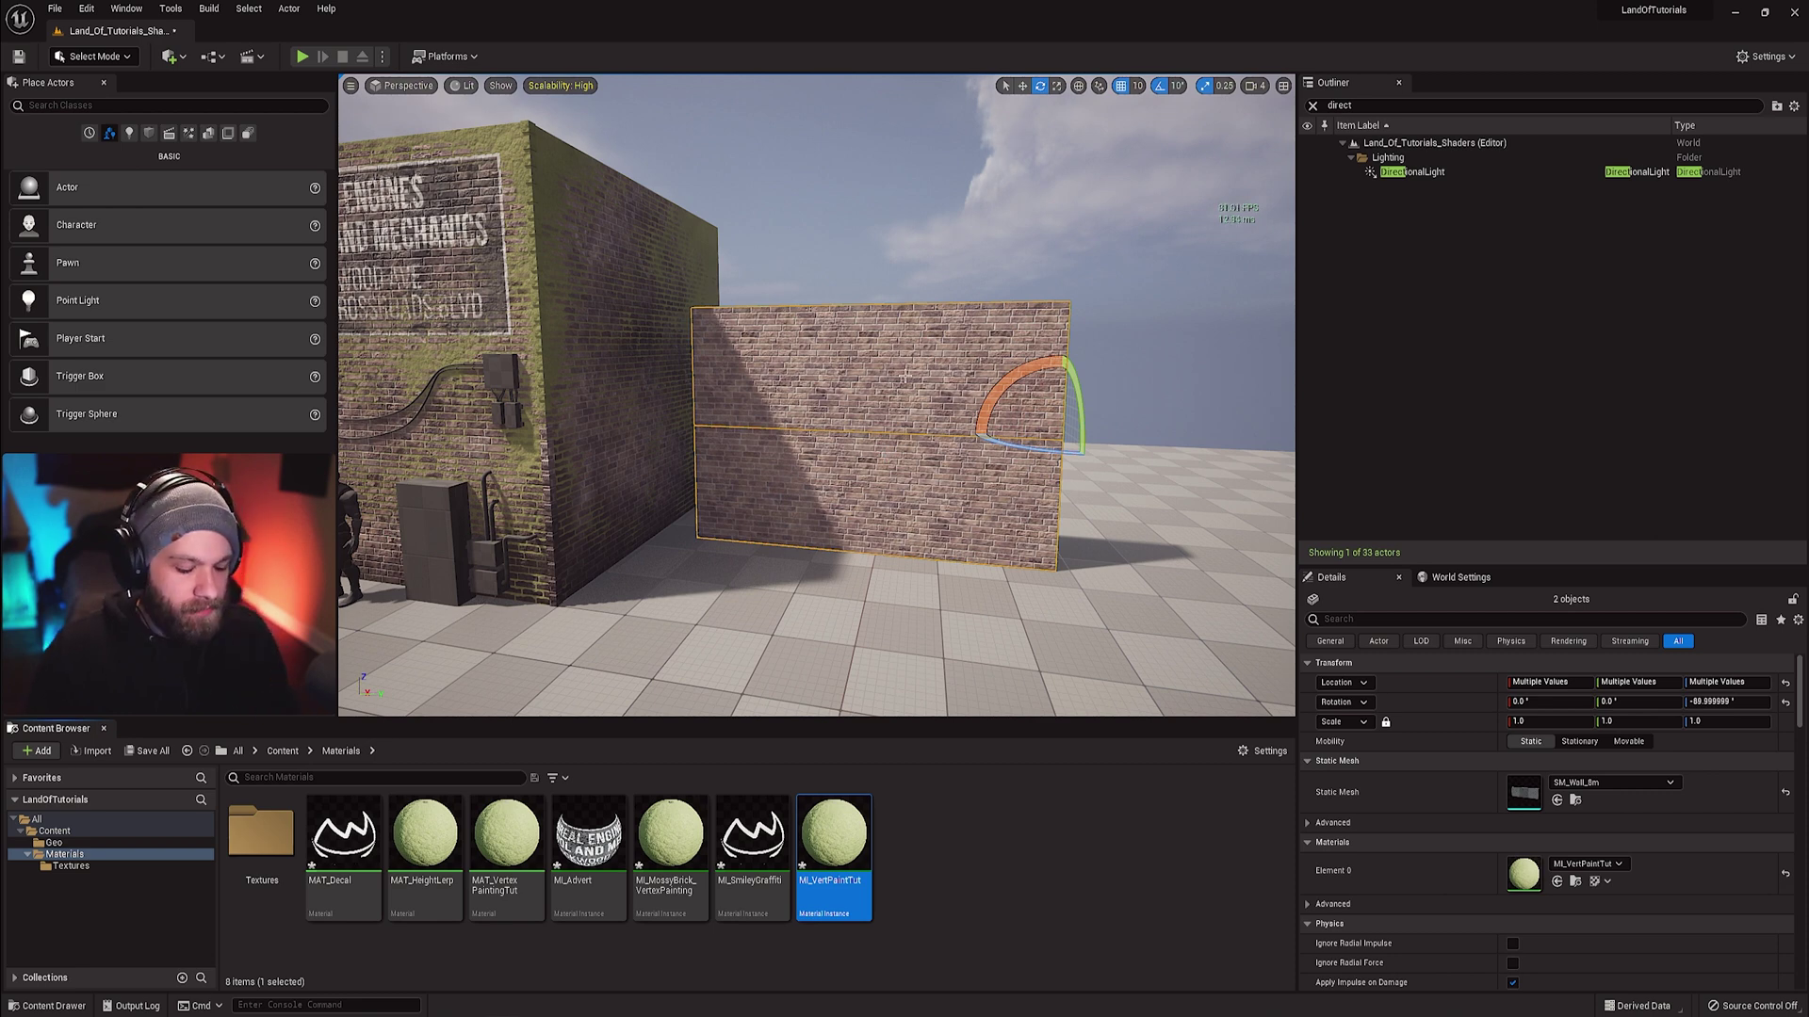
pyautogui.press('Escape')
pyautogui.moveTo(888, 381); pyautogui.dragTo(971, 424, button='right')
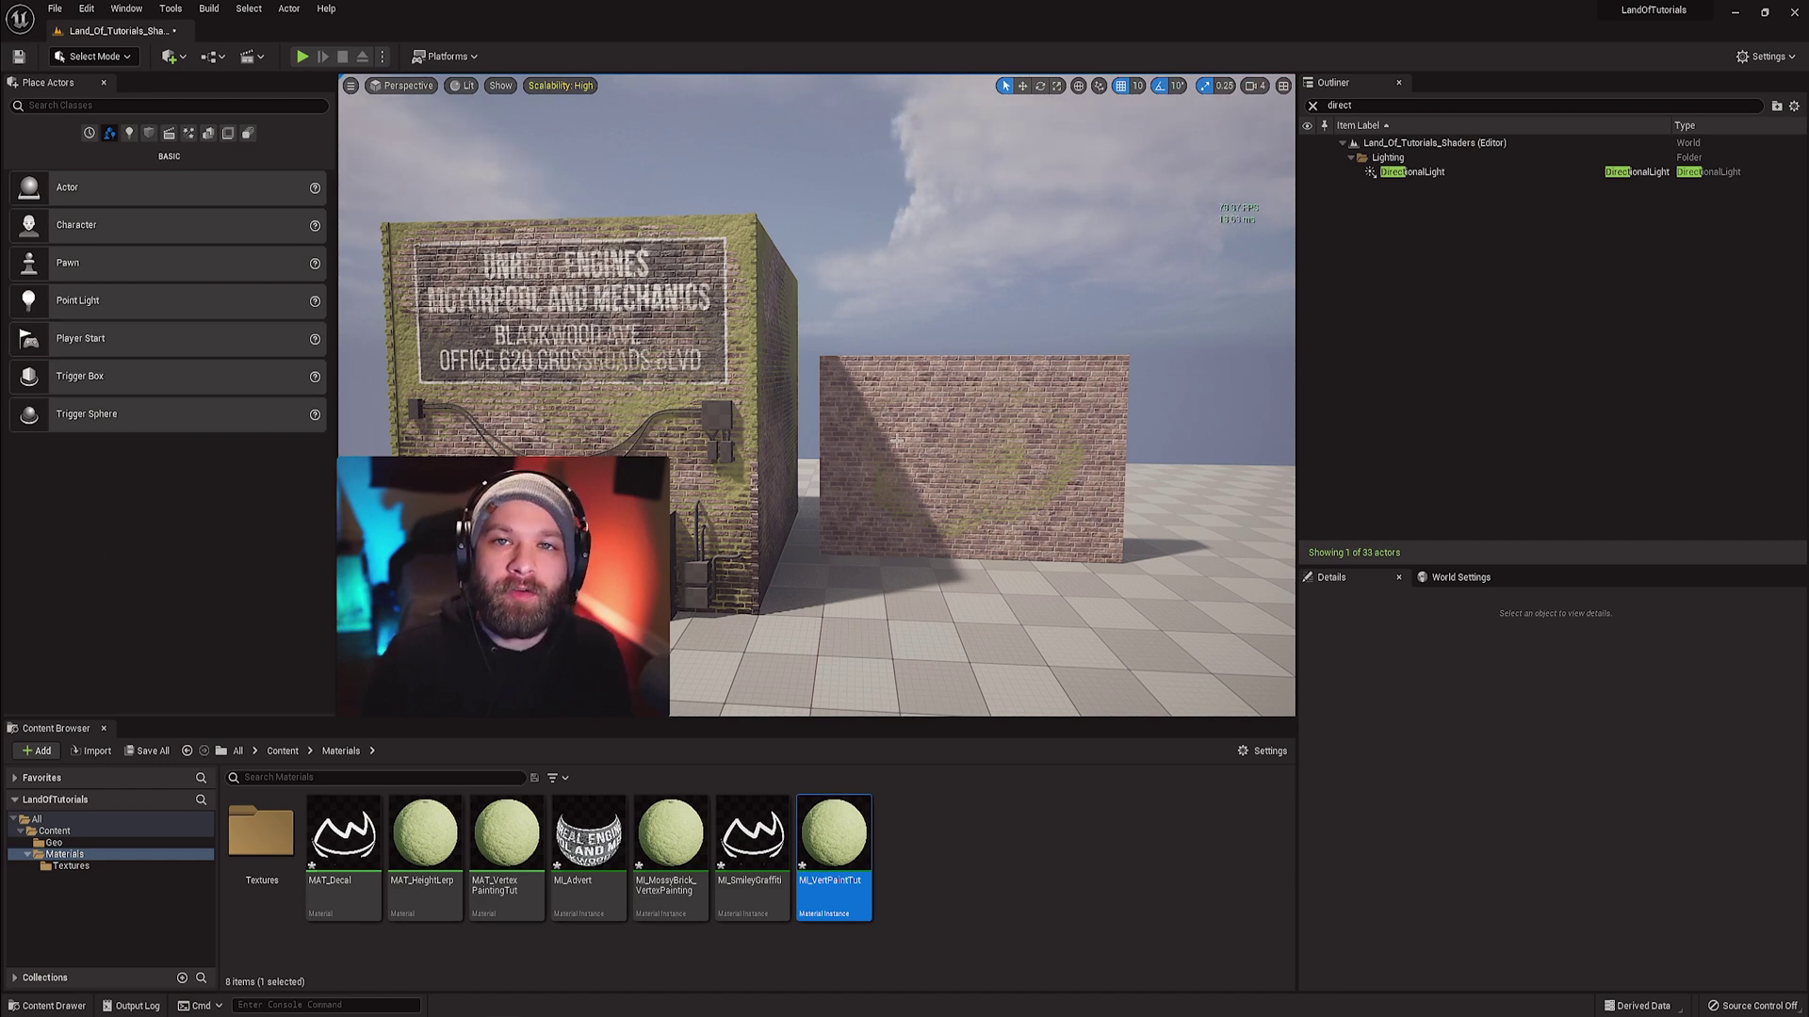
# - Switch the level editor to Mesh Paint mode and select both stacked brick wall pieces as painting targets
pyautogui.click(109, 64)
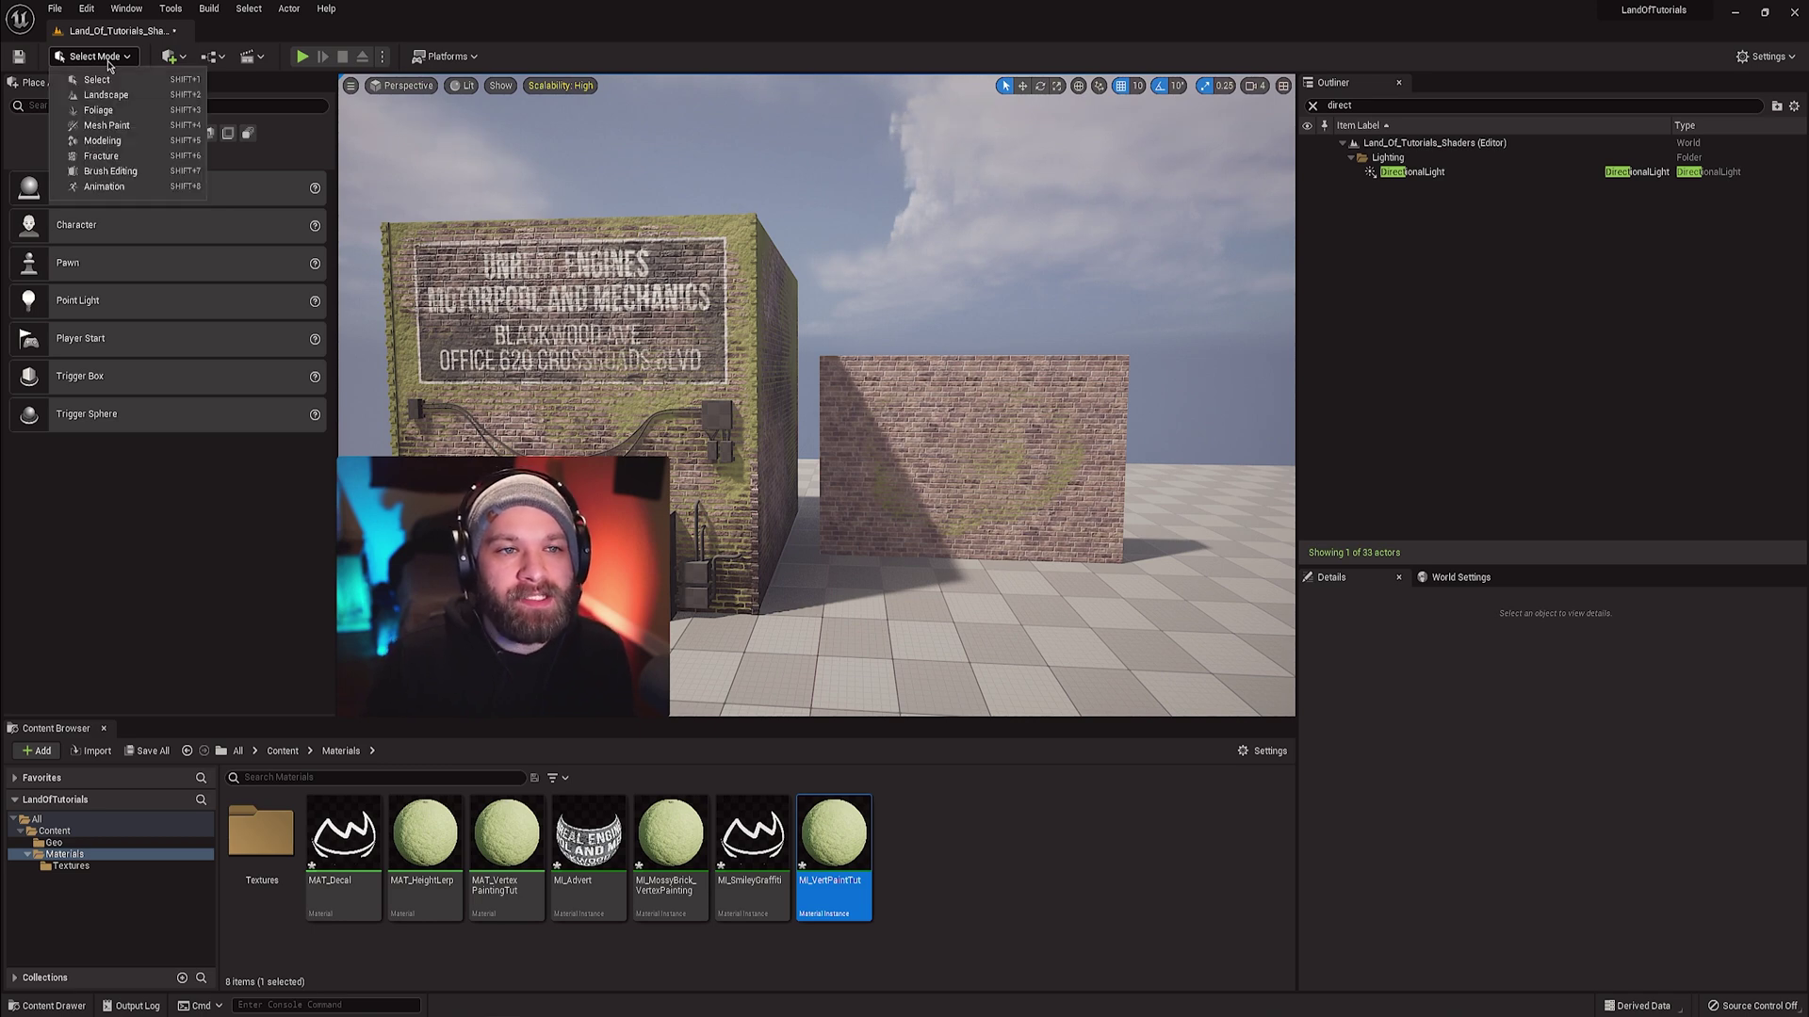
pyautogui.click(112, 127)
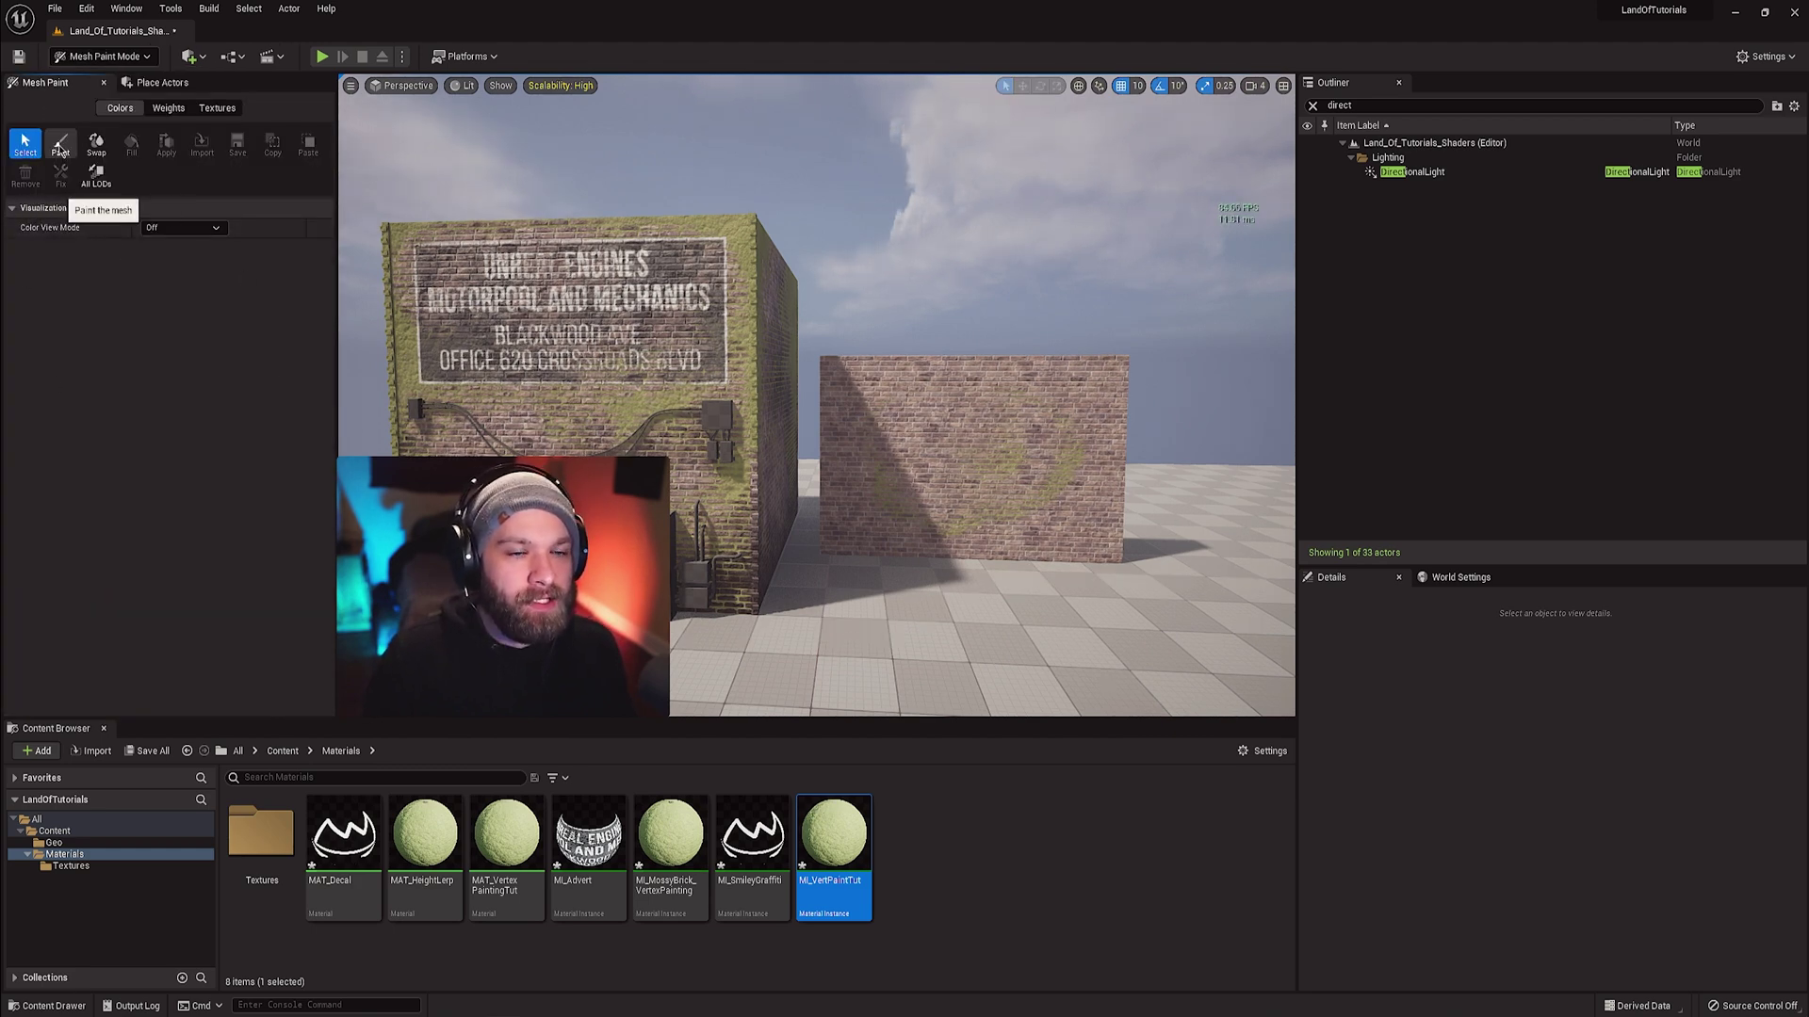
pyautogui.click(60, 143)
pyautogui.click(26, 143)
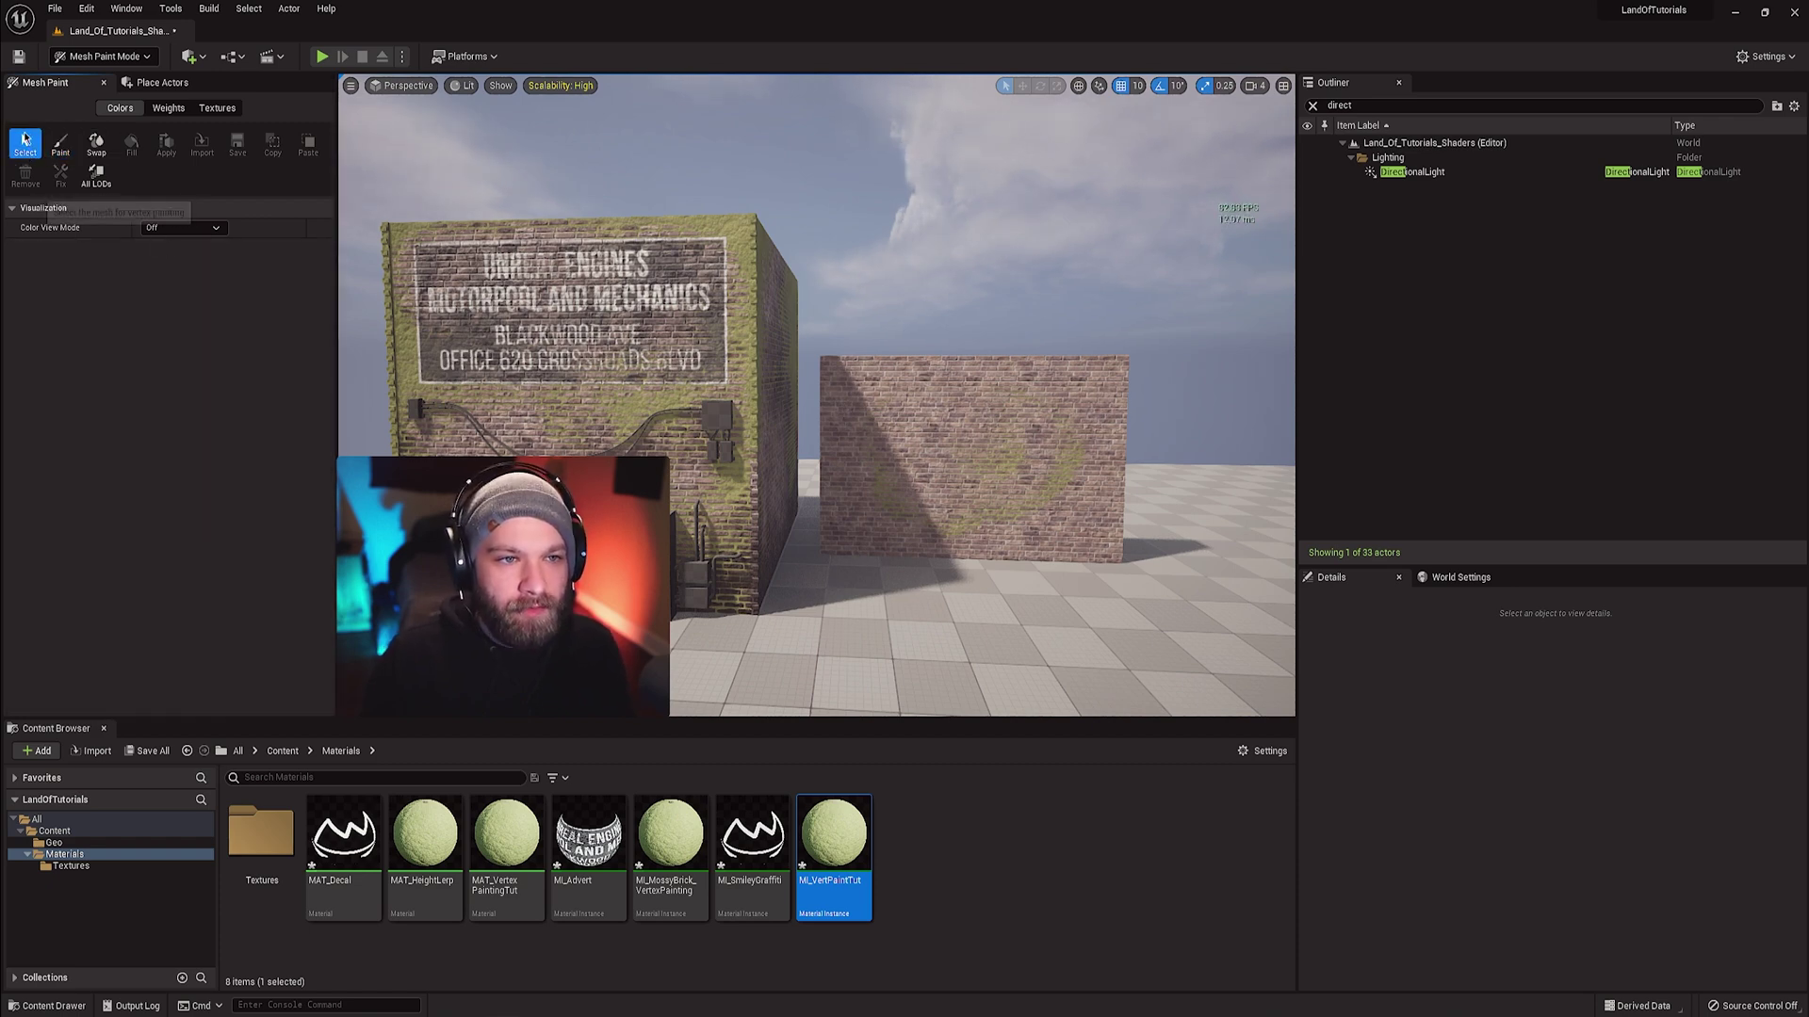
pyautogui.click(931, 409)
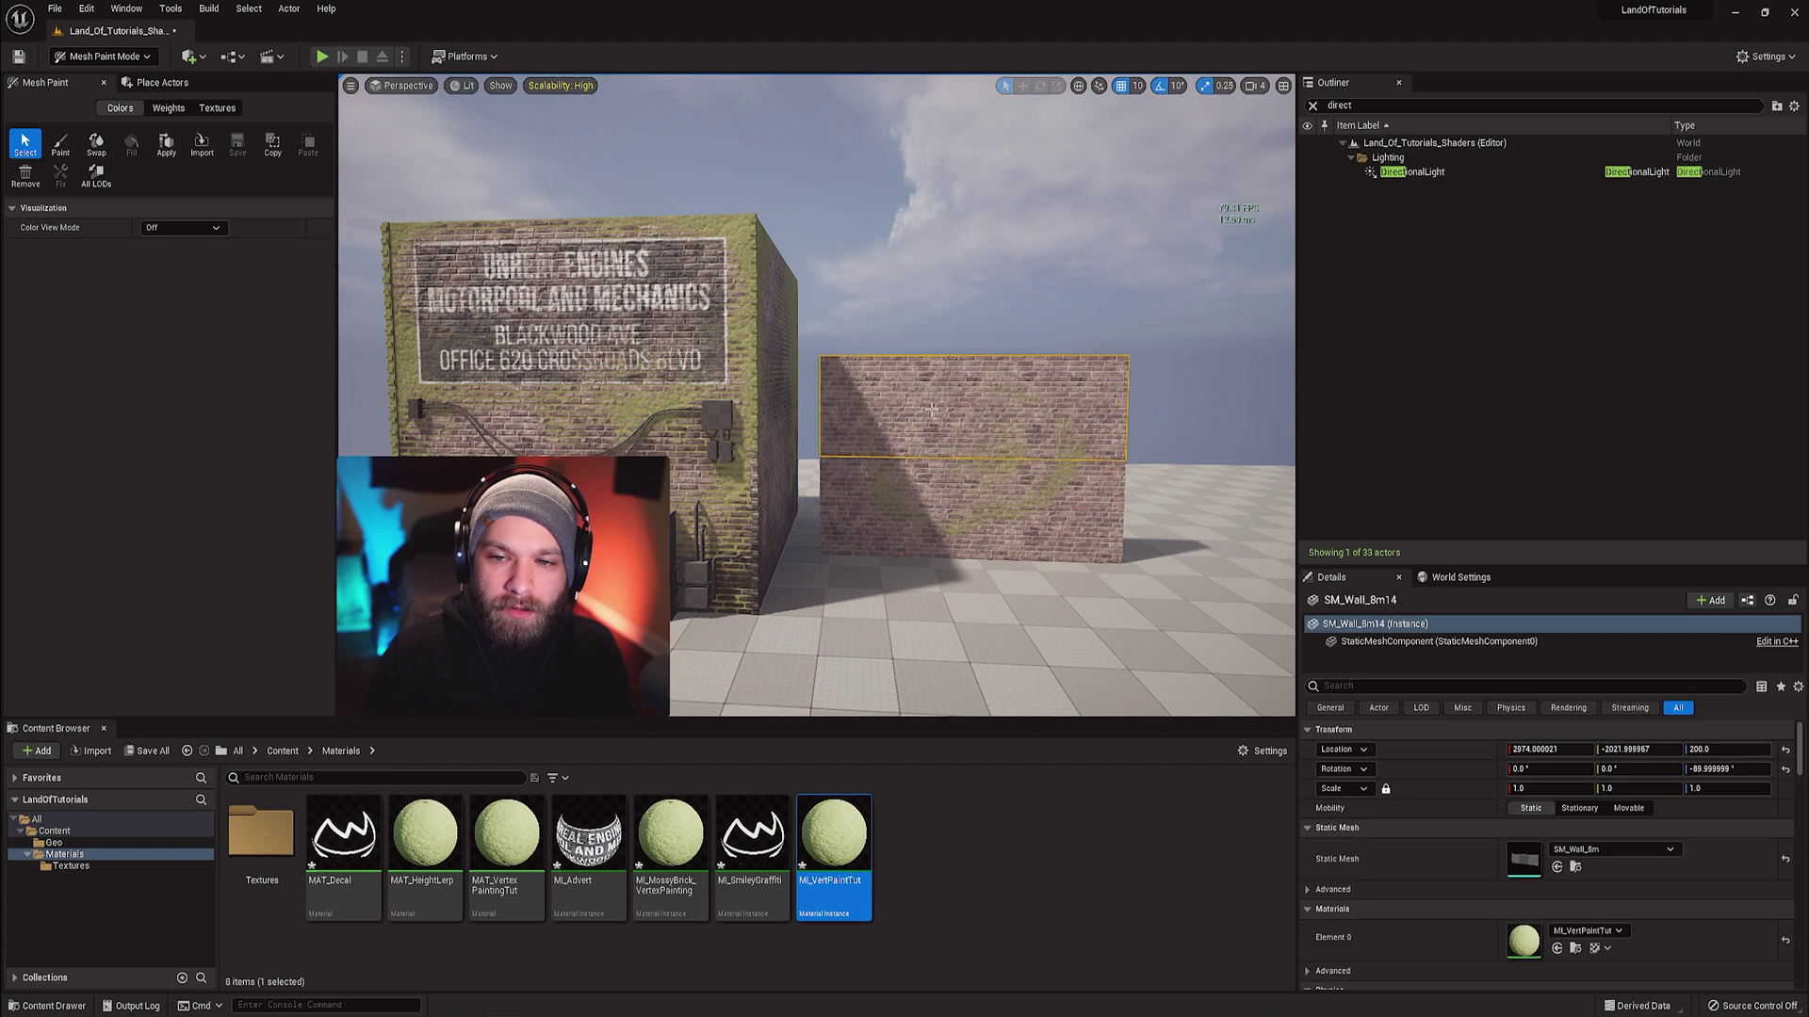
pyautogui.keyDown('ctrl'); pyautogui.click(891, 503); pyautogui.keyUp('ctrl')
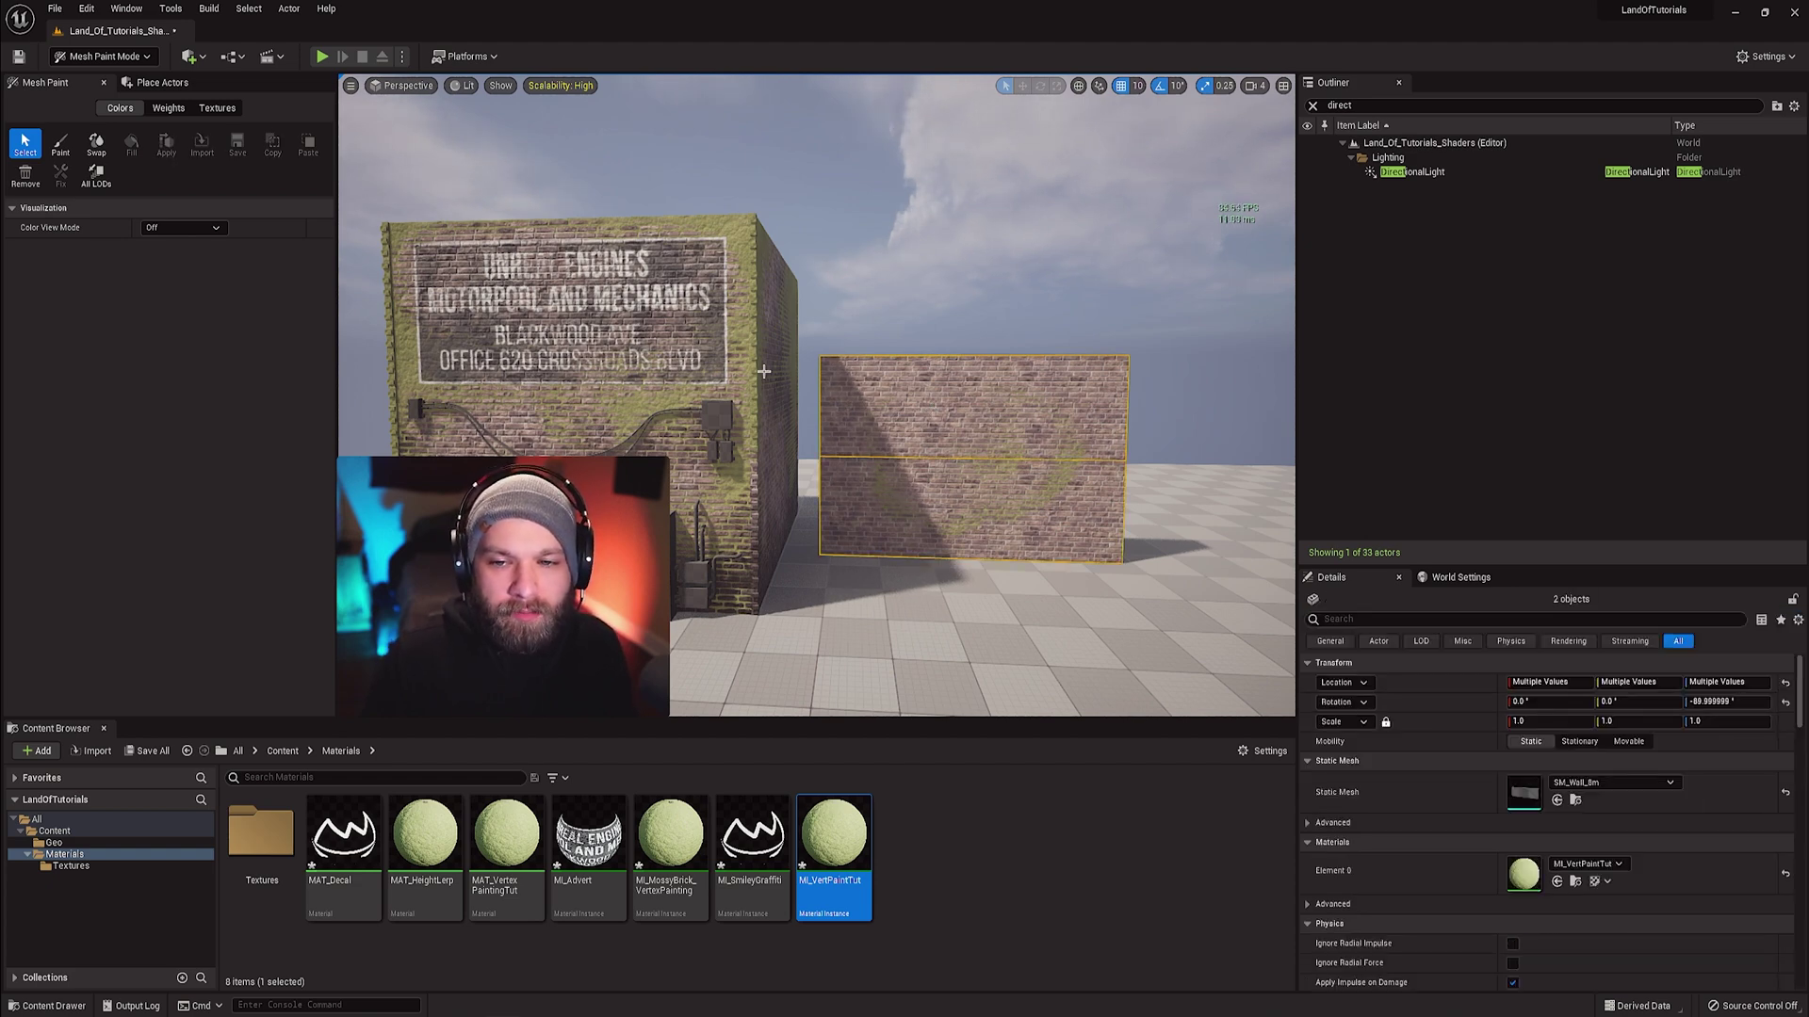
pyautogui.press('w')
pyautogui.moveTo(886, 442)
pyautogui.mouseDown(button='right')
pyautogui.moveTo(942, 433)
pyautogui.moveTo(942, 471)
pyautogui.moveTo(918, 424)
pyautogui.moveTo(952, 429)
pyautogui.moveTo(938, 448)
pyautogui.mouseUp(button='right')
pyautogui.press('s')
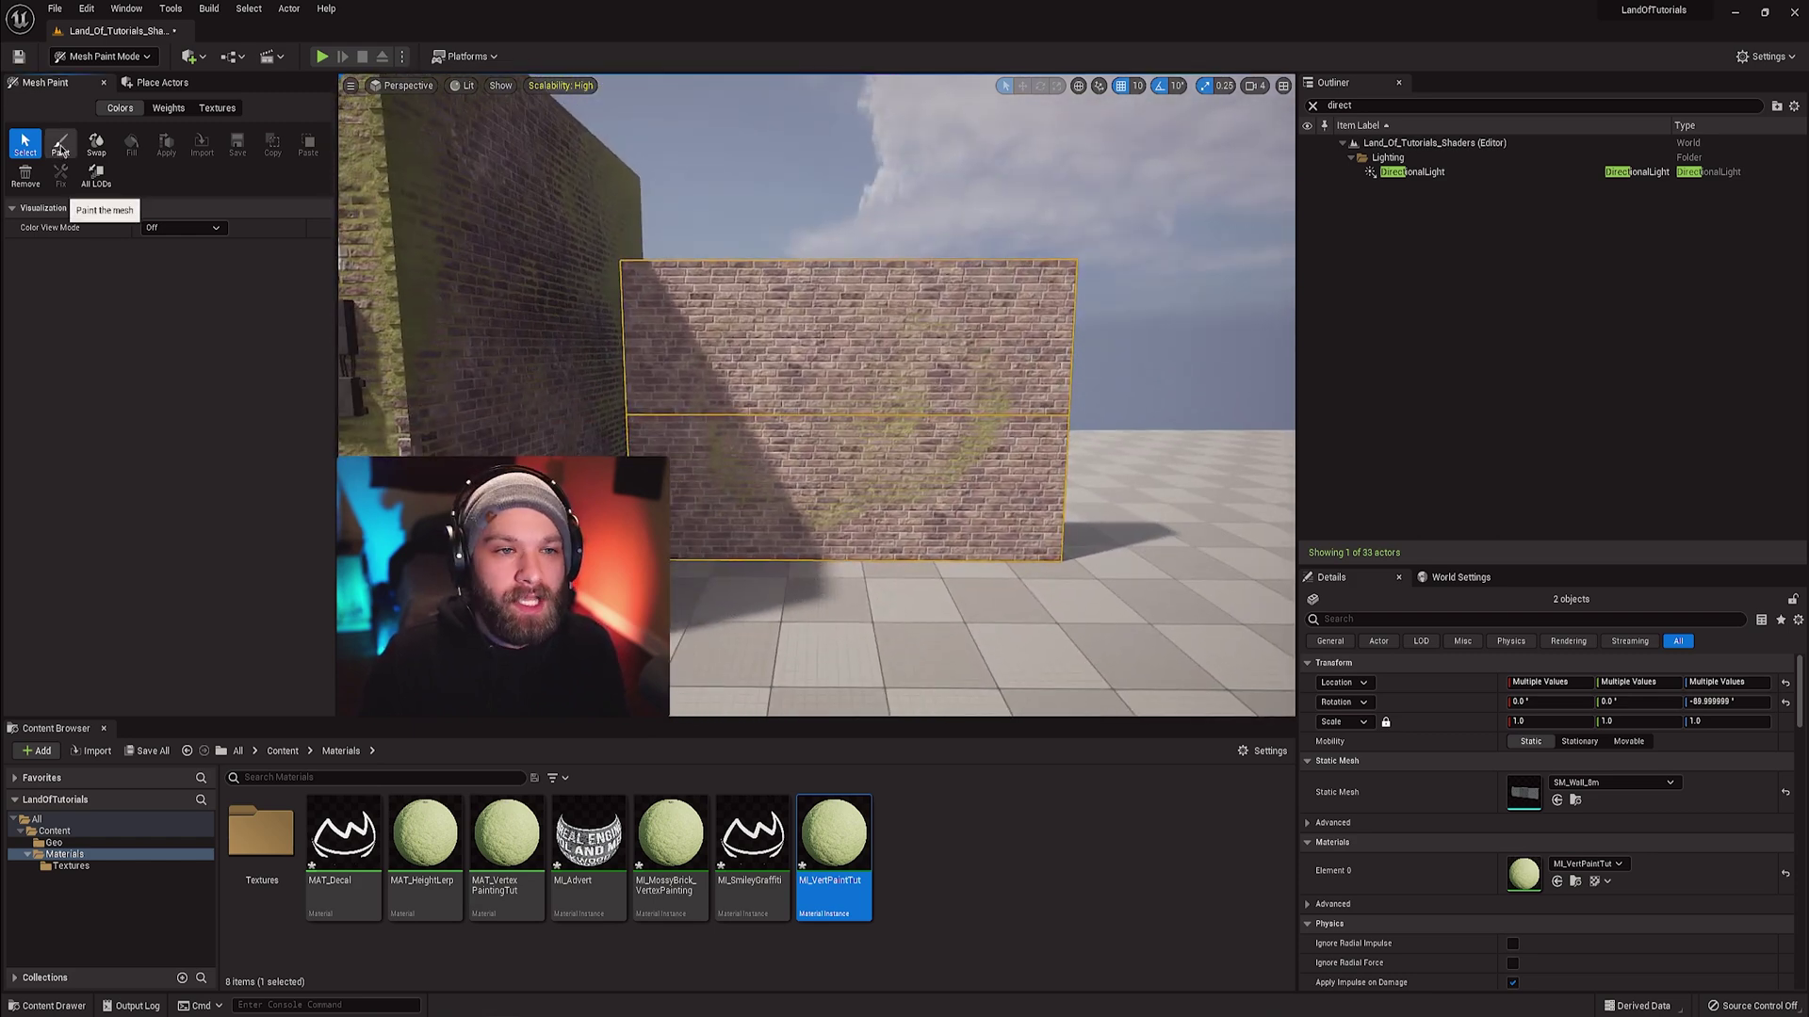
# - Activate the Paint tool and set the brush to size 0.568, strength 0.16 and falloff 0.544
pyautogui.click(60, 146)
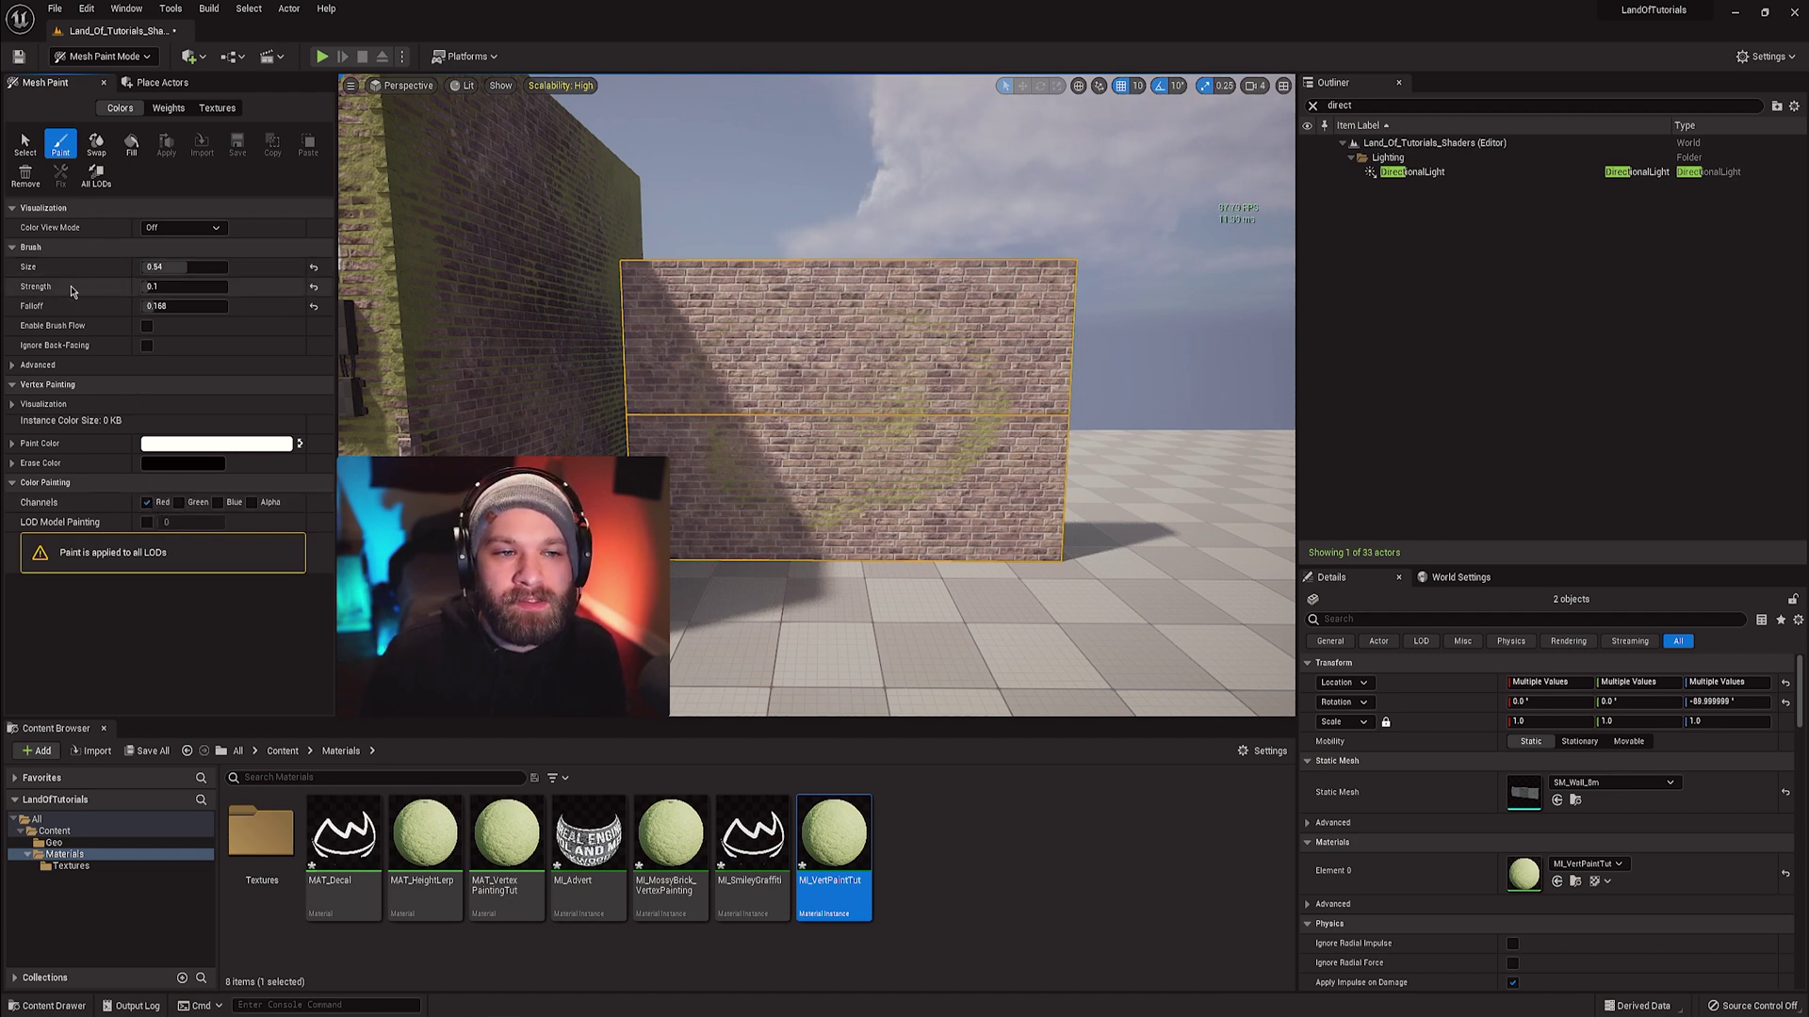
pyautogui.moveTo(166, 266)
pyautogui.mouseDown()
pyautogui.moveTo(228, 267)
pyautogui.moveTo(131, 268)
pyautogui.moveTo(260, 287)
pyautogui.mouseUp()
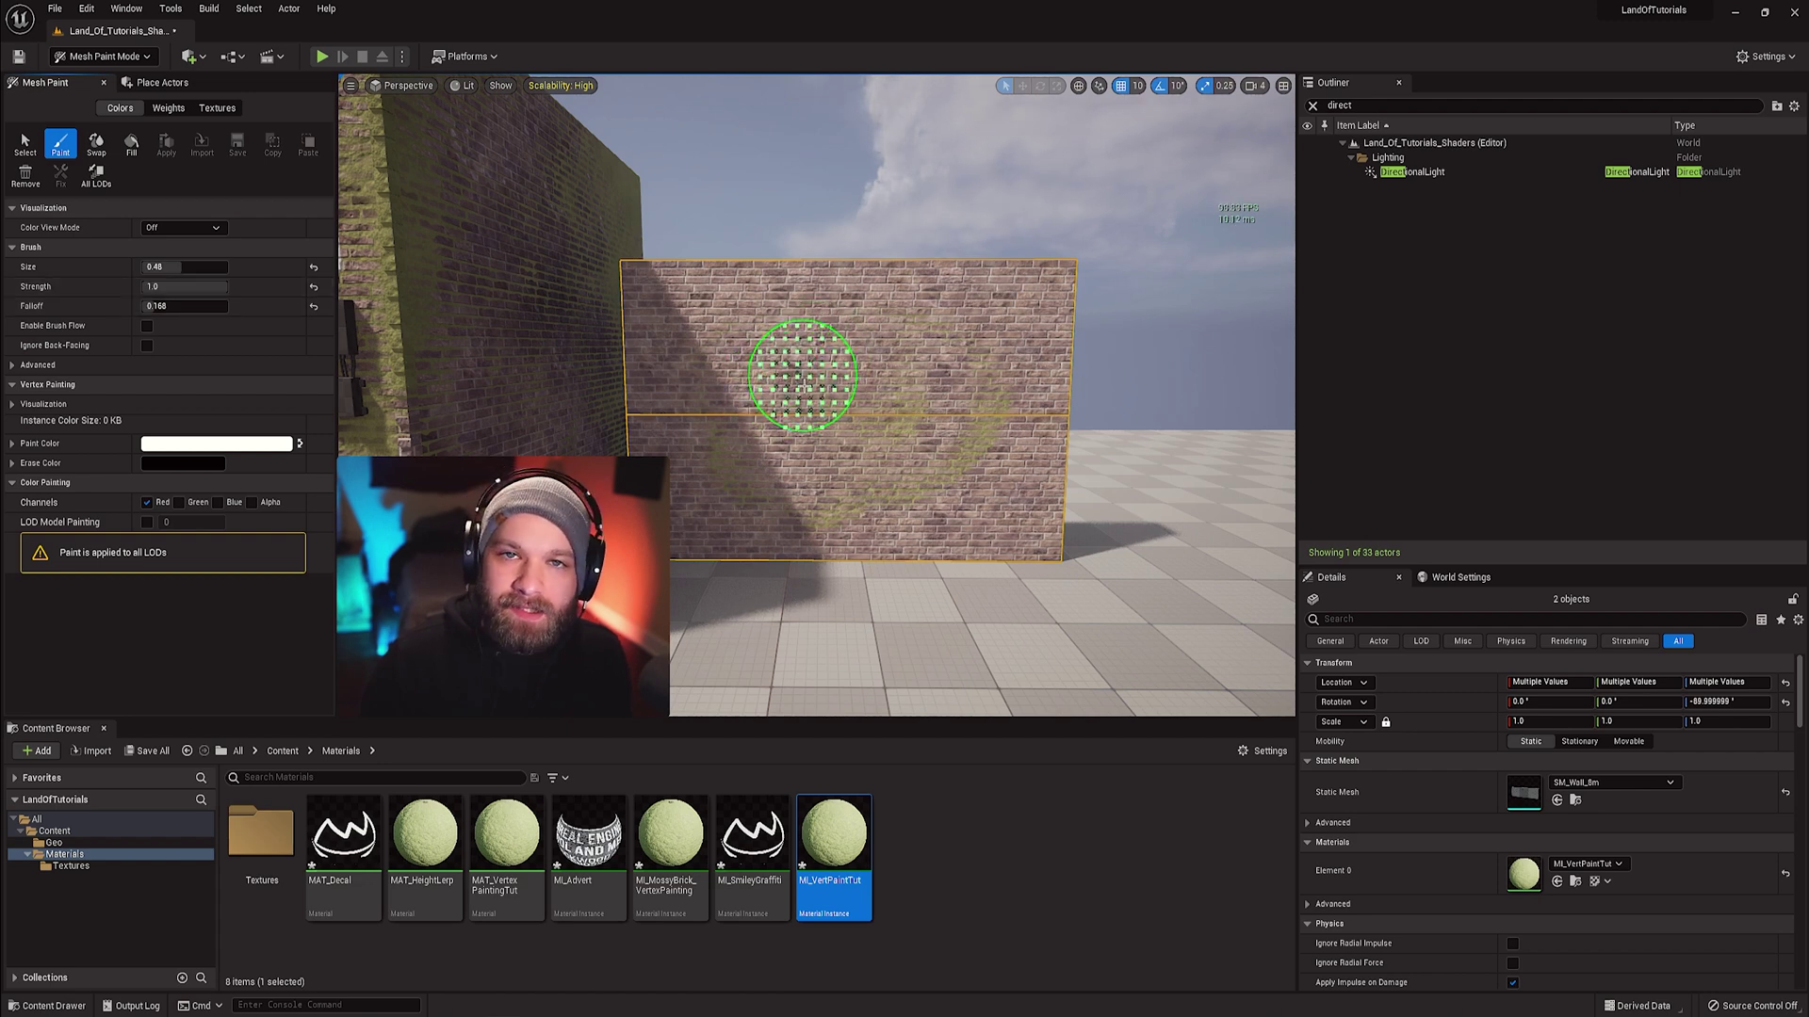
pyautogui.moveTo(156, 306)
pyautogui.mouseDown()
pyautogui.moveTo(228, 306)
pyautogui.moveTo(158, 306)
pyautogui.moveTo(217, 306)
pyautogui.moveTo(184, 267)
pyautogui.moveTo(189, 286)
pyautogui.moveTo(165, 287)
pyautogui.moveTo(208, 306)
pyautogui.mouseUp()
pyautogui.write('0.0')
pyautogui.click(174, 286)
pyautogui.click(165, 287)
pyautogui.click(209, 306)
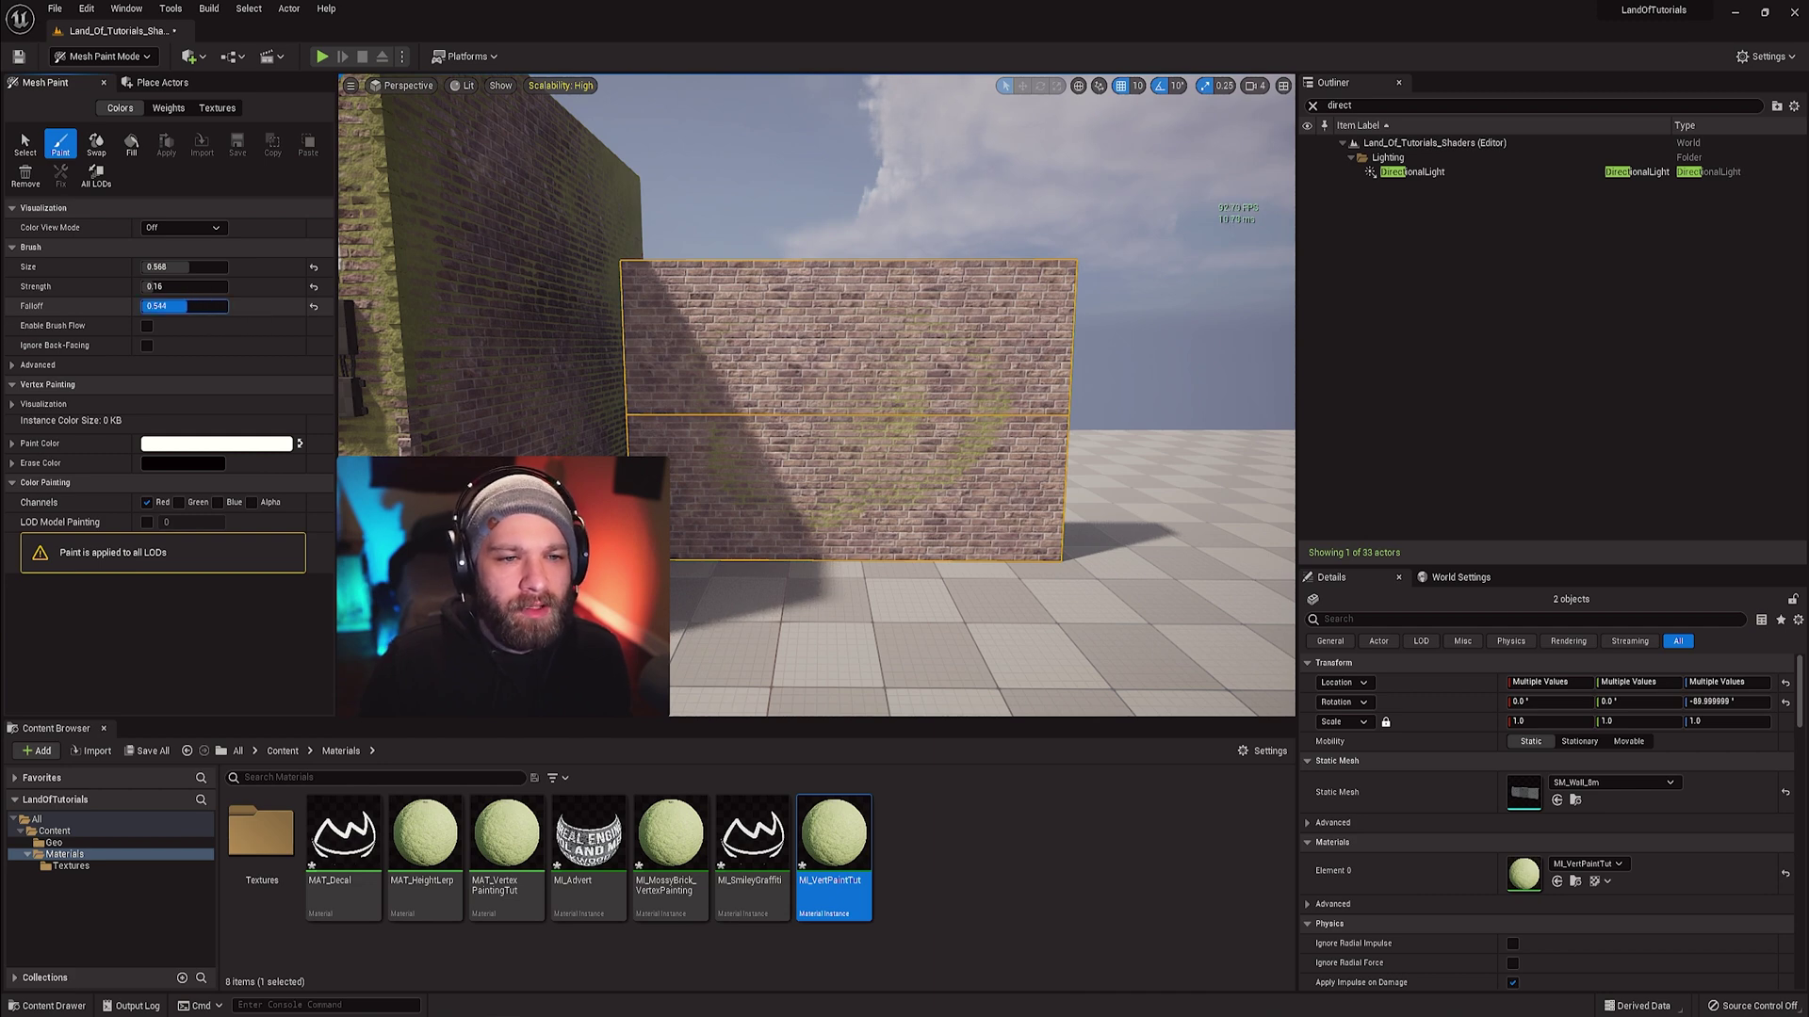
pyautogui.press('Return')
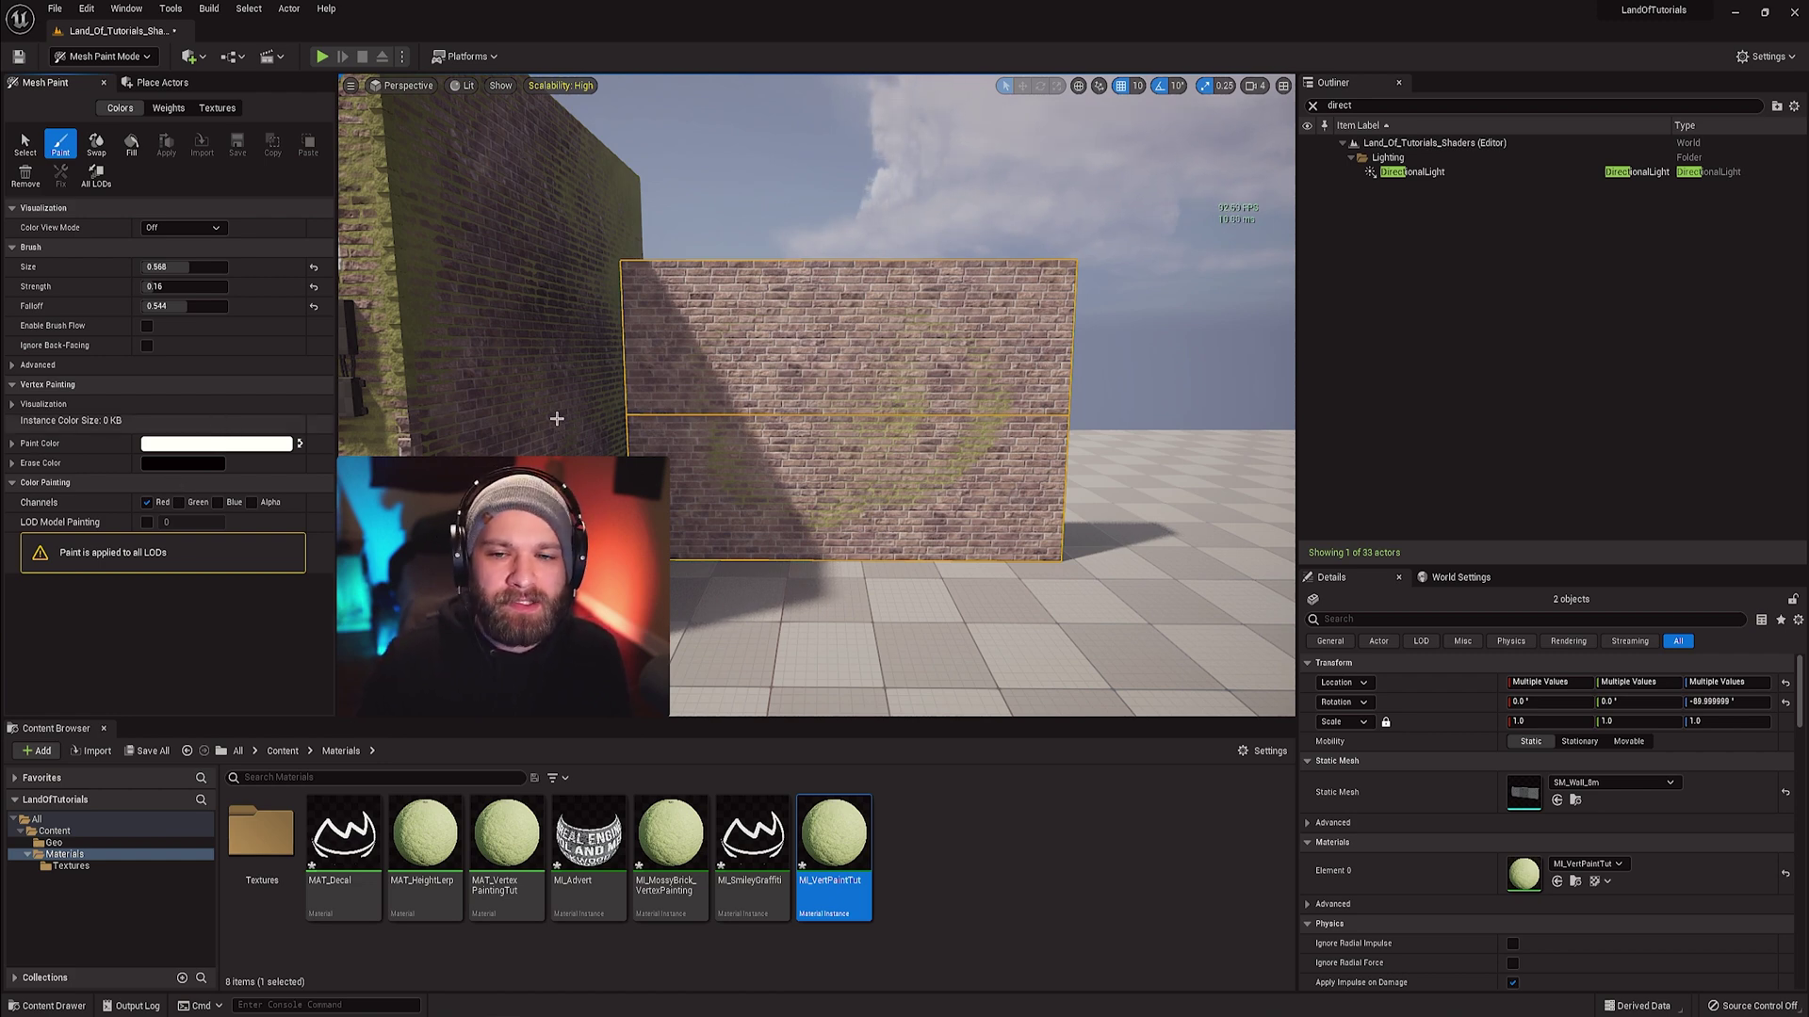
# - Paint a broad patch of moss across the middle of the brick wall using the Red channel
pyautogui.moveTo(783, 358)
pyautogui.mouseDown()
pyautogui.moveTo(860, 403)
pyautogui.moveTo(949, 403)
pyautogui.moveTo(727, 392)
pyautogui.moveTo(719, 363)
pyautogui.moveTo(937, 323)
pyautogui.moveTo(1003, 415)
pyautogui.moveTo(868, 477)
pyautogui.moveTo(848, 452)
pyautogui.mouseUp()
pyautogui.press('w')
pyautogui.moveTo(989, 537); pyautogui.dragTo(1065, 603, button='right')
pyautogui.moveTo(718, 641); pyautogui.dragTo(725, 622, button='right')
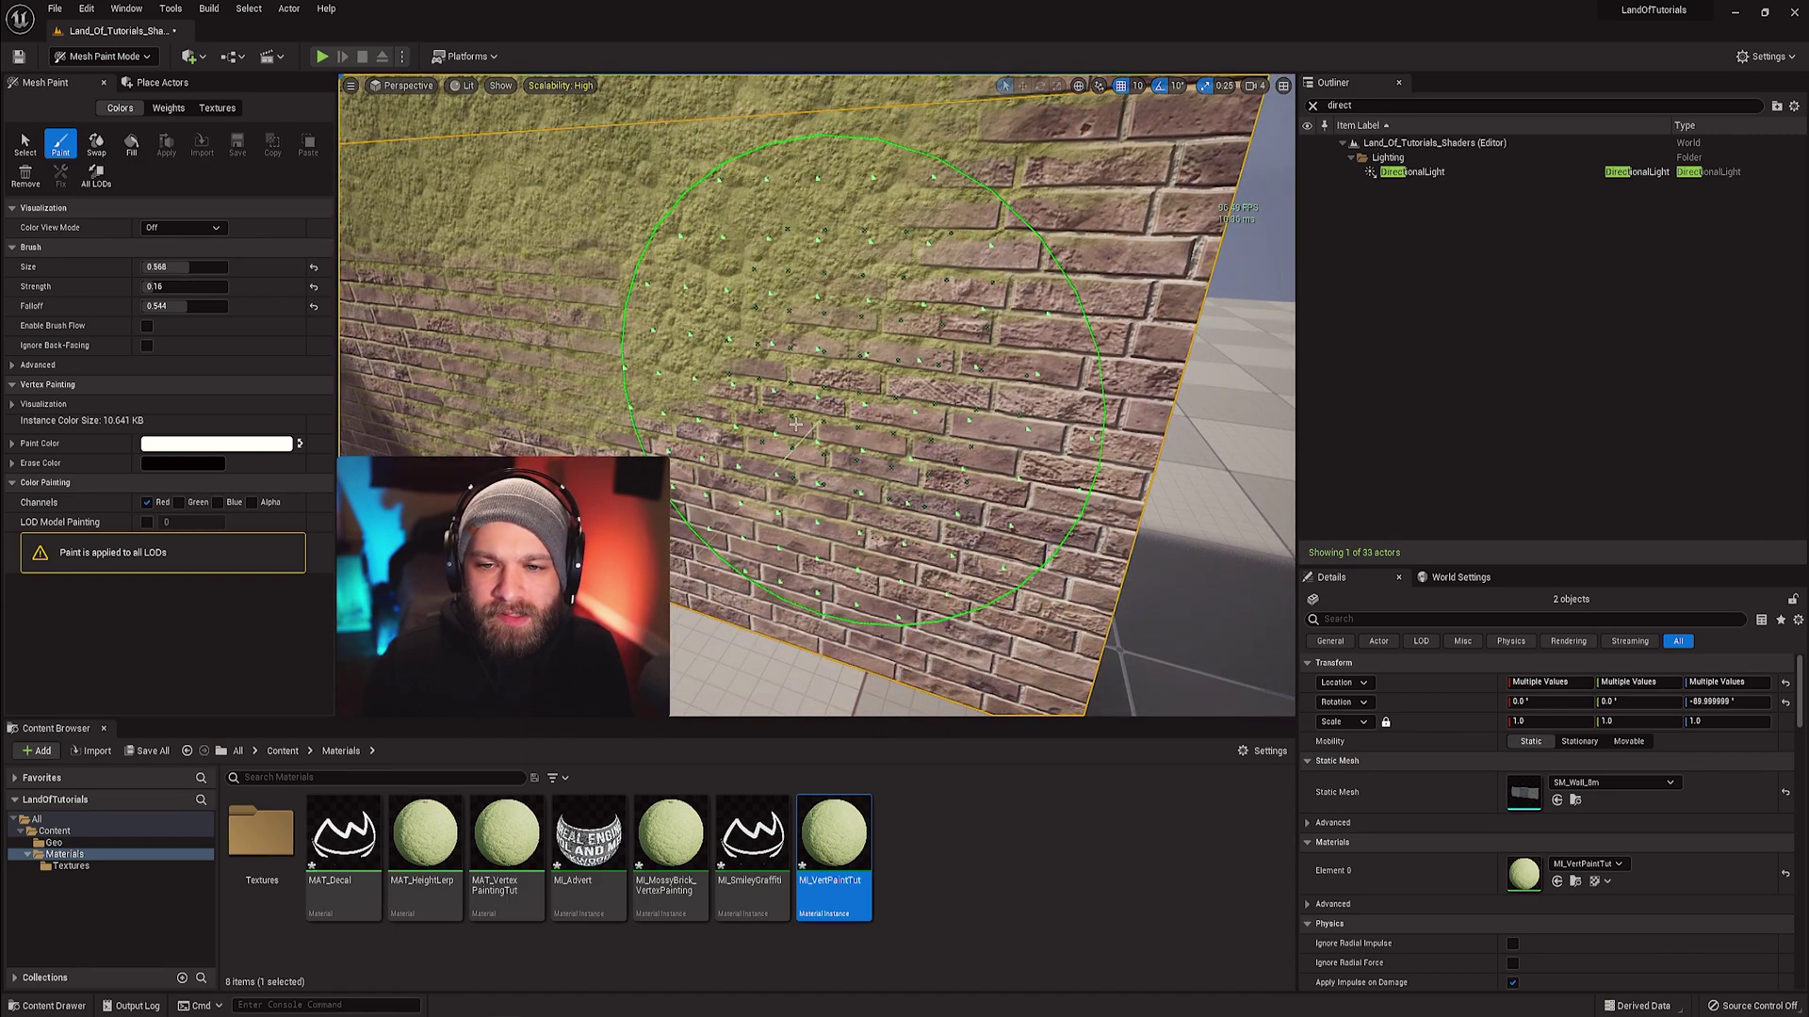
pyautogui.moveTo(829, 439)
pyautogui.mouseDown(button='right')
pyautogui.moveTo(787, 404)
pyautogui.moveTo(936, 393)
pyautogui.moveTo(929, 660)
pyautogui.moveTo(888, 504)
pyautogui.moveTo(920, 404)
pyautogui.moveTo(914, 456)
pyautogui.moveTo(784, 342)
pyautogui.mouseUp(button='right')
# - Swap between white and black paint to add moss along the wall's upper part and erase patches of it, then clear the selection
pyautogui.click(299, 443)
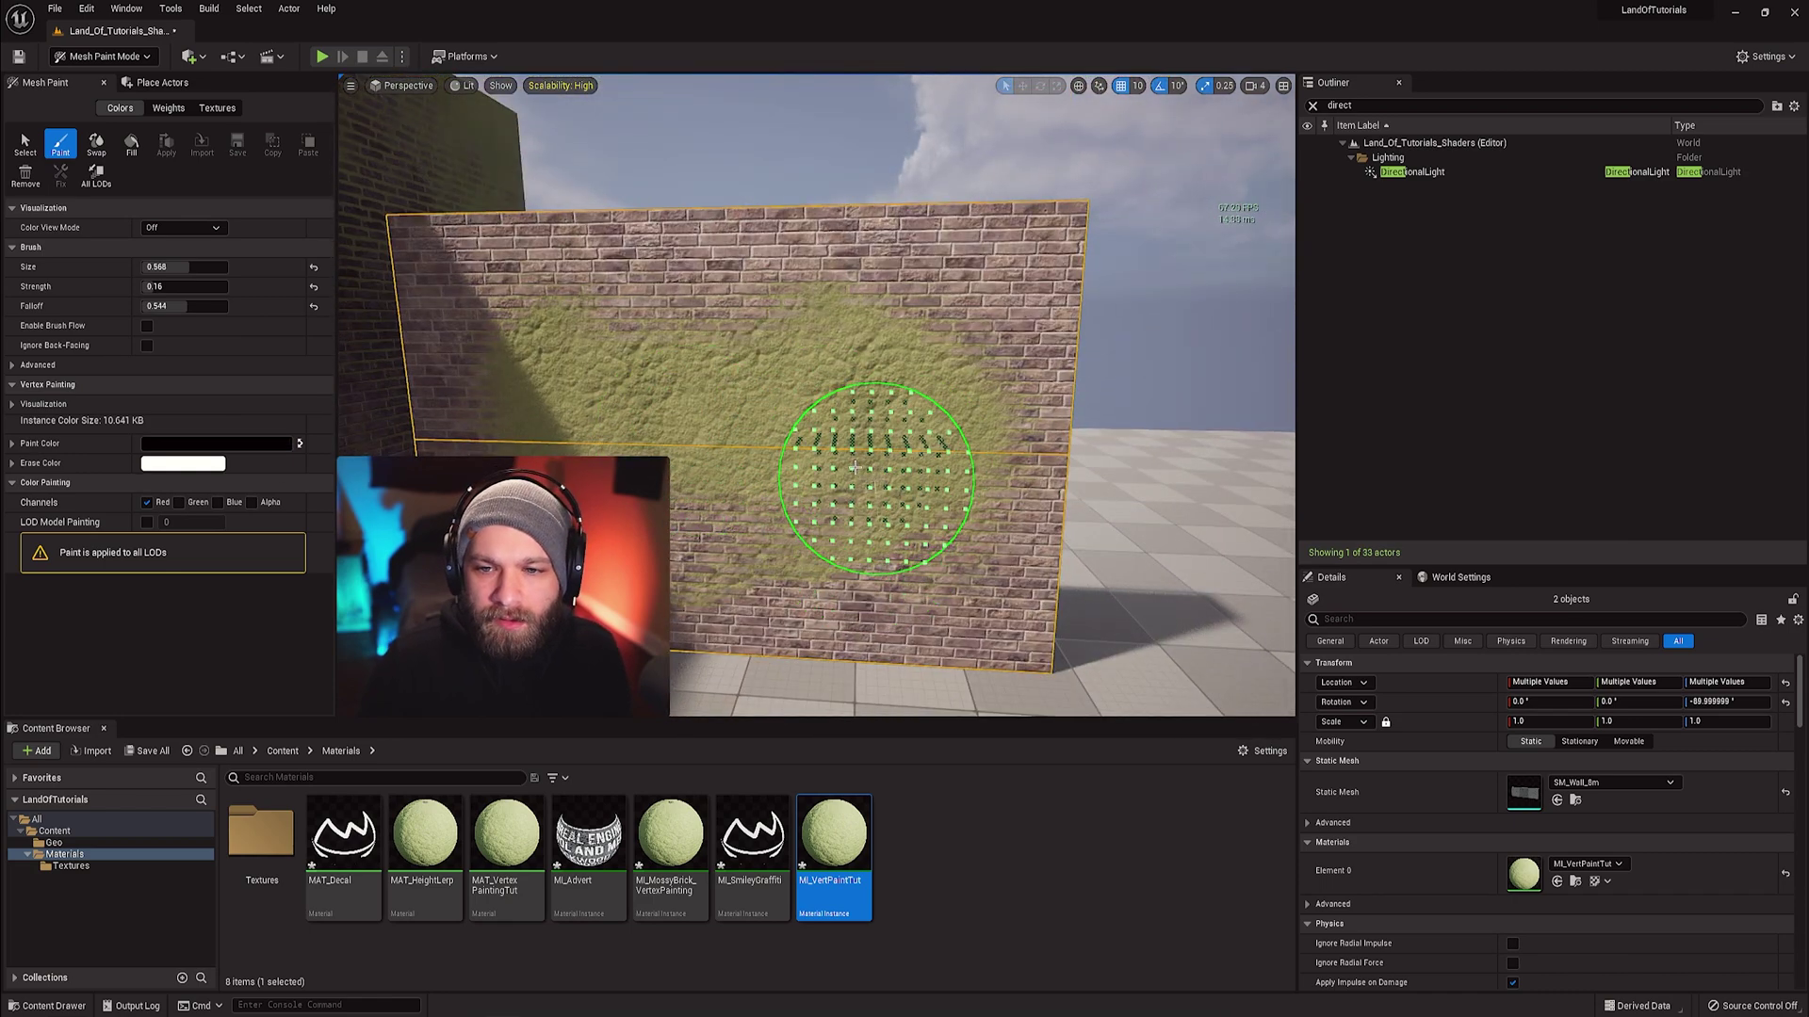
pyautogui.press('x')
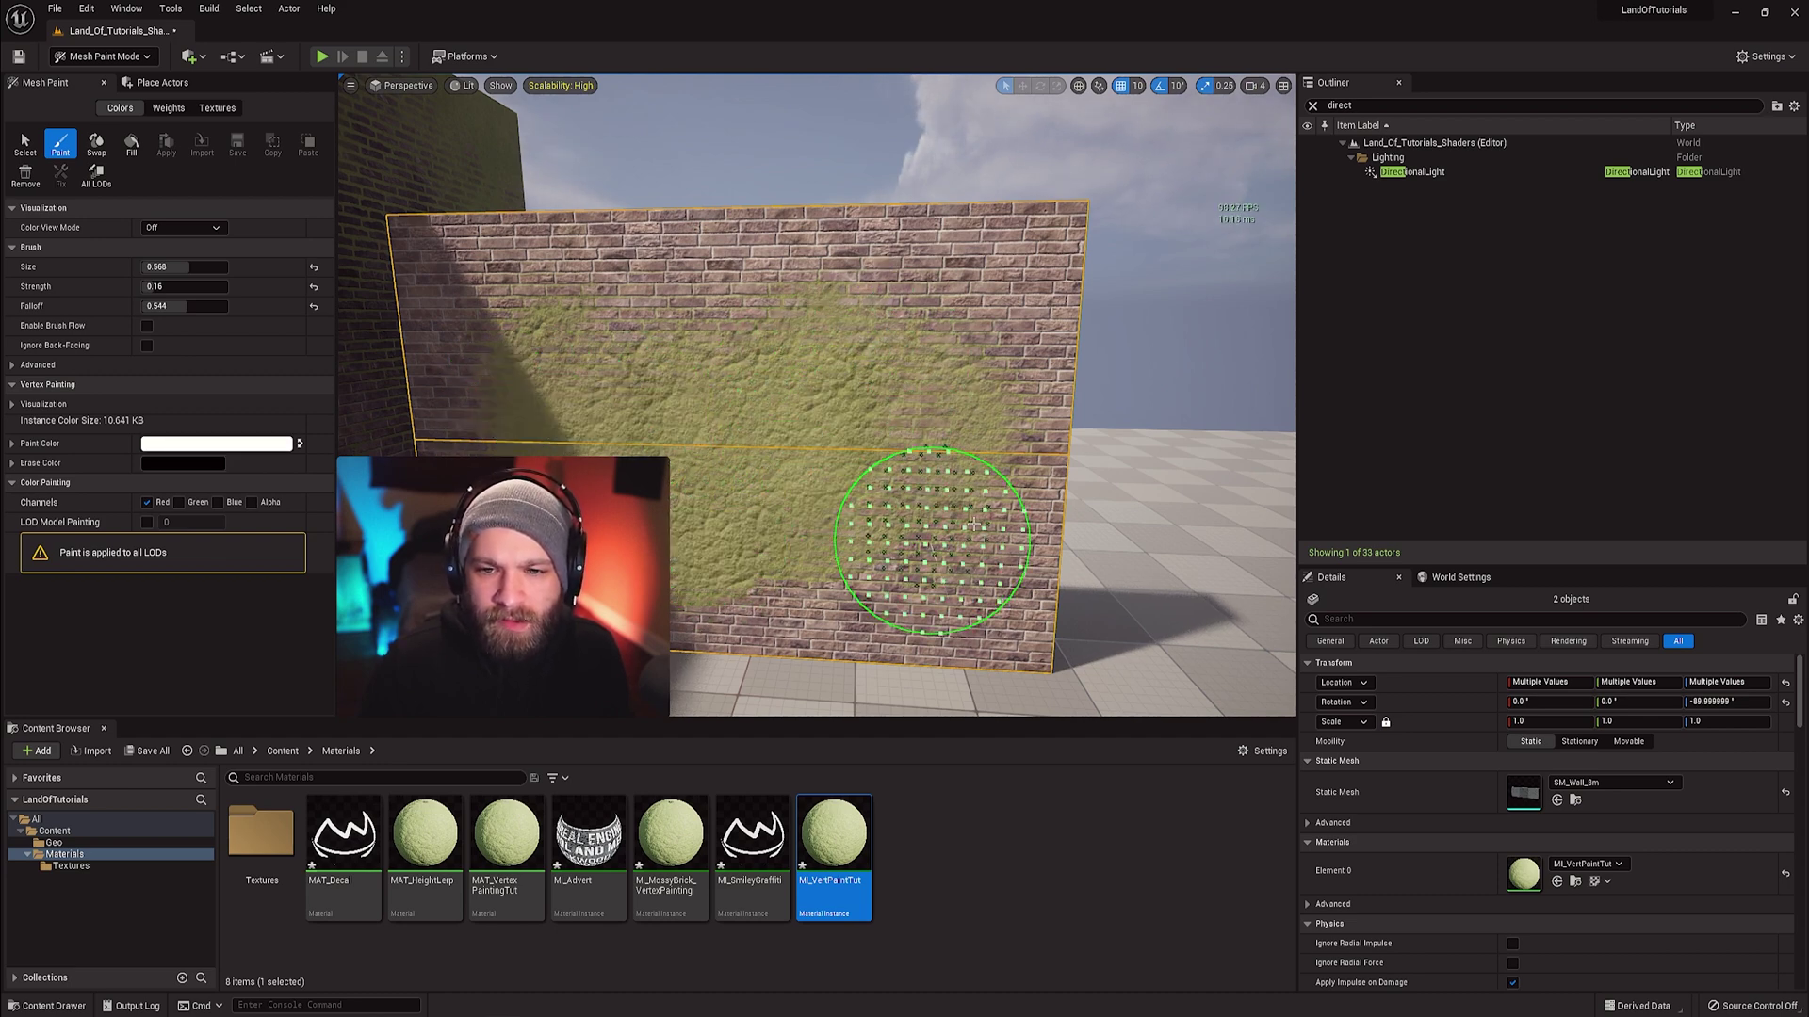
pyautogui.press('x')
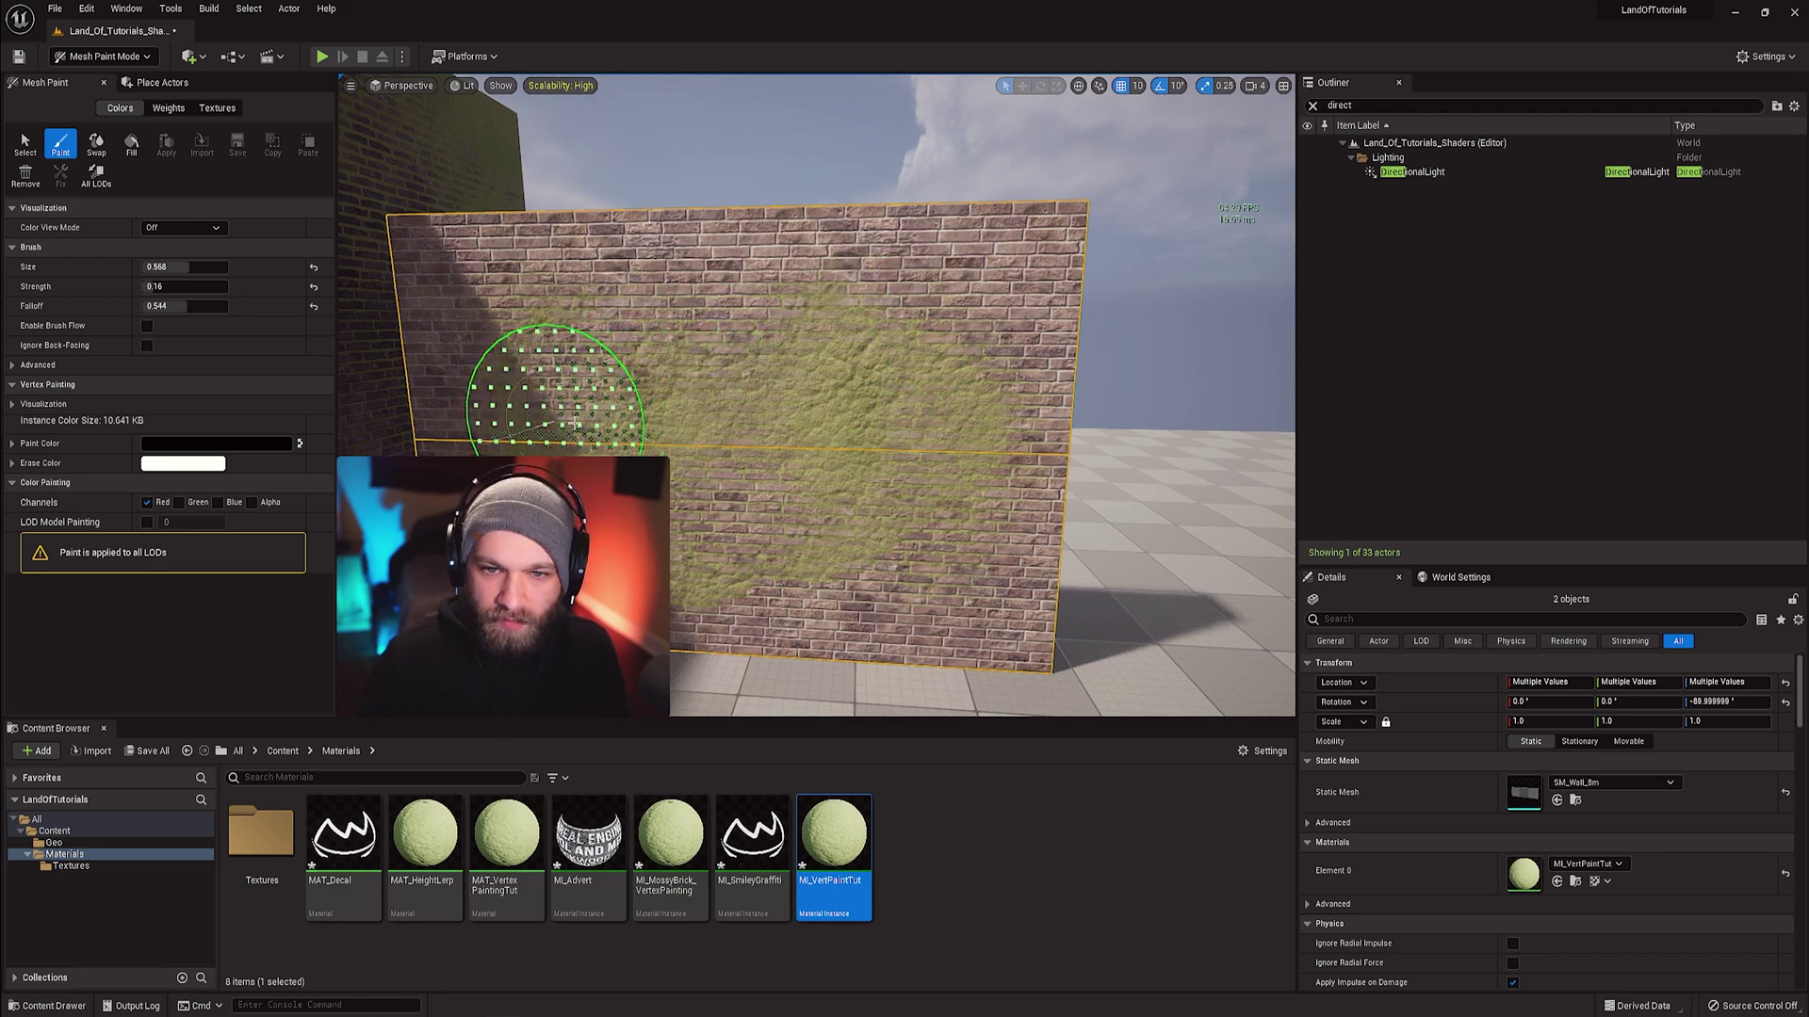
pyautogui.moveTo(601, 422)
pyautogui.mouseDown(button='right')
pyautogui.moveTo(711, 354)
pyautogui.moveTo(793, 349)
pyautogui.moveTo(565, 345)
pyautogui.moveTo(707, 368)
pyautogui.moveTo(625, 334)
pyautogui.moveTo(781, 376)
pyautogui.moveTo(766, 404)
pyautogui.moveTo(722, 360)
pyautogui.moveTo(767, 371)
pyautogui.moveTo(708, 332)
pyautogui.mouseUp(button='right')
pyautogui.press('x')
pyautogui.moveTo(600, 410)
pyautogui.mouseDown()
pyautogui.moveTo(546, 383)
pyautogui.moveTo(477, 250)
pyautogui.moveTo(739, 222)
pyautogui.moveTo(1080, 243)
pyautogui.moveTo(775, 193)
pyautogui.moveTo(1066, 271)
pyautogui.moveTo(1082, 444)
pyautogui.moveTo(957, 337)
pyautogui.moveTo(924, 363)
pyautogui.mouseUp()
pyautogui.moveTo(924, 363)
pyautogui.mouseDown(button='right')
pyautogui.moveTo(758, 365)
pyautogui.moveTo(908, 382)
pyautogui.mouseUp(button='right')
pyautogui.press('x')
pyautogui.moveTo(908, 381)
pyautogui.mouseDown()
pyautogui.moveTo(1023, 401)
pyautogui.moveTo(751, 318)
pyautogui.moveTo(842, 450)
pyautogui.moveTo(933, 270)
pyautogui.moveTo(980, 396)
pyautogui.mouseUp()
pyautogui.moveTo(980, 395)
pyautogui.mouseDown(button='right')
pyautogui.moveTo(860, 387)
pyautogui.moveTo(985, 399)
pyautogui.moveTo(975, 412)
pyautogui.mouseUp(button='right')
pyautogui.press('Escape')
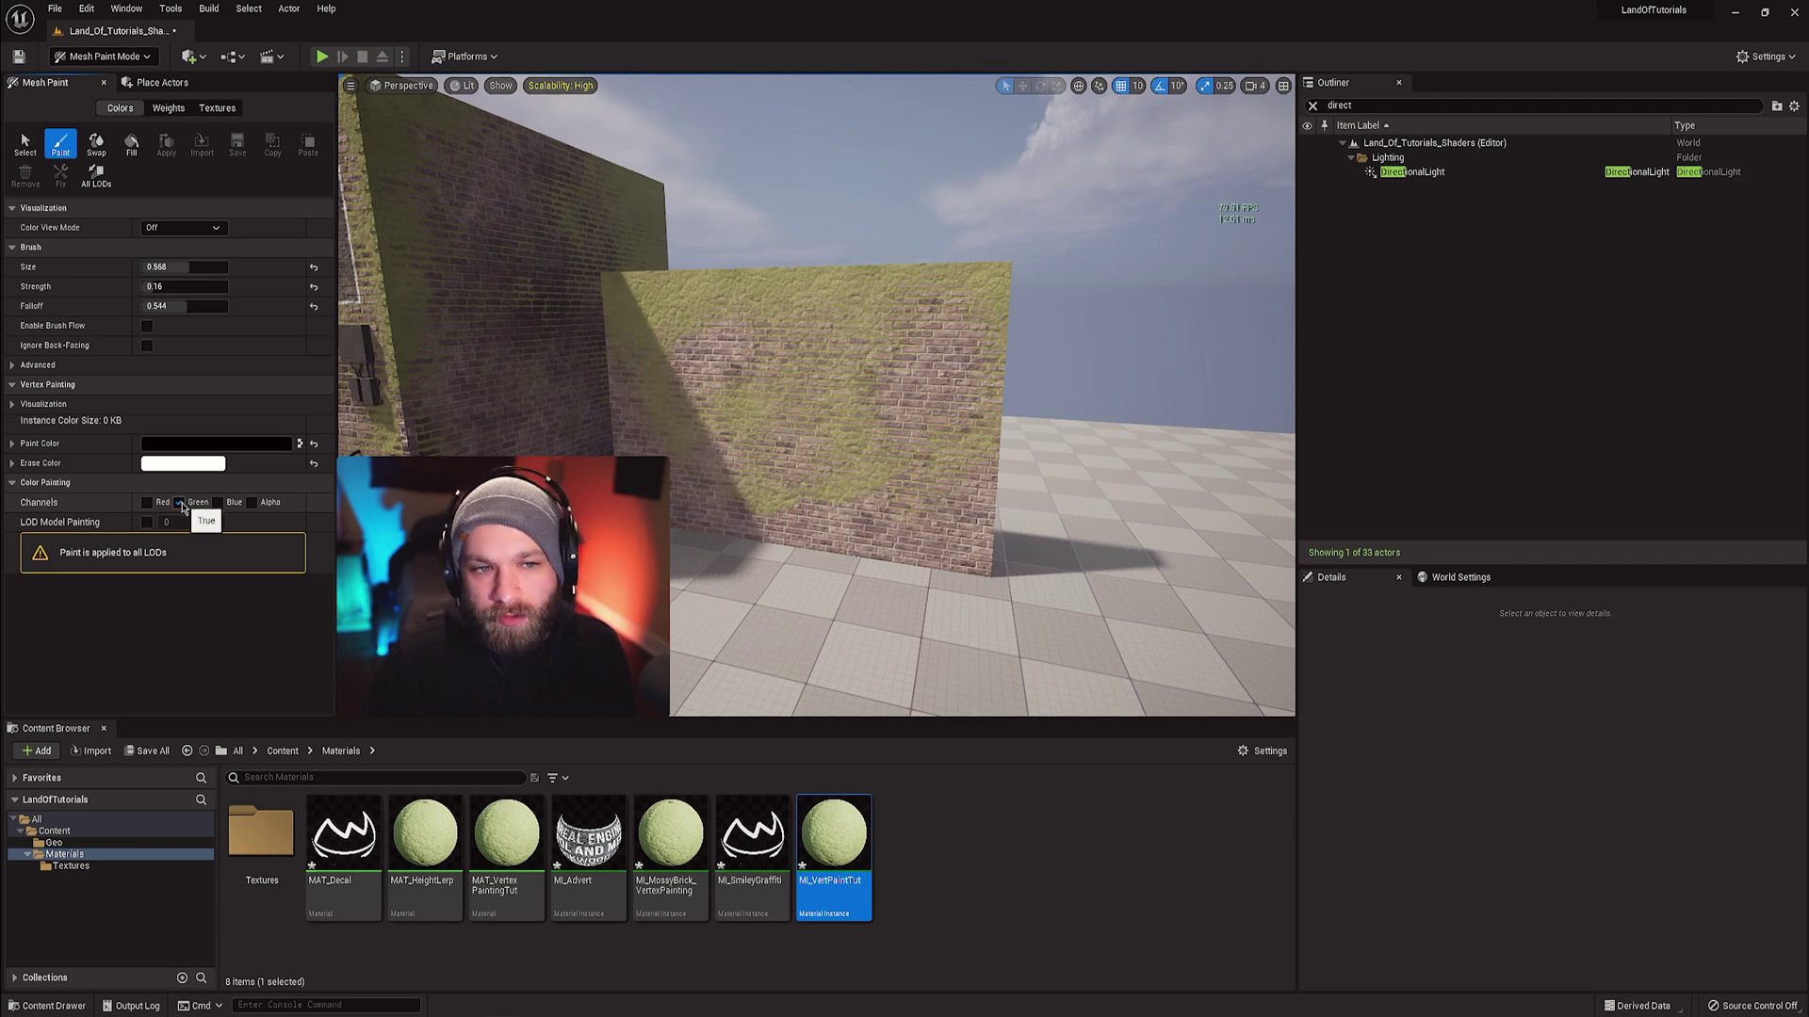
# - Reselect both stacked wall pieces and paint white over the wall's centre with only the Green channel enabled
pyautogui.click(793, 327)
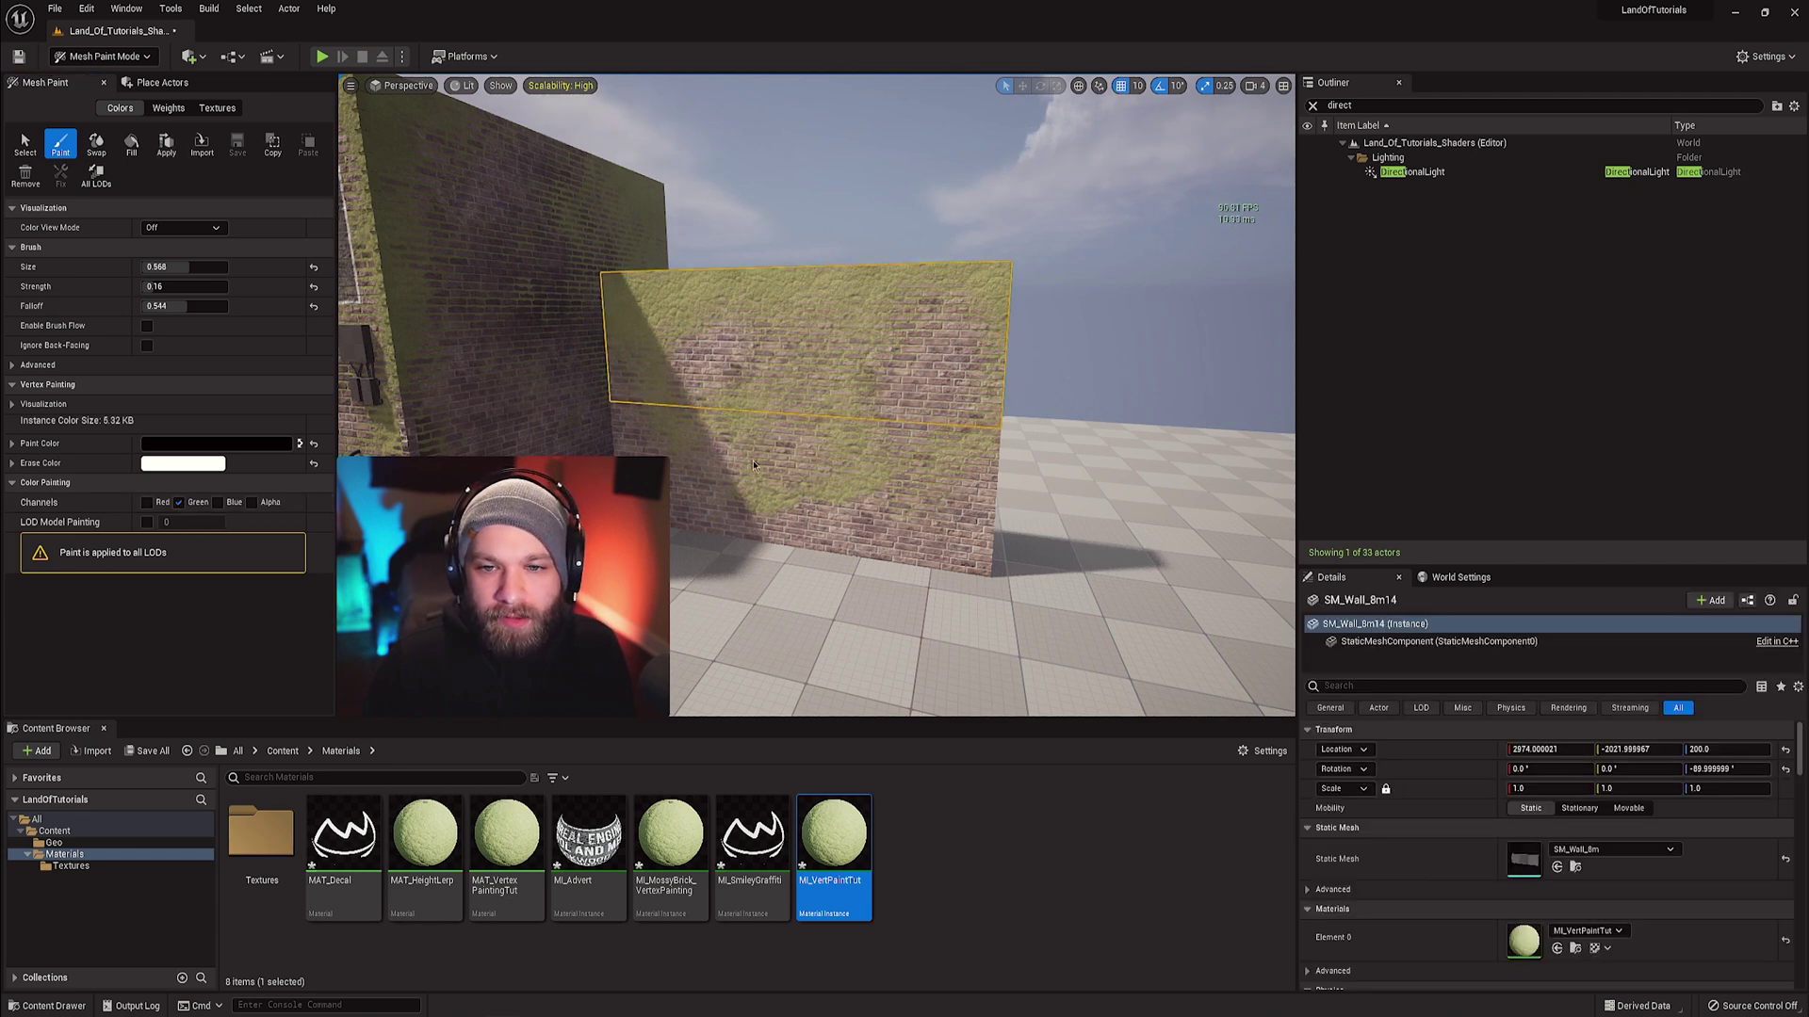
pyautogui.keyDown('ctrl'); pyautogui.click(846, 456); pyautogui.keyUp('ctrl')
pyautogui.press('w')
pyautogui.moveTo(846, 457); pyautogui.dragTo(860, 486, button='right')
pyautogui.press('x')
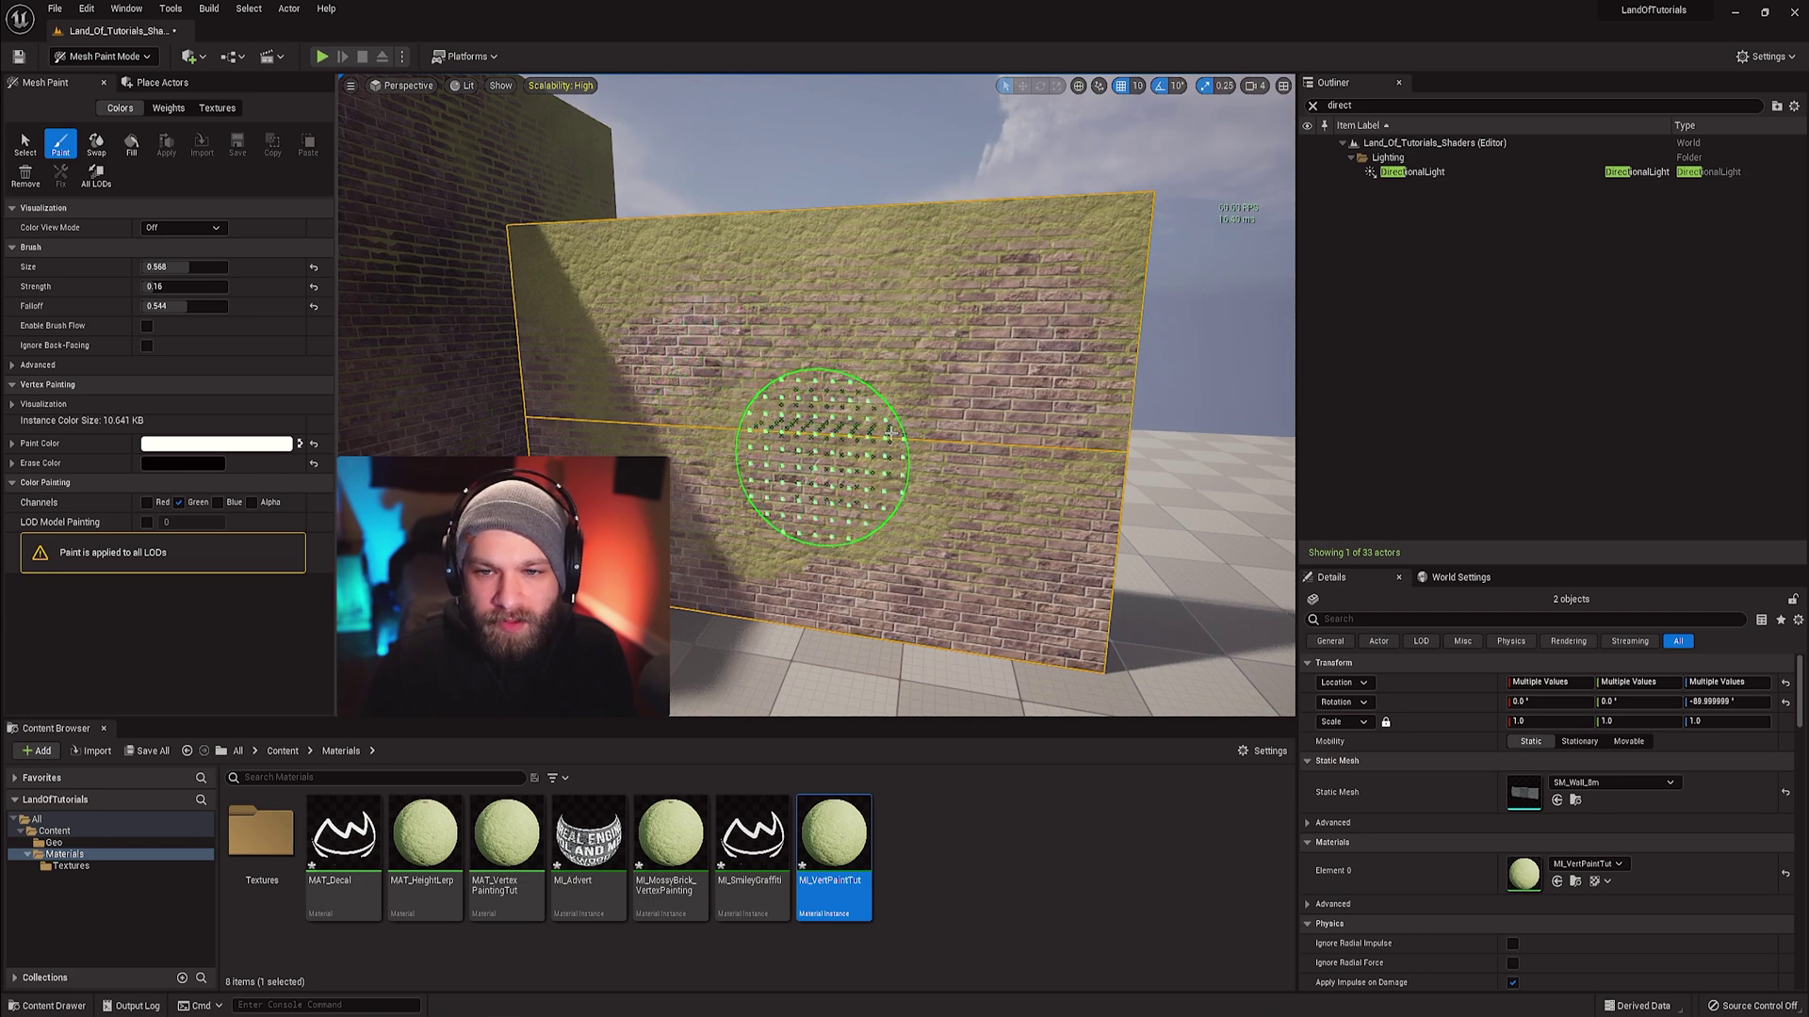
pyautogui.moveTo(818, 462)
pyautogui.mouseDown()
pyautogui.moveTo(767, 394)
pyautogui.moveTo(770, 413)
pyautogui.moveTo(687, 392)
pyautogui.moveTo(763, 416)
pyautogui.moveTo(701, 386)
pyautogui.moveTo(936, 404)
pyautogui.moveTo(779, 512)
pyautogui.moveTo(725, 395)
pyautogui.moveTo(646, 383)
pyautogui.moveTo(864, 461)
pyautogui.mouseUp()
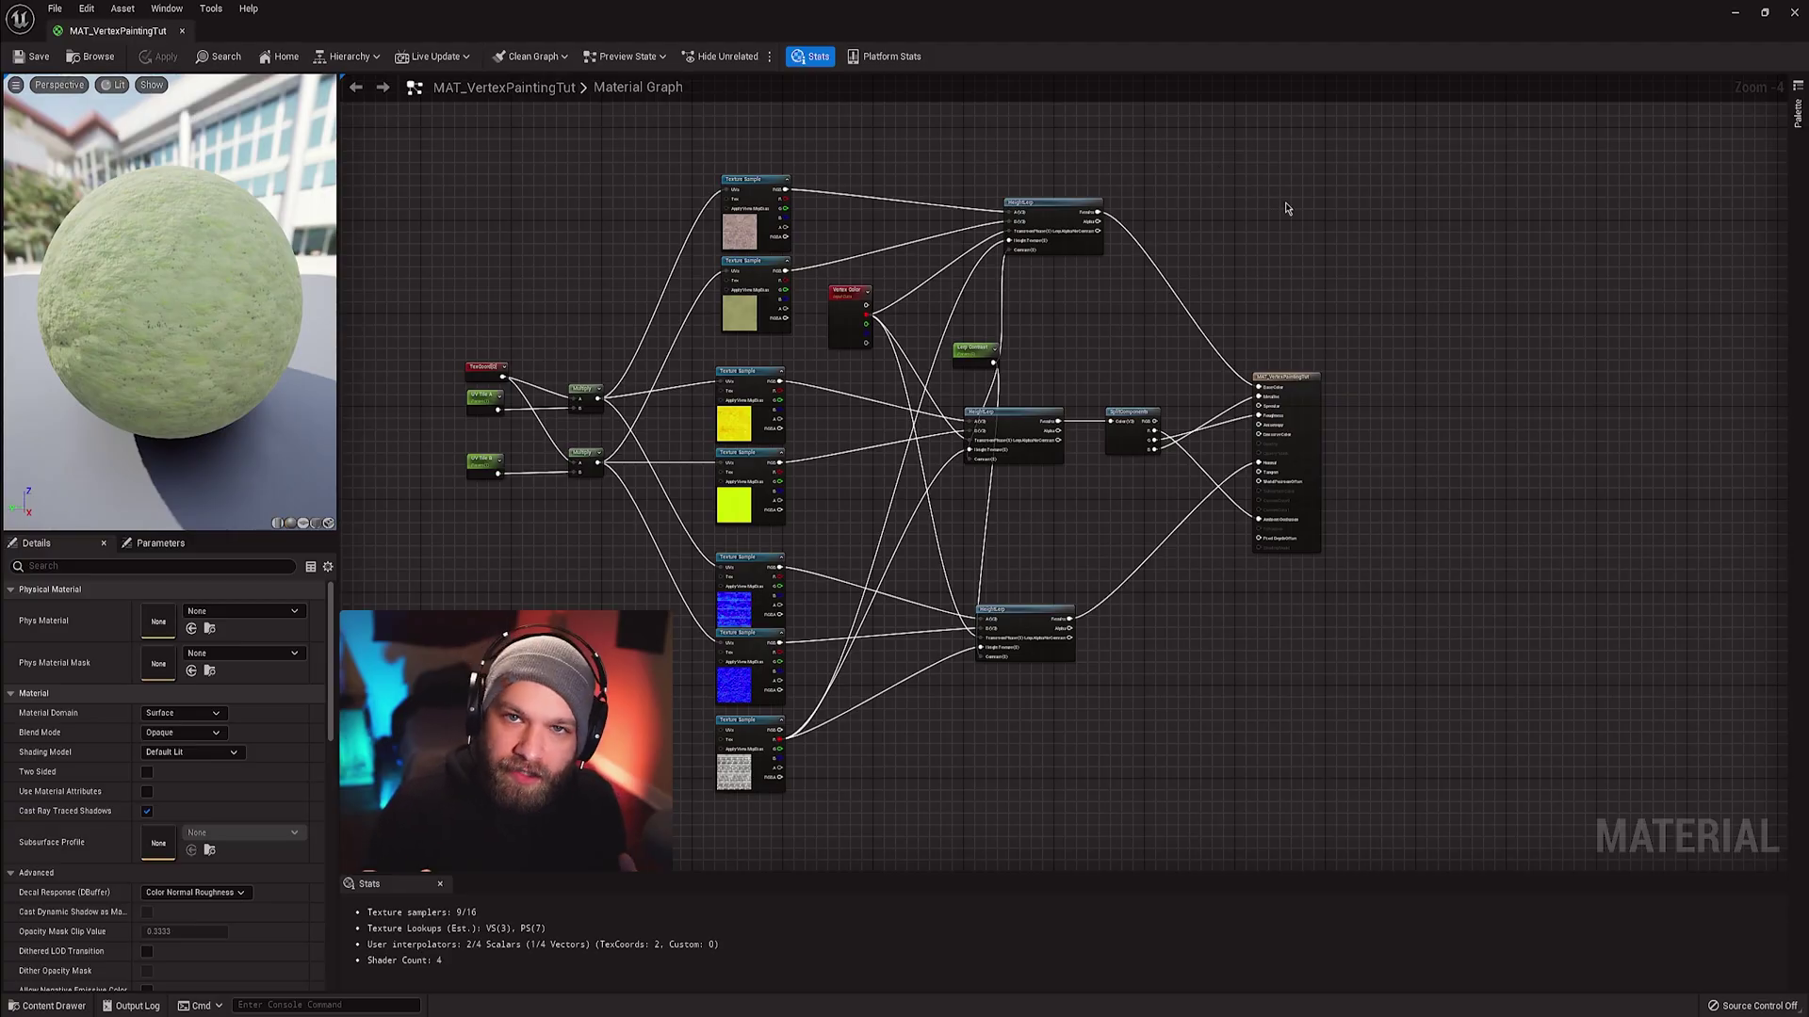
# - In MAT_VertexPaintingTut, add a Multiply node and a scalar parameter named Brick Darkness with default value 1.0 near the brick base colour texture
pyautogui.scroll(4, 730, 283)
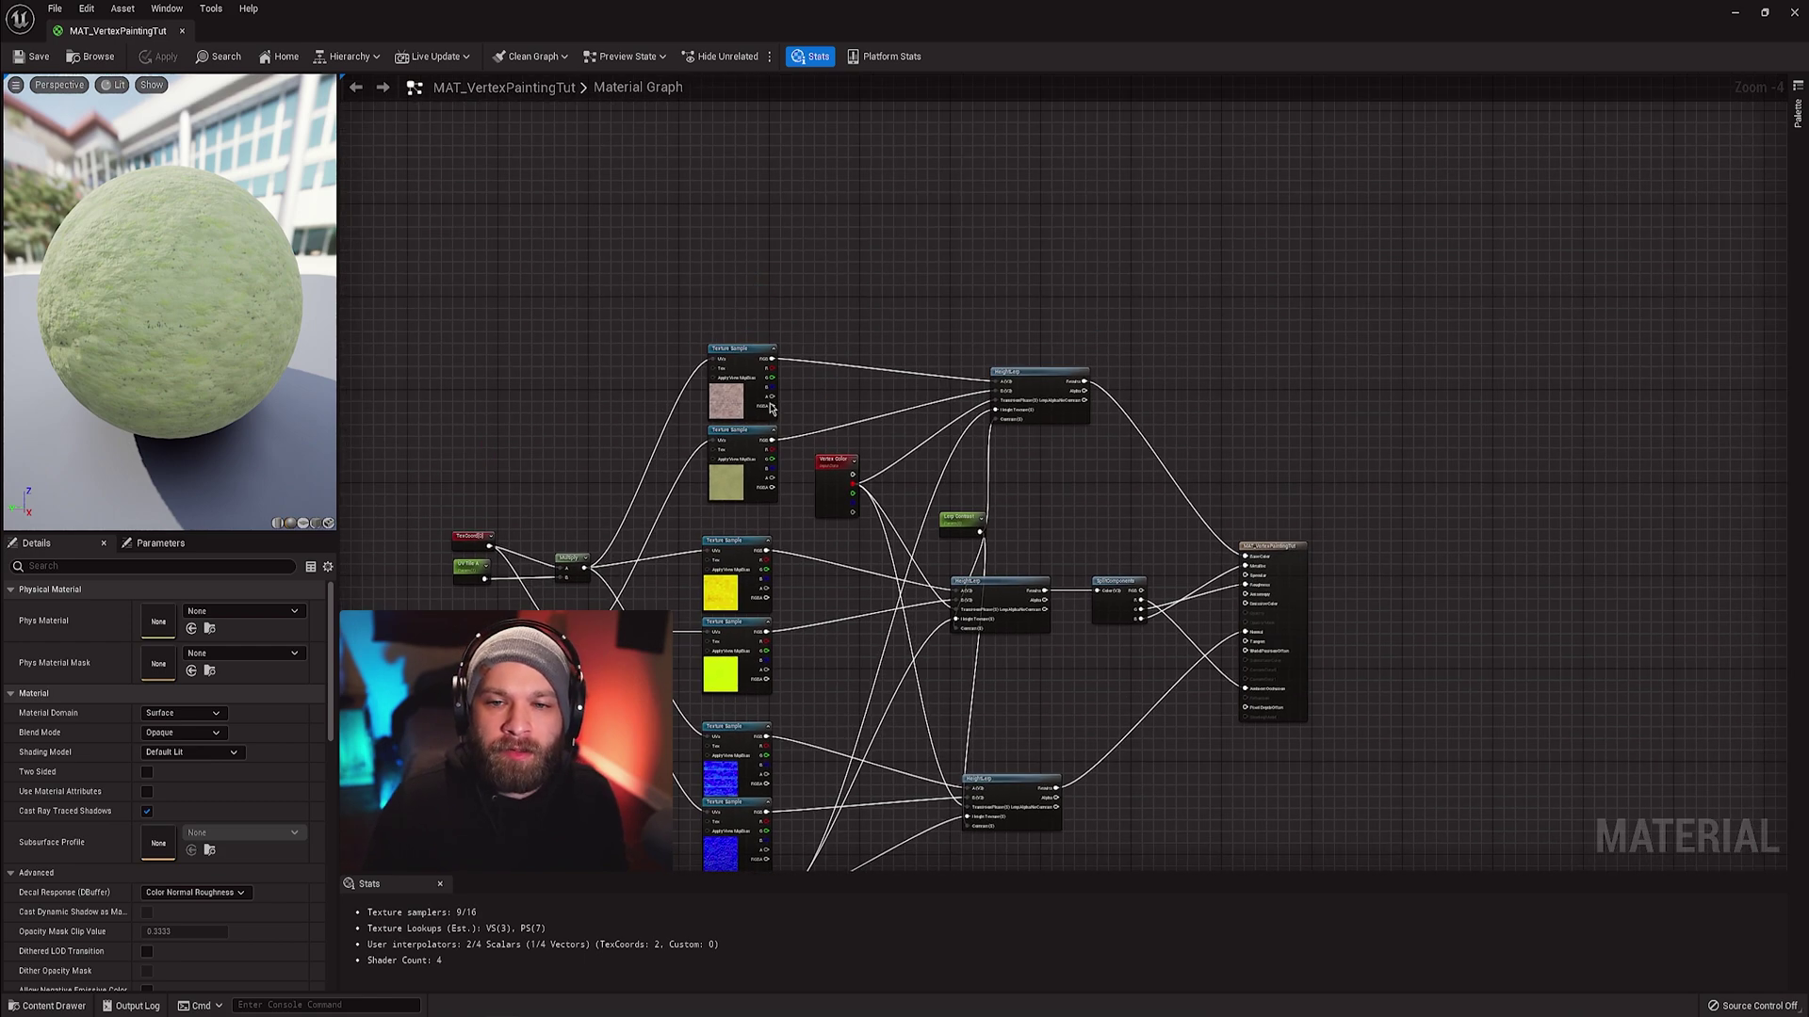
pyautogui.click(733, 395)
pyautogui.moveTo(971, 336); pyautogui.dragTo(882, 323, button='right')
pyautogui.moveTo(825, 401); pyautogui.dragTo(787, 411, button='right')
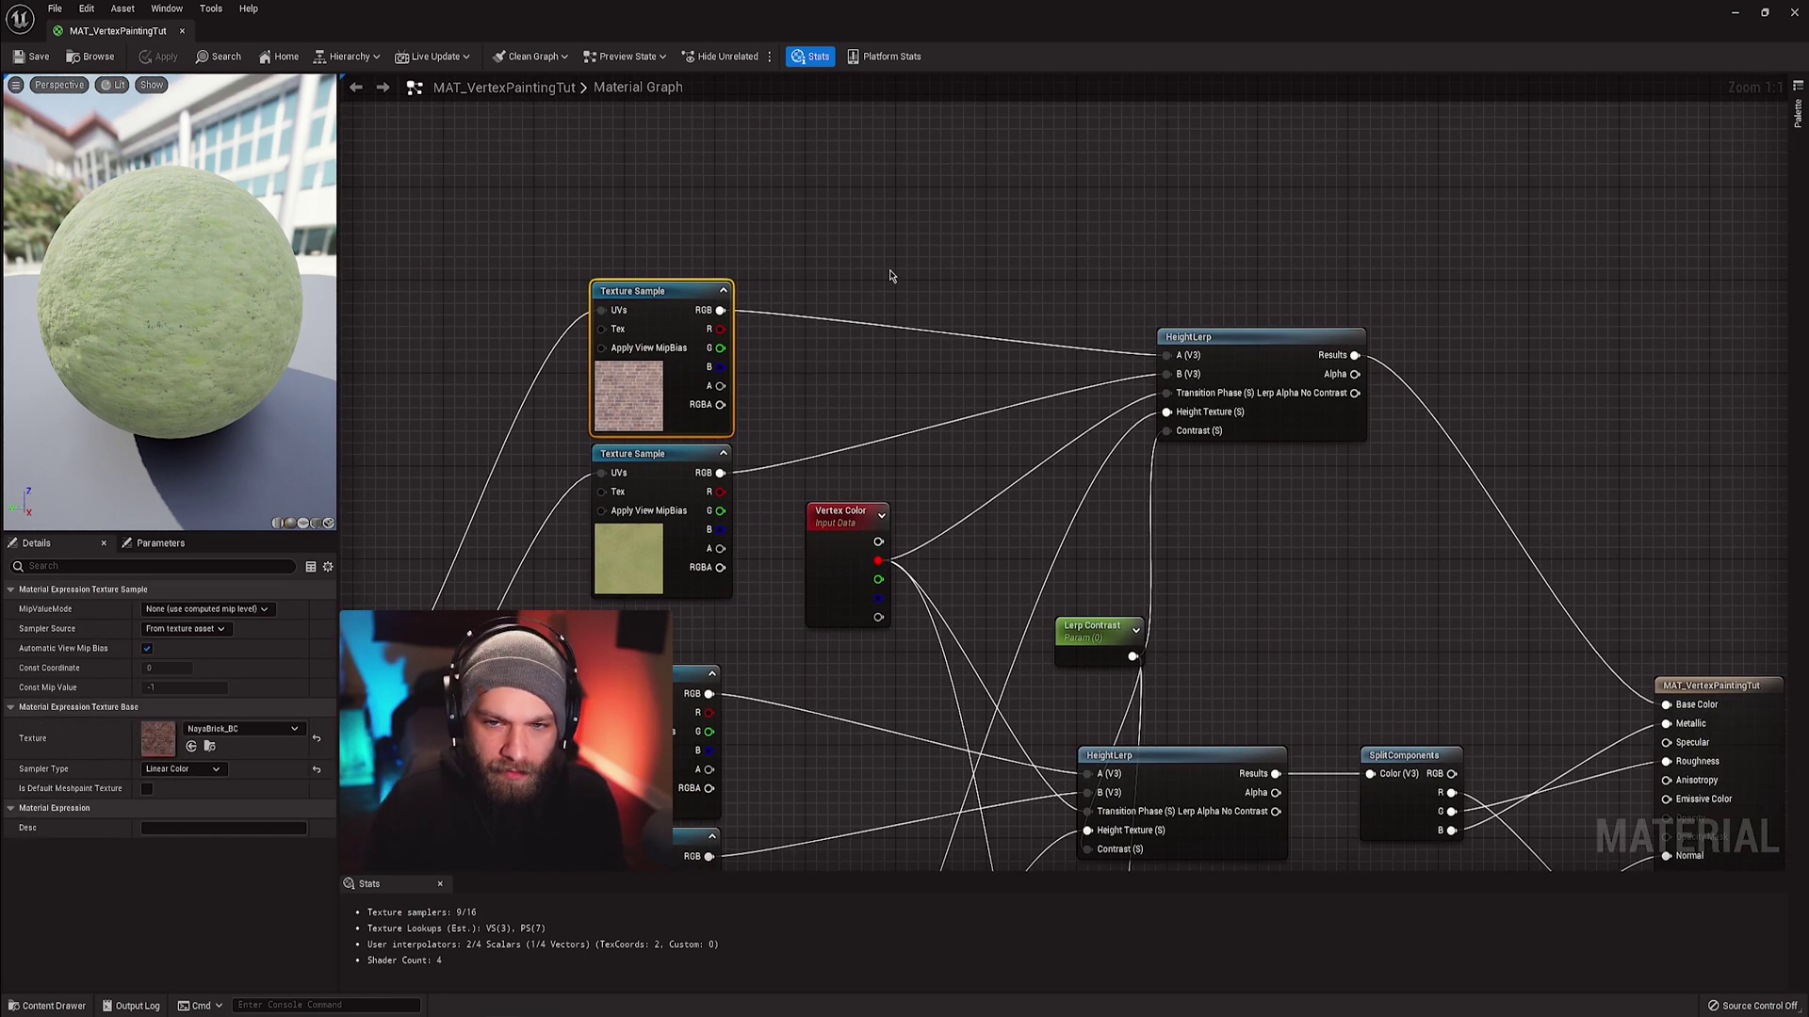
pyautogui.click(955, 235)
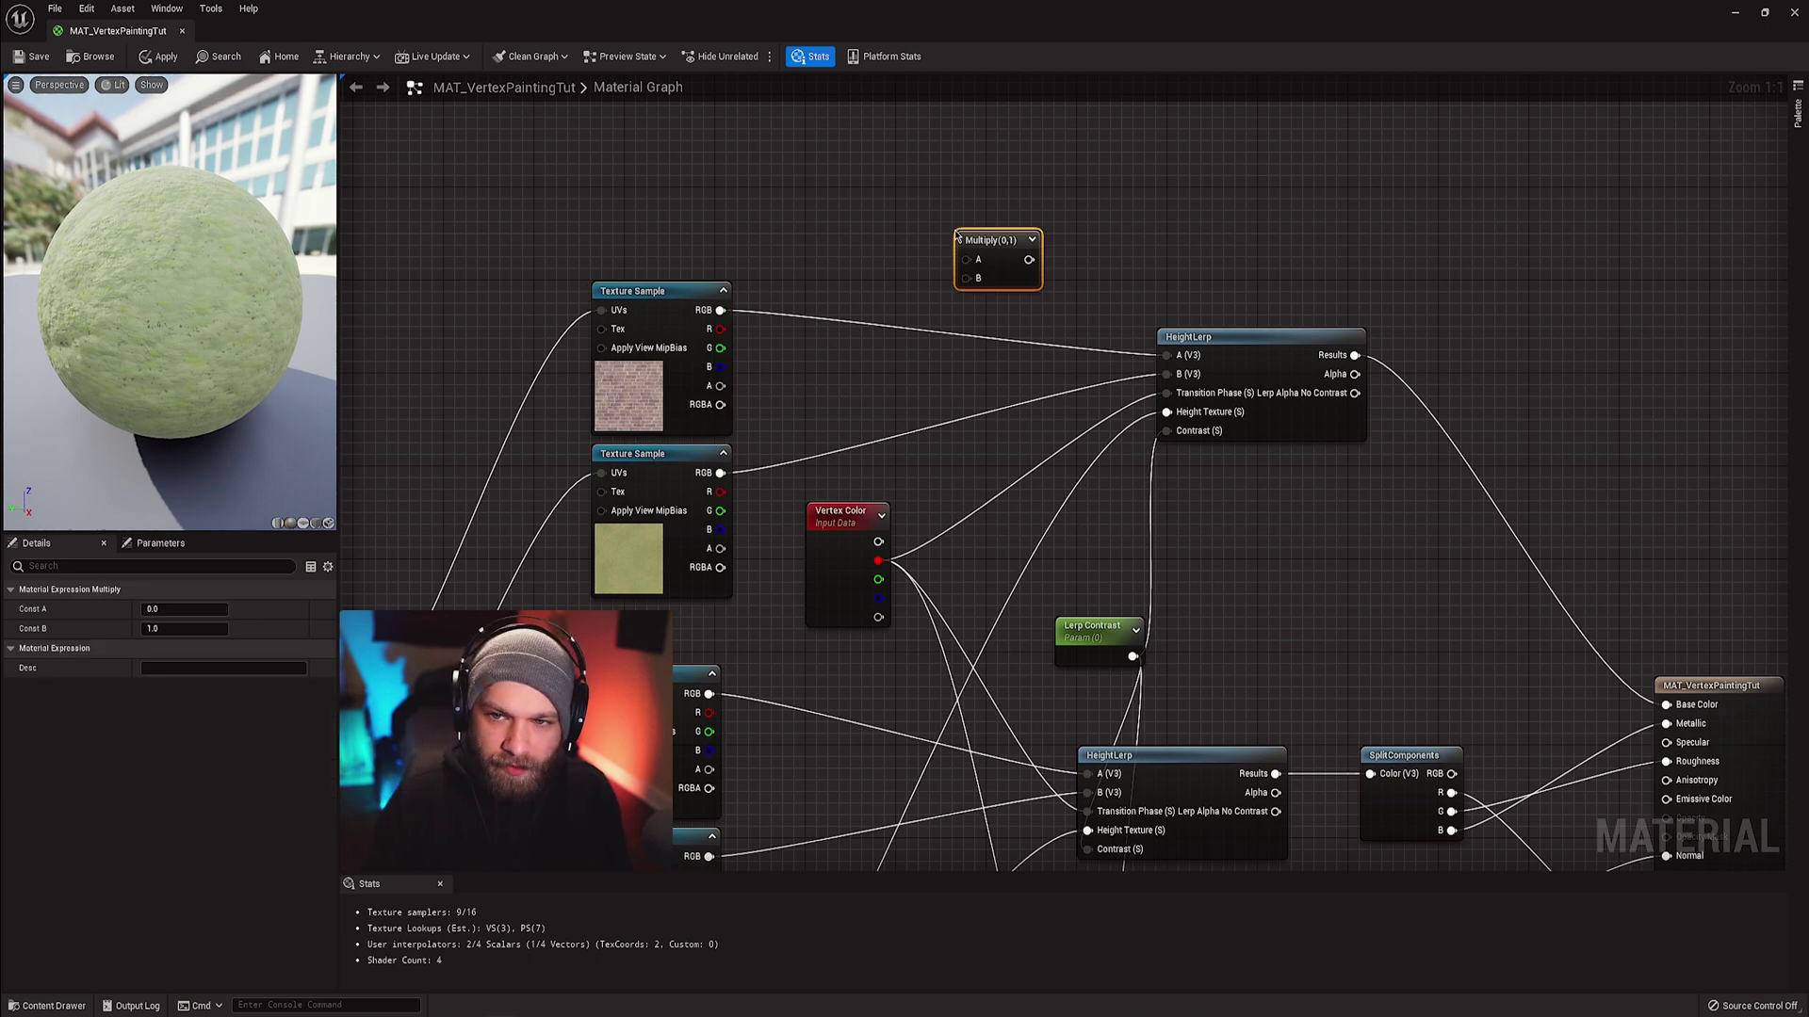
pyautogui.click(818, 150)
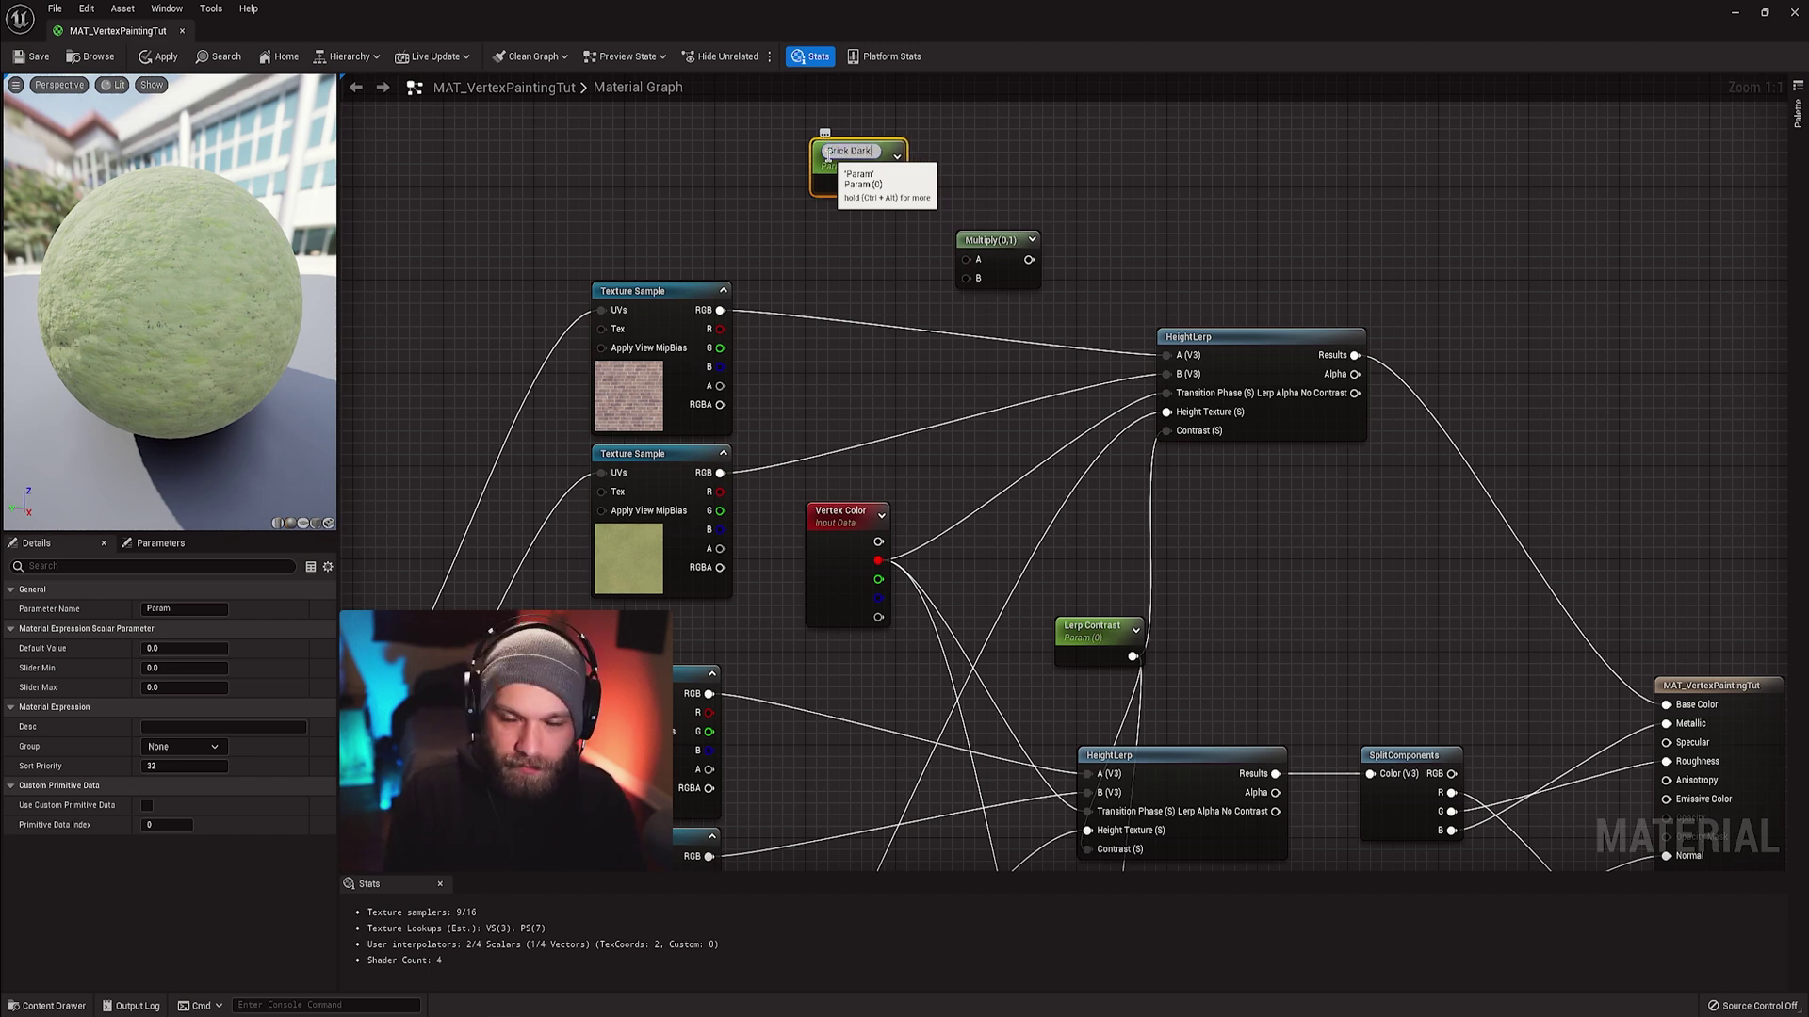
pyautogui.moveTo(828, 156); pyautogui.dragTo(811, 215)
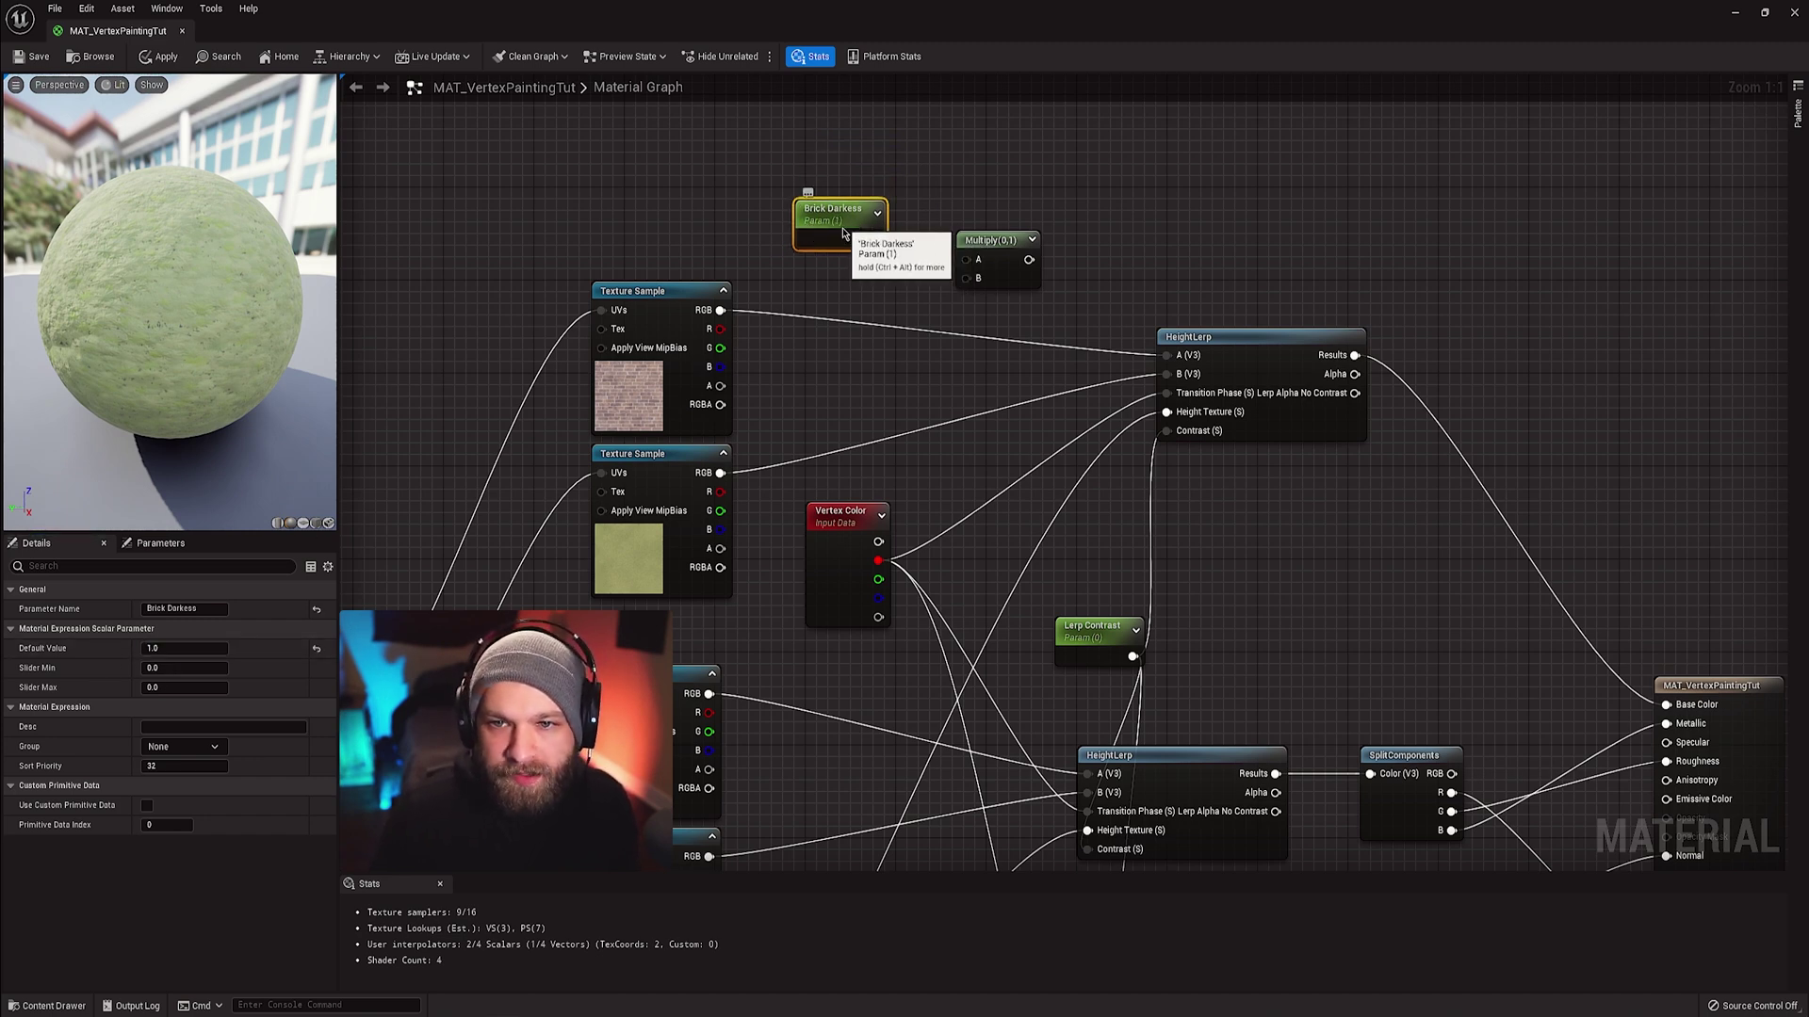
# - Multiply the brick base colour texture by Brick Darkness, feed the result into input A of the colour HeightLerp, and tidy the nodes
pyautogui.moveTo(856, 218); pyautogui.dragTo(966, 279)
pyautogui.moveTo(721, 310); pyautogui.dragTo(1171, 359)
pyautogui.moveTo(809, 363); pyautogui.dragTo(820, 212)
pyautogui.moveTo(976, 246); pyautogui.dragTo(701, 188)
pyautogui.moveTo(890, 272); pyautogui.dragTo(868, 237)
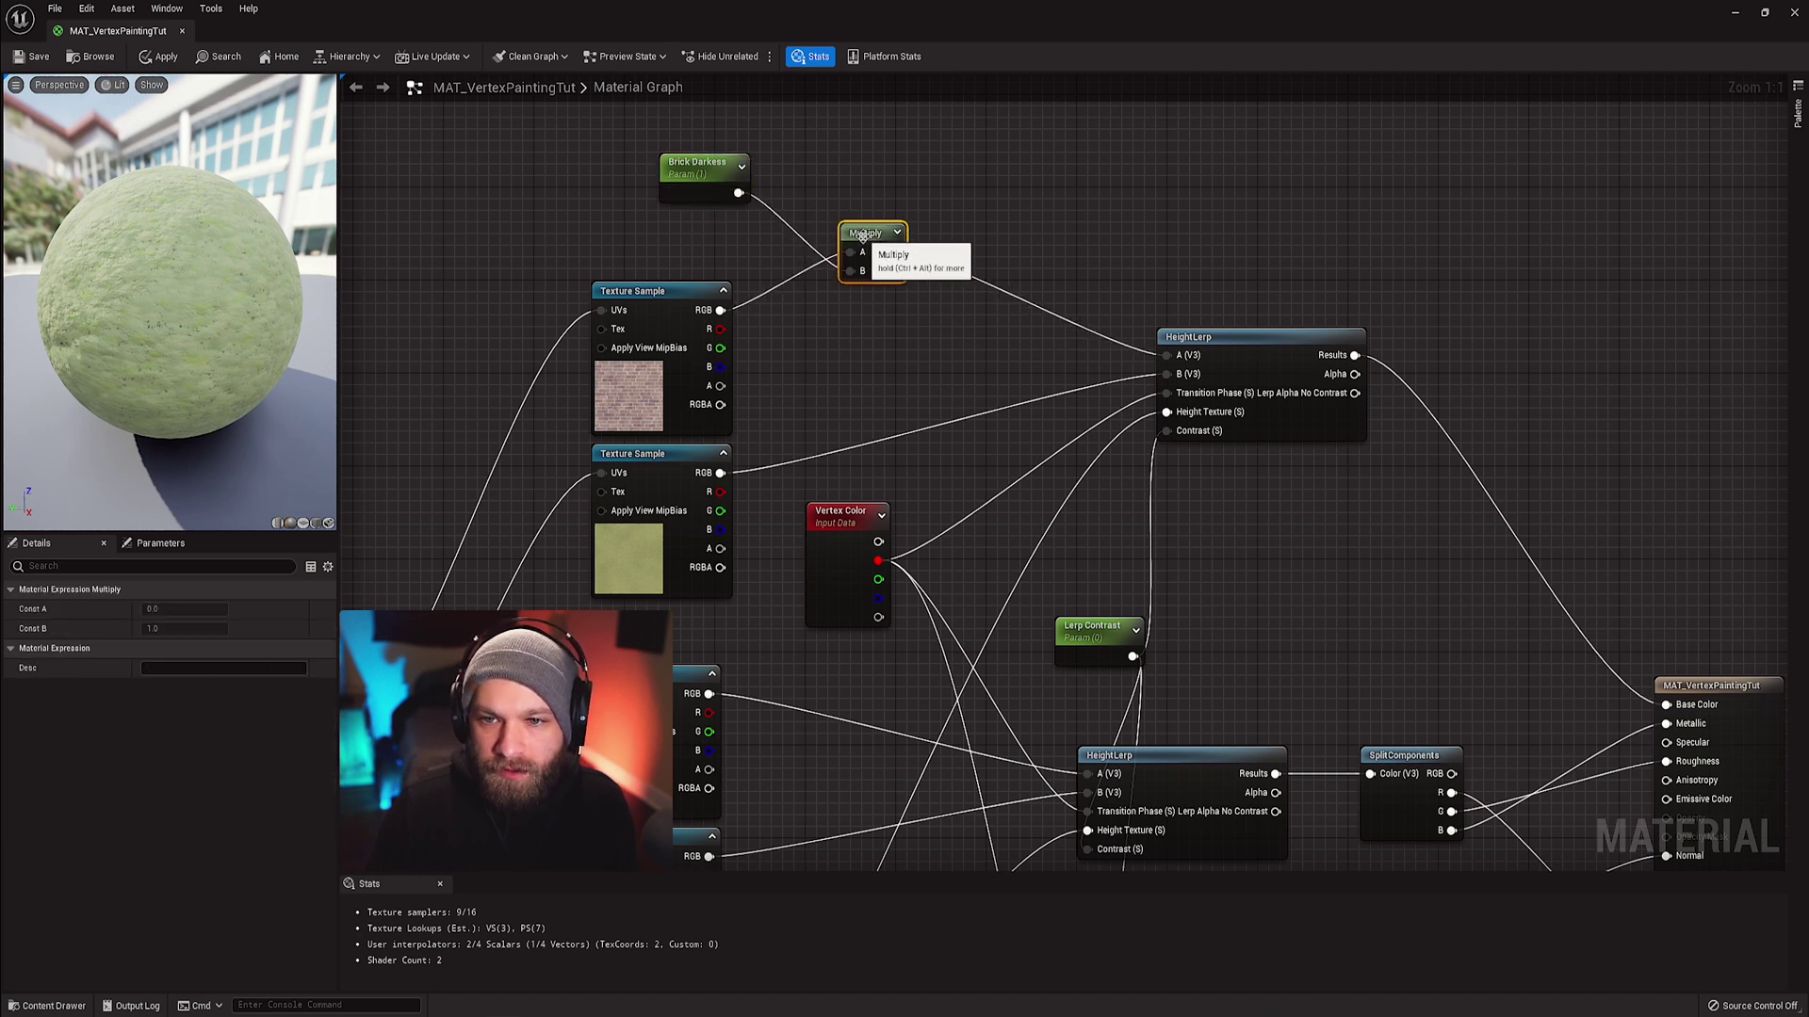
# - Add a Lerp node before the colour HeightLerp and connect the Vertex Color green channel to its Alpha
pyautogui.click(985, 345)
pyautogui.moveTo(1034, 352); pyautogui.dragTo(1036, 287)
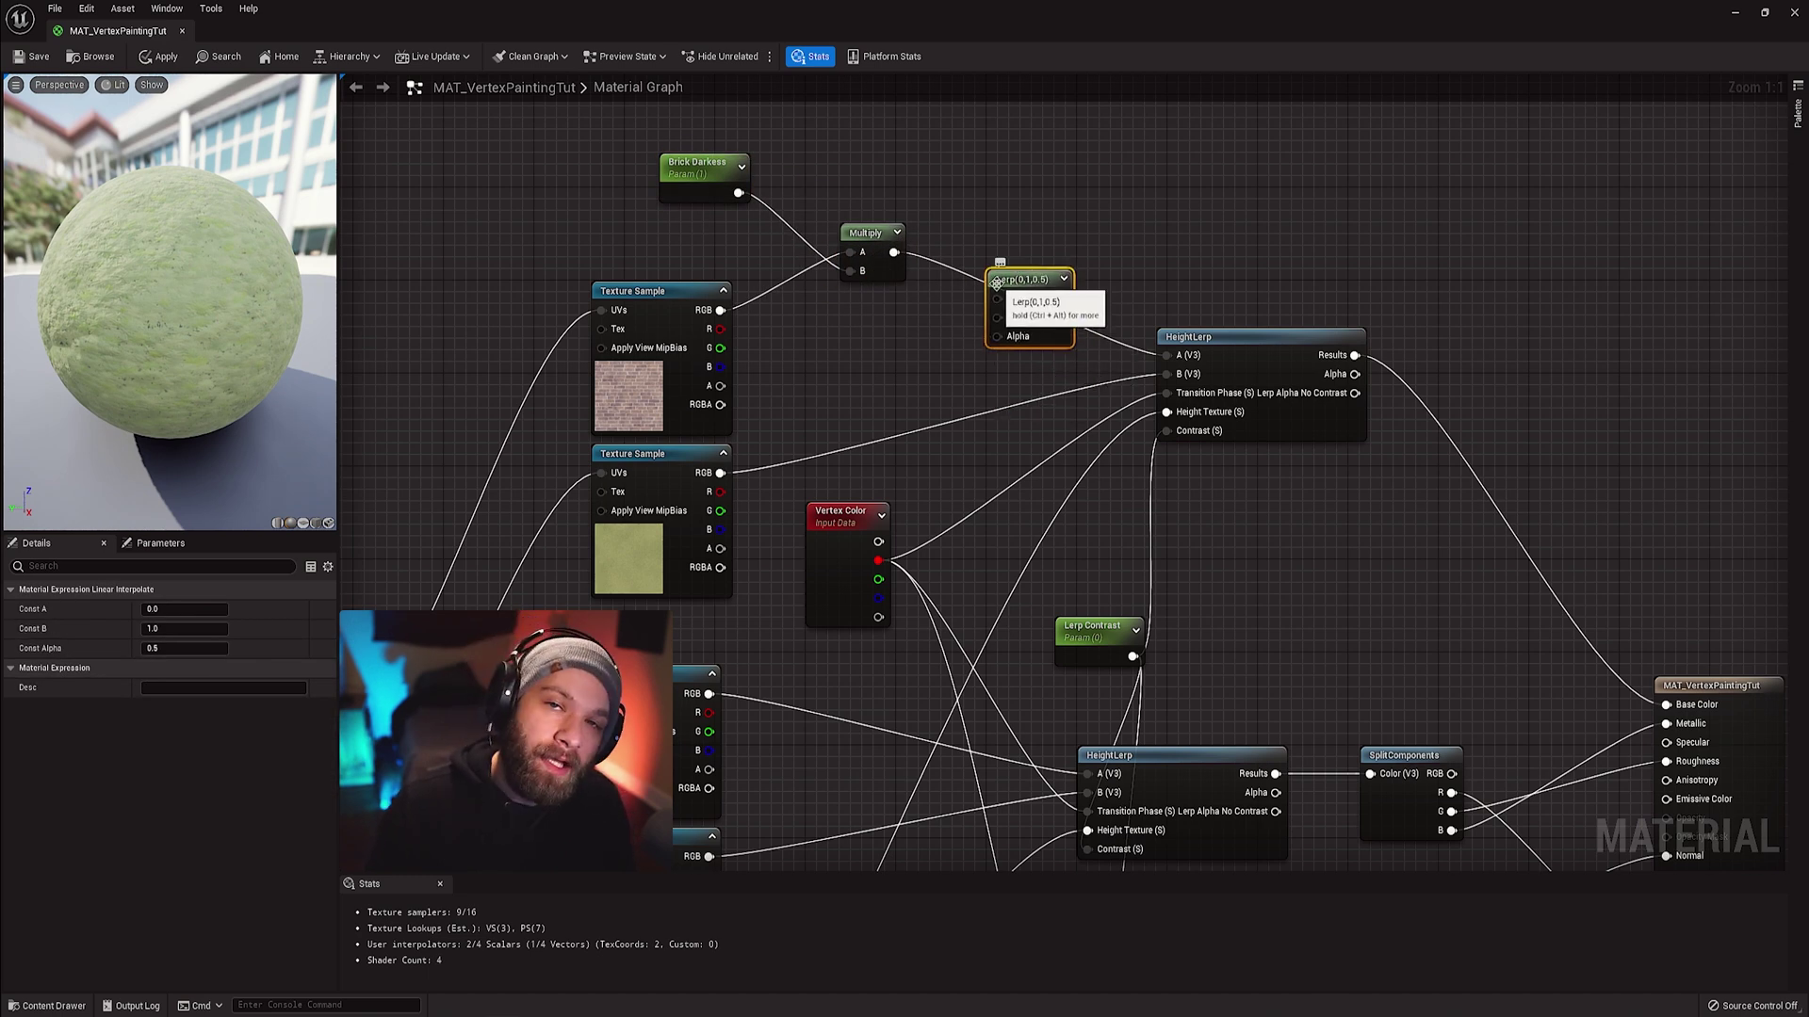
pyautogui.moveTo(1017, 323); pyautogui.dragTo(1090, 562, button='right')
pyautogui.moveTo(814, 423); pyautogui.dragTo(857, 399, button='right')
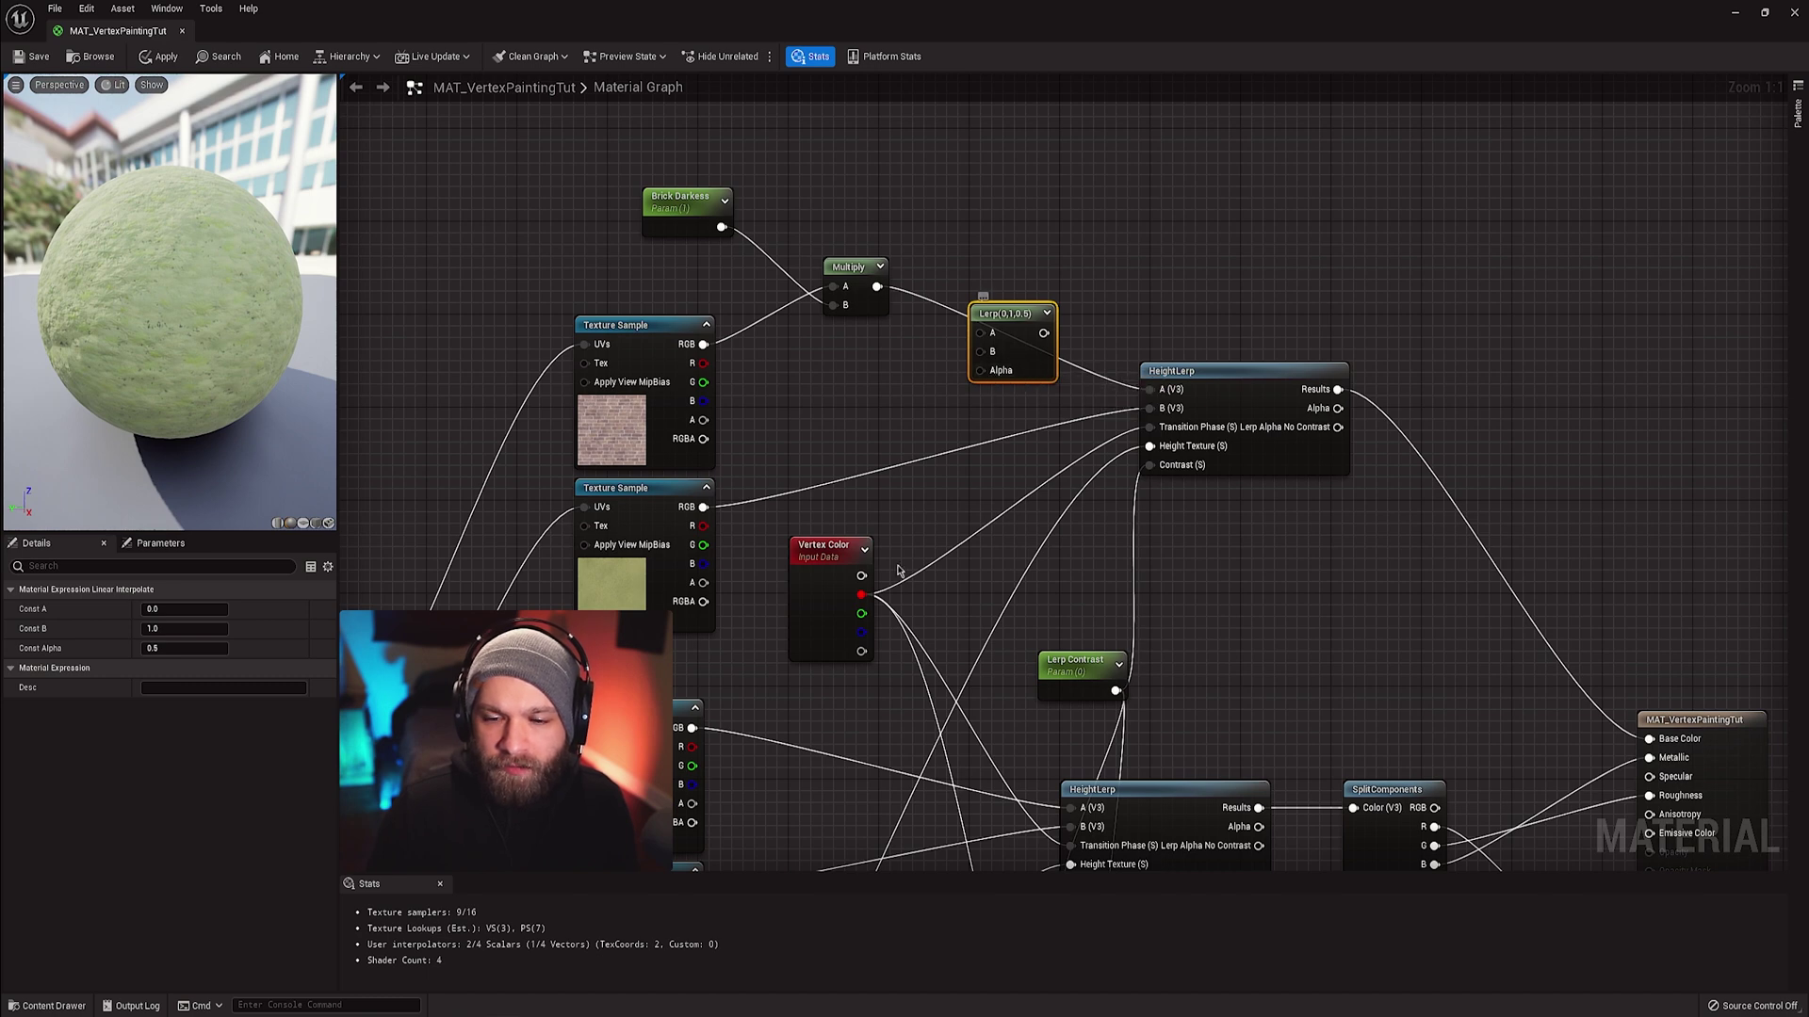
pyautogui.moveTo(858, 613); pyautogui.dragTo(984, 377)
pyautogui.moveTo(886, 383); pyautogui.dragTo(867, 489, button='right')
pyautogui.moveTo(962, 426); pyautogui.dragTo(921, 475)
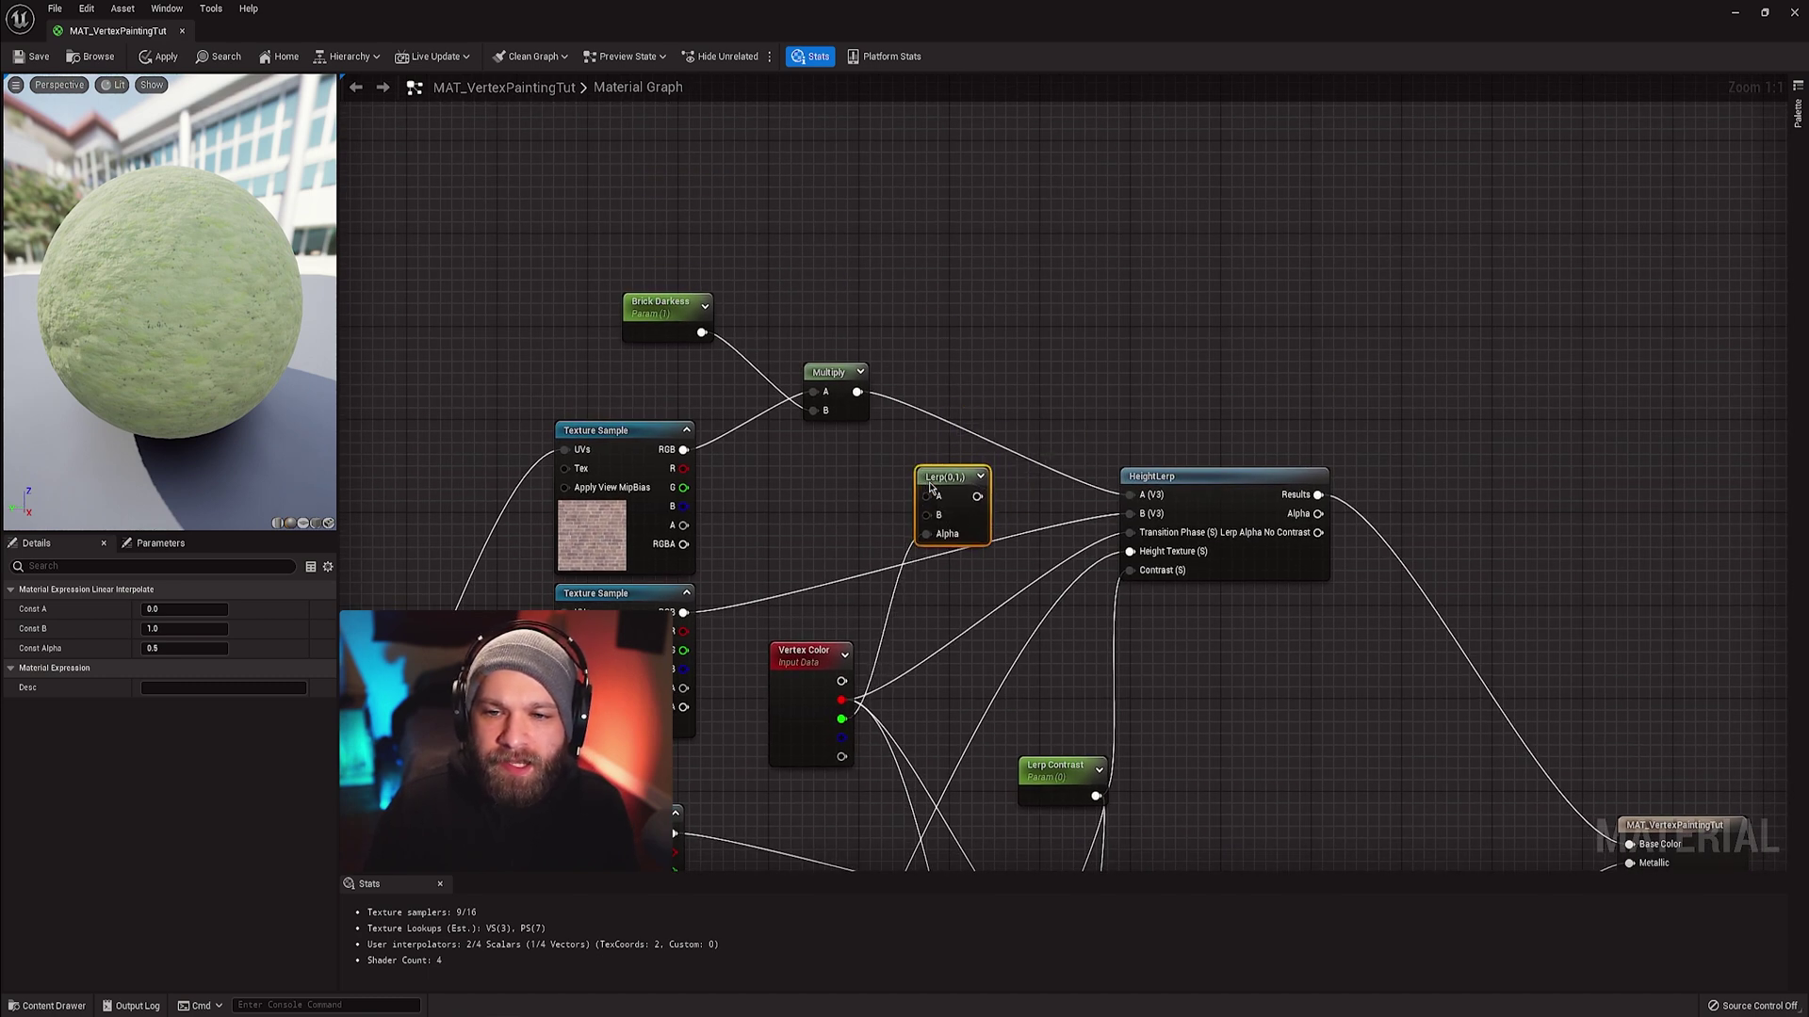
# - Wire the Multiply into Lerp B, the brick texture into Lerp A, and the Lerp output into HeightLerp A; save the material
pyautogui.moveTo(857, 392); pyautogui.dragTo(916, 503)
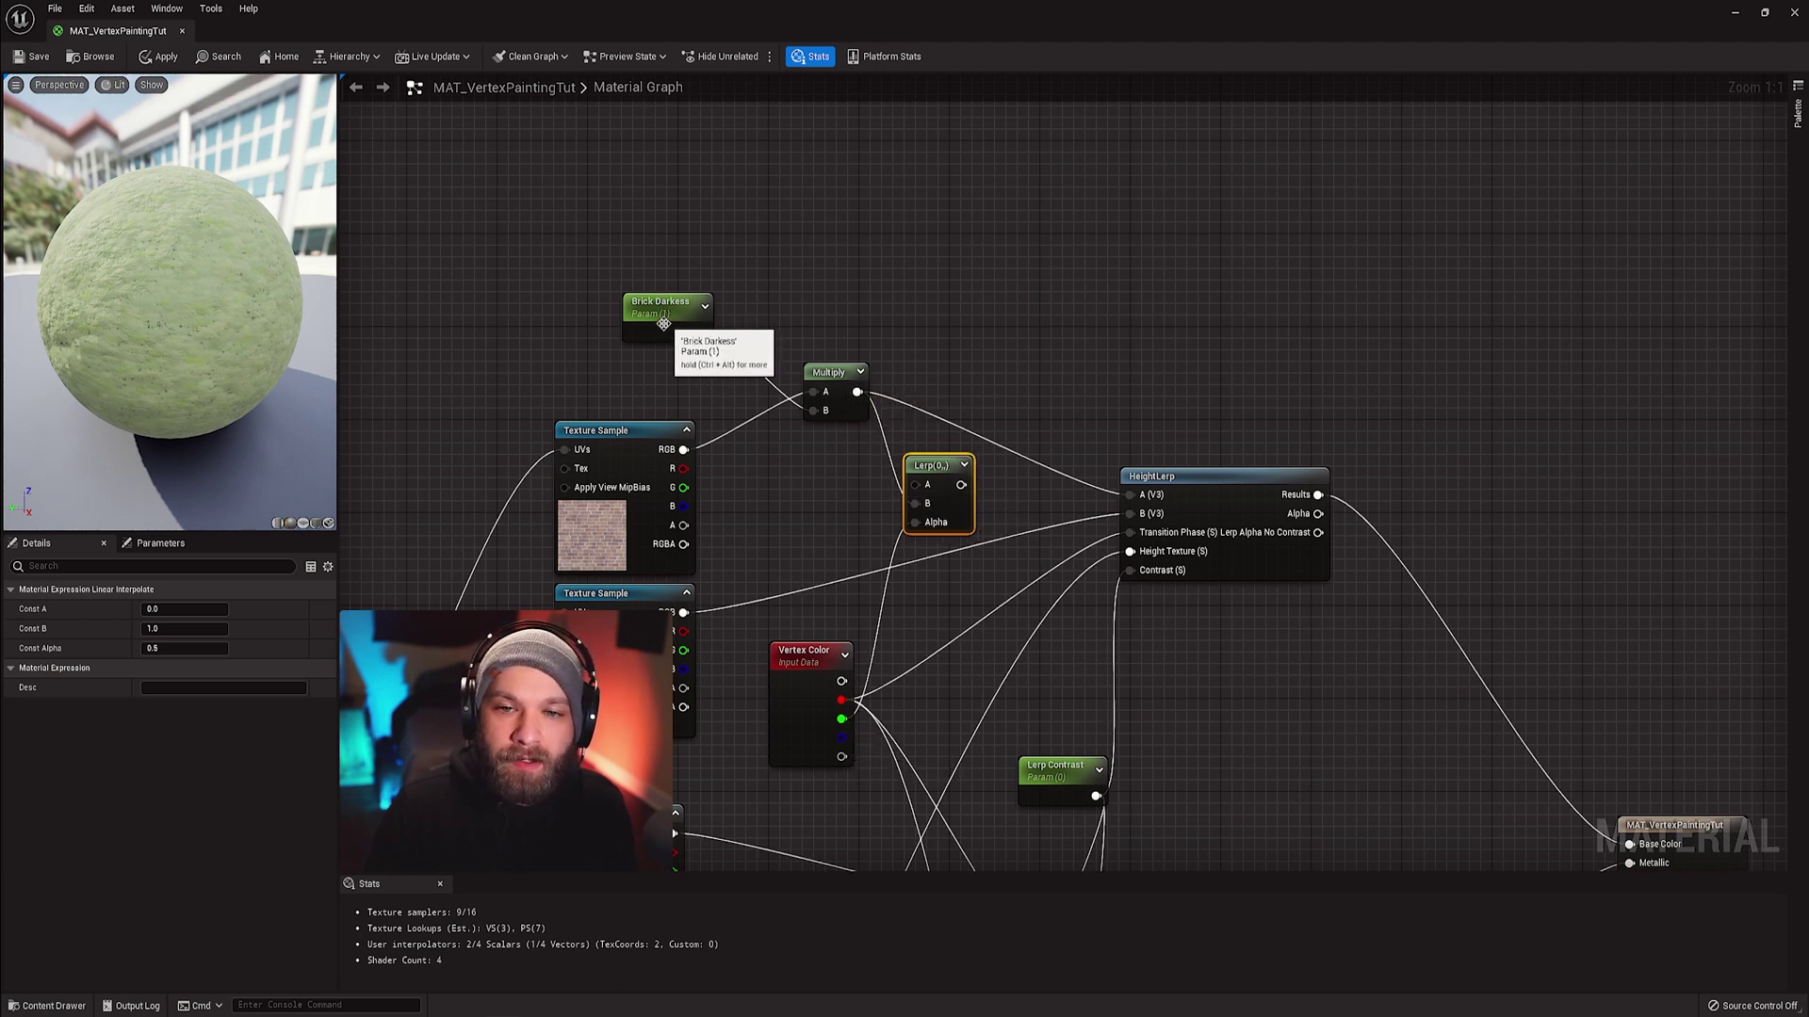
pyautogui.moveTo(921, 471); pyautogui.dragTo(684, 451)
pyautogui.moveTo(983, 485); pyautogui.dragTo(1130, 496)
pyautogui.moveTo(816, 372); pyautogui.dragTo(771, 371)
pyautogui.moveTo(956, 477); pyautogui.dragTo(989, 396)
pyautogui.moveTo(796, 374); pyautogui.dragTo(819, 339)
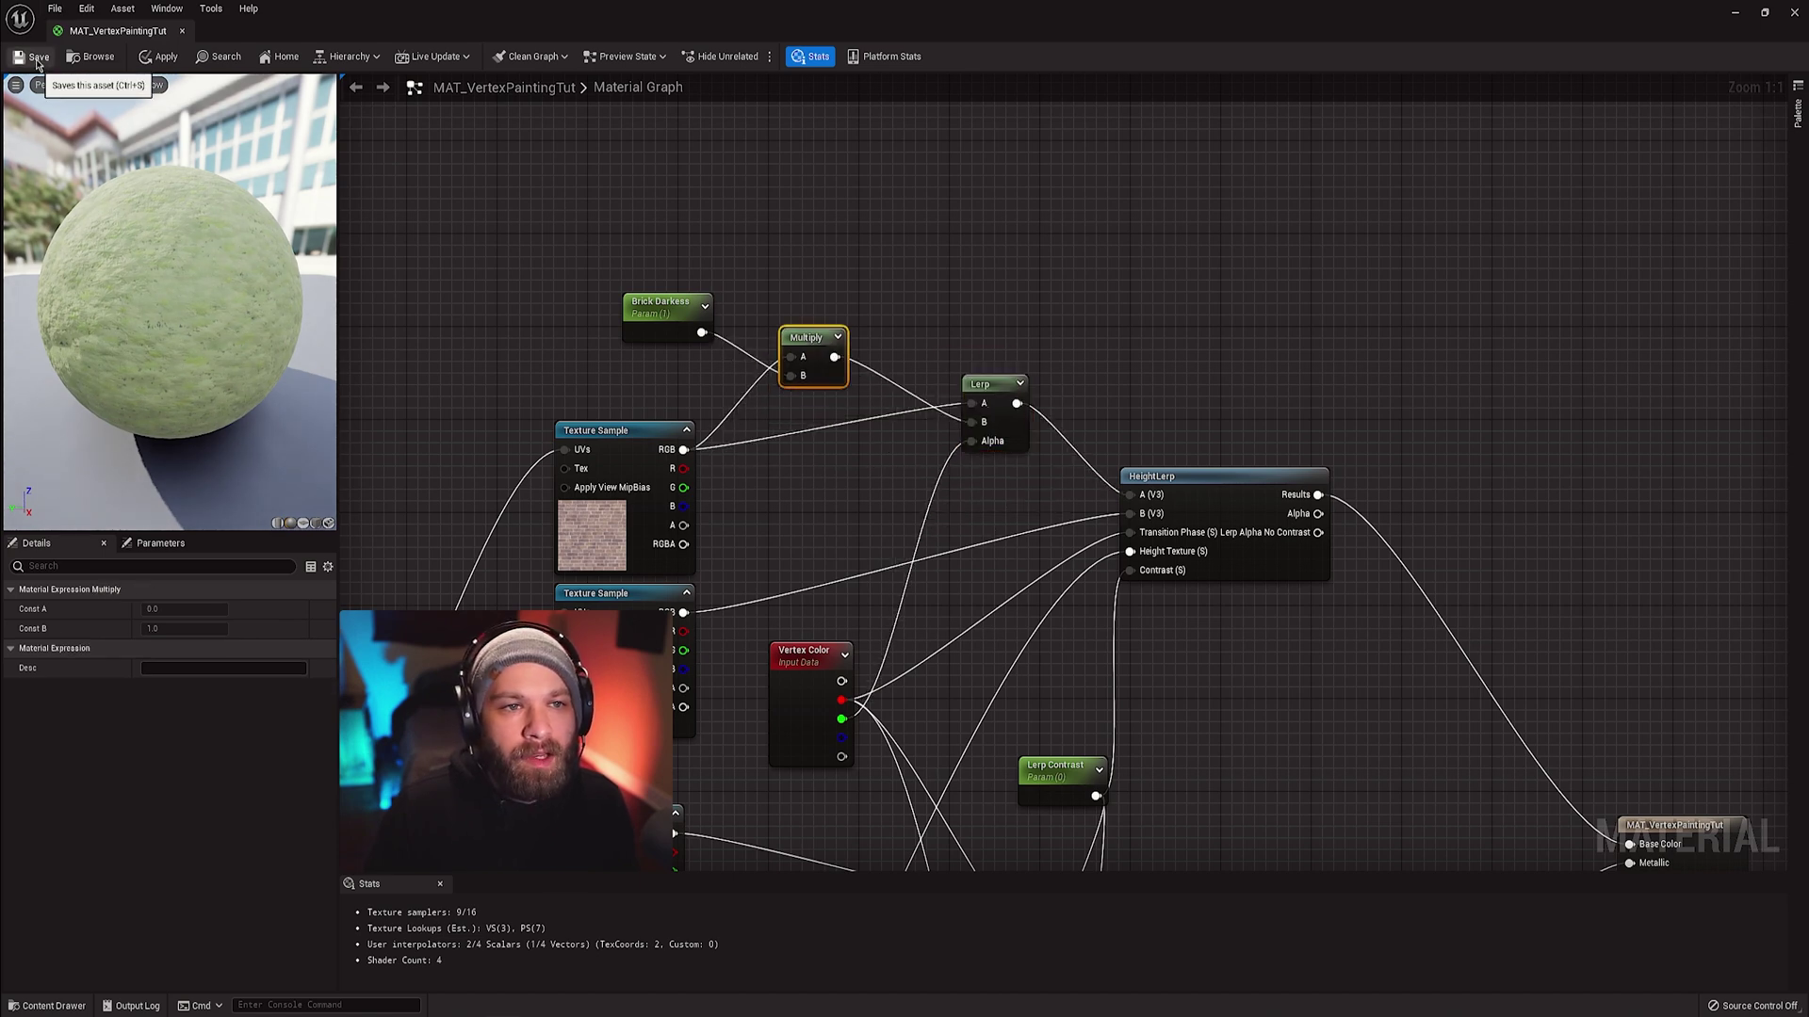
pyautogui.hotkey('ctrl', 's')
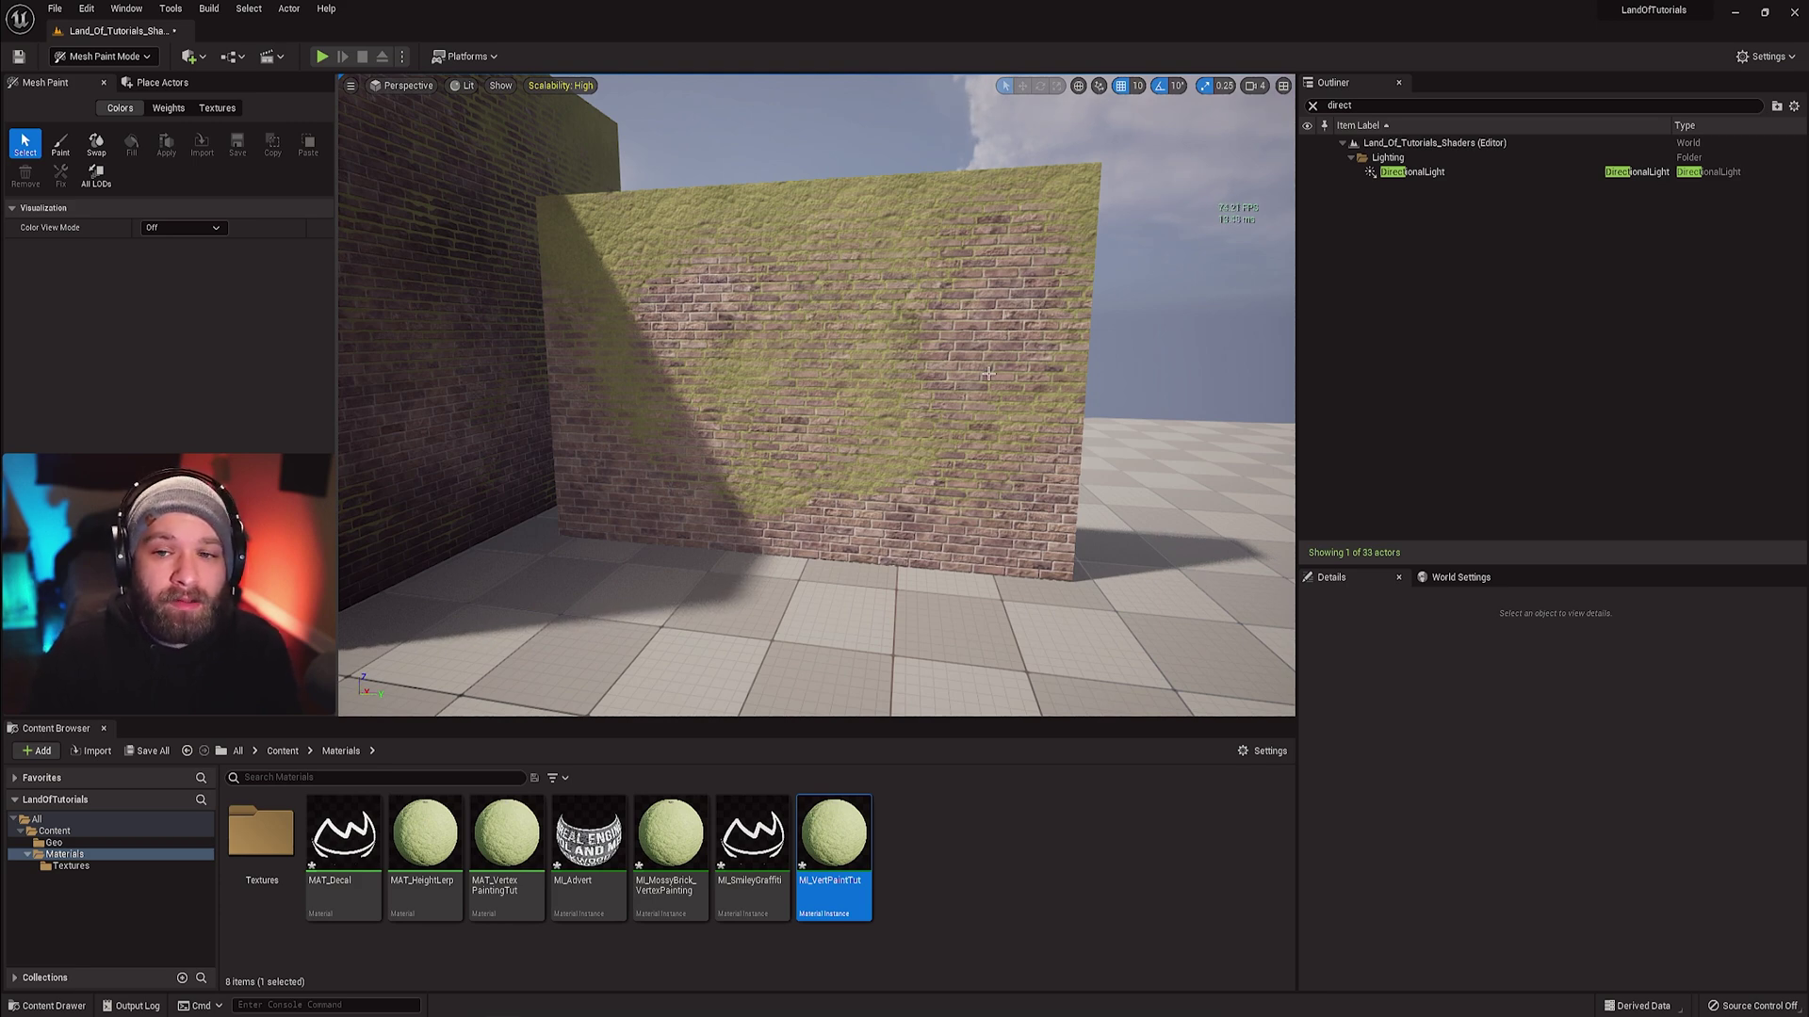
# - Open MI_VertPaintTut, override Brick Darkness with 0.4, save the instance and close its editor
pyautogui.doubleClick(835, 841)
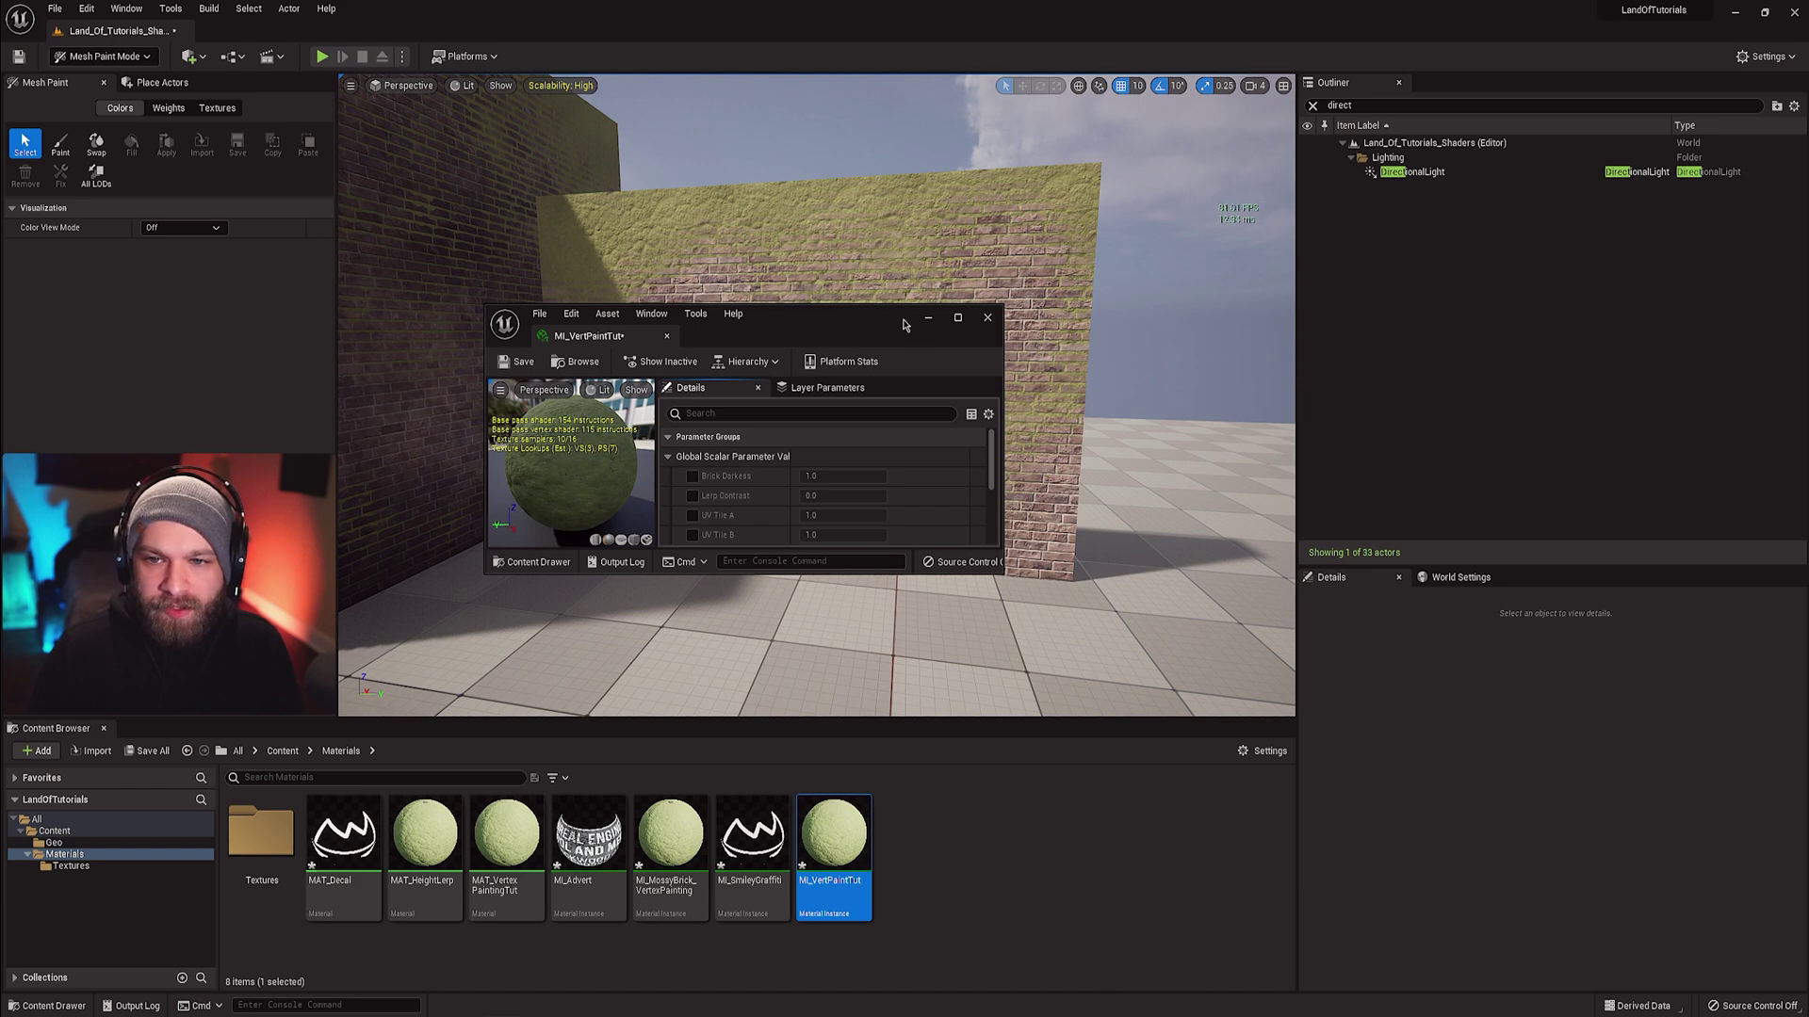
pyautogui.moveTo(903, 324); pyautogui.dragTo(1377, 273)
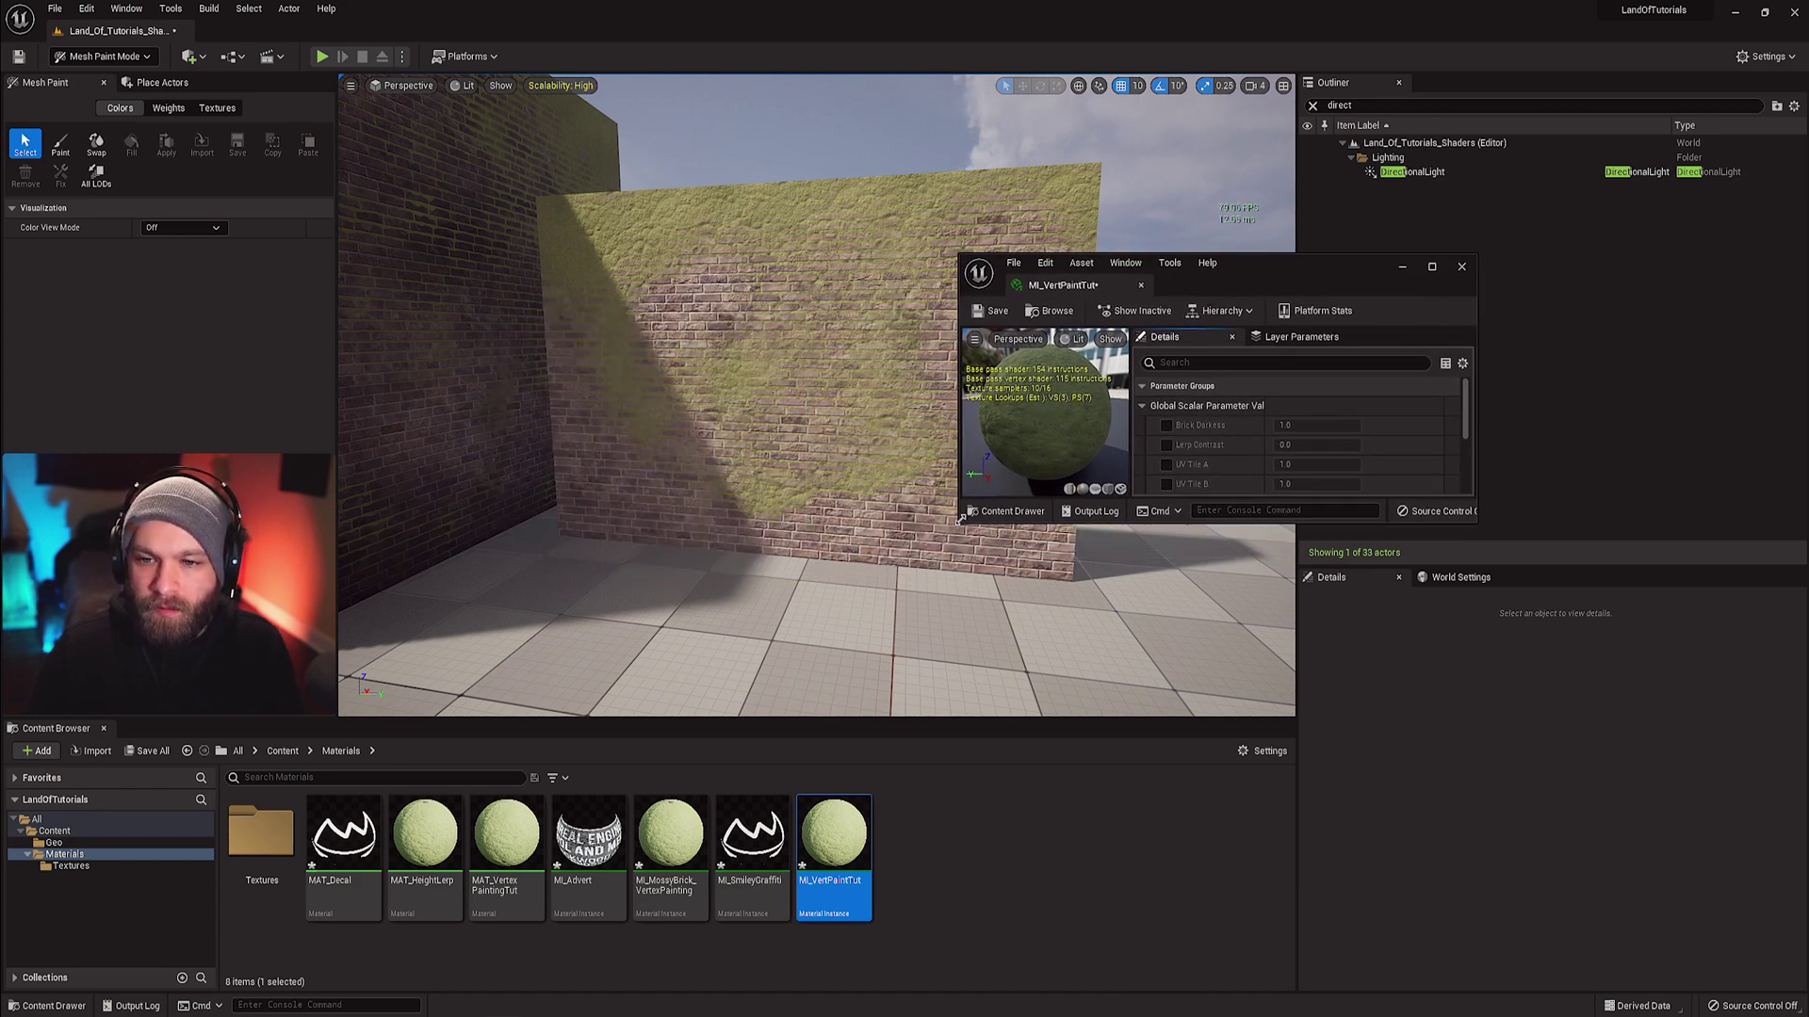
pyautogui.moveTo(961, 520); pyautogui.dragTo(420, 961)
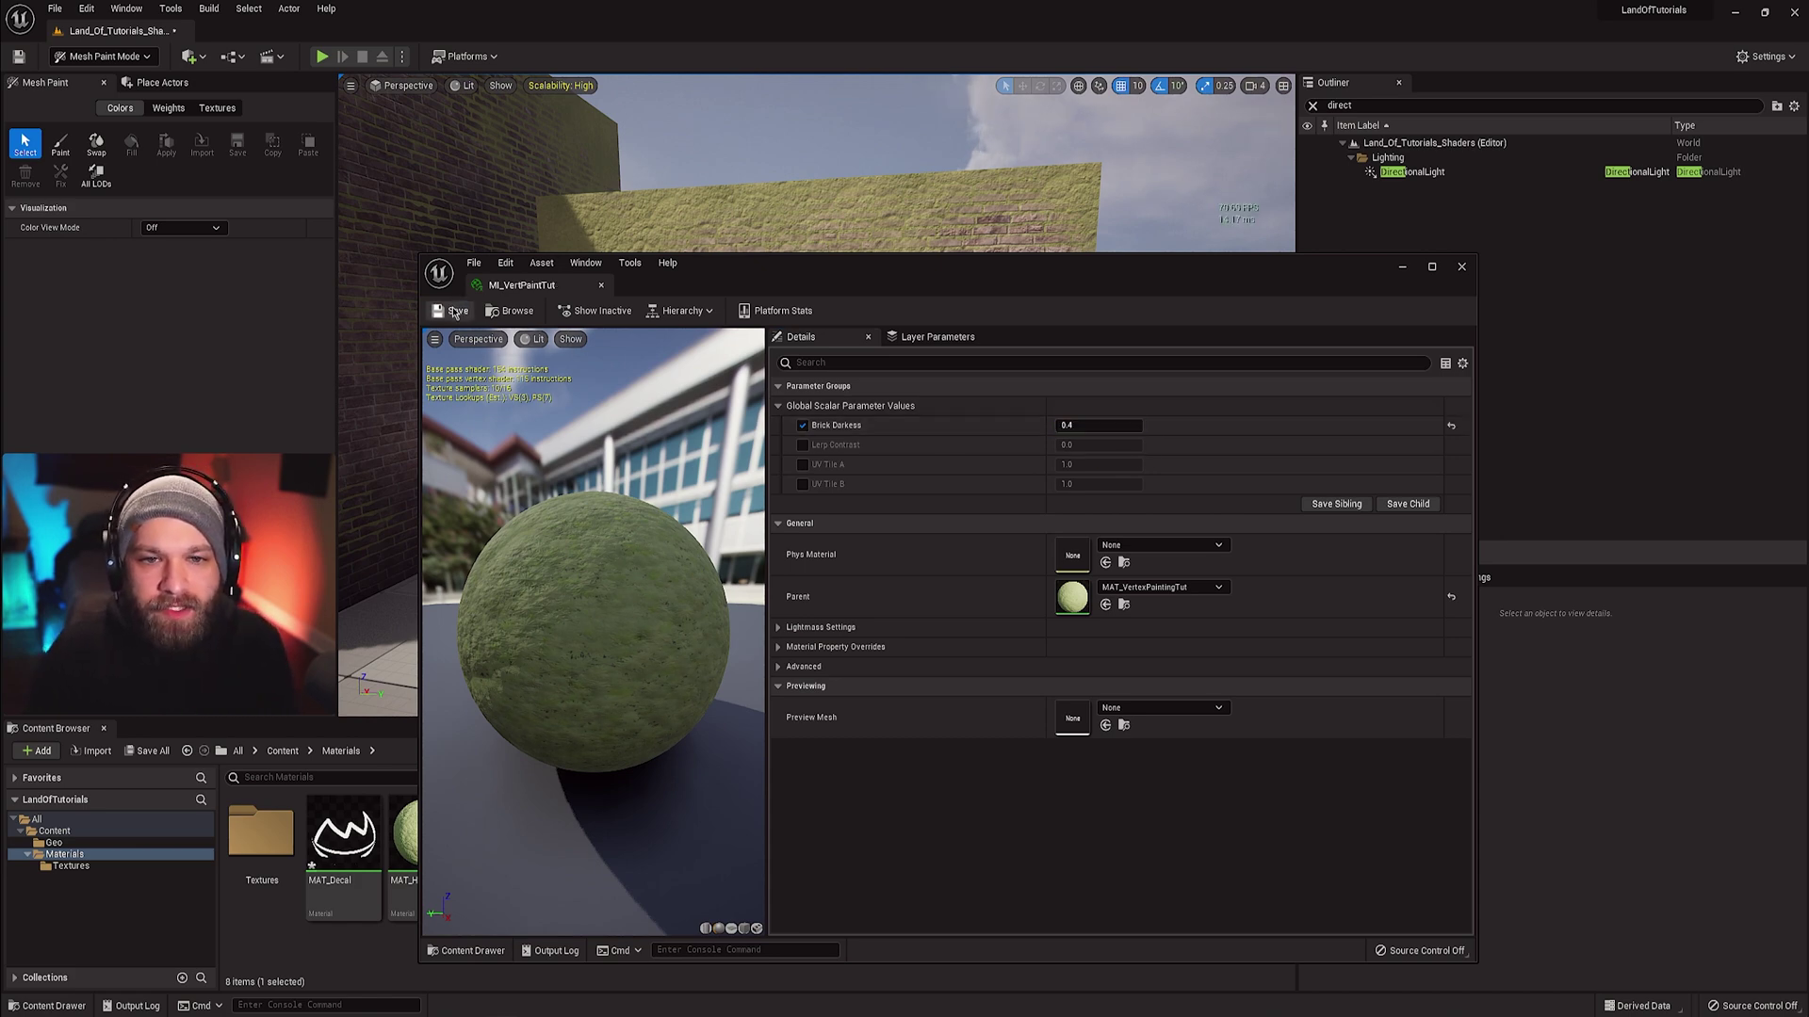
pyautogui.click(601, 284)
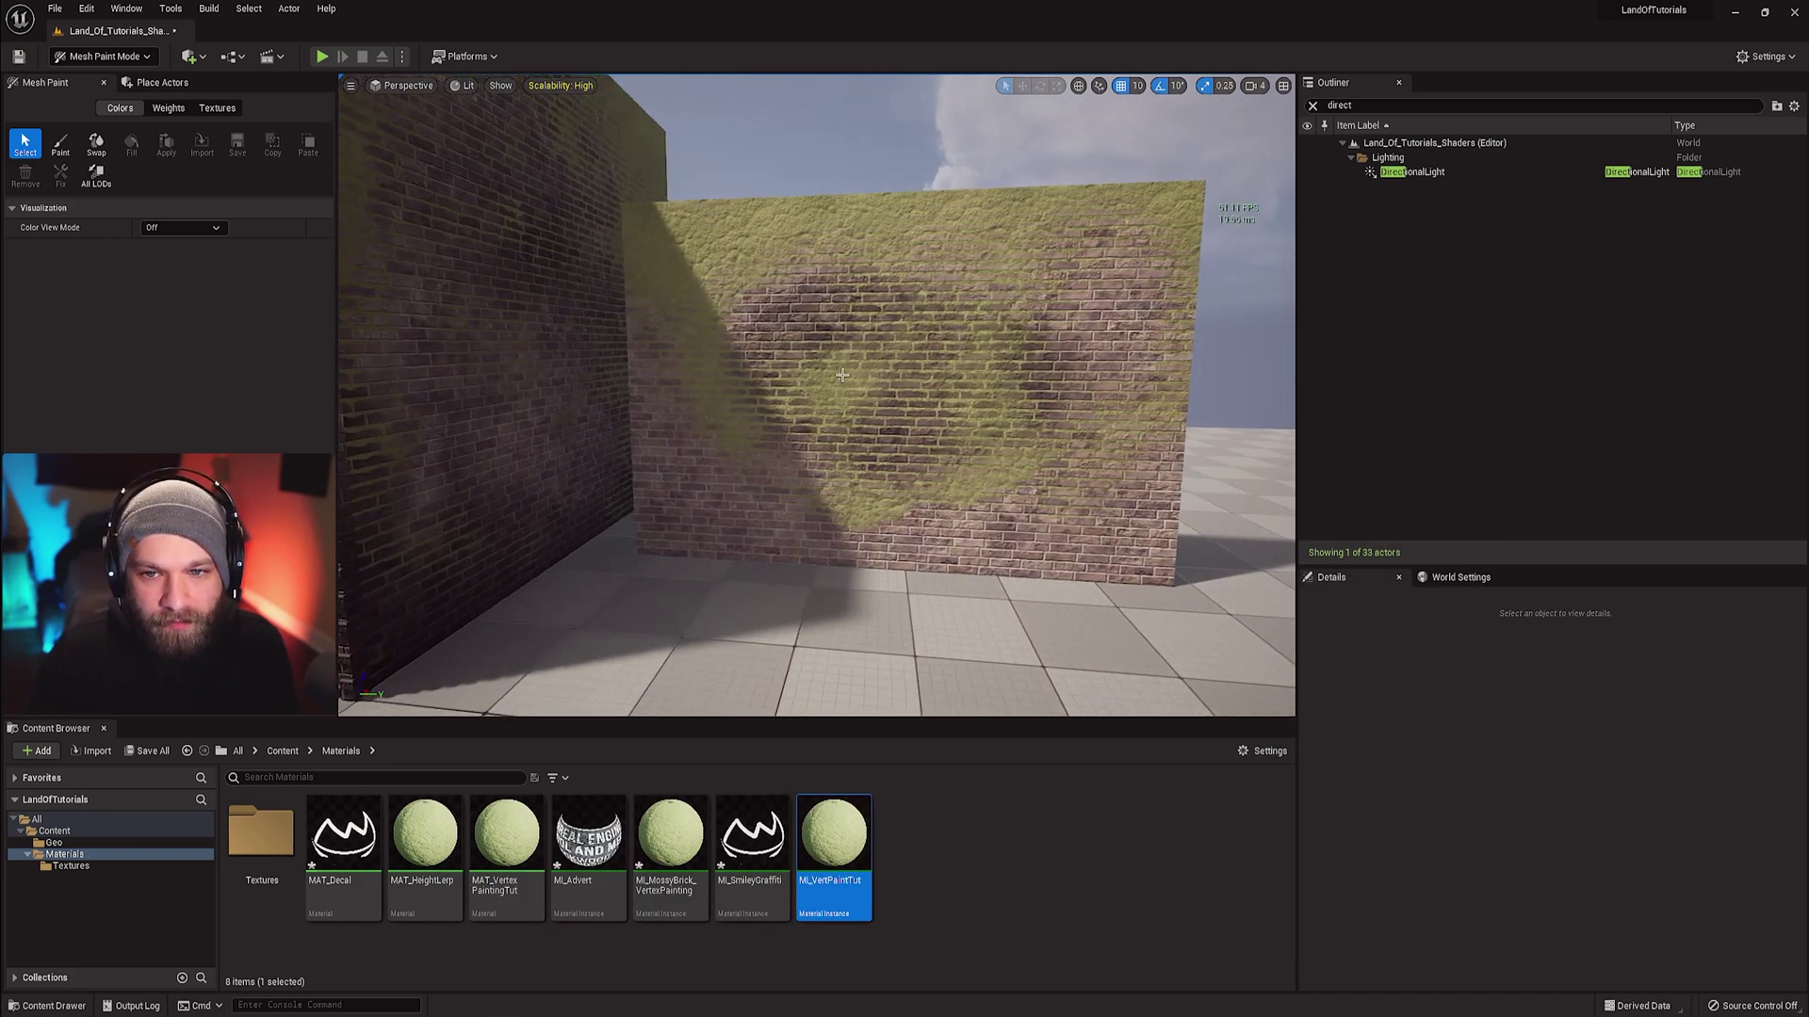
# - Reselect both stacked wall pieces with the Paint tool and set the brush to size 0.966 and strength 0.328
pyautogui.press('w')
pyautogui.moveTo(782, 328); pyautogui.dragTo(824, 328, button='right')
pyautogui.click(59, 143)
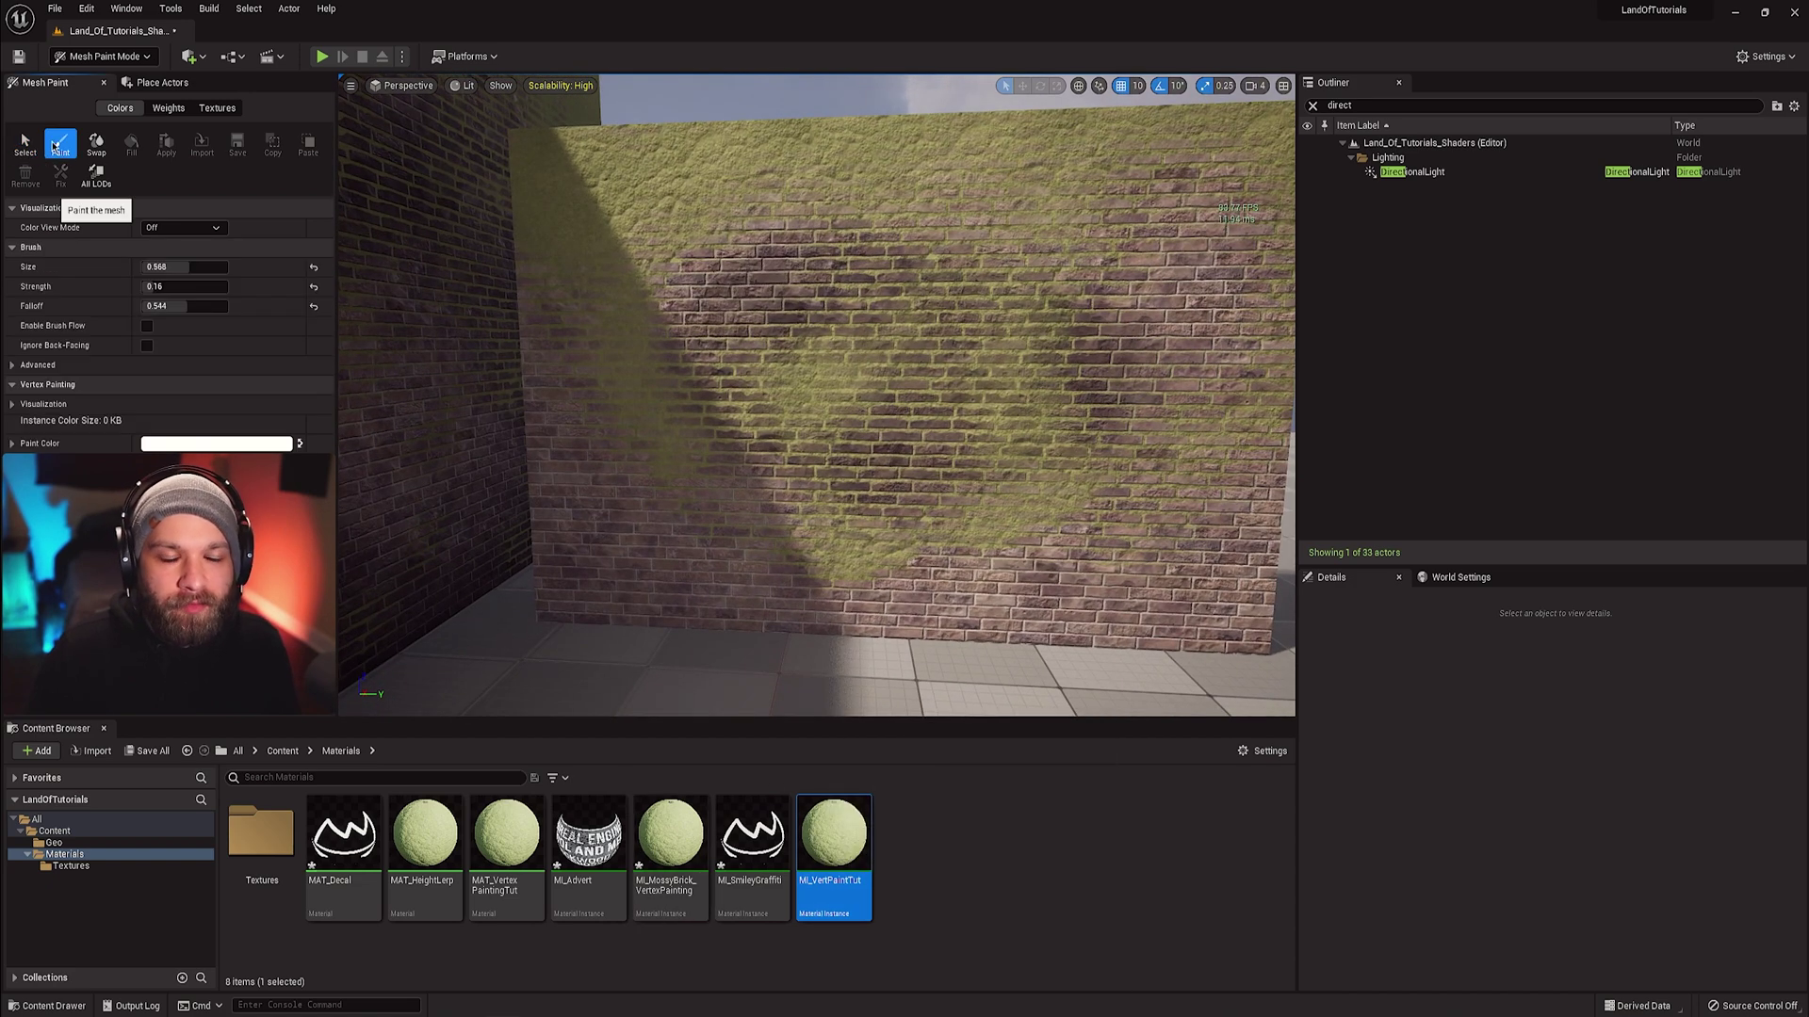
pyautogui.click(818, 287)
pyautogui.keyDown('ctrl'); pyautogui.click(759, 482); pyautogui.keyUp('ctrl')
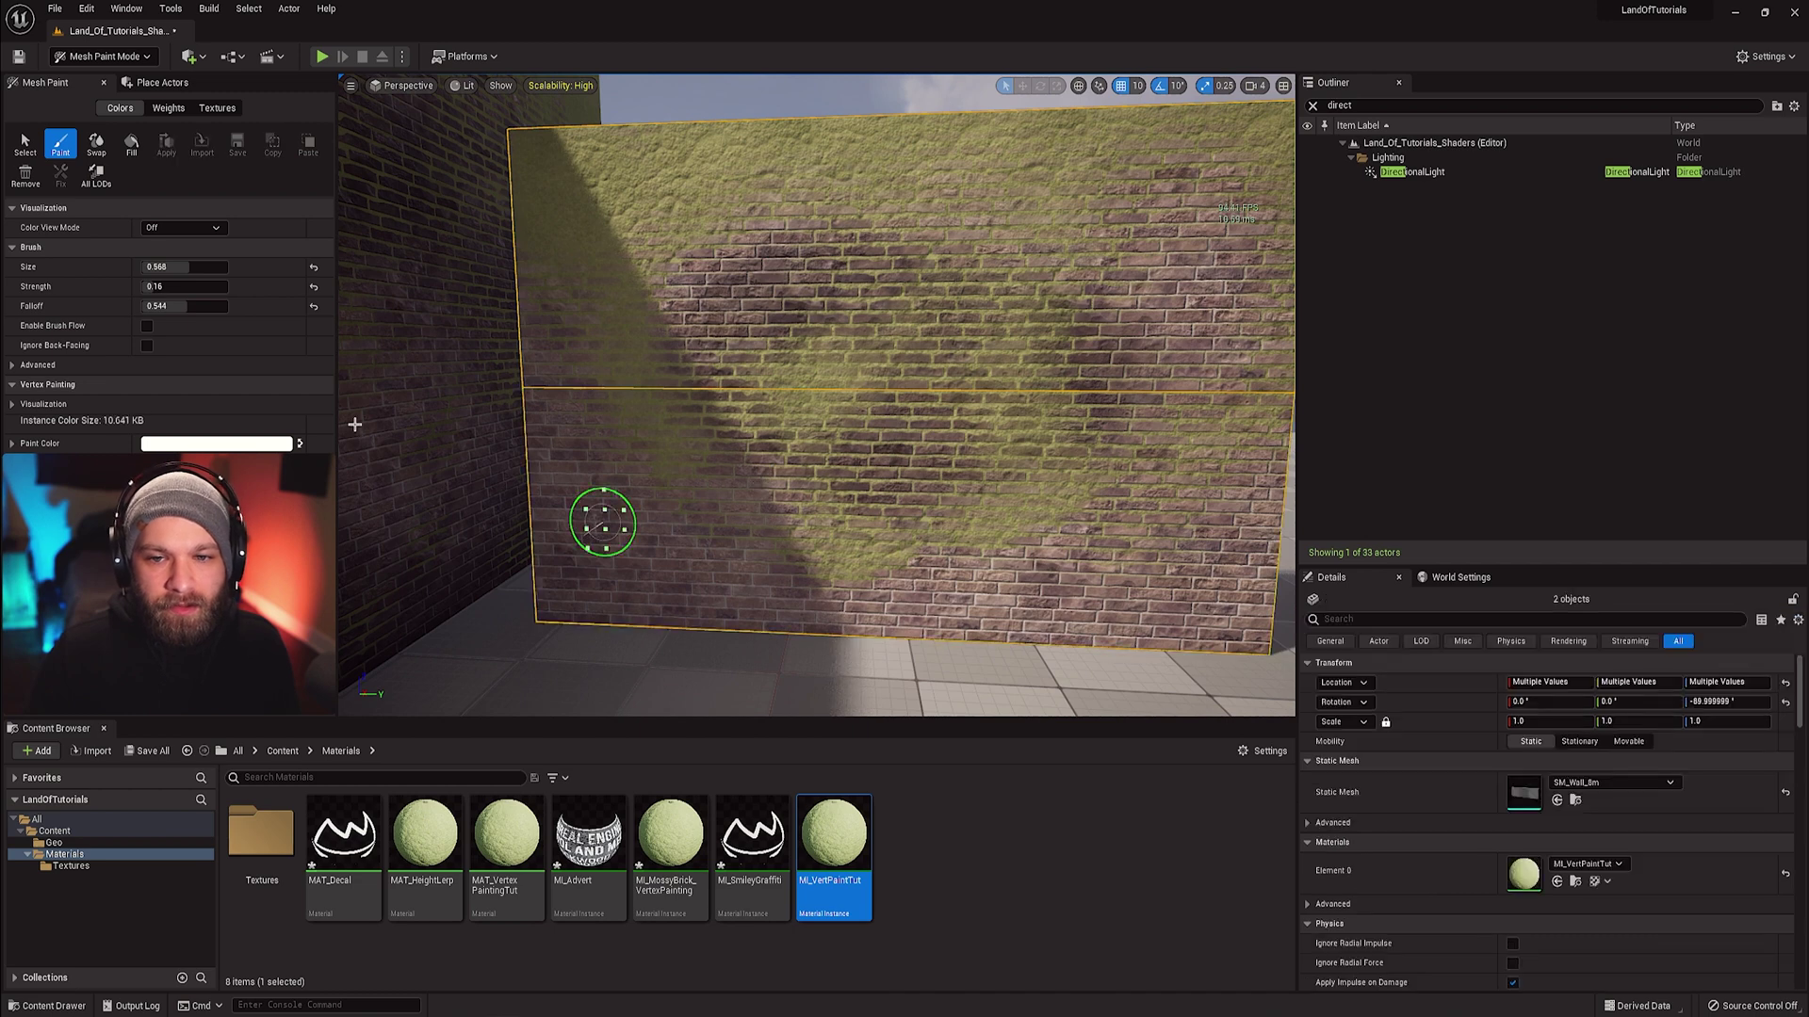
pyautogui.moveTo(175, 272); pyautogui.dragTo(226, 269)
pyautogui.press('x')
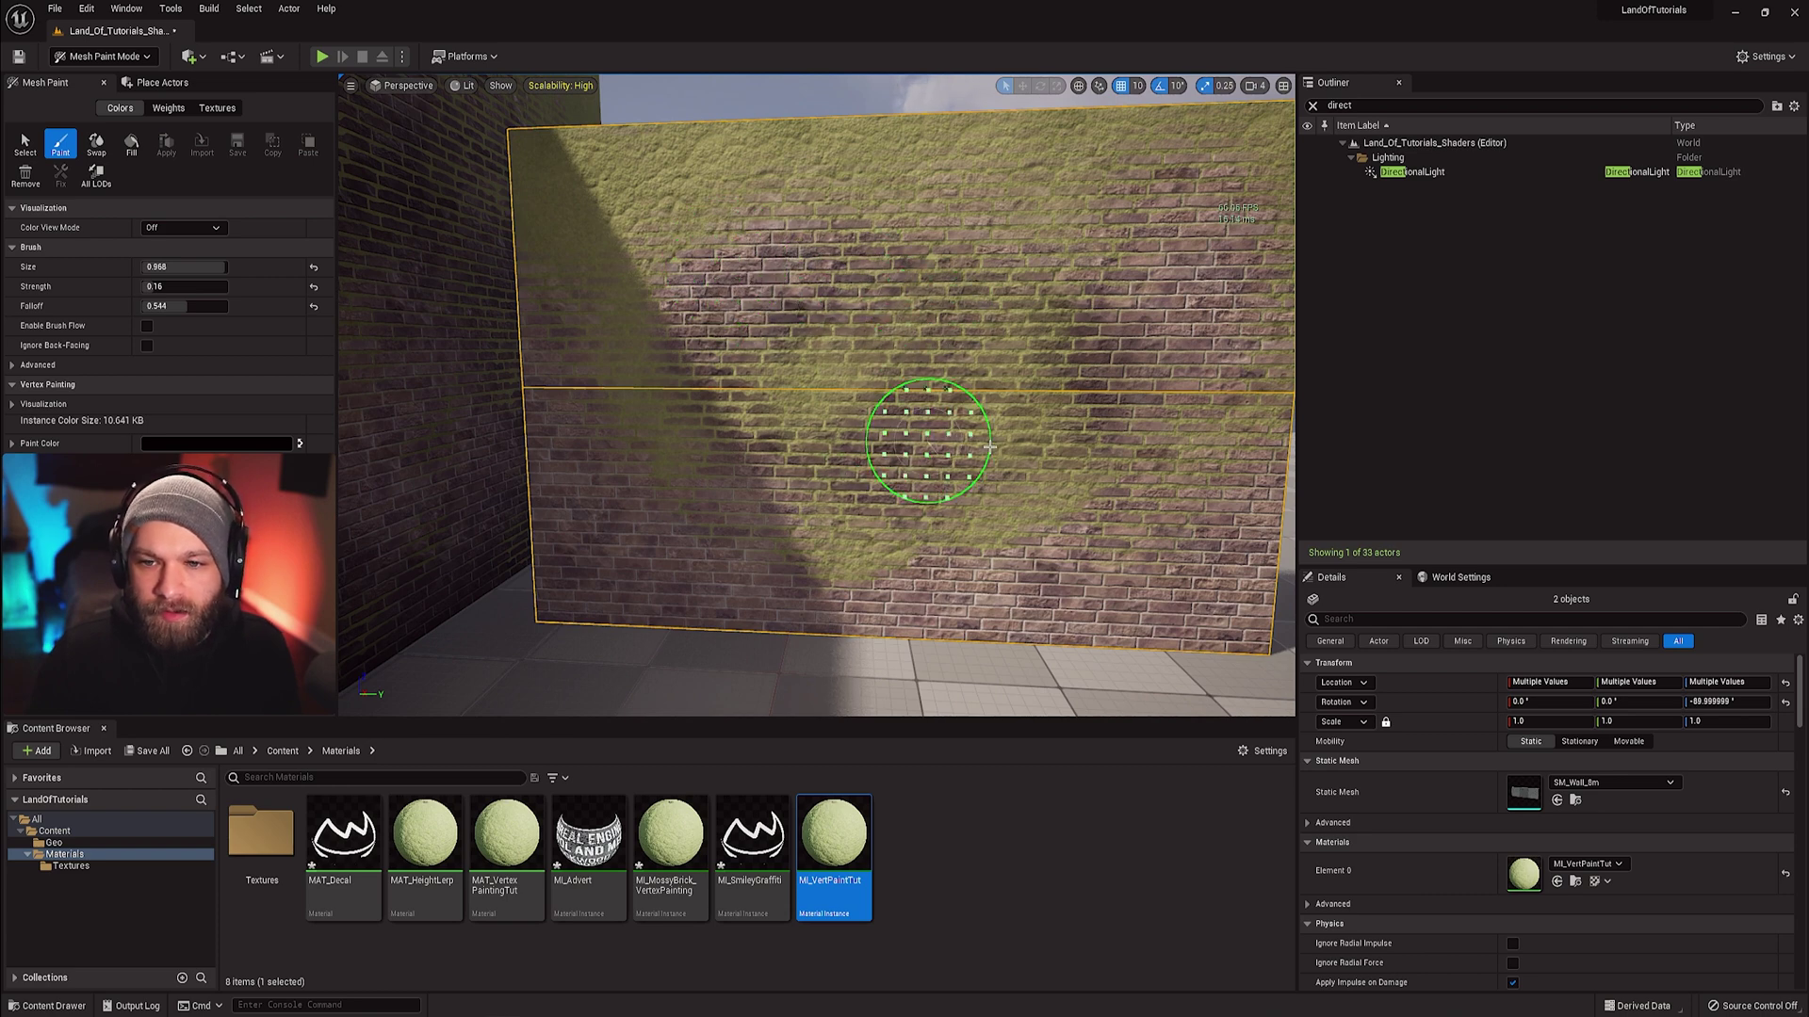
pyautogui.moveTo(156, 286); pyautogui.dragTo(171, 286)
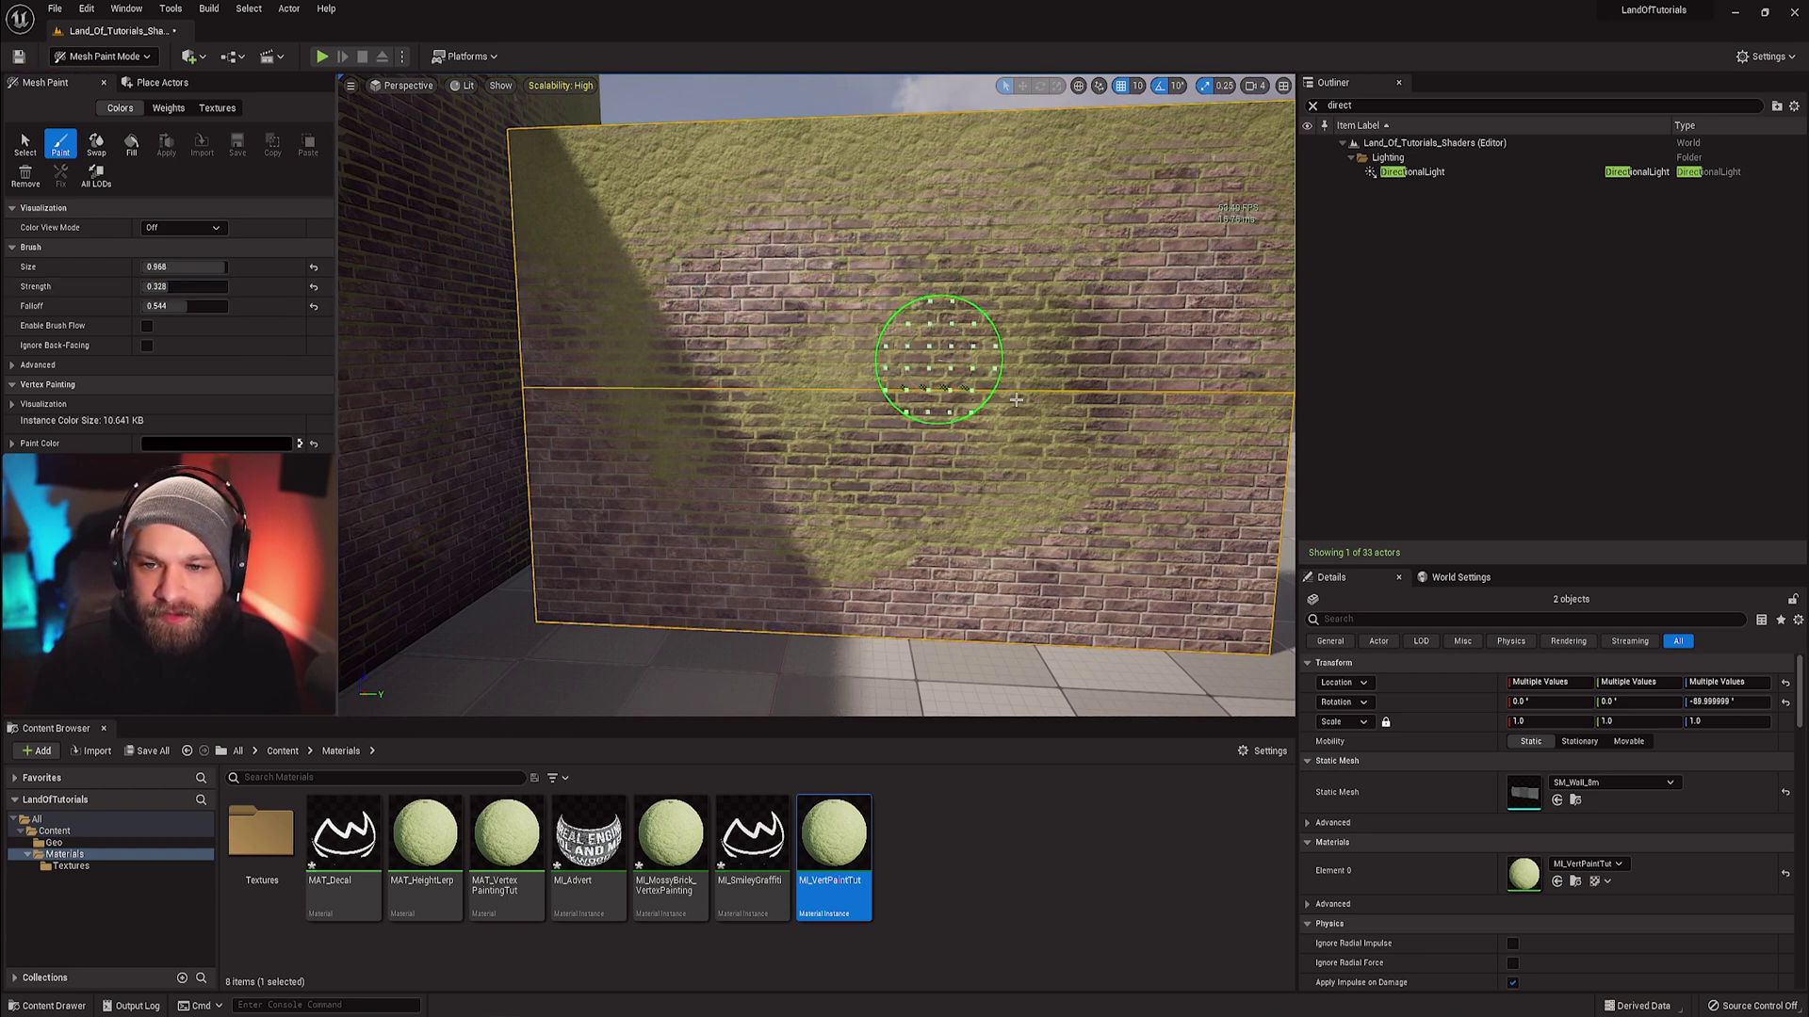
# - Alternate white and black Green-channel paint to darken and lighten patches of exposed brick across the wall
pyautogui.press('x')
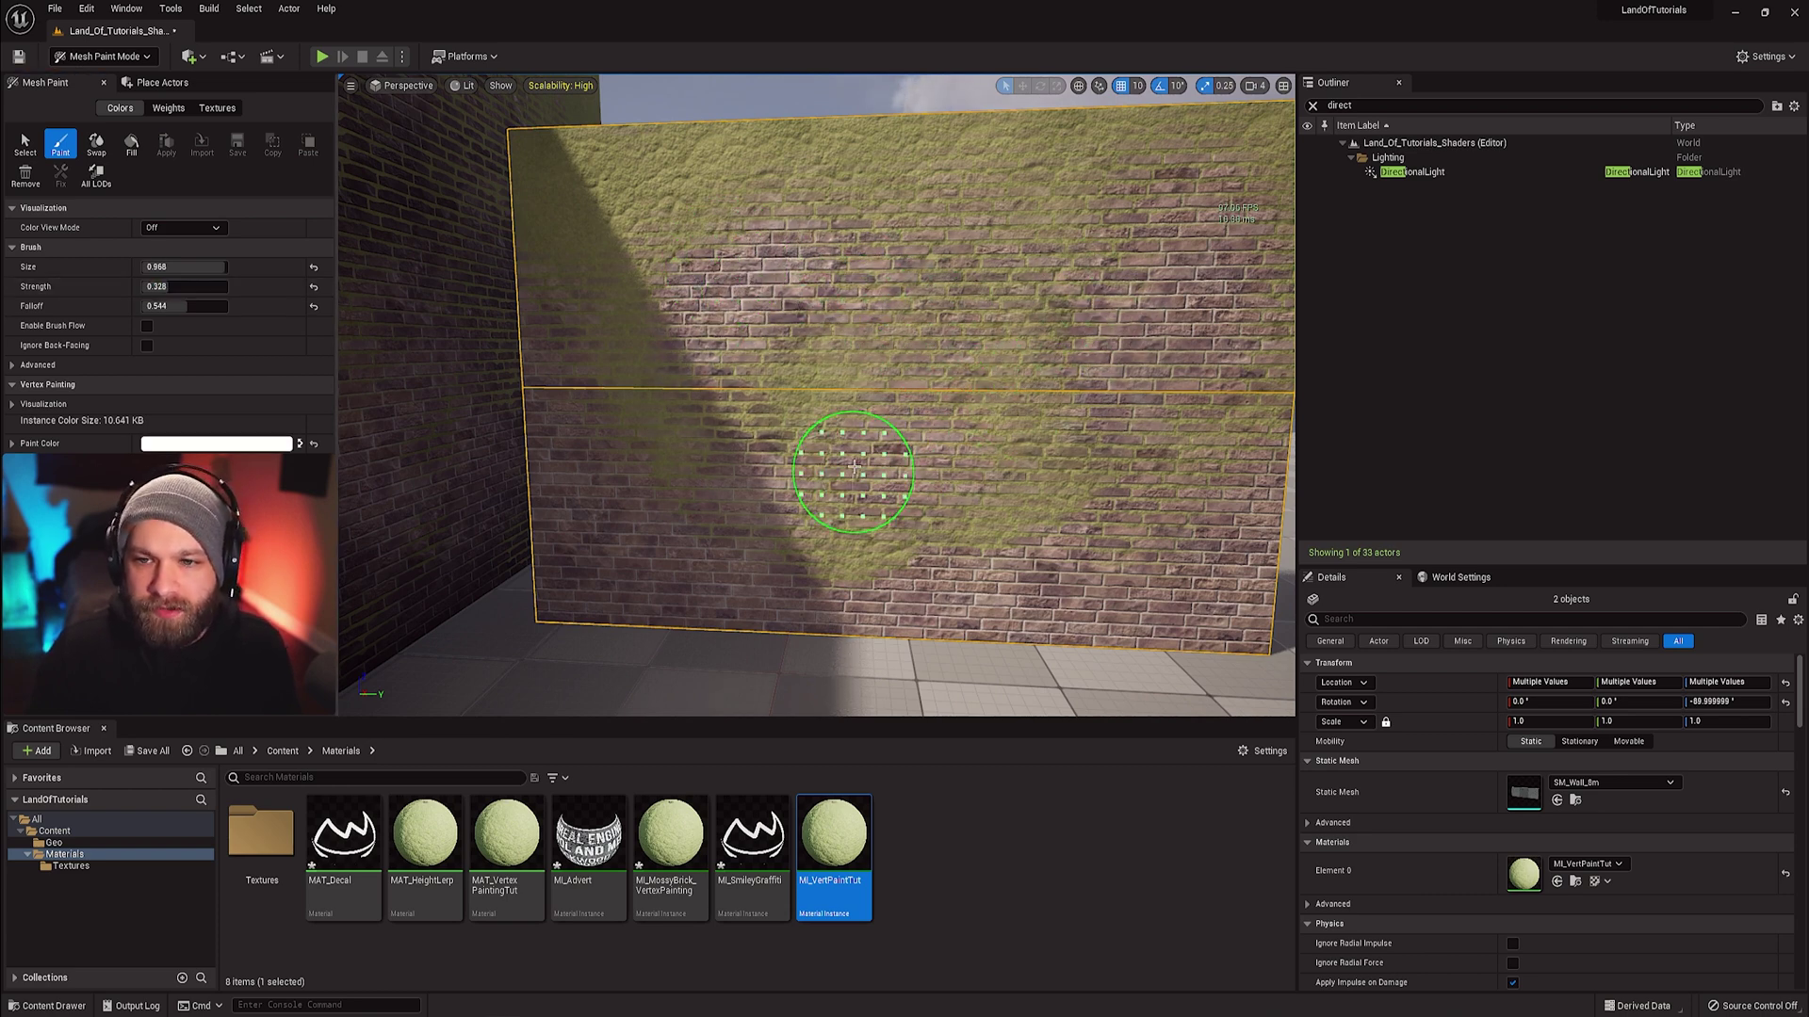
pyautogui.moveTo(859, 466); pyautogui.dragTo(937, 485, button='right')
pyautogui.moveTo(1130, 588)
pyautogui.mouseDown()
pyautogui.moveTo(660, 631)
pyautogui.moveTo(1168, 547)
pyautogui.moveTo(1186, 450)
pyautogui.moveTo(960, 546)
pyautogui.mouseUp()
pyautogui.moveTo(961, 546); pyautogui.dragTo(921, 523, button='right')
pyautogui.press('x')
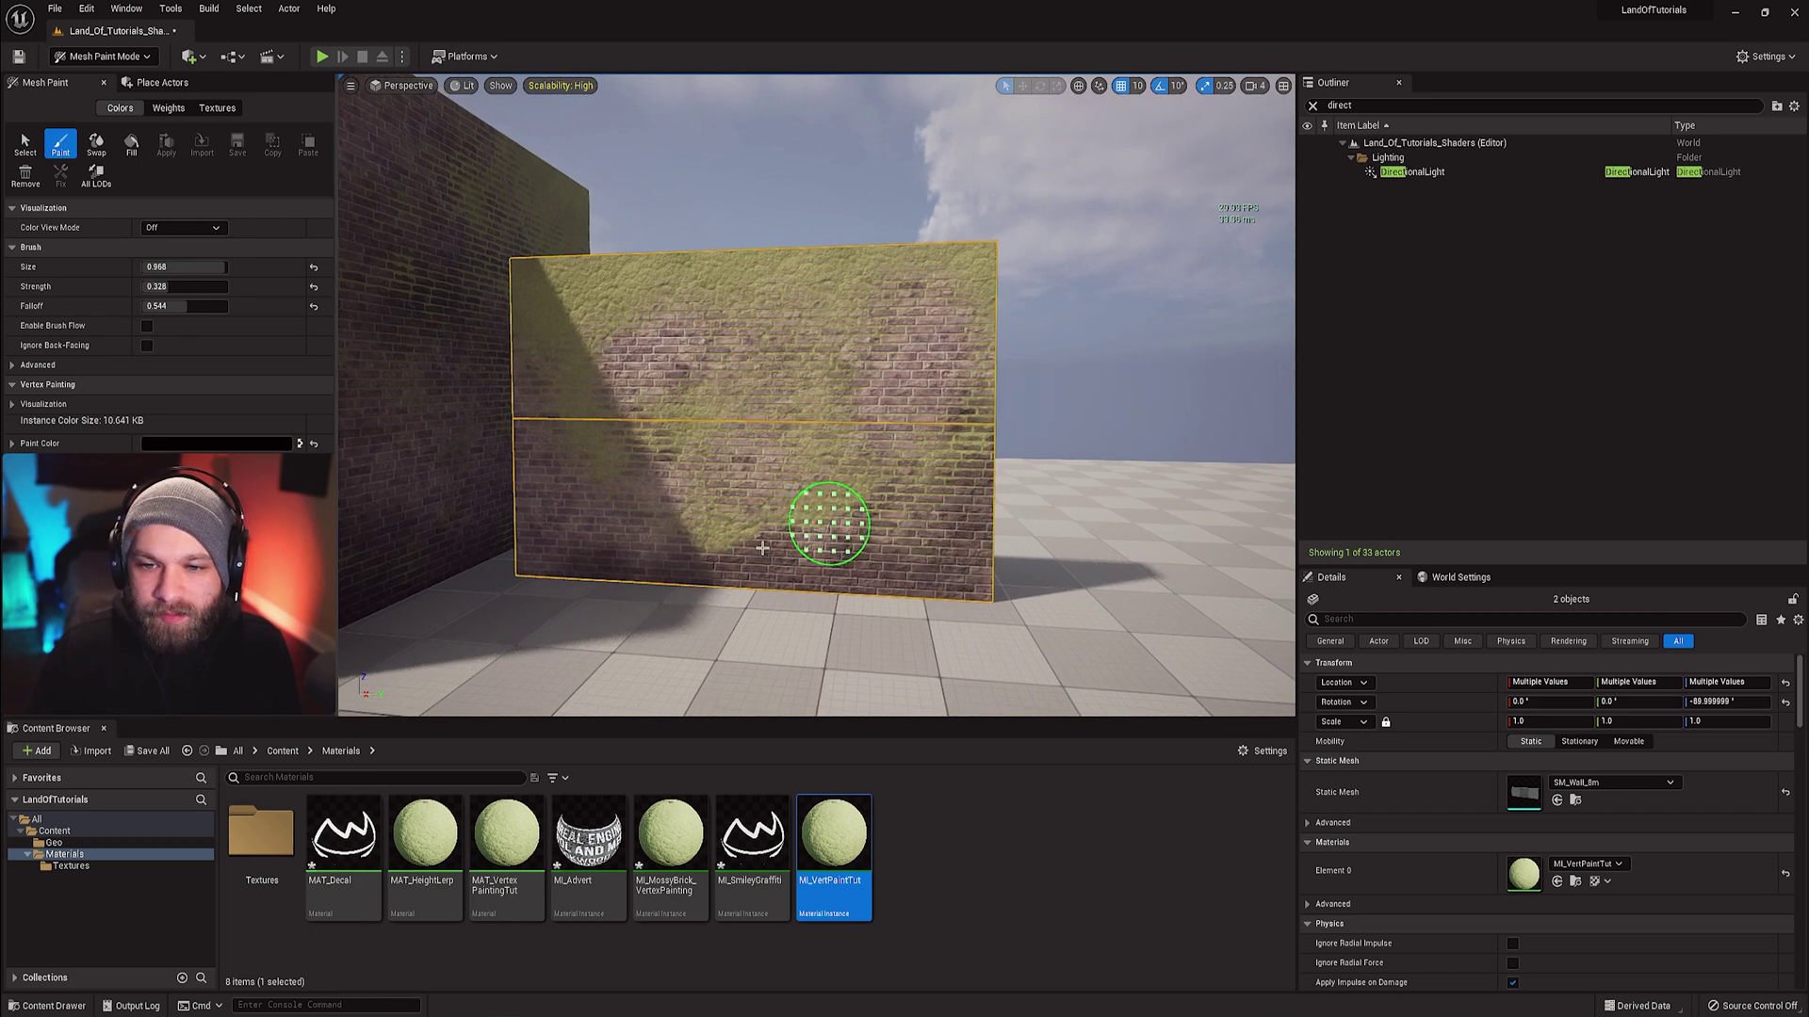
pyautogui.press('x')
pyautogui.moveTo(556, 467)
pyautogui.mouseDown()
pyautogui.moveTo(525, 546)
pyautogui.moveTo(504, 461)
pyautogui.mouseUp()
pyautogui.moveTo(504, 461); pyautogui.dragTo(513, 461, button='right')
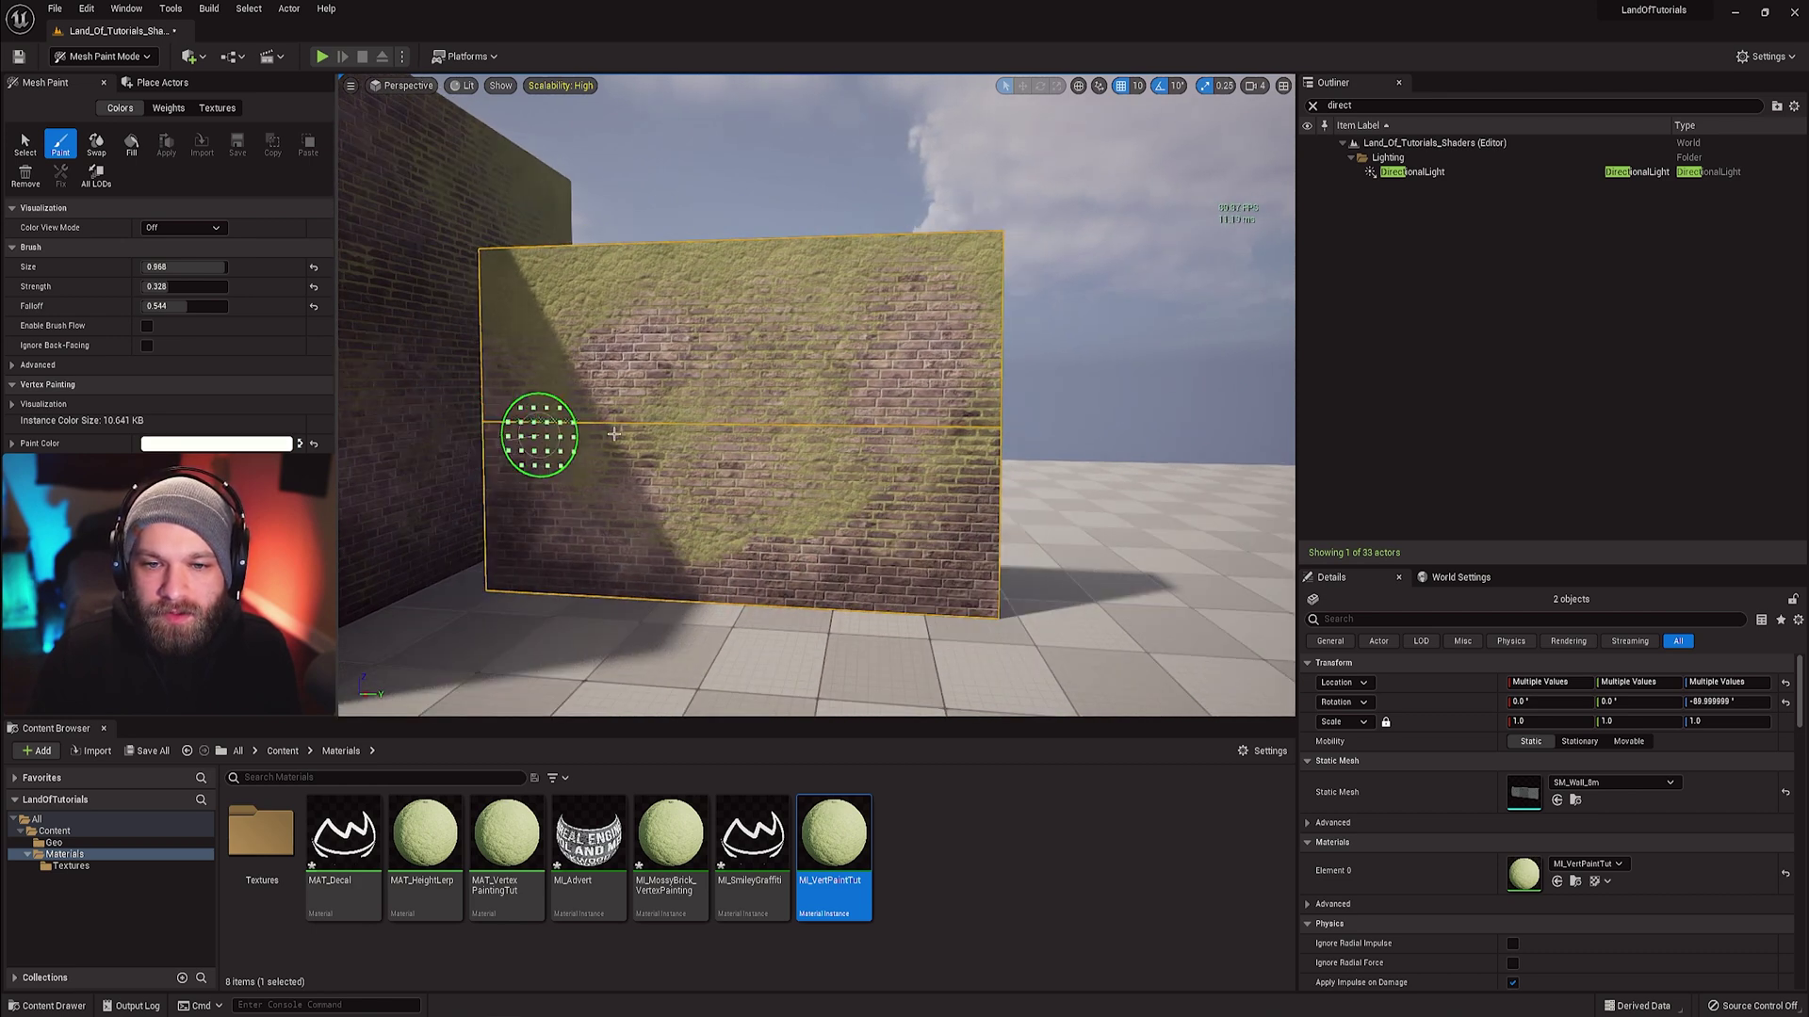
pyautogui.moveTo(829, 377)
pyautogui.mouseDown()
pyautogui.moveTo(885, 302)
pyautogui.moveTo(828, 376)
pyautogui.moveTo(731, 368)
pyautogui.moveTo(665, 334)
pyautogui.moveTo(597, 356)
pyautogui.mouseUp()
pyautogui.press('x')
pyautogui.moveTo(941, 464)
pyautogui.mouseDown(button='right')
pyautogui.moveTo(796, 444)
pyautogui.moveTo(715, 490)
pyautogui.moveTo(839, 471)
pyautogui.moveTo(865, 427)
pyautogui.mouseUp(button='right')
# - Clear the wall selection and examine the painted moss and darkened bricks up close and from a distance
pyautogui.press('Escape')
pyautogui.press('w')
pyautogui.press('s')
pyautogui.press('s')
pyautogui.press('w')
pyautogui.press('s')
pyautogui.click(818, 424)
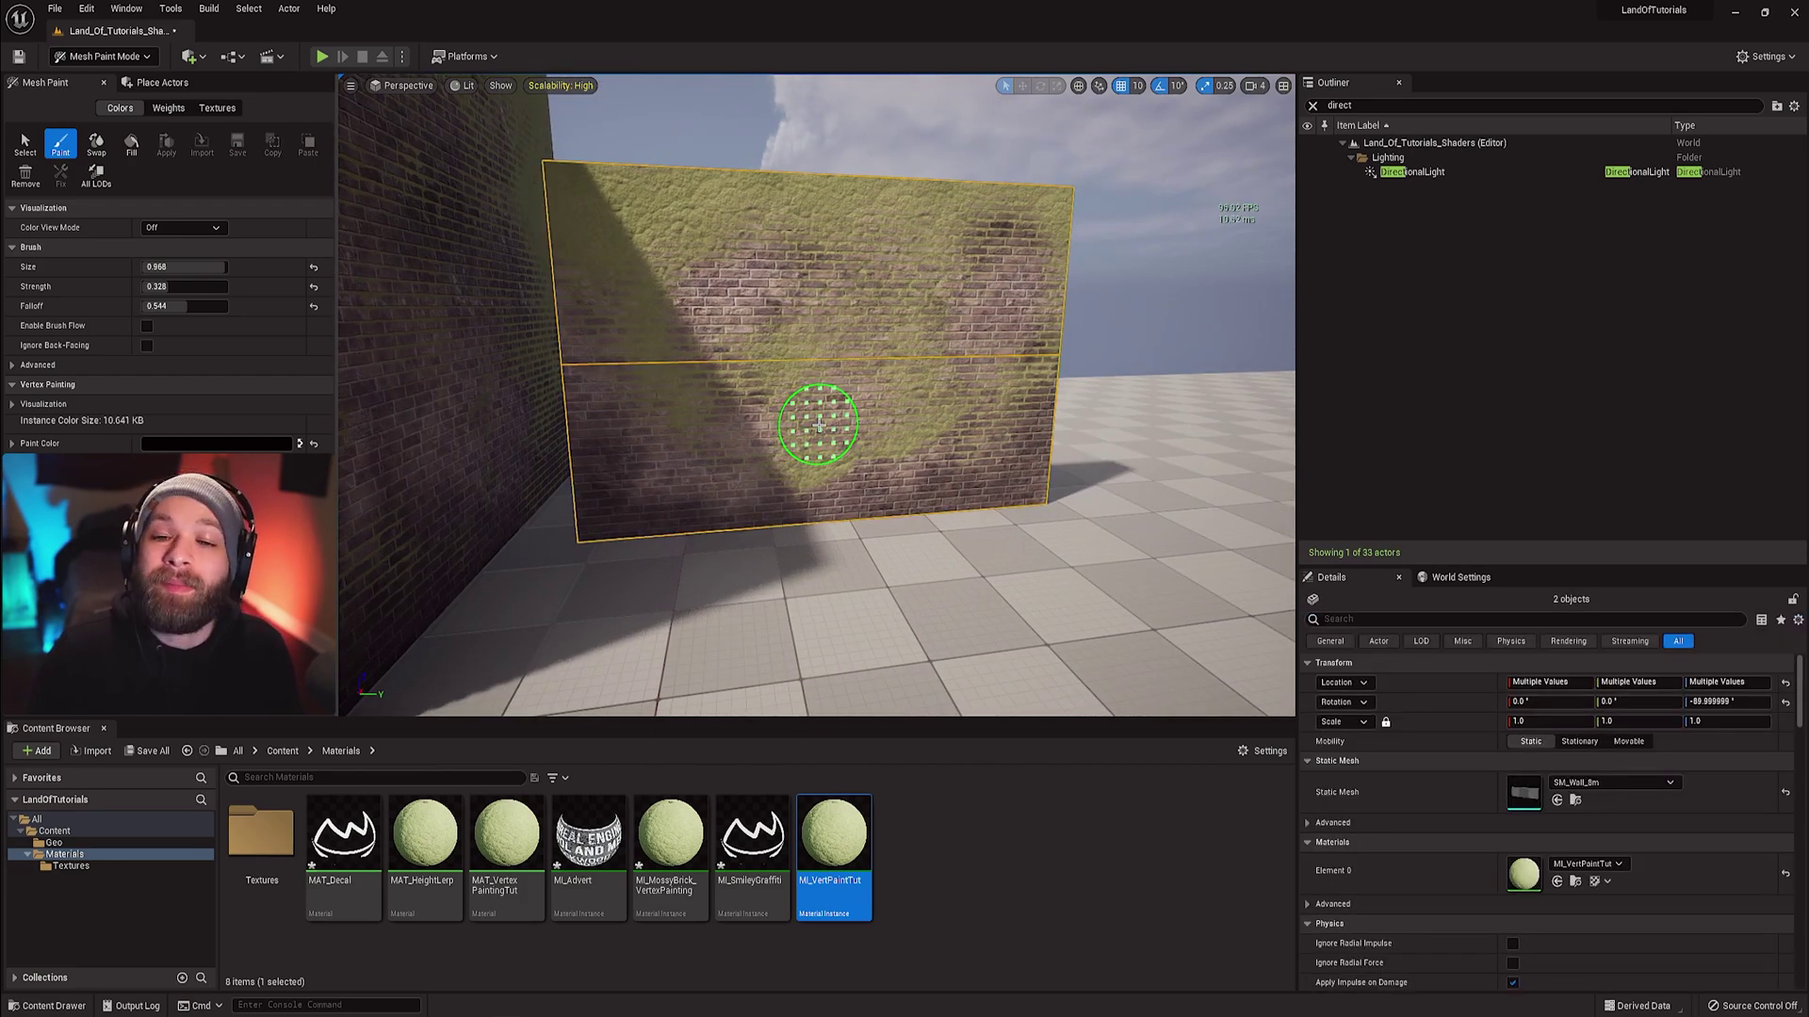
pyautogui.press('s')
pyautogui.moveTo(914, 362)
pyautogui.mouseDown(button='right')
pyautogui.moveTo(925, 335)
pyautogui.moveTo(922, 435)
pyautogui.moveTo(866, 426)
pyautogui.moveTo(962, 439)
pyautogui.mouseUp(button='right')
pyautogui.press('Escape')
pyautogui.press('s')
pyautogui.press('d')
pyautogui.press('w')
pyautogui.press('a')
pyautogui.press('w')
pyautogui.press('s')
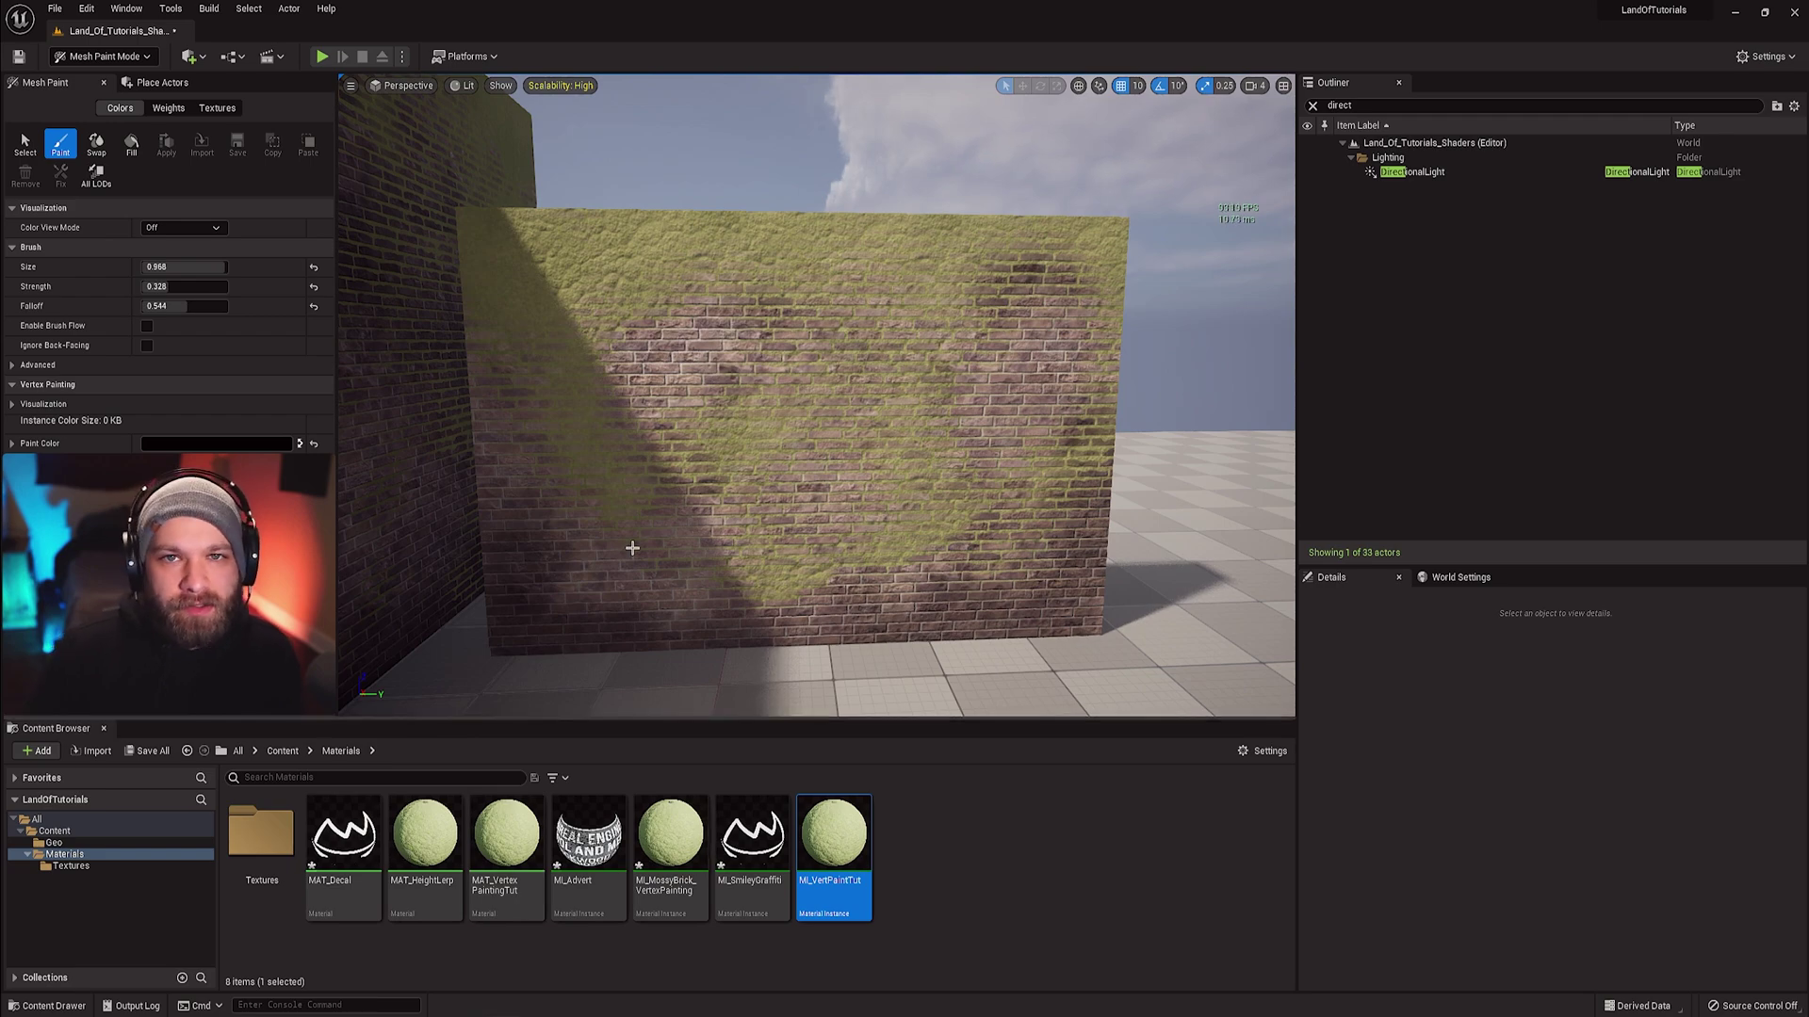
pyautogui.press('s')
pyautogui.moveTo(815, 396); pyautogui.dragTo(761, 376, button='right')
pyautogui.press('s')
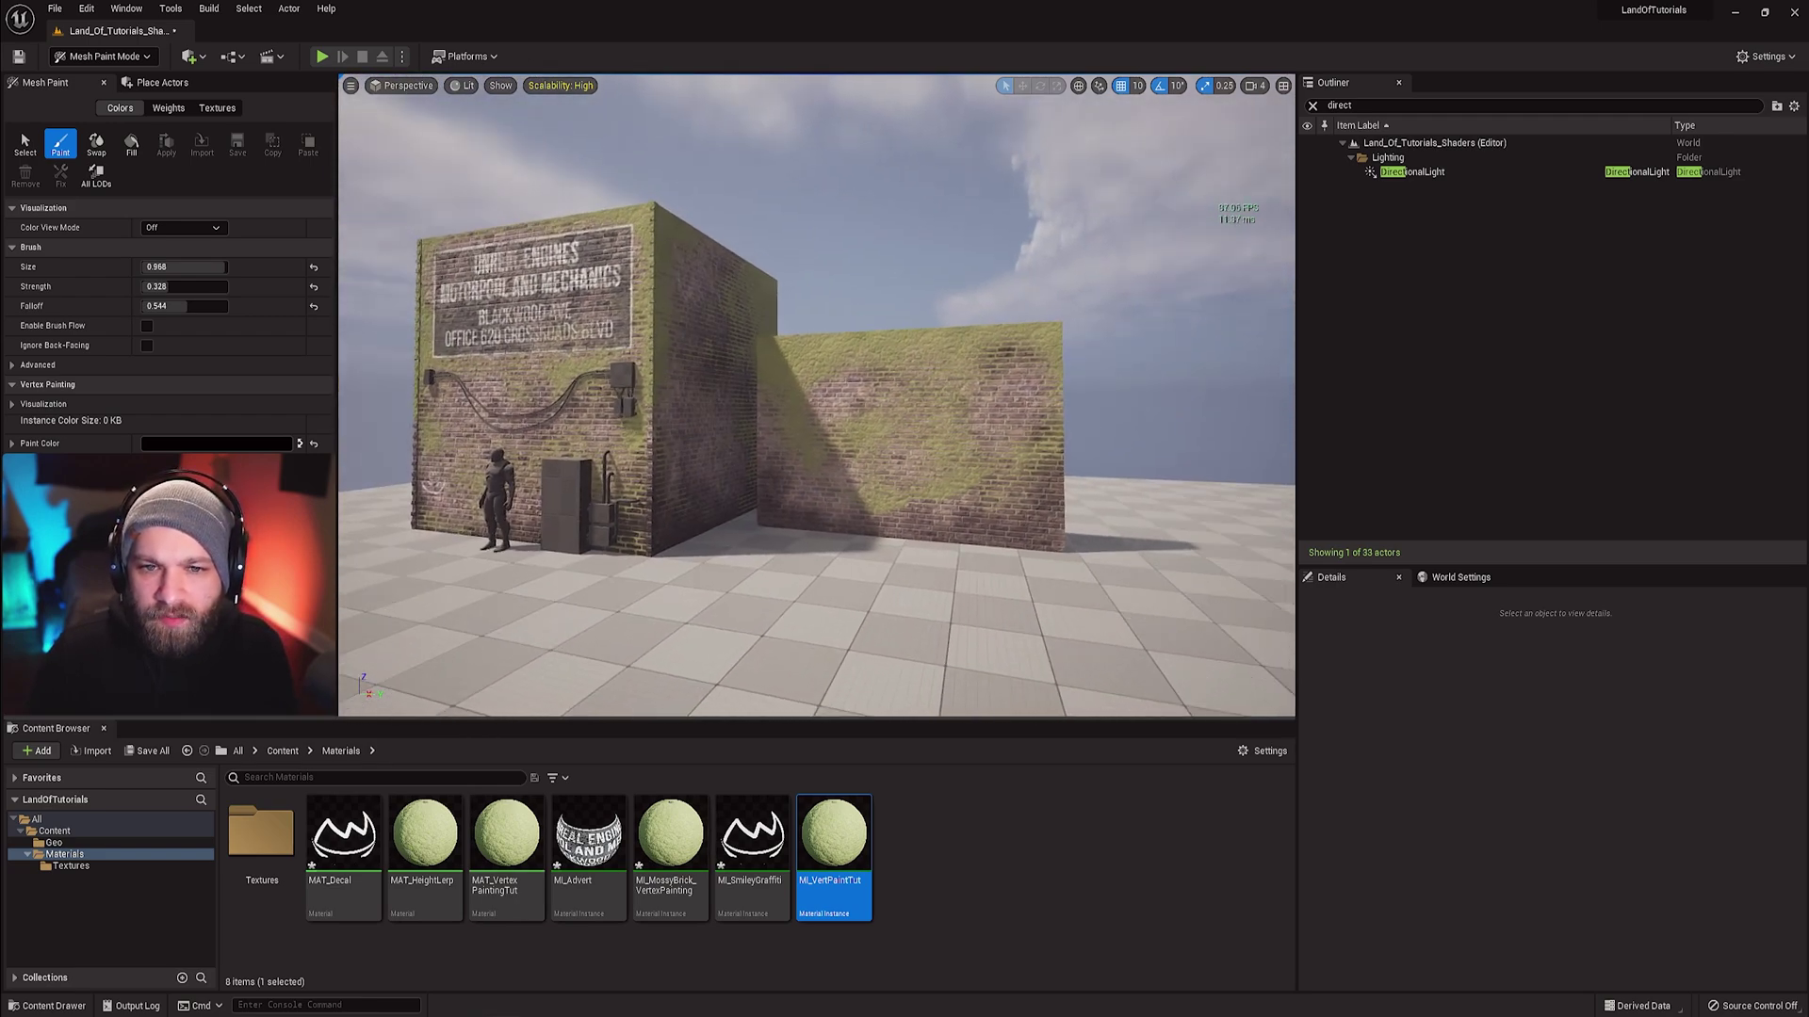
pyautogui.moveTo(857, 517); pyautogui.dragTo(857, 519, button='right')
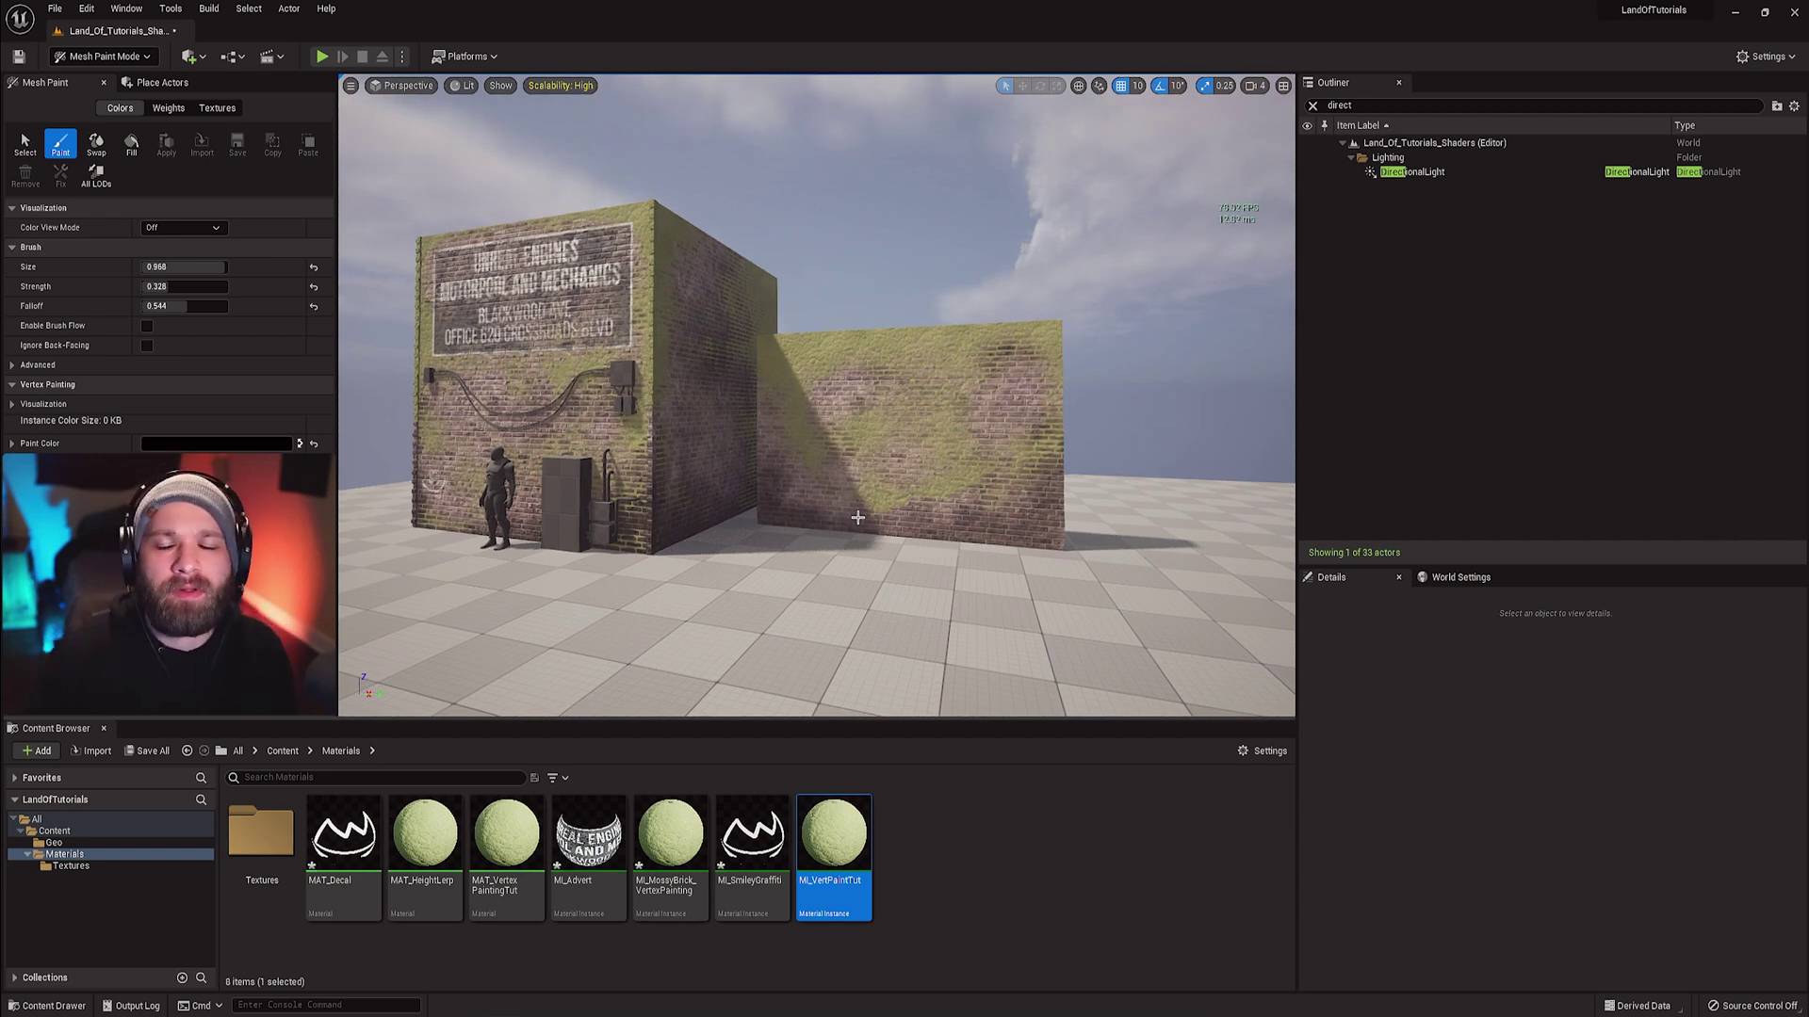